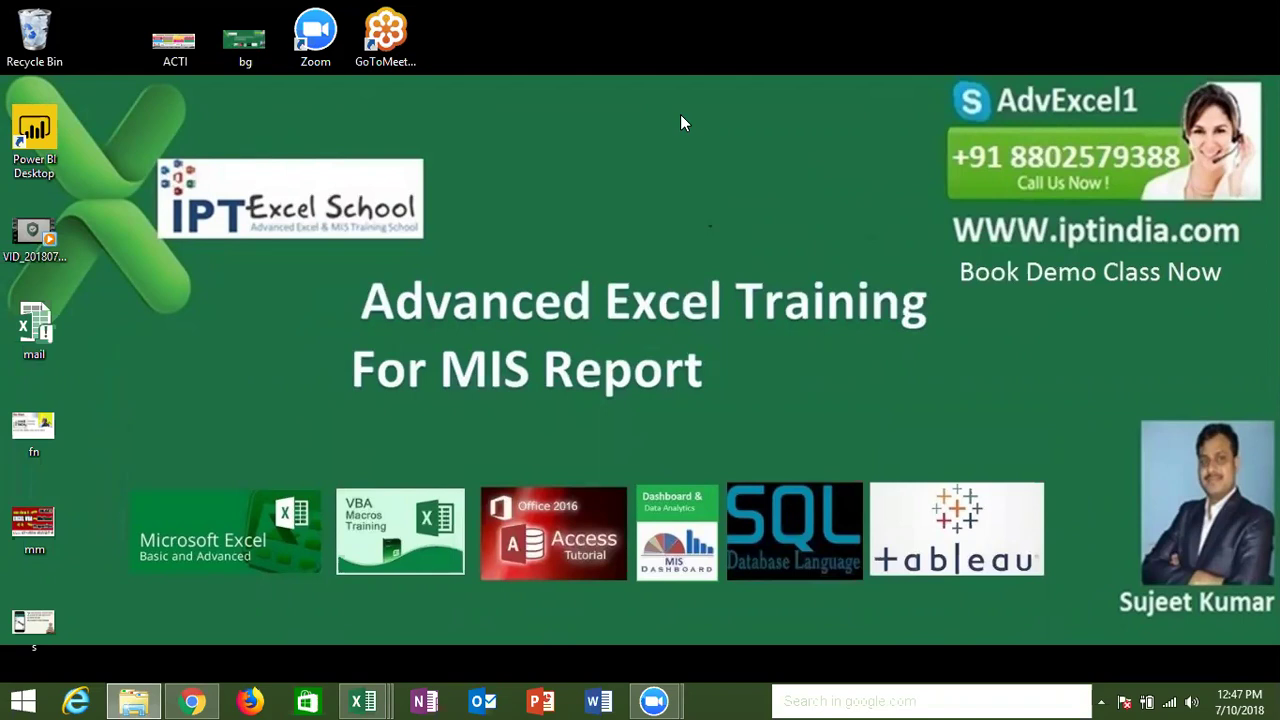
Step: Switch to Excel and open the Class_file workbook from the Recent list
left_click(14, 245)
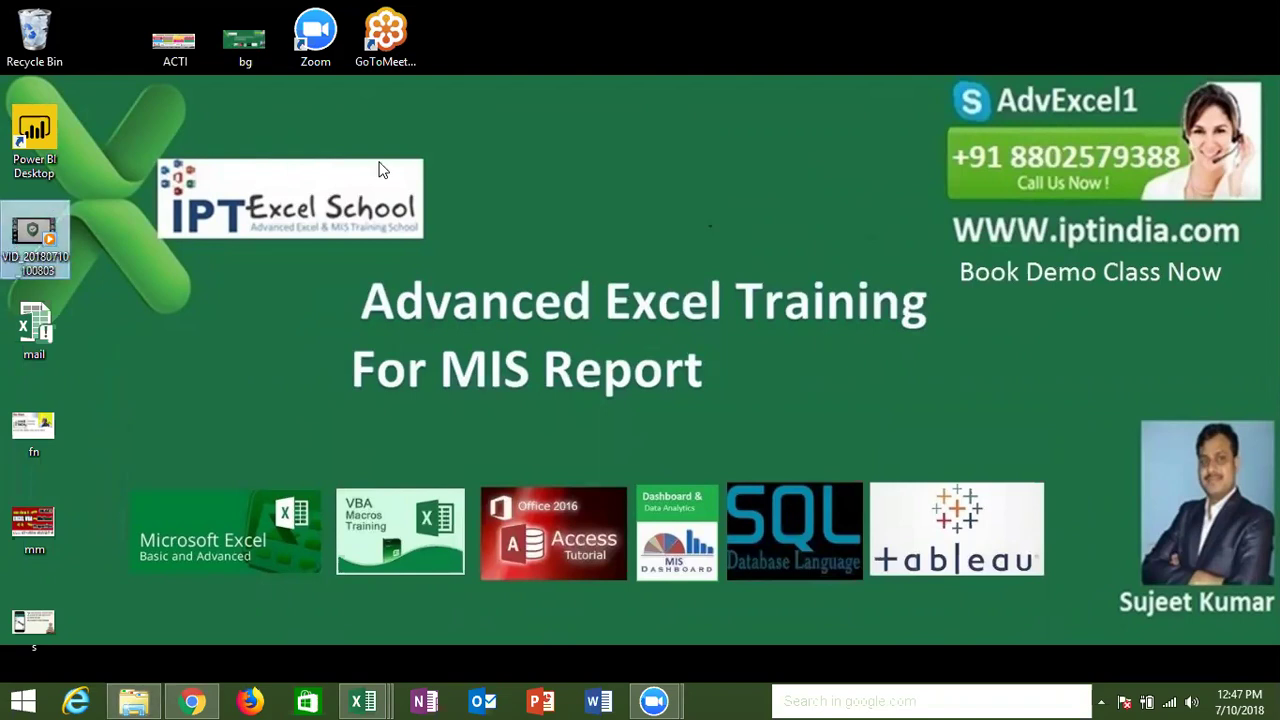
left_click(540, 183)
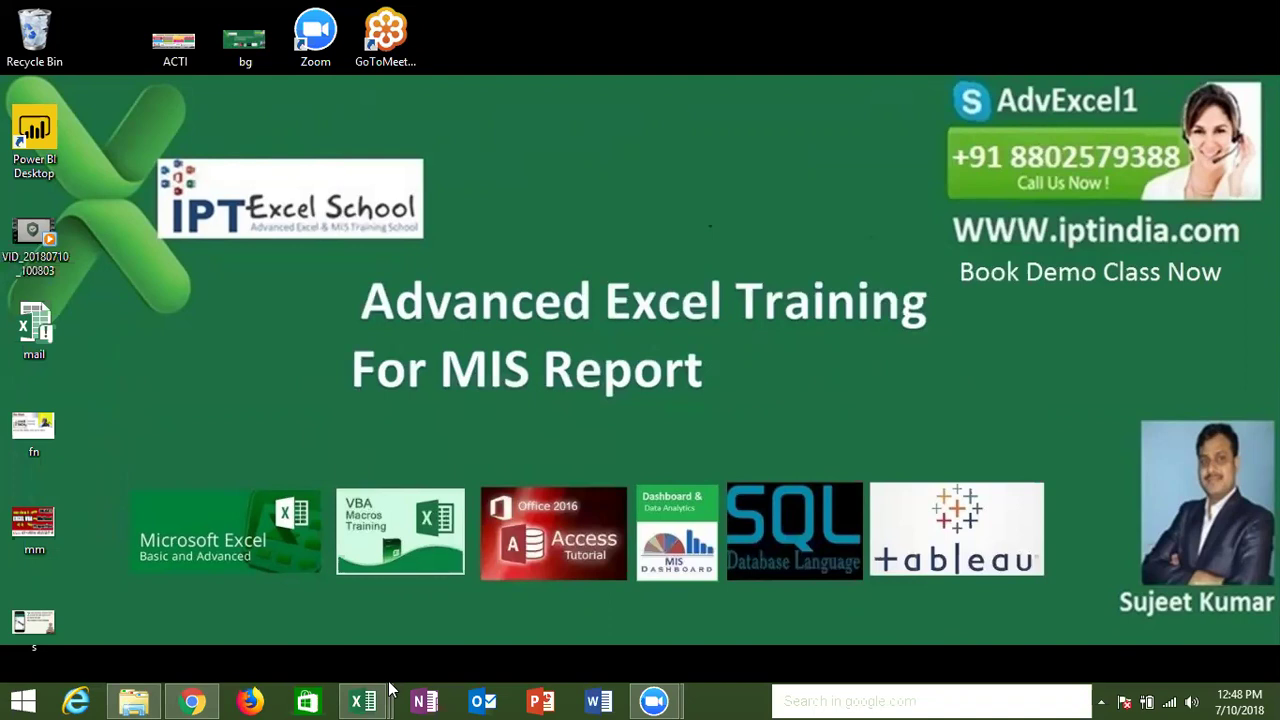
mouse_move(362, 701)
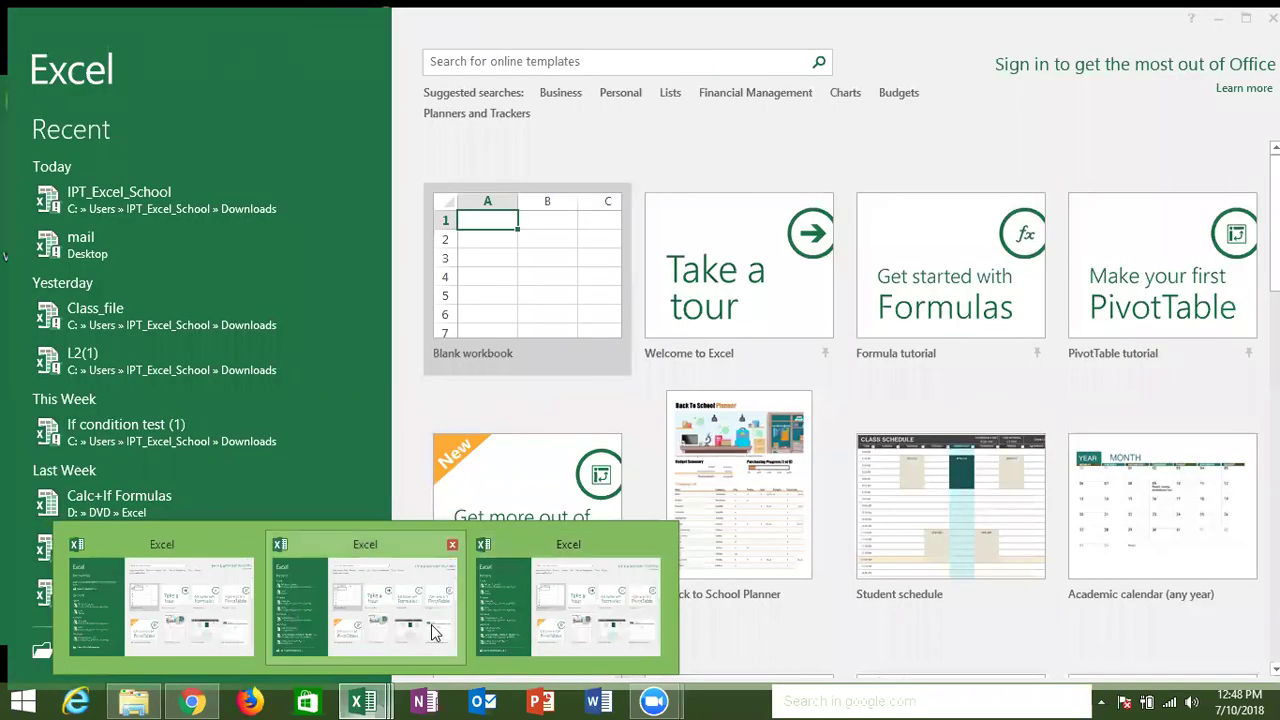
left_click(365, 600)
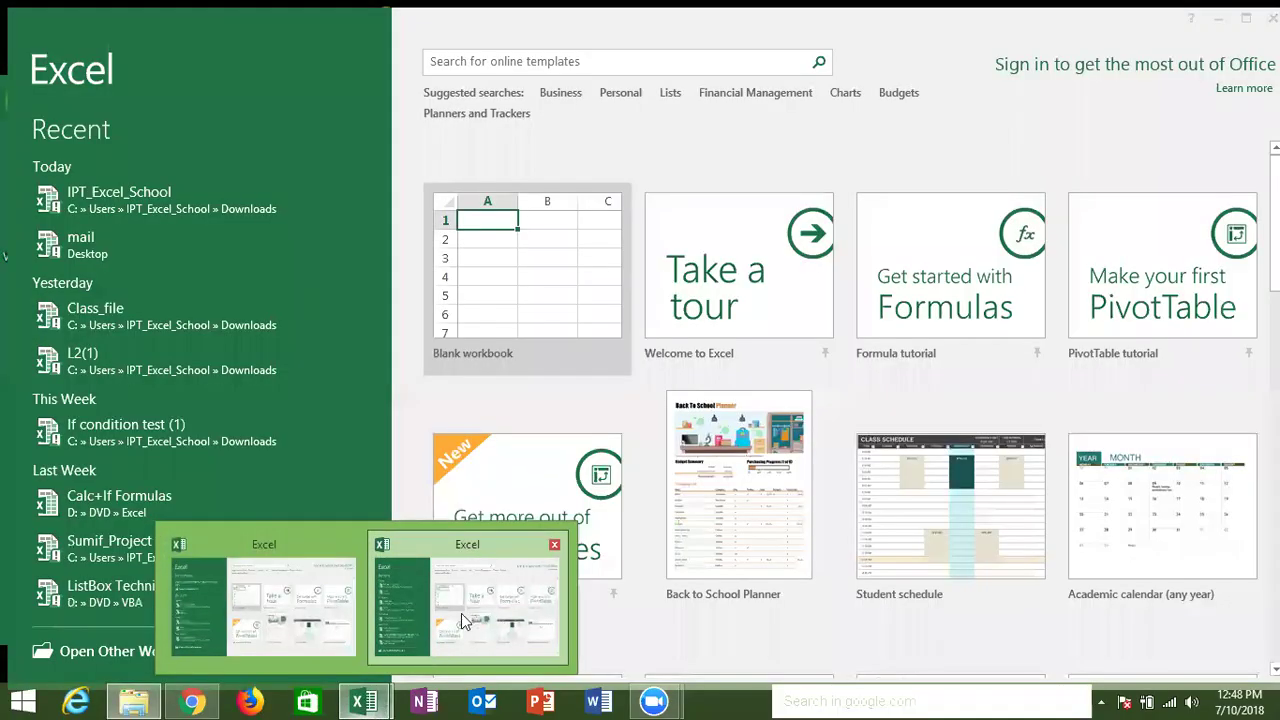
left_click(461, 613)
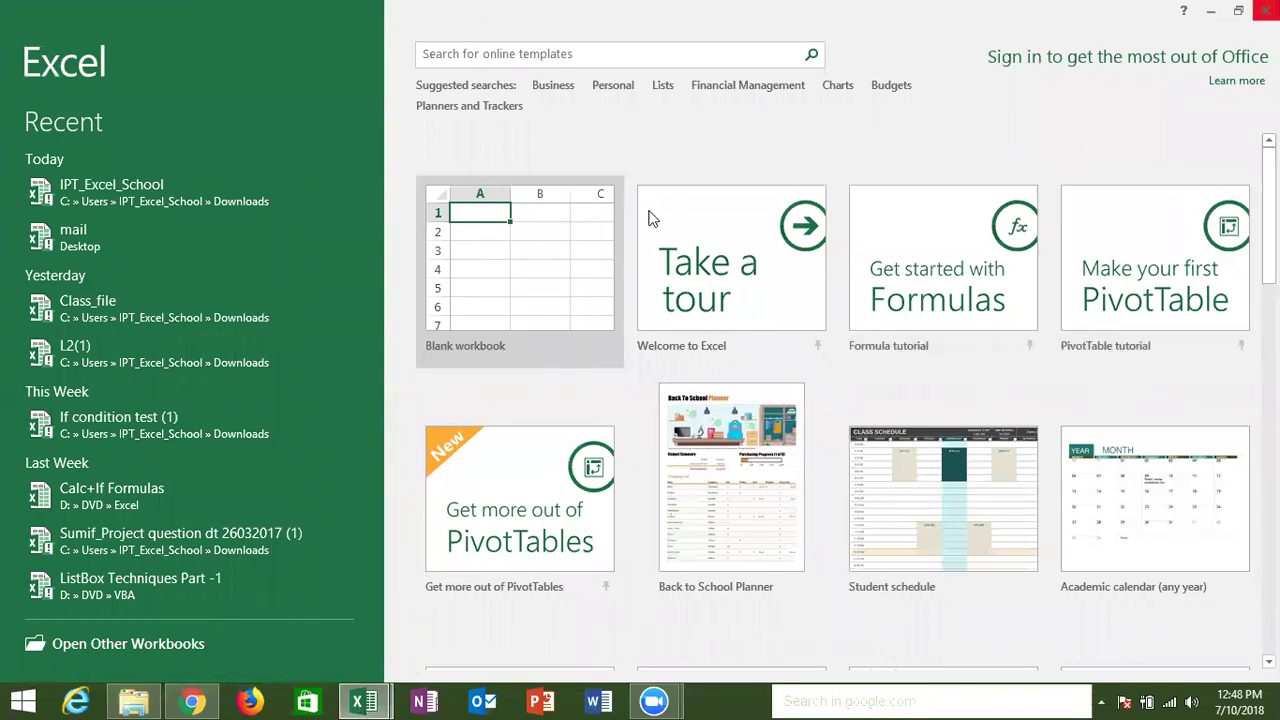
left_click(225, 302)
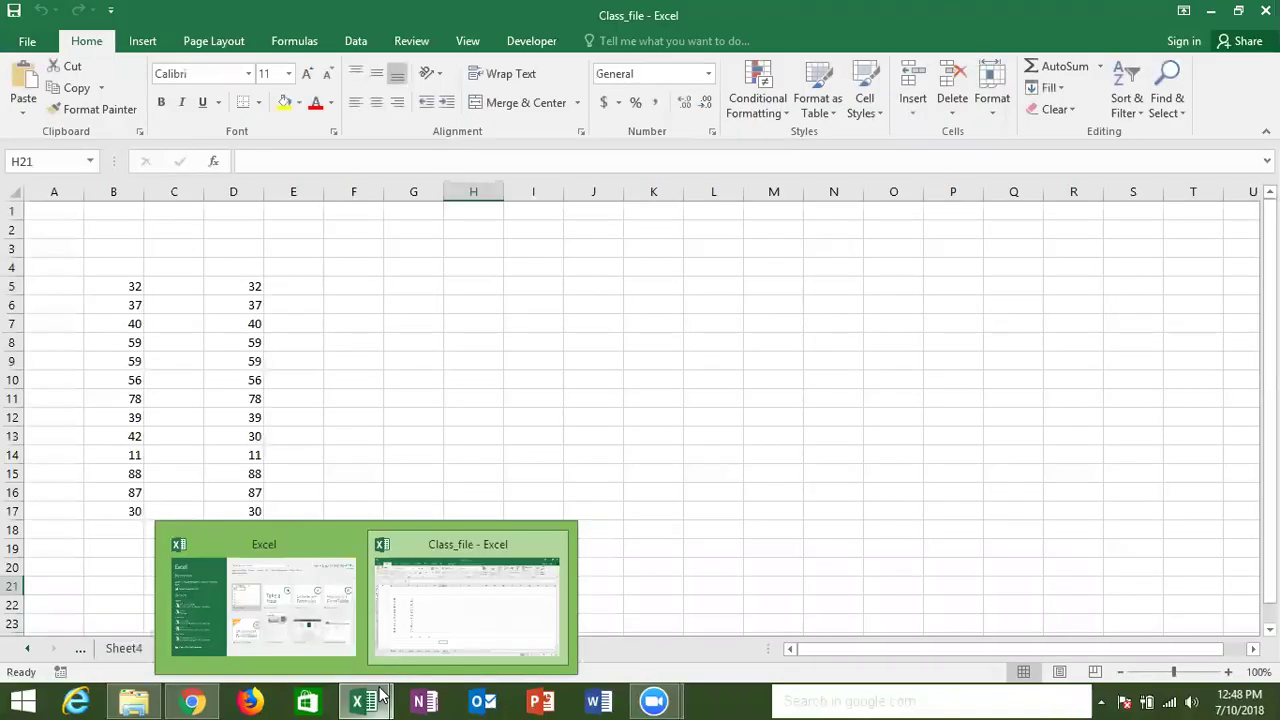
mouse_move(363, 701)
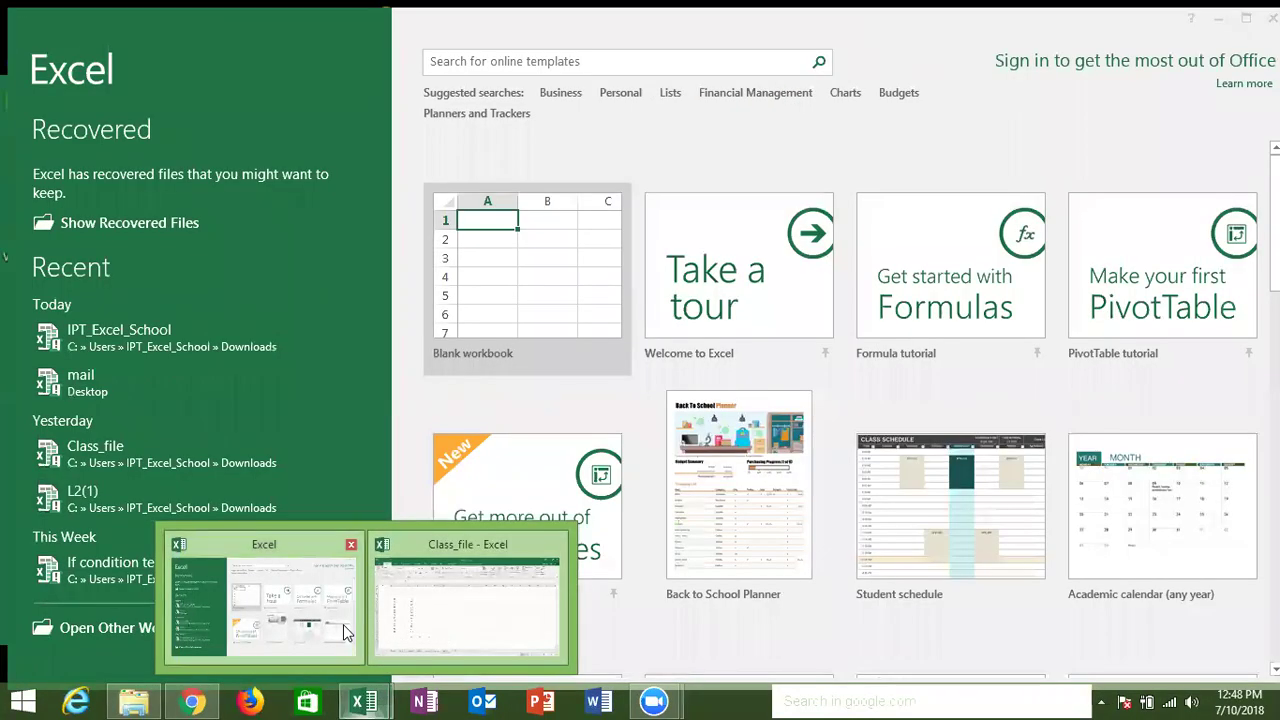
Step: Close the extra Excel start screen, then minimize and restore the Class_file workbook
left_click(345, 632)
left_click(1266, 10)
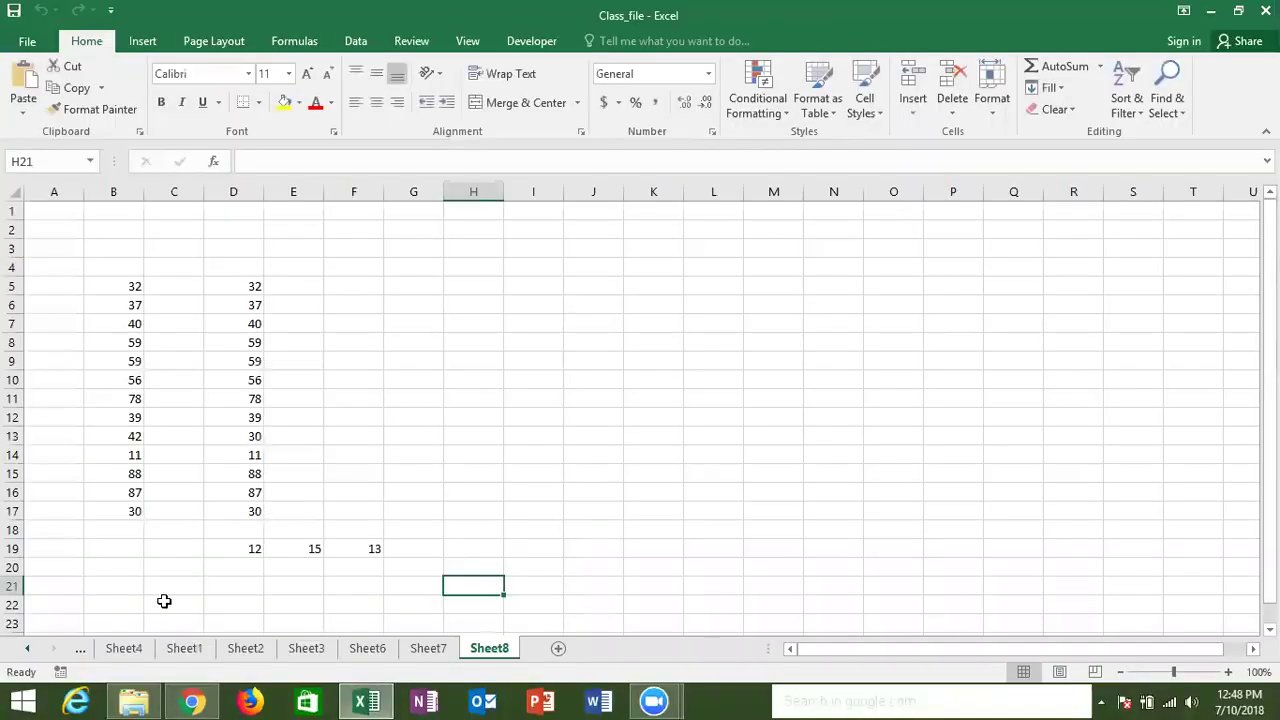
left_click(30, 648)
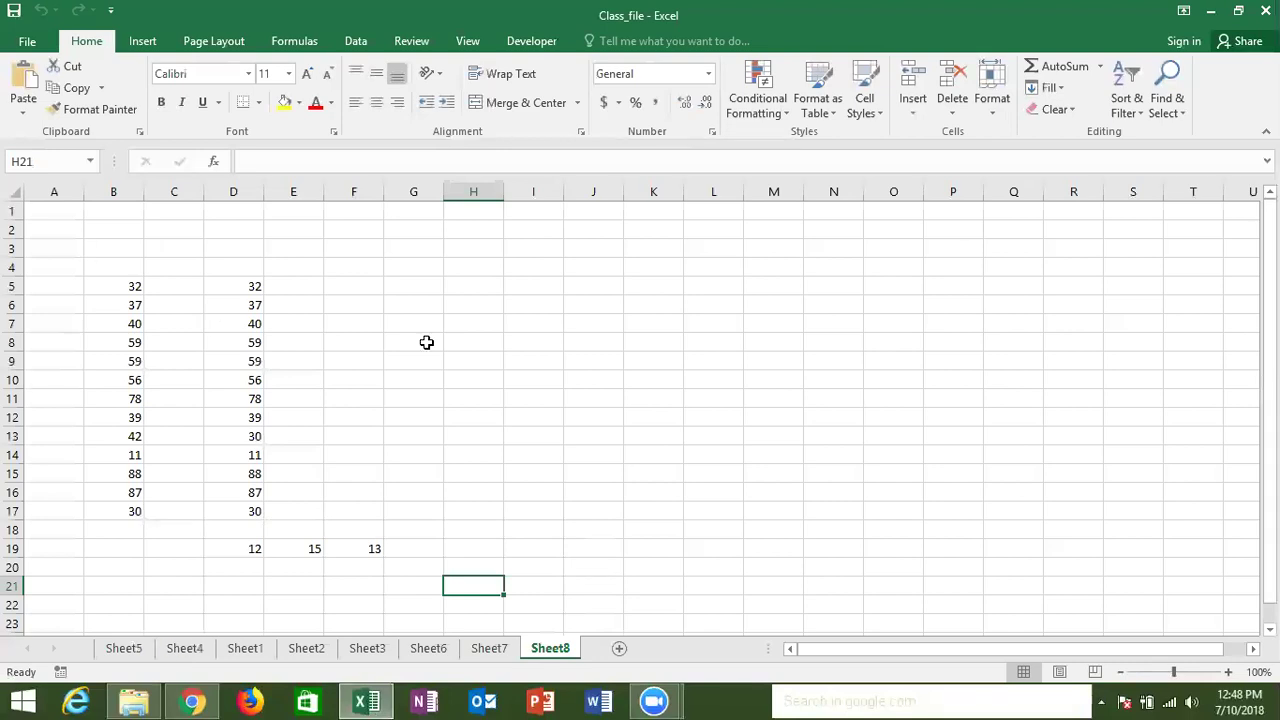
key("super+d")
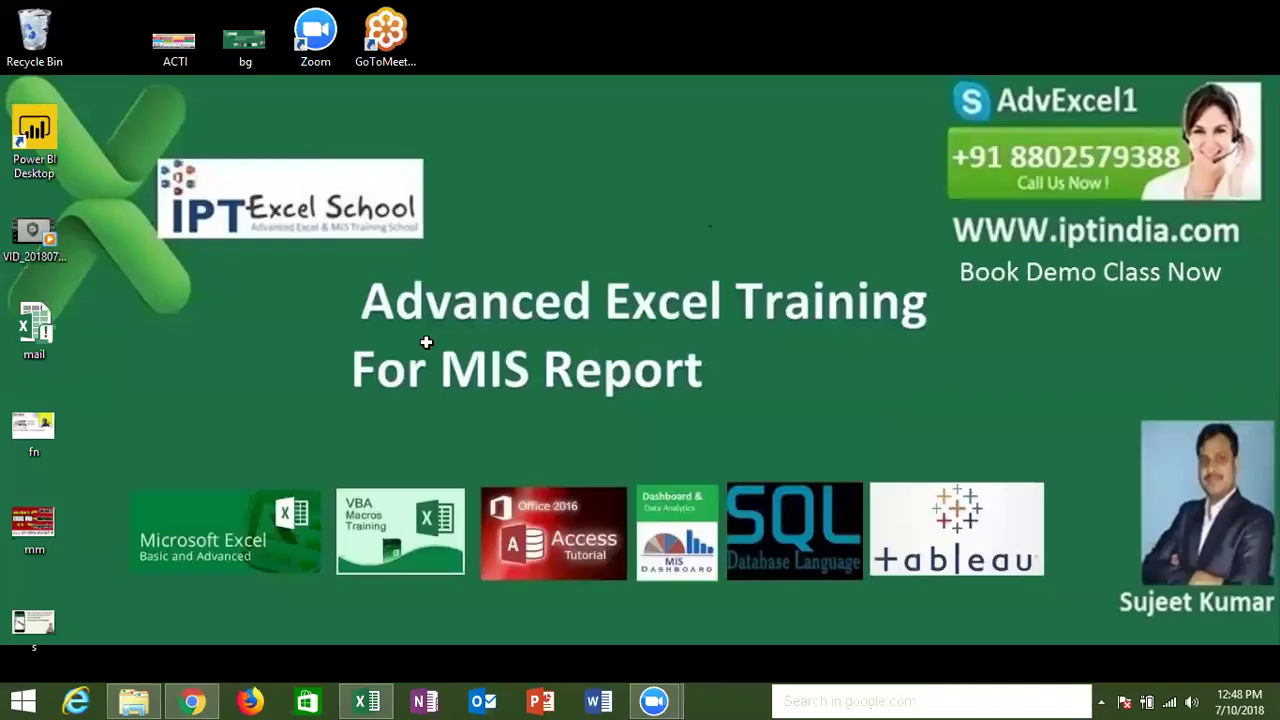
key("super+d")
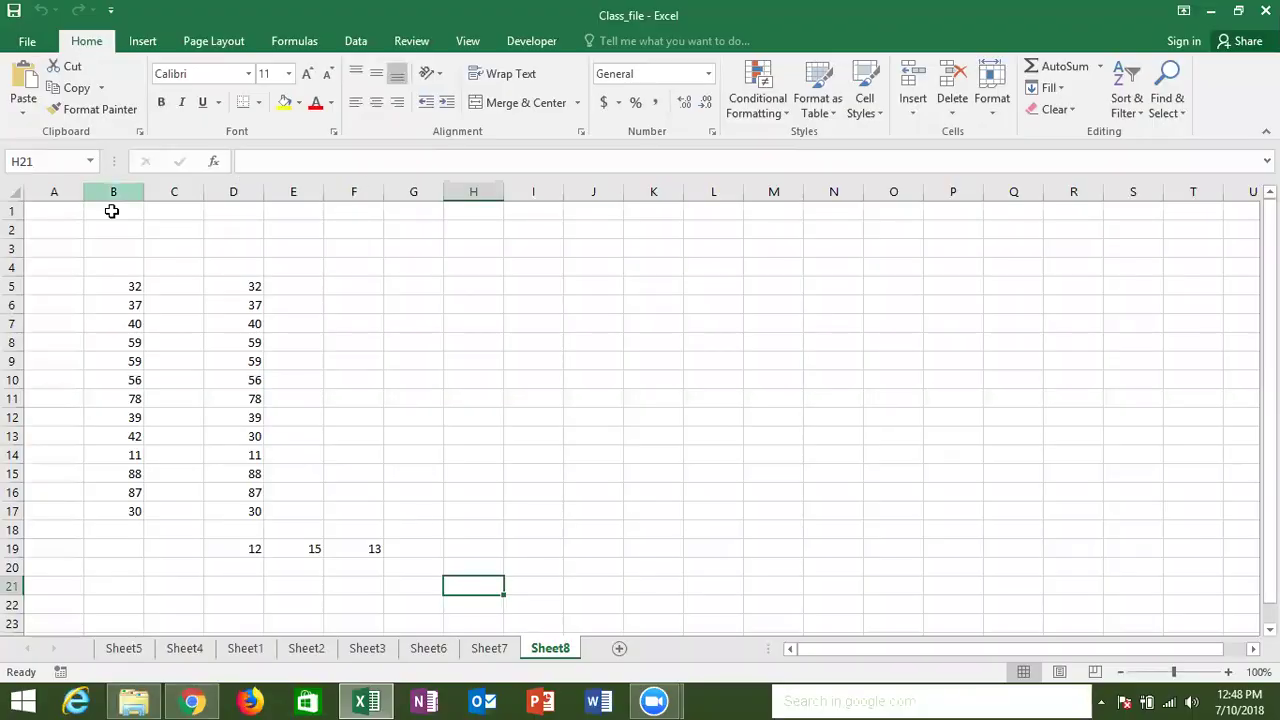
Step: Insert a PivotTable on a new sheet from Sheet4's data at A1, ending the VBA error
left_click(185, 650)
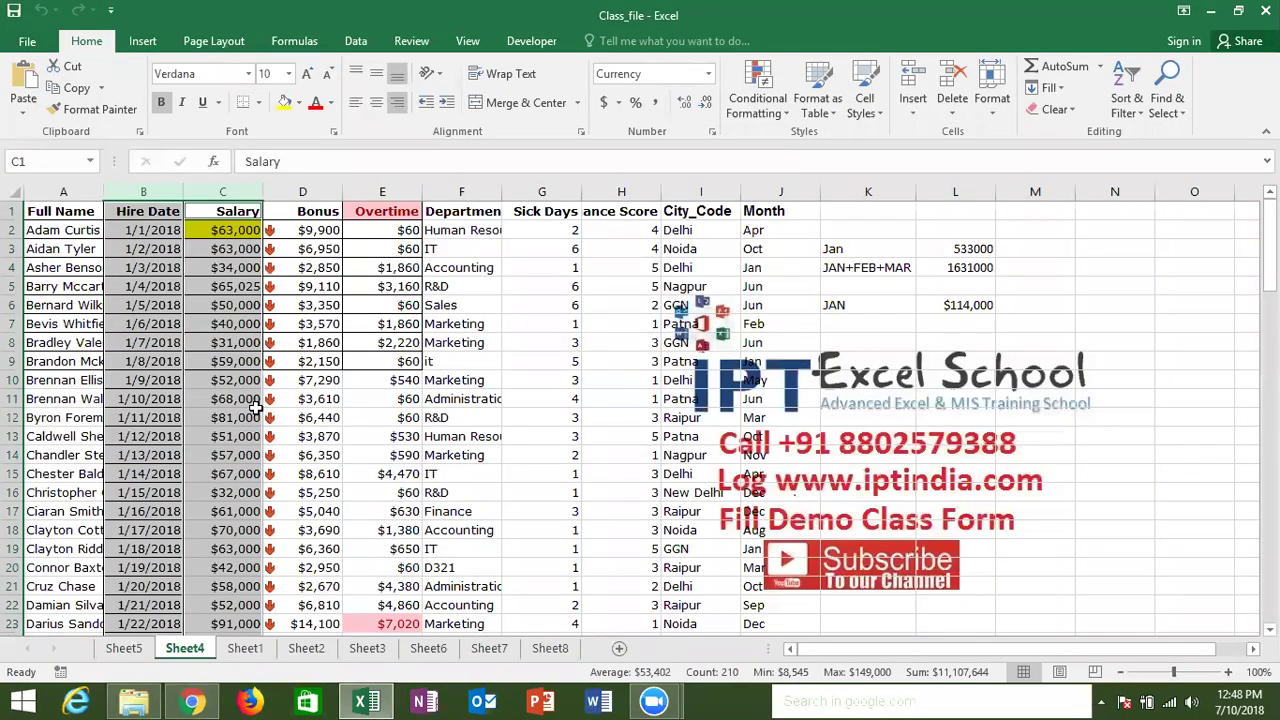
left_click(255, 415)
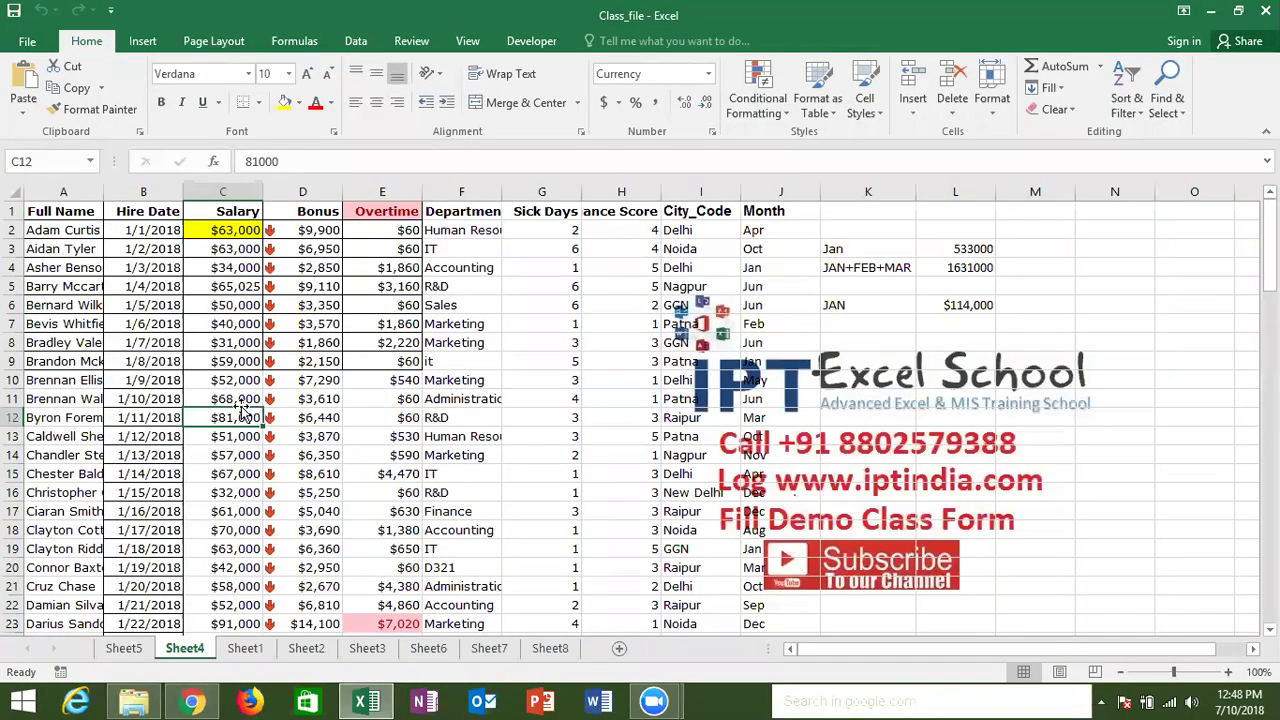
left_click(50, 213)
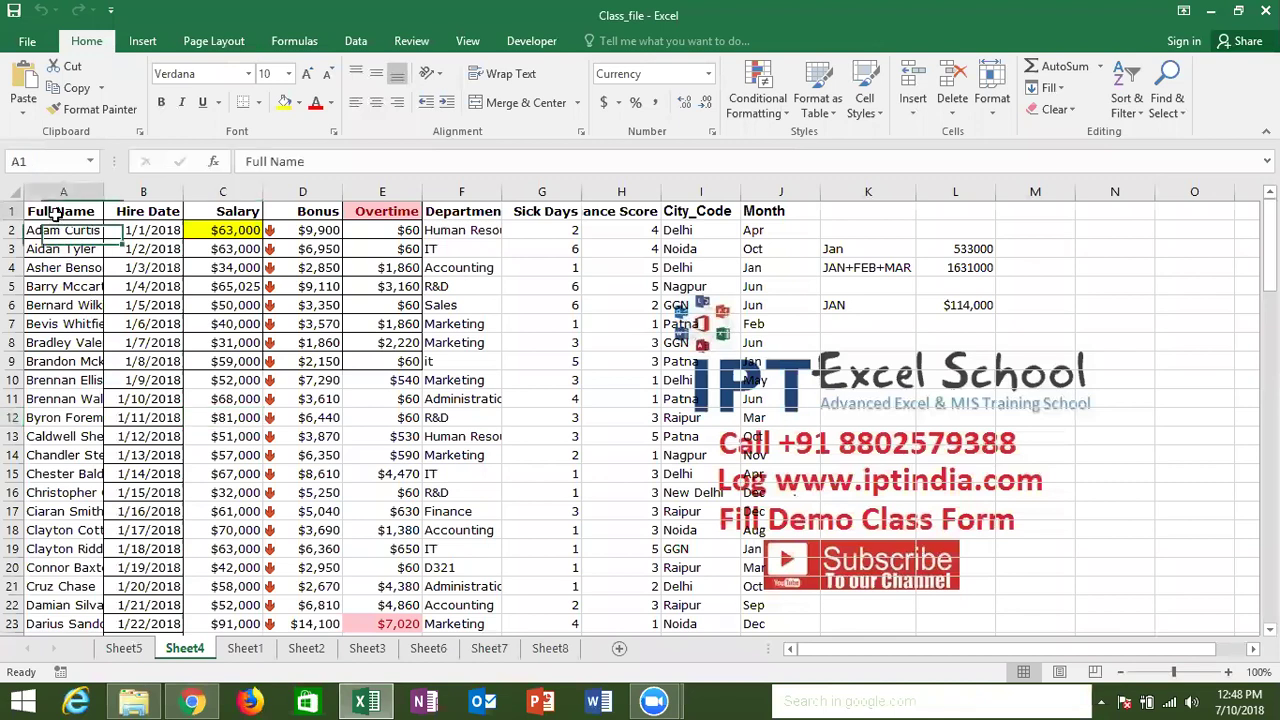
left_click(142, 44)
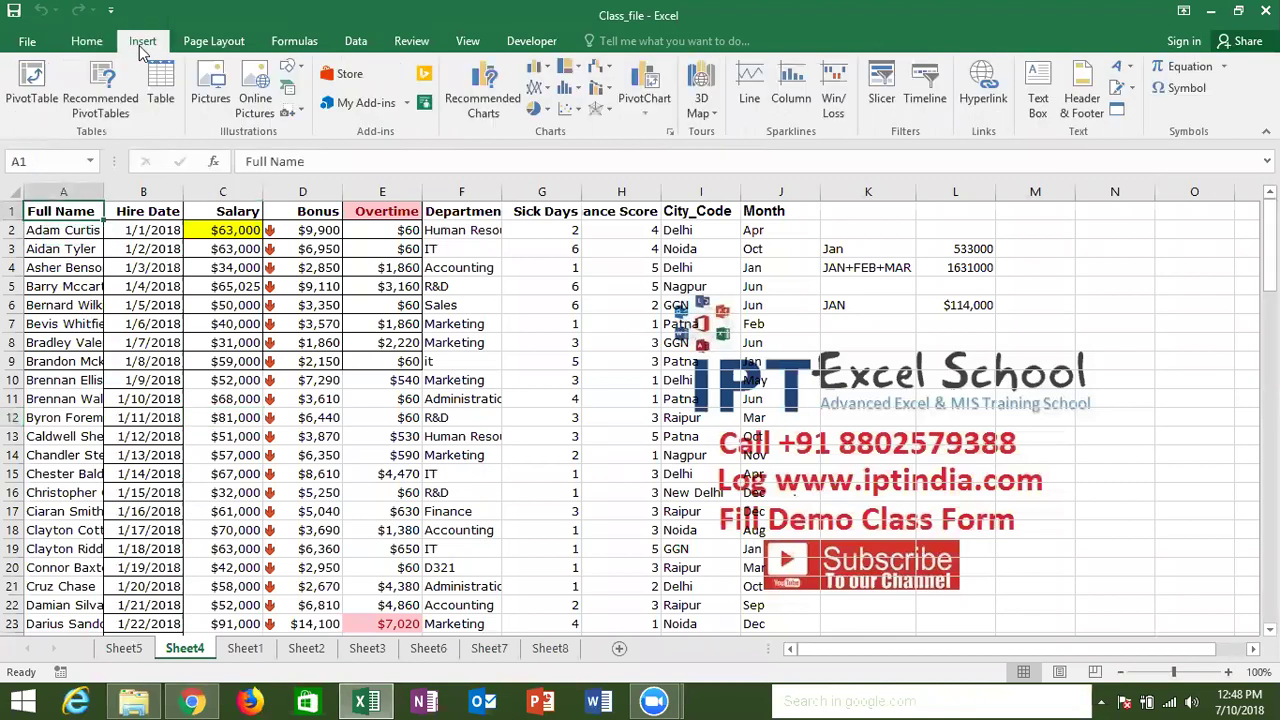
left_click(47, 97)
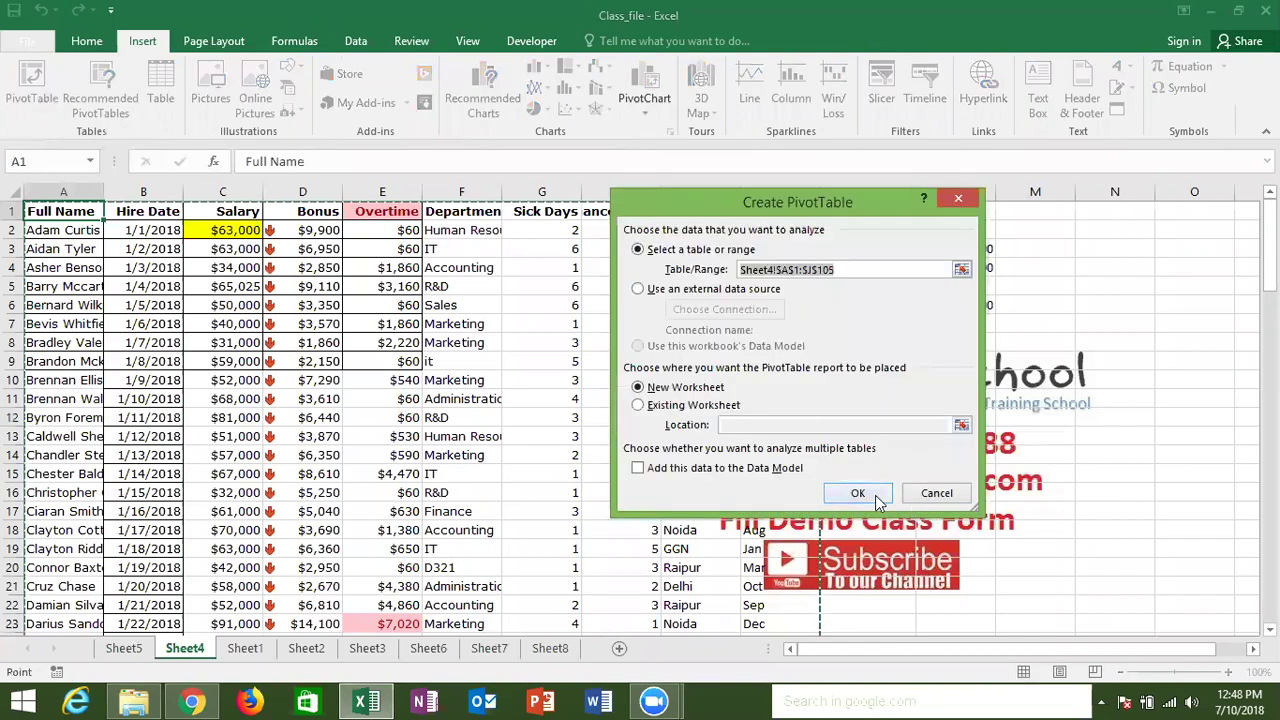
left_click(875, 495)
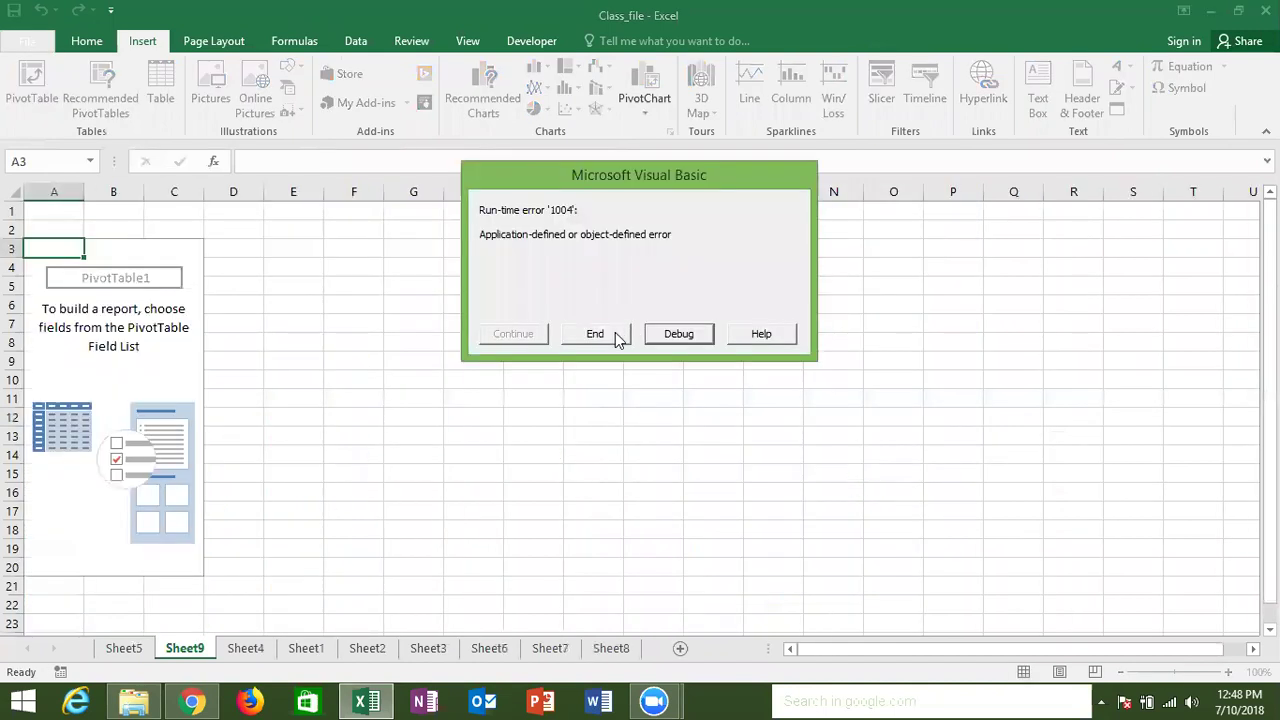
left_click(613, 332)
Step: Put Department in Rows and Count of Full Name in Values
left_click_drag(1112, 396, 1120, 578)
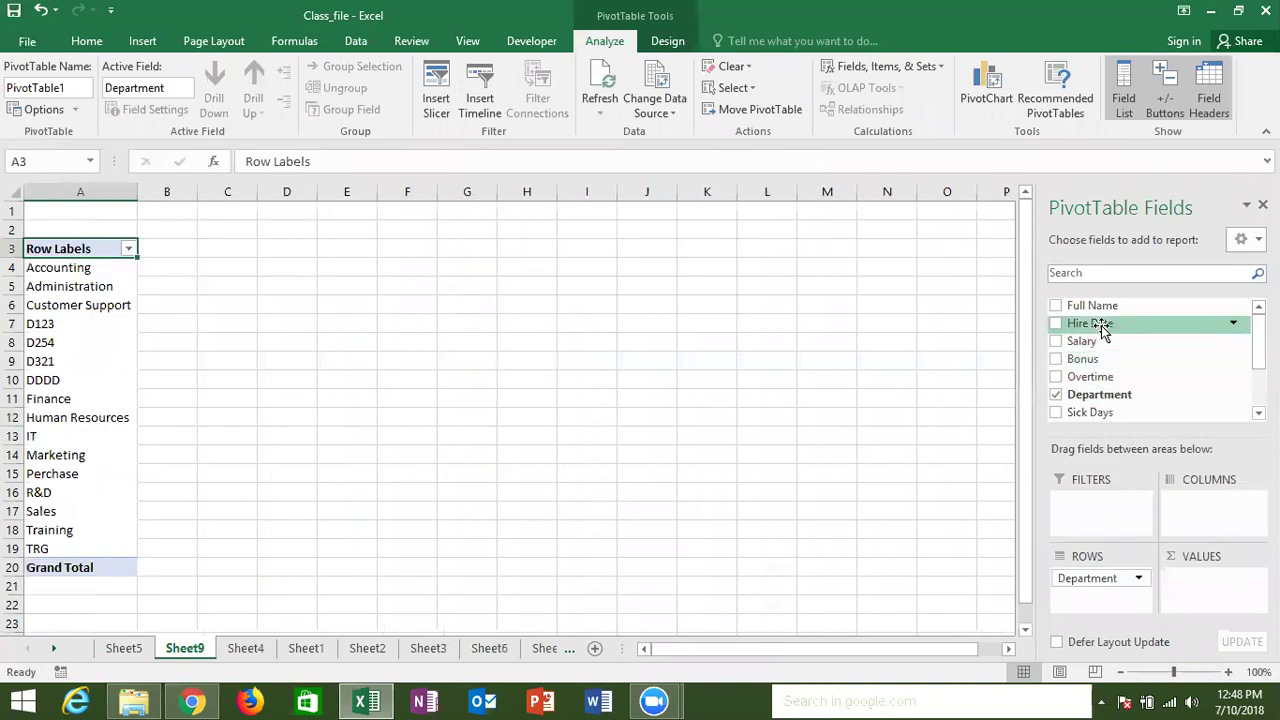
left_click_drag(1101, 305, 1225, 600)
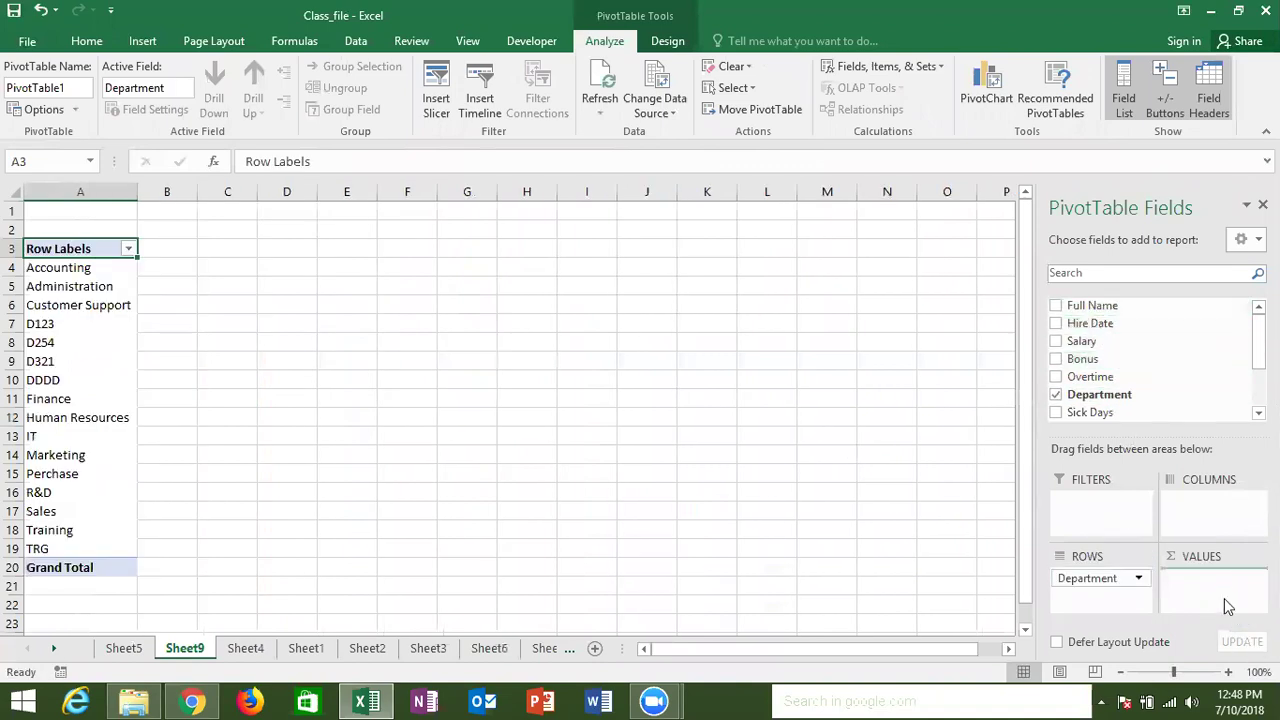
left_click(124, 648)
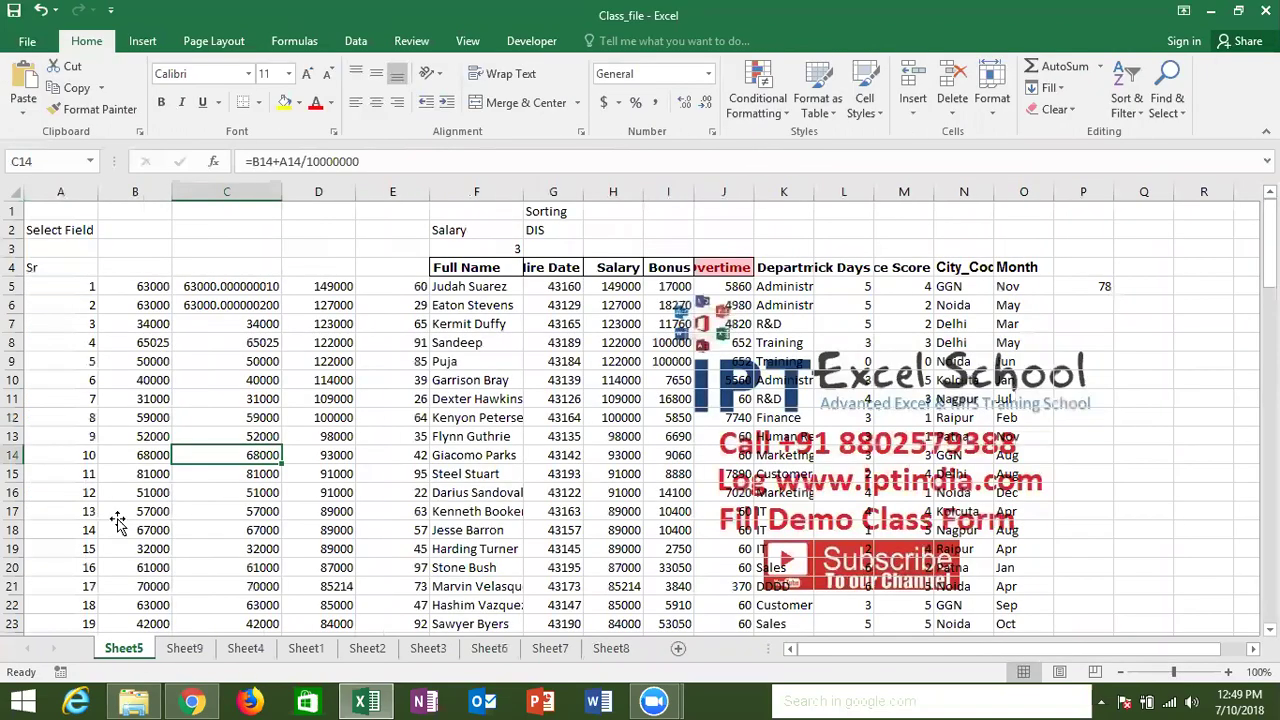
Step: Check where the Sheet4 employee data ends and glance at the Sheet9 PivotTable
left_click(245, 648)
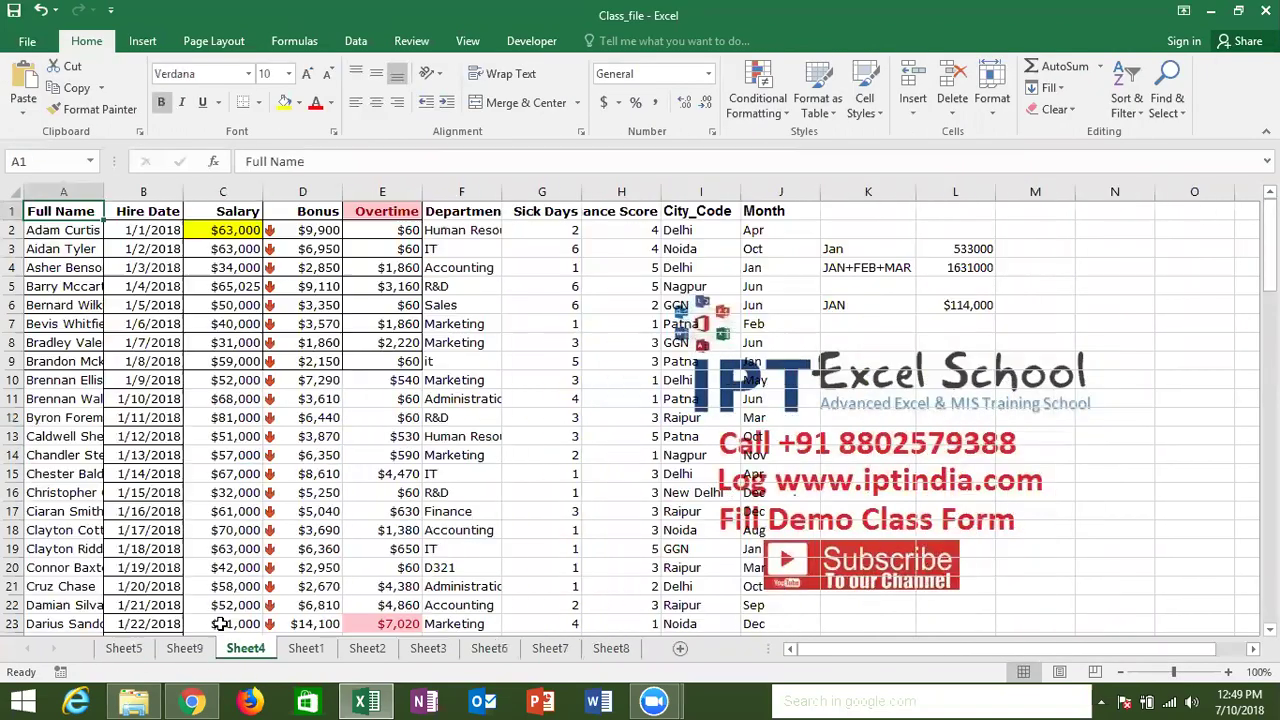
left_click(100, 492)
key("ctrl+Down")
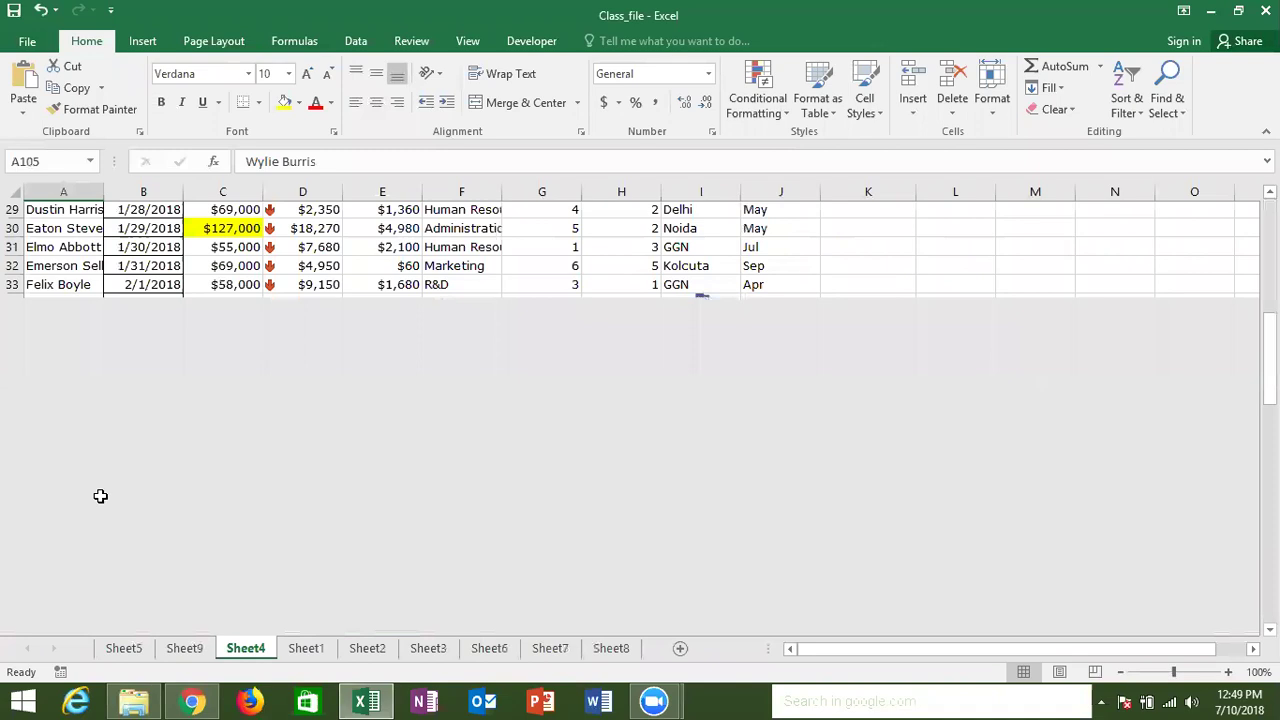
key("Down")
key("shift+Right")
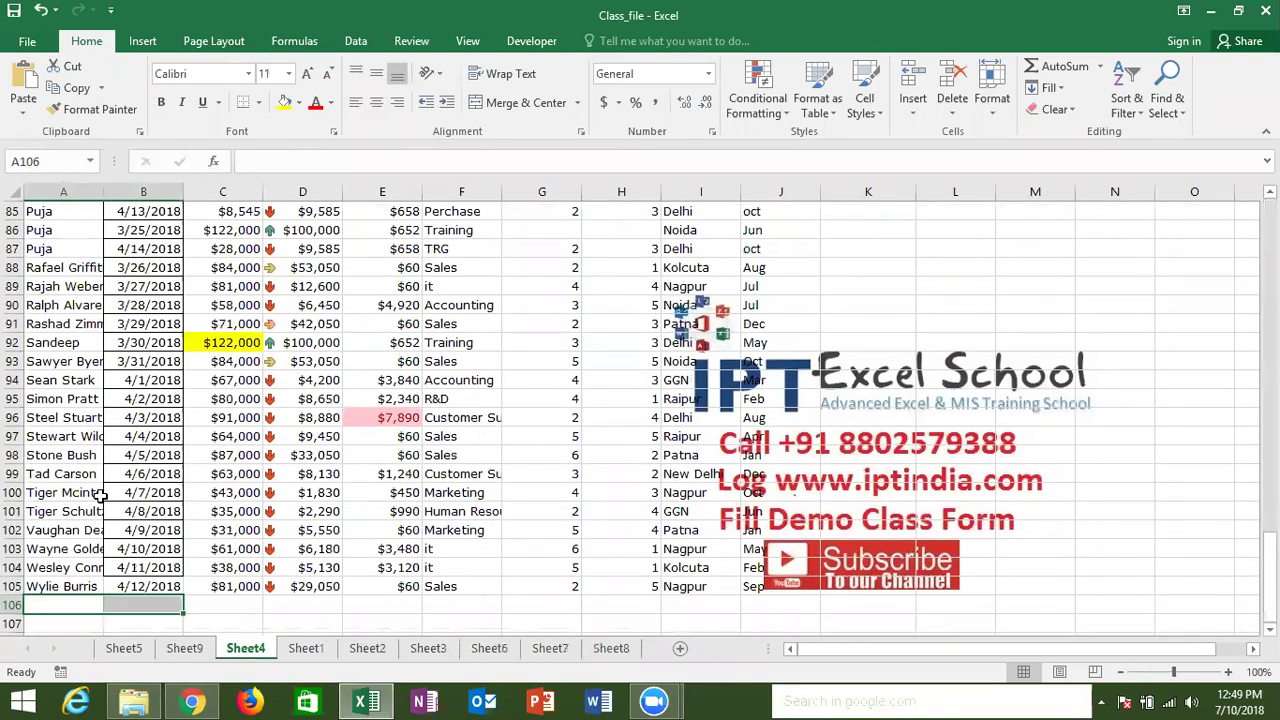
left_click(184, 648)
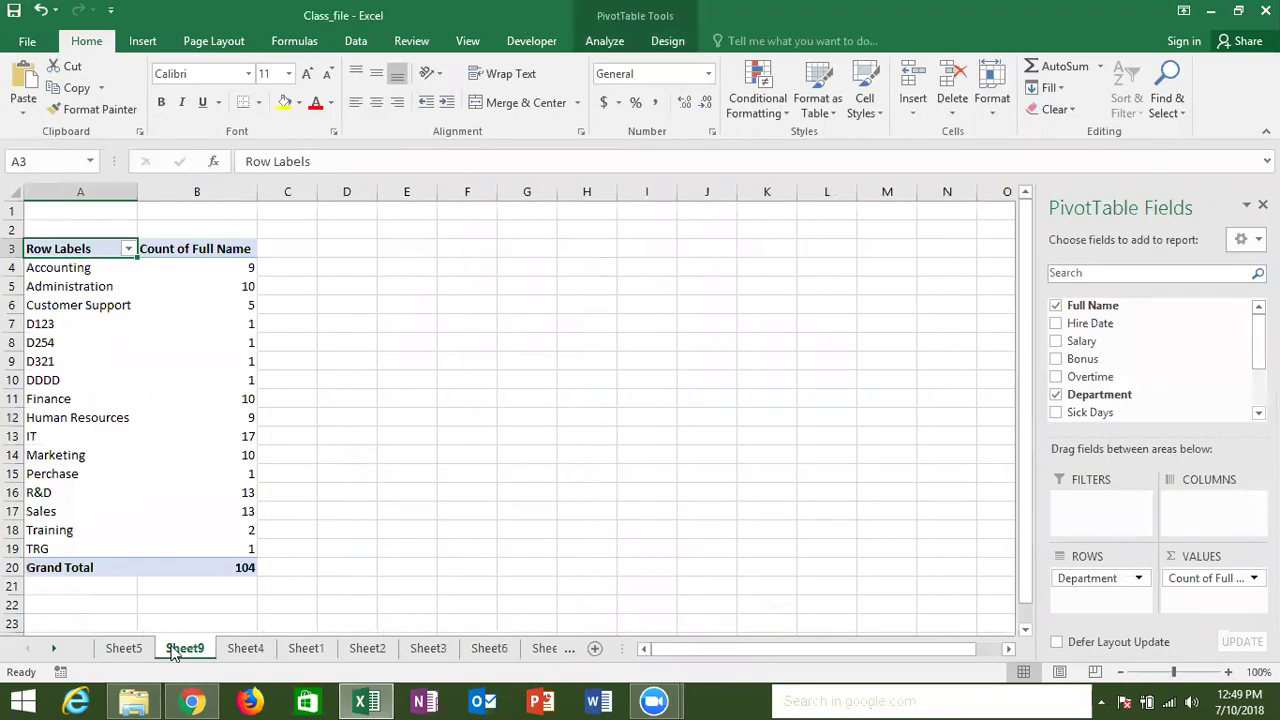
left_click(245, 648)
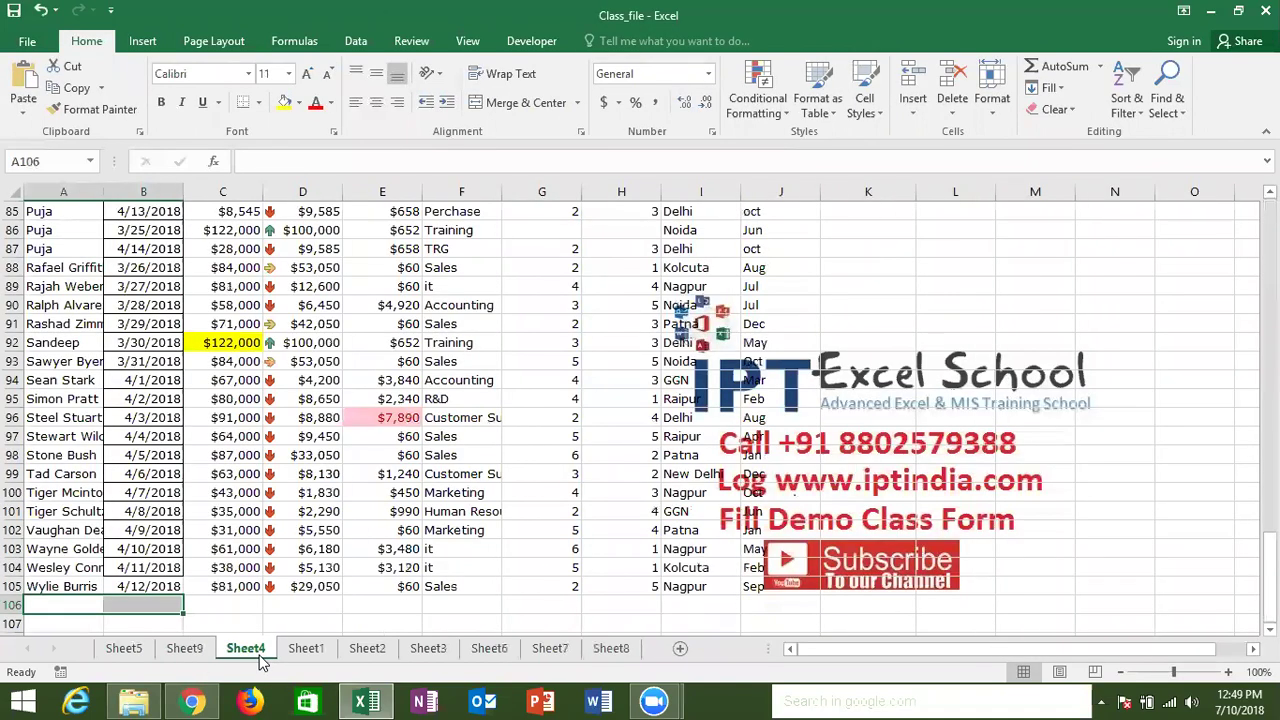
Step: Rename the Sheet4 tab to 'Data'
double_click(250, 650)
type("D")
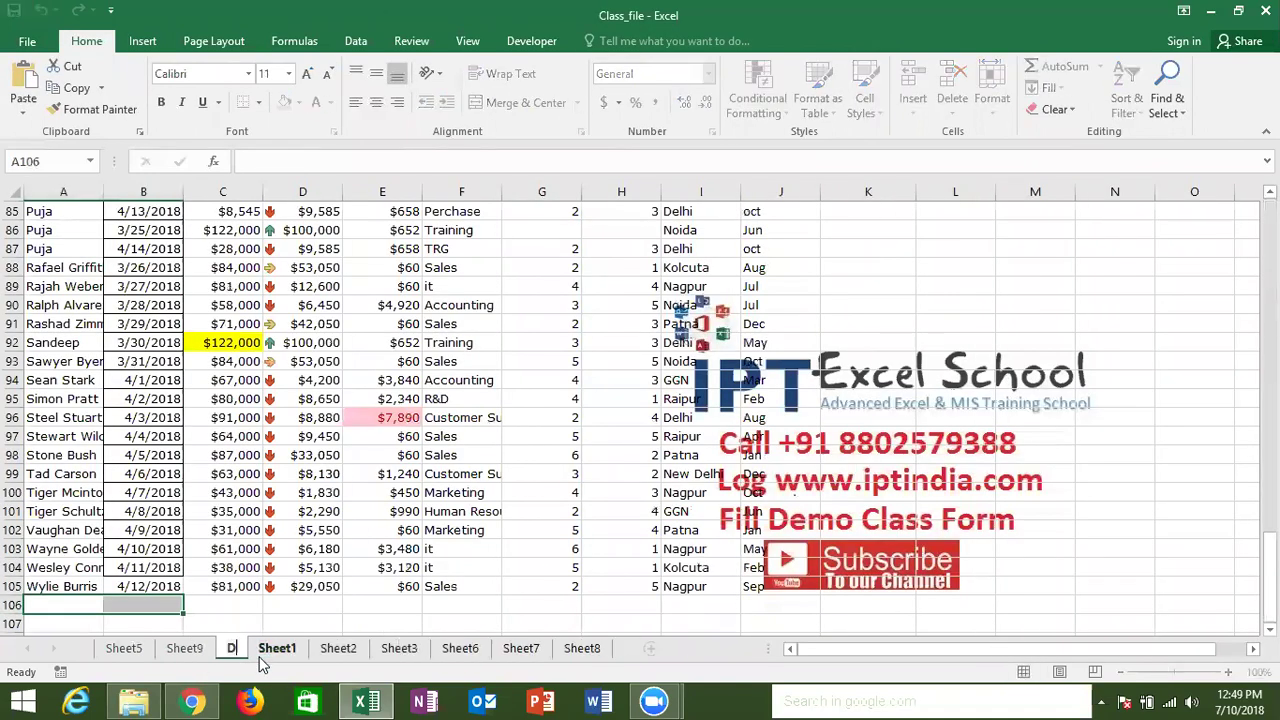
type("ata")
left_click(322, 565)
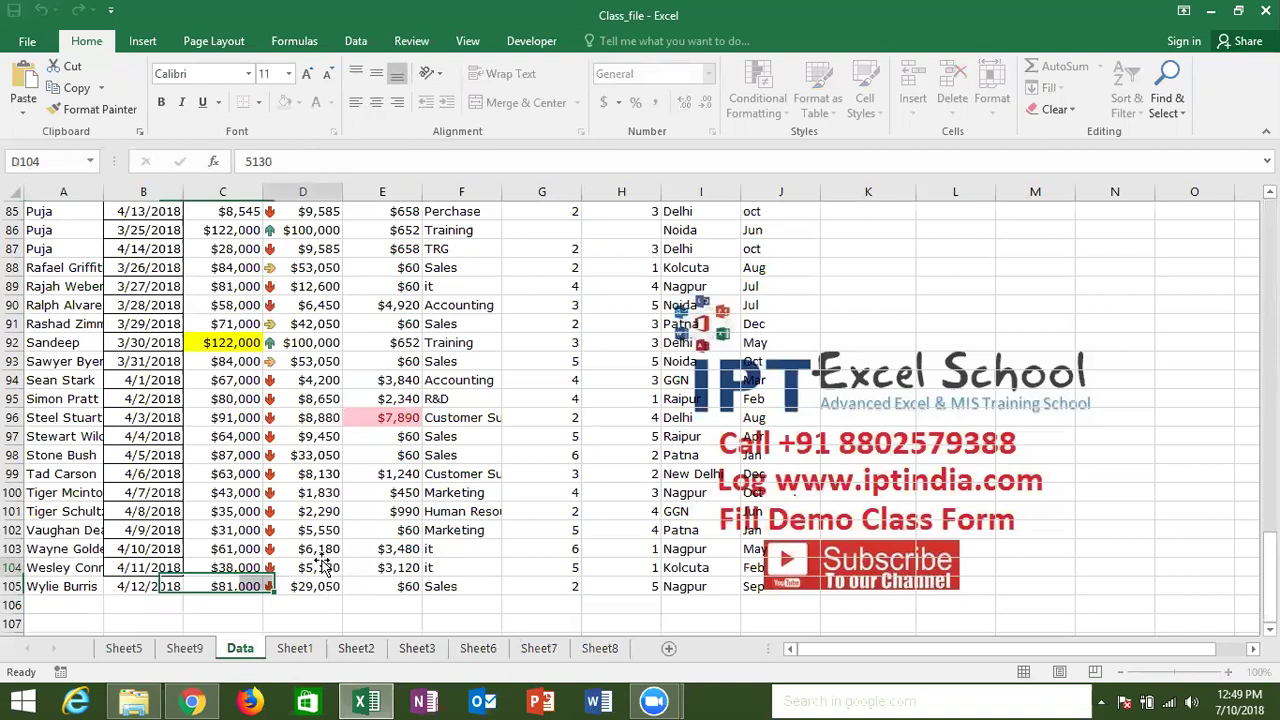
left_click(294, 650)
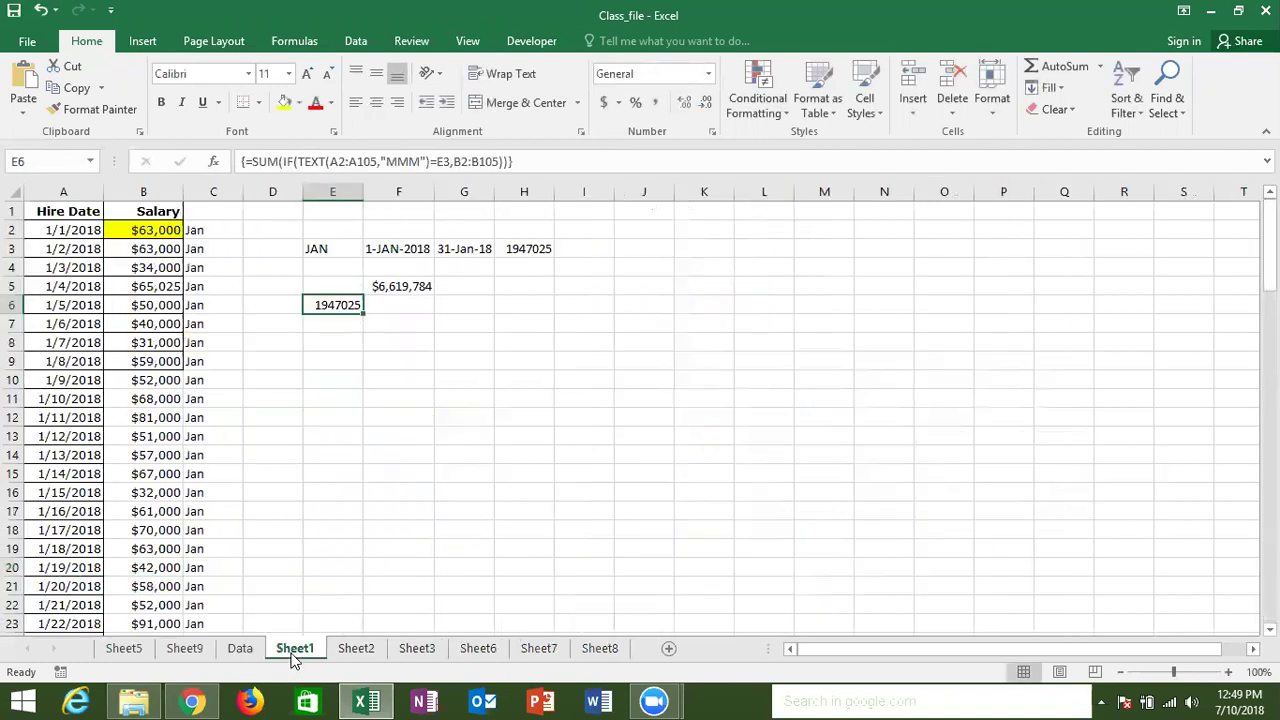
Step: Delete the grouped sheets Sheet1 through Sheet8 permanently
left_click(600, 650, "shift")
right_click(595, 650)
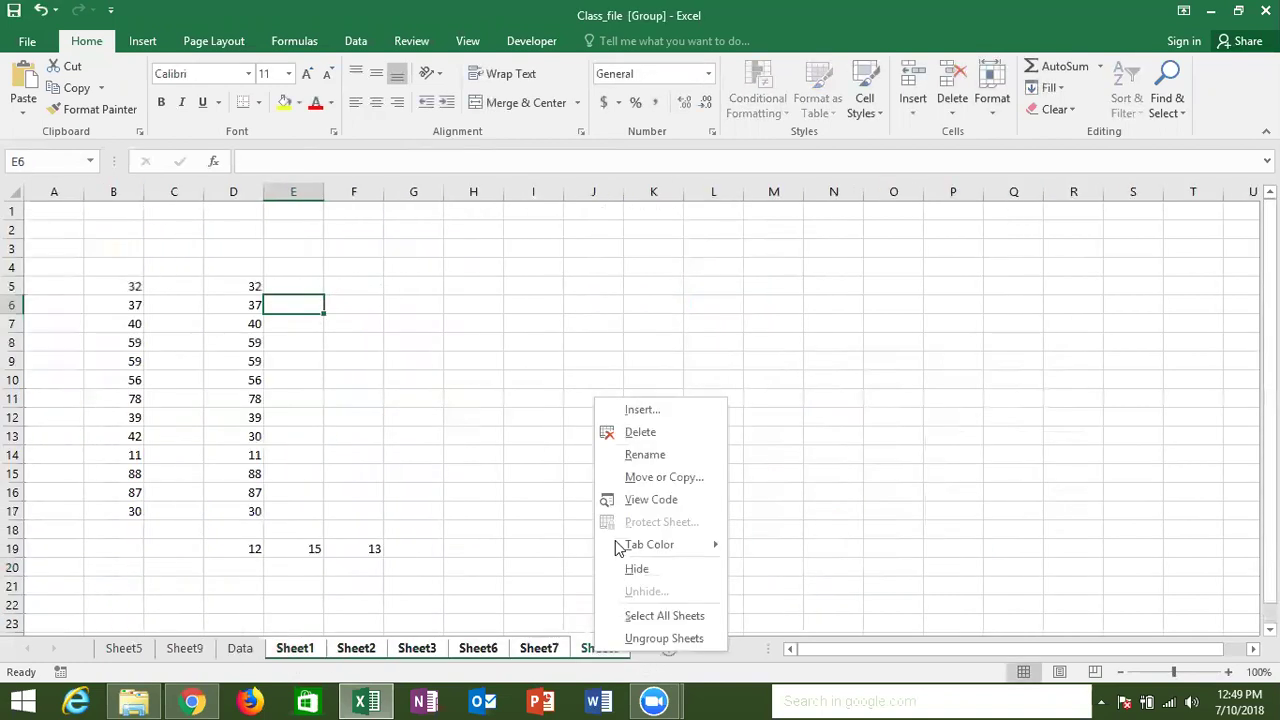
left_click(612, 430)
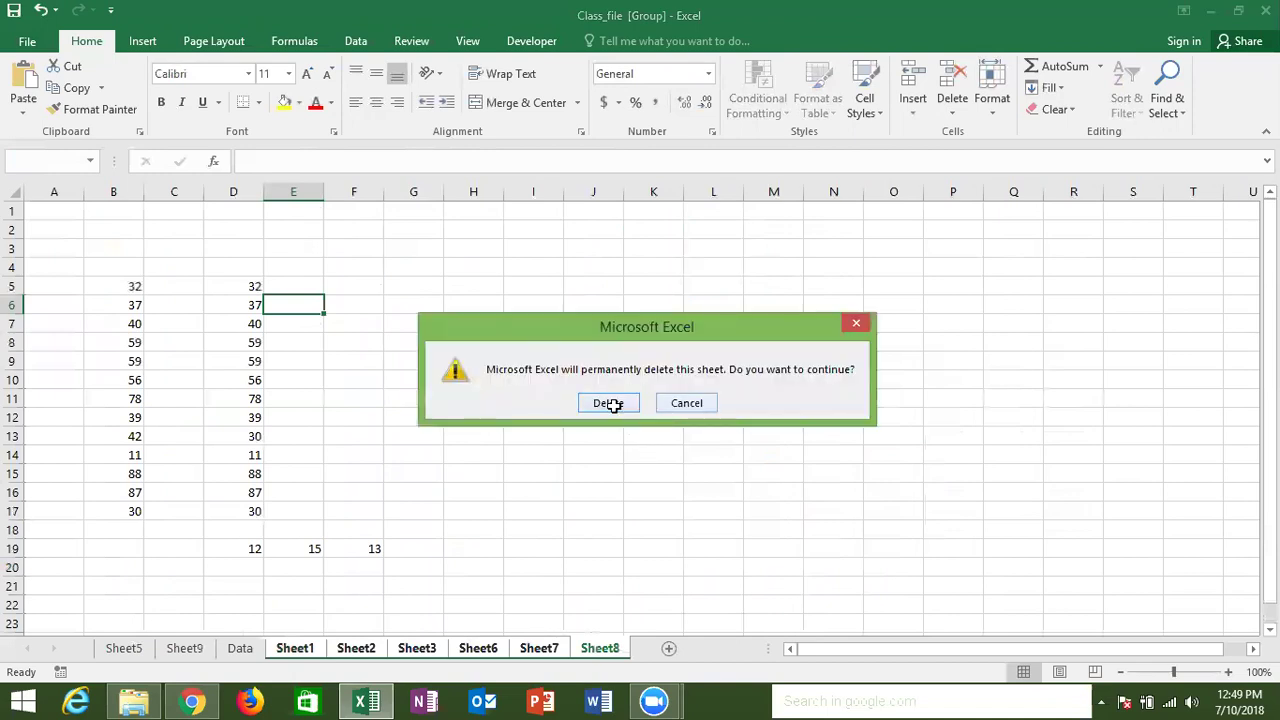
left_click(612, 405)
left_click(183, 648)
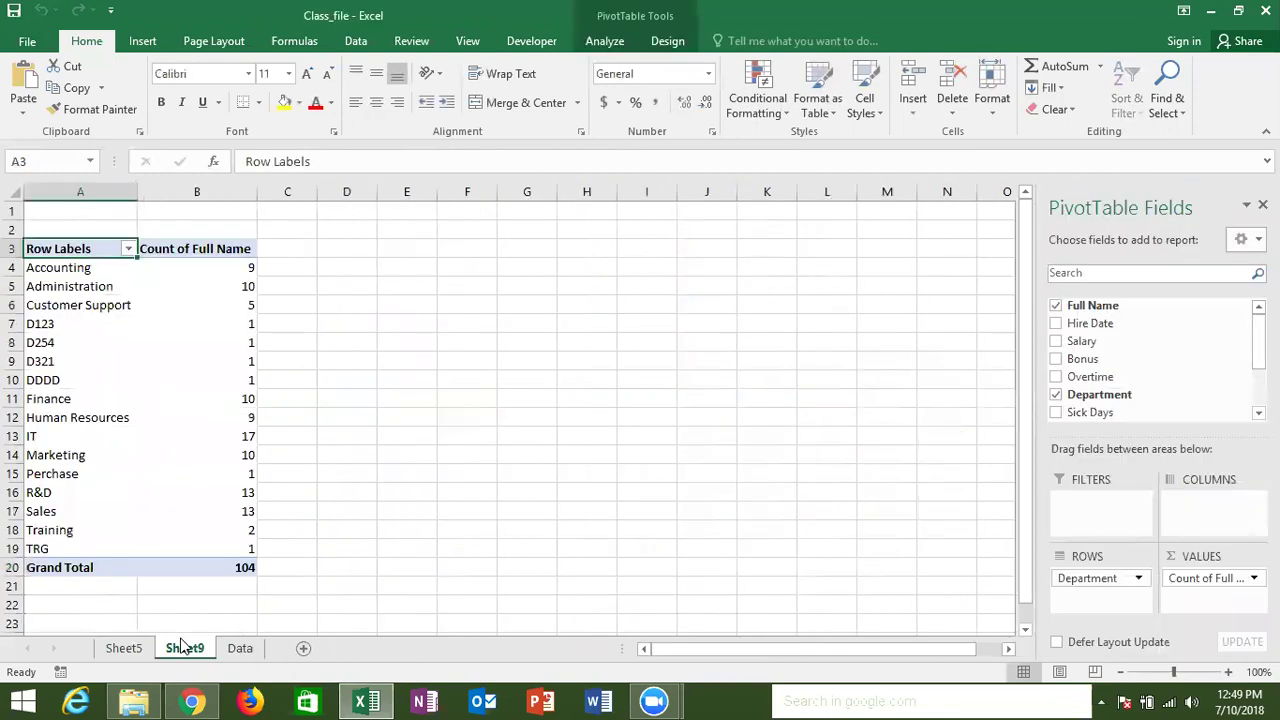
Step: Delete Sheet5 as well, confirming the permanent deletion
left_click(124, 650)
right_click(124, 650)
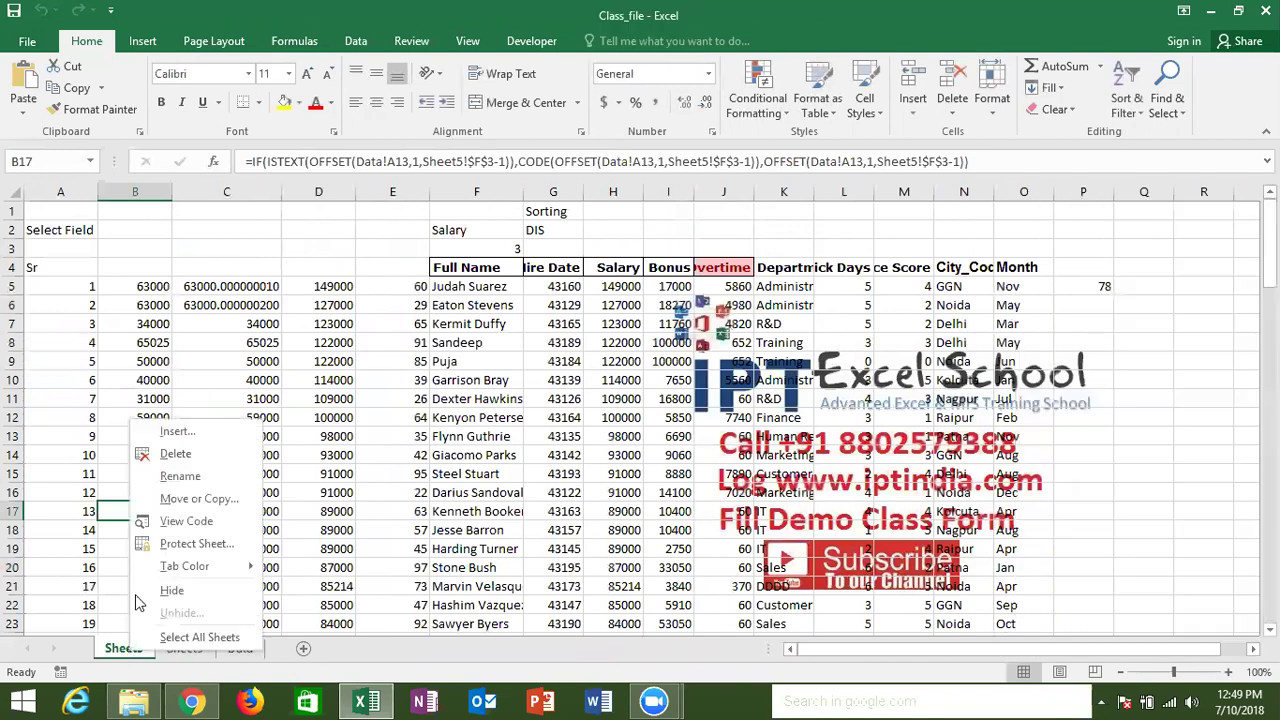
left_click(175, 455)
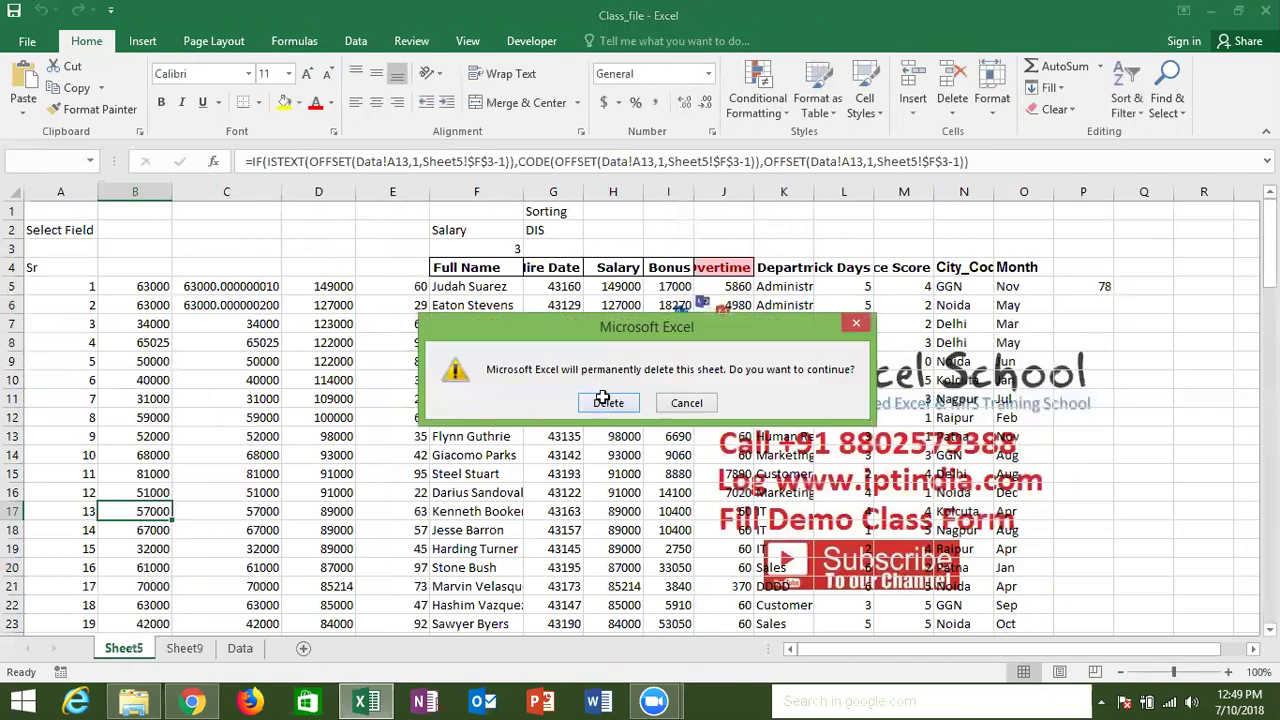
left_click(605, 402)
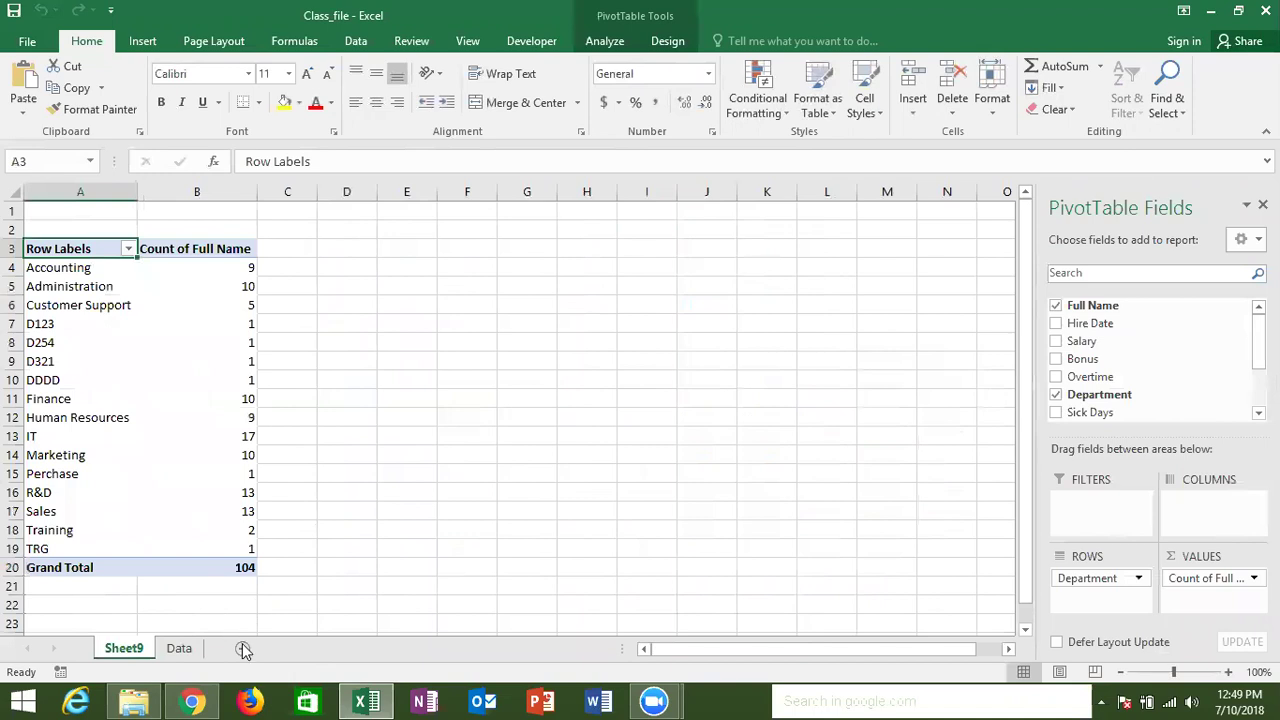
Step: Add Sheet10, end the macro error, and start a PivotTable from an external data connection
left_click(244, 650)
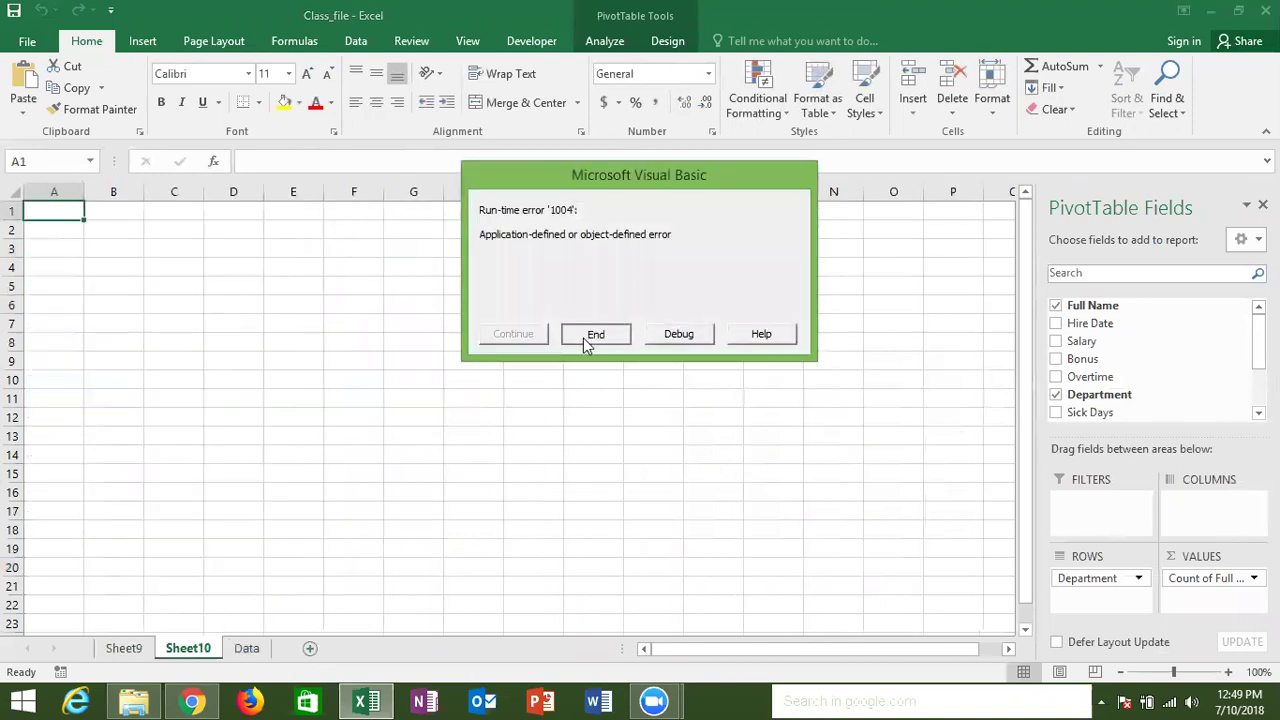
left_click(590, 335)
left_click(125, 44)
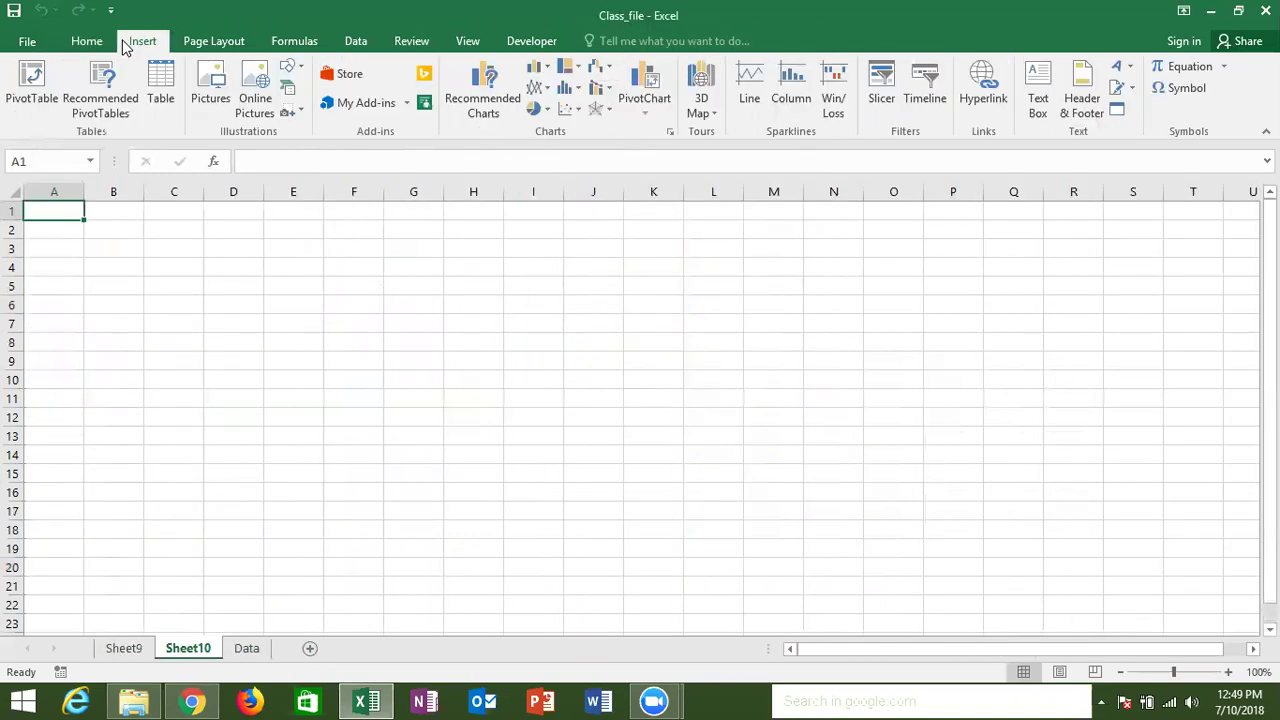
left_click(28, 80)
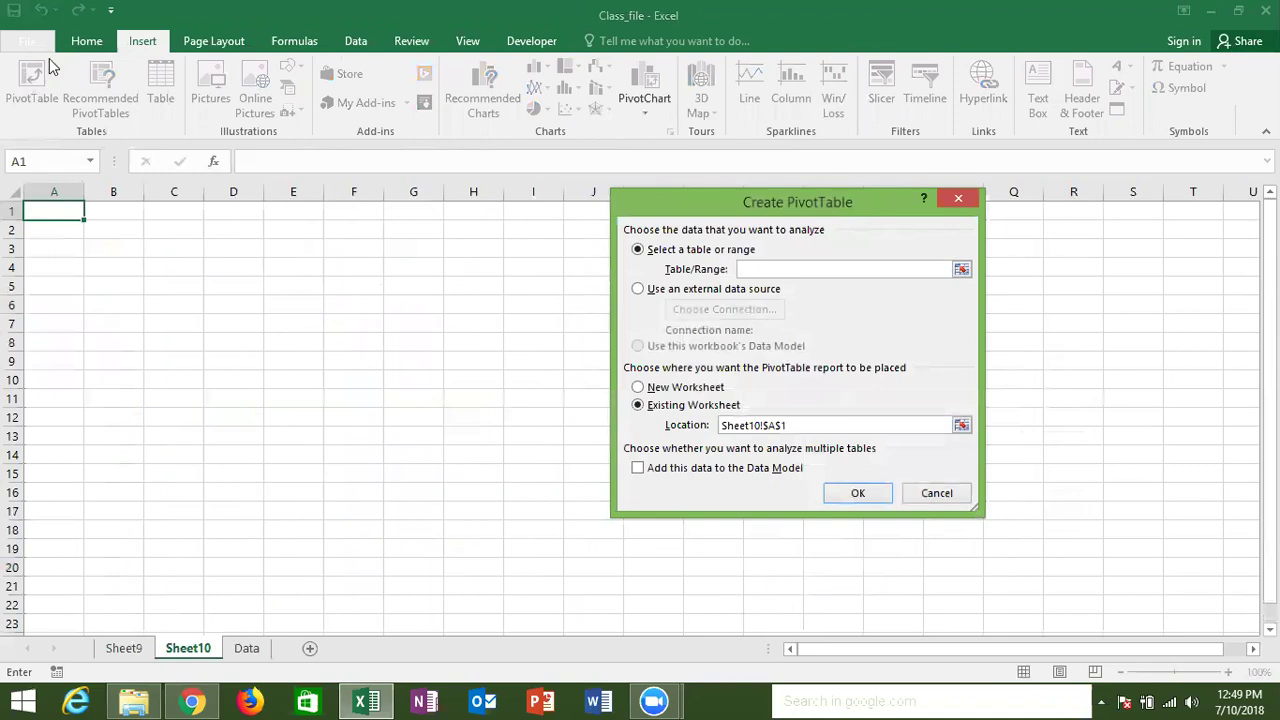
left_click(775, 289)
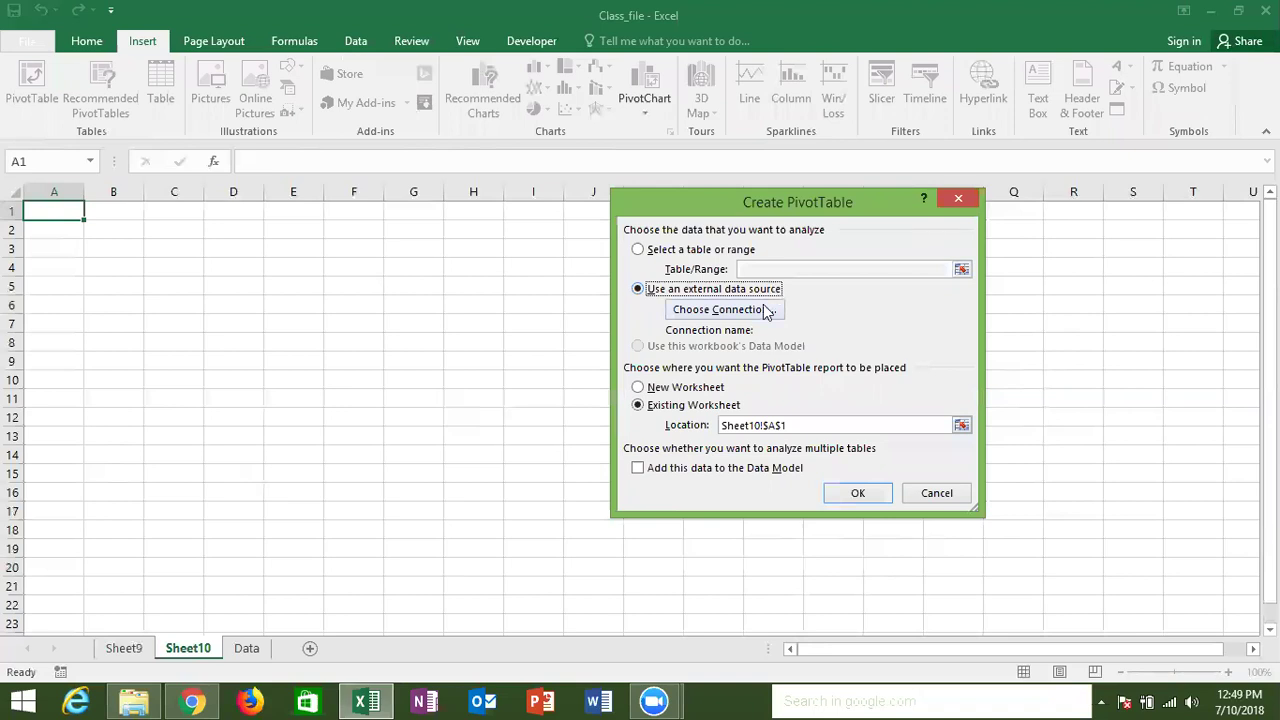
left_click(767, 312)
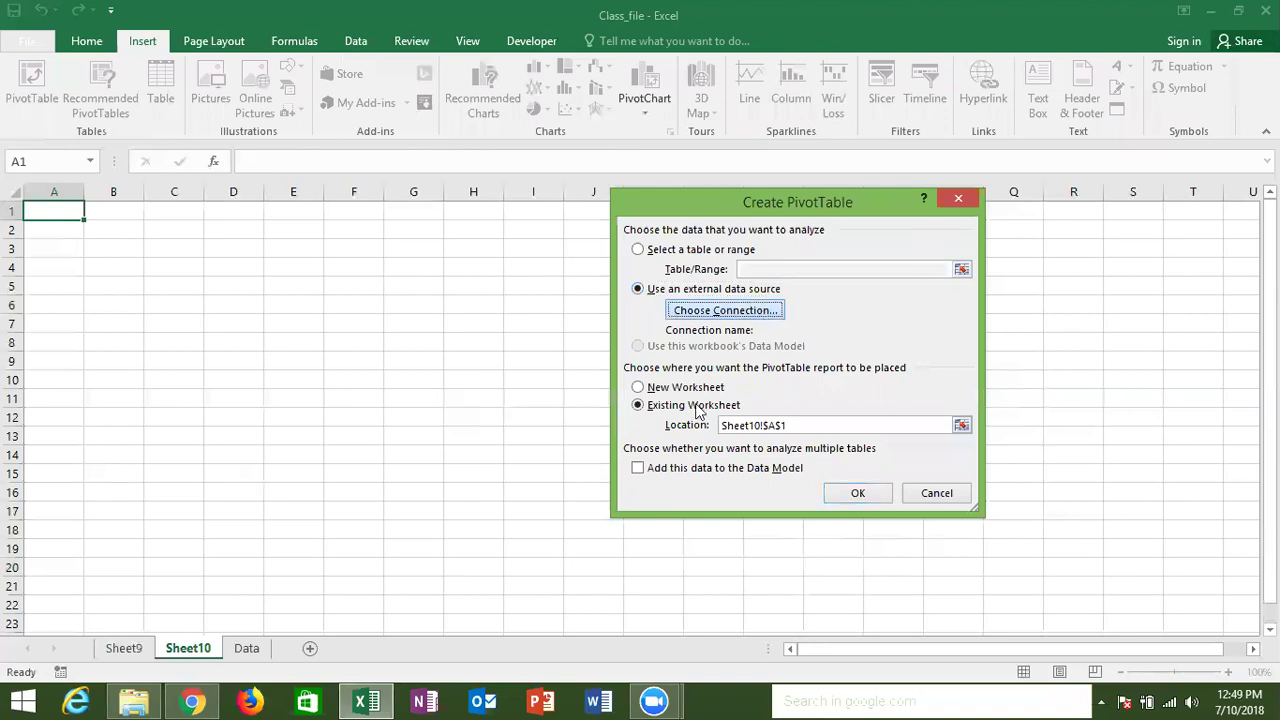
Step: Connect to the Data$ table in Downloads\Class_file and place the PivotTable at Sheet10!A1
left_click(607, 568)
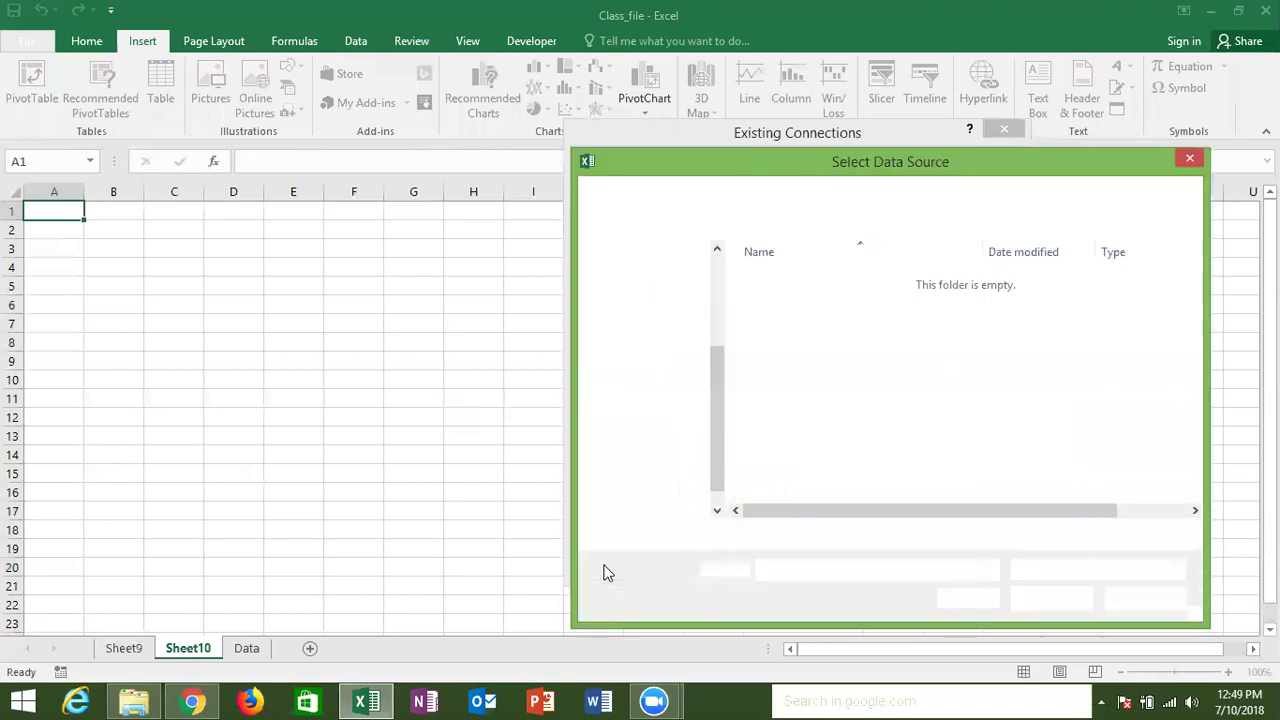
left_click(655, 329)
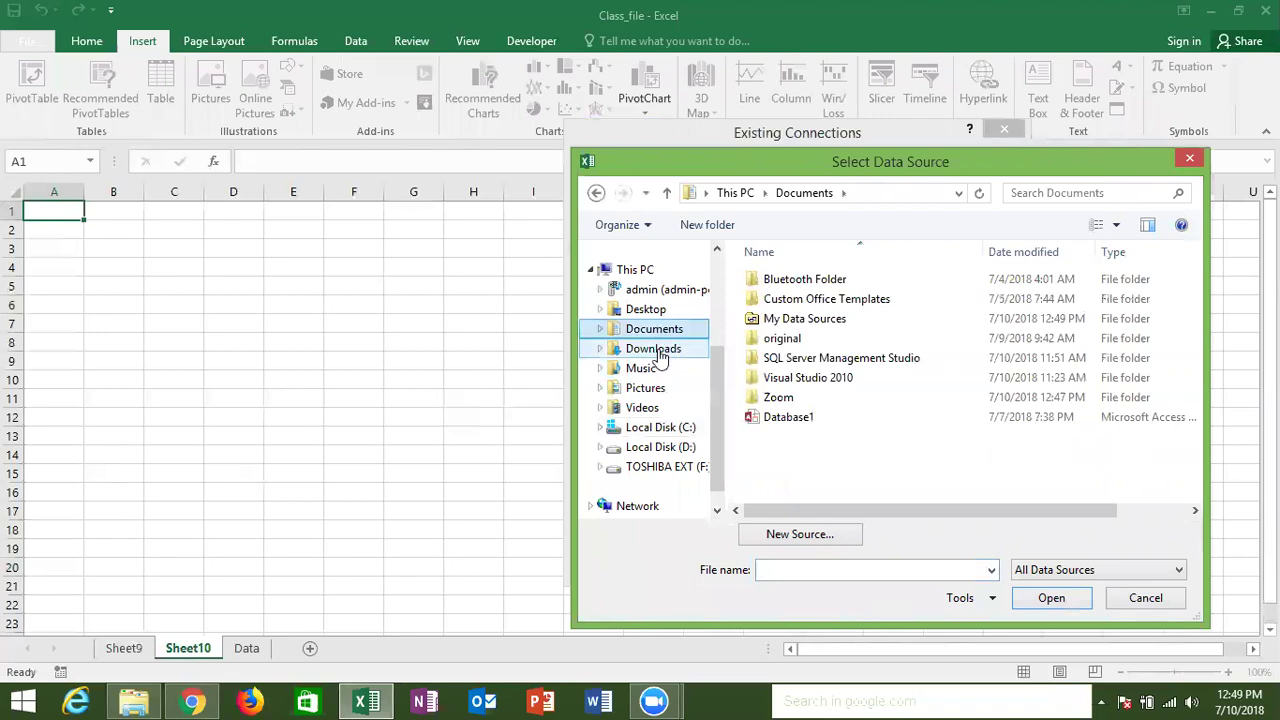
left_click(655, 349)
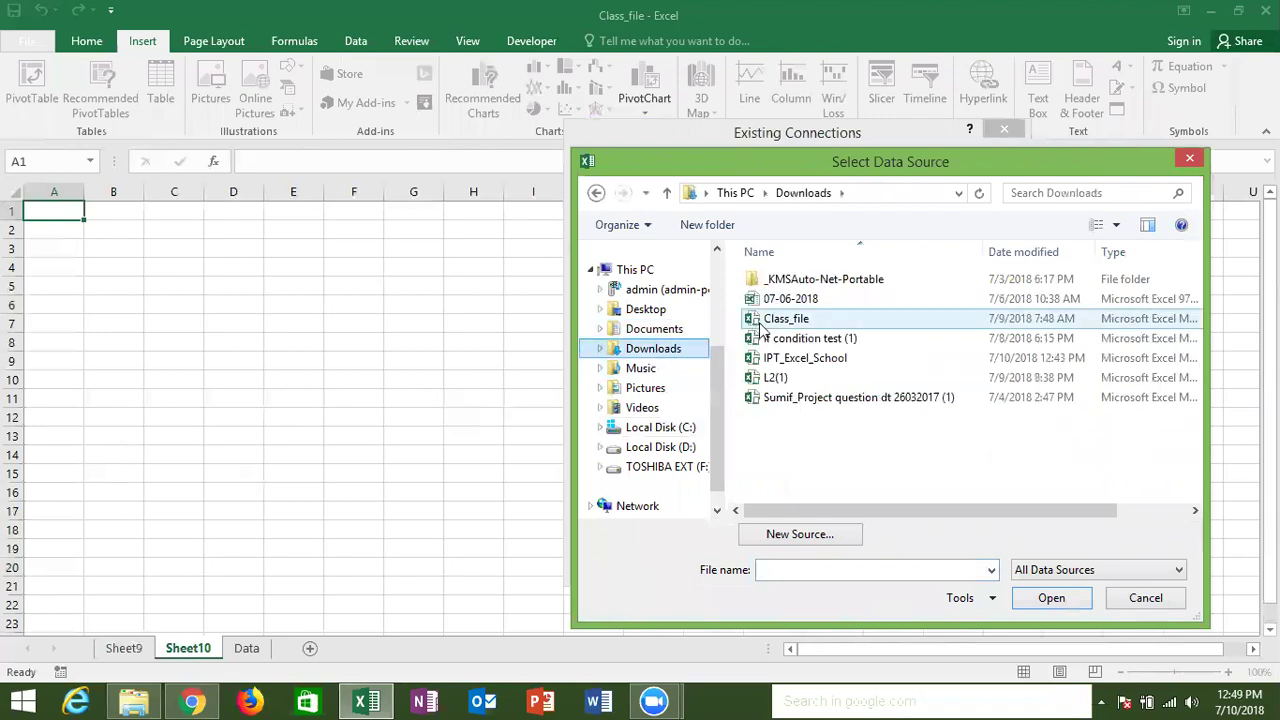
left_click(786, 318)
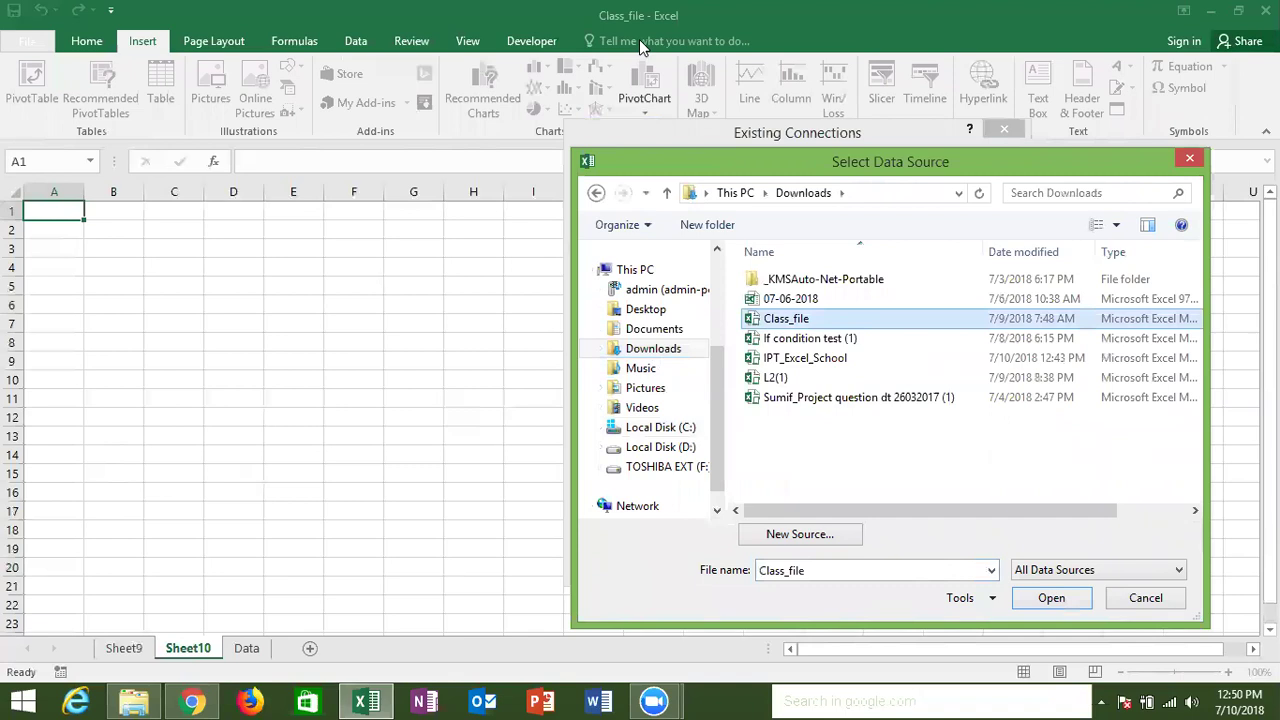
left_click(1052, 598)
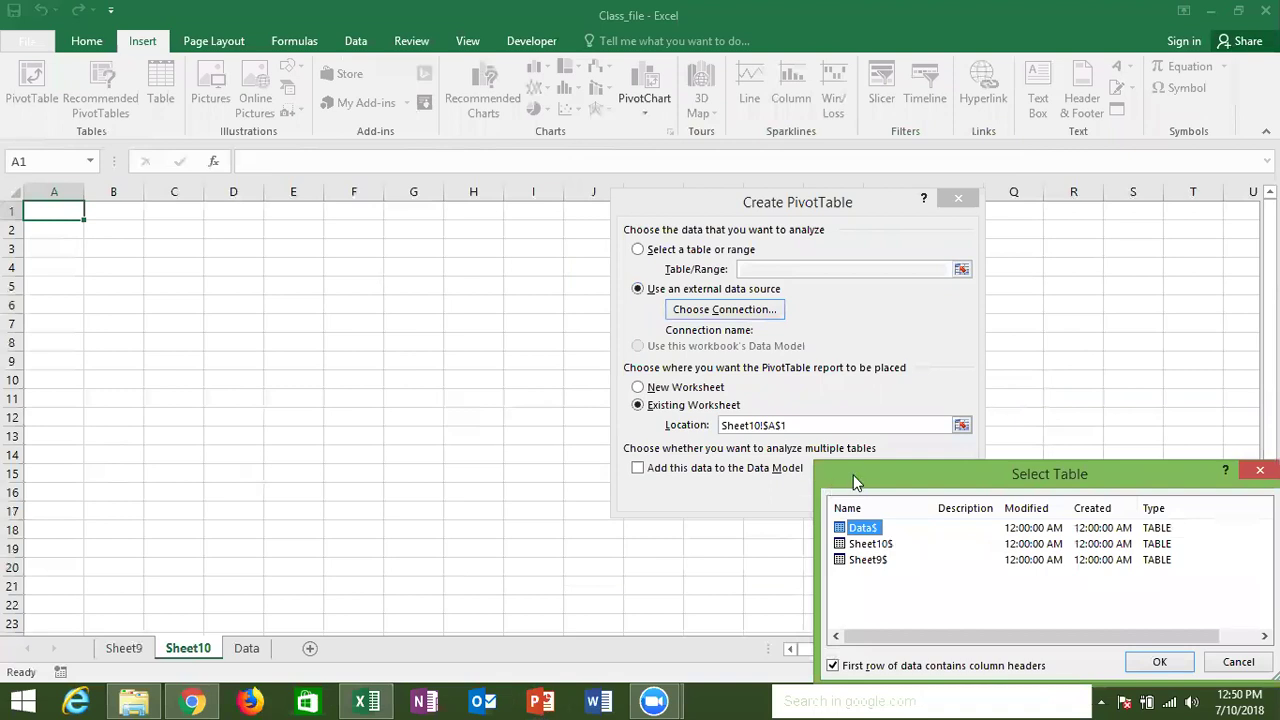
left_click_drag(855, 481, 808, 420)
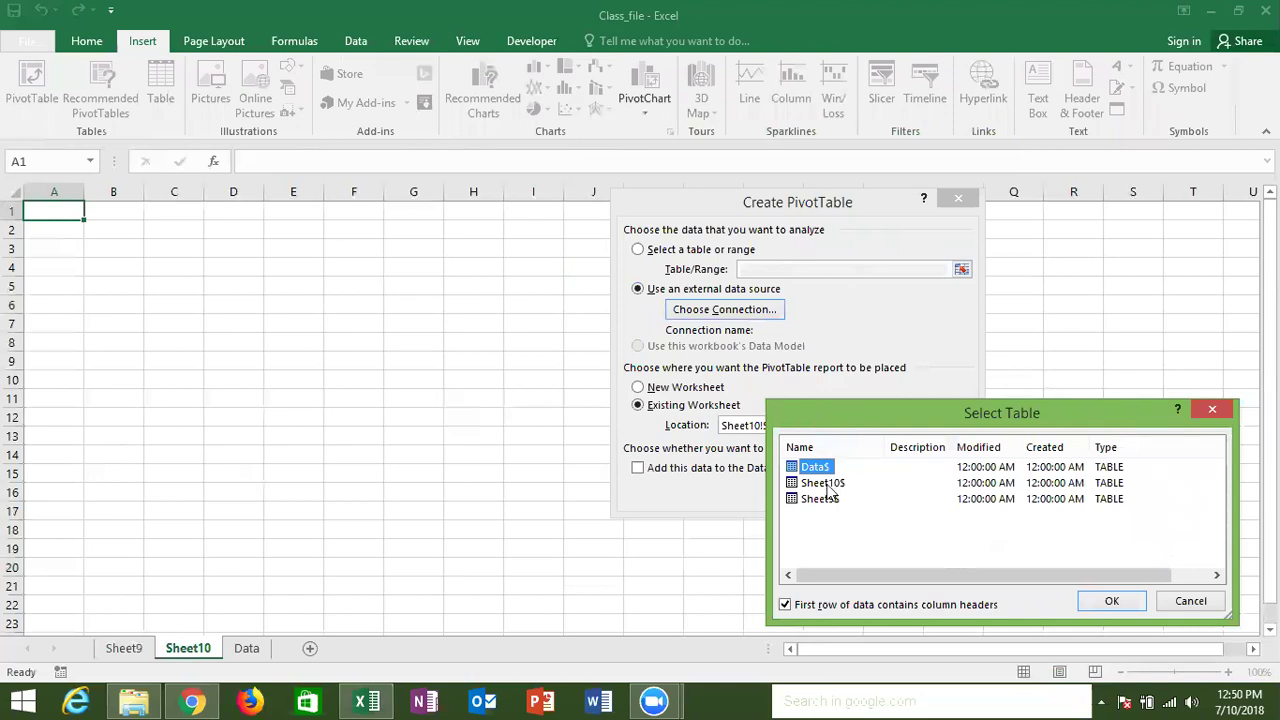
left_click(1112, 602)
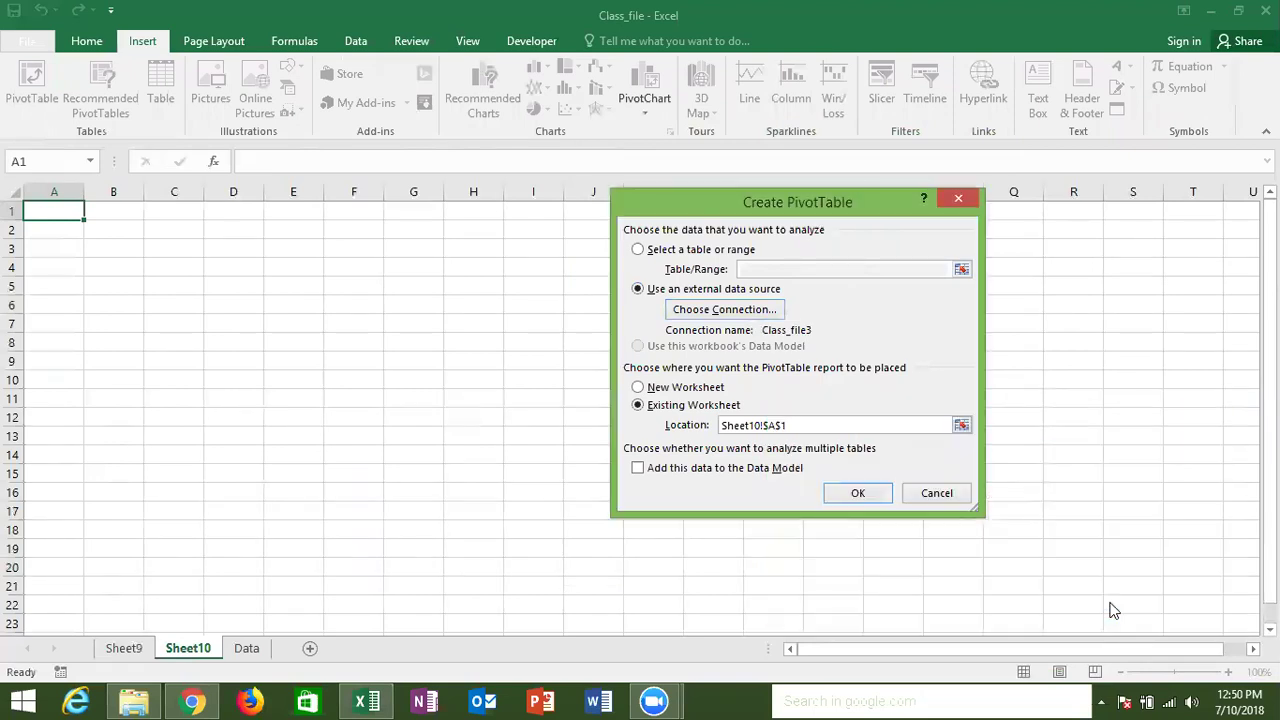
left_click(858, 492)
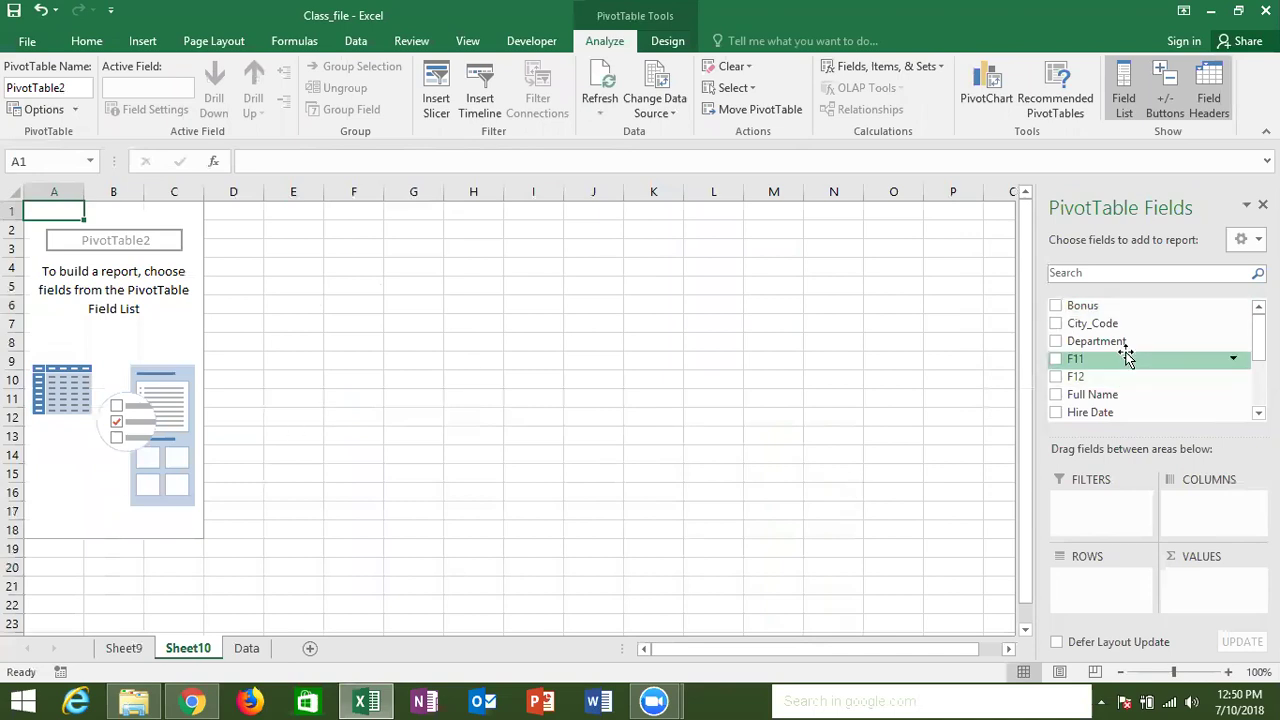
Step: Make Sheet10's PivotTable count Full Name by Department, giving a total of 104
left_click_drag(1125, 345, 1130, 600)
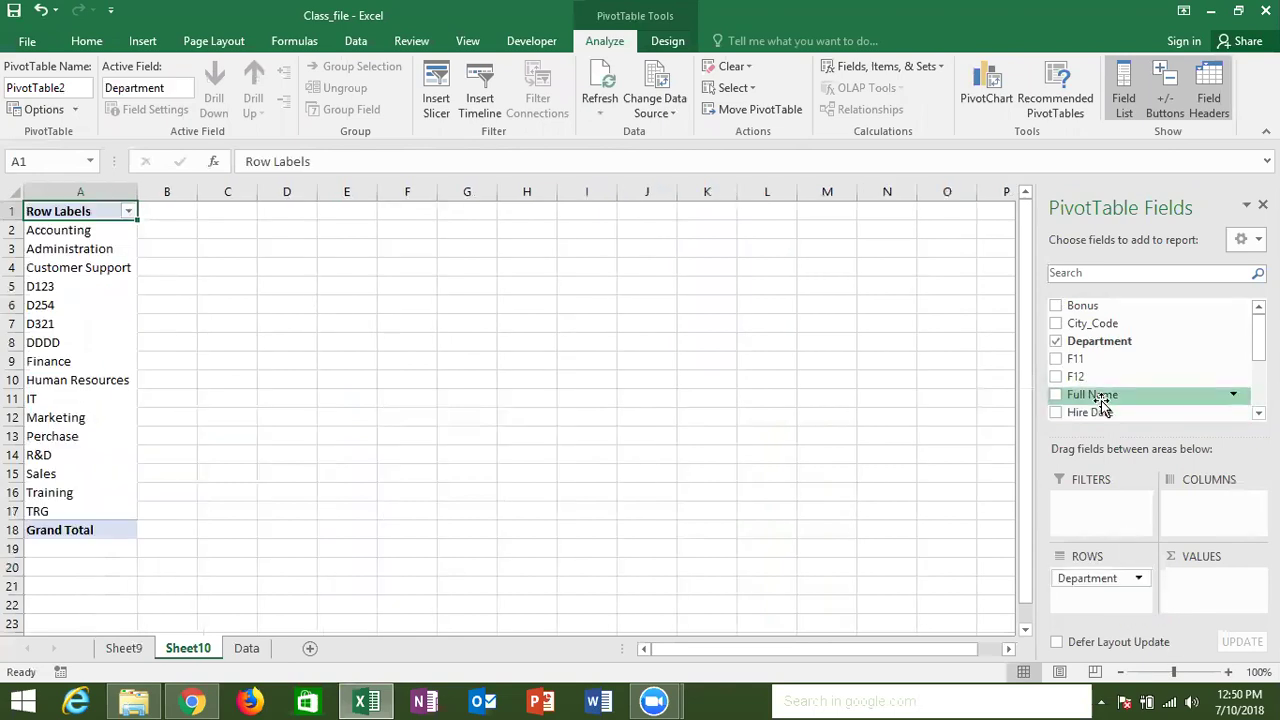
left_click_drag(1100, 398, 1203, 580)
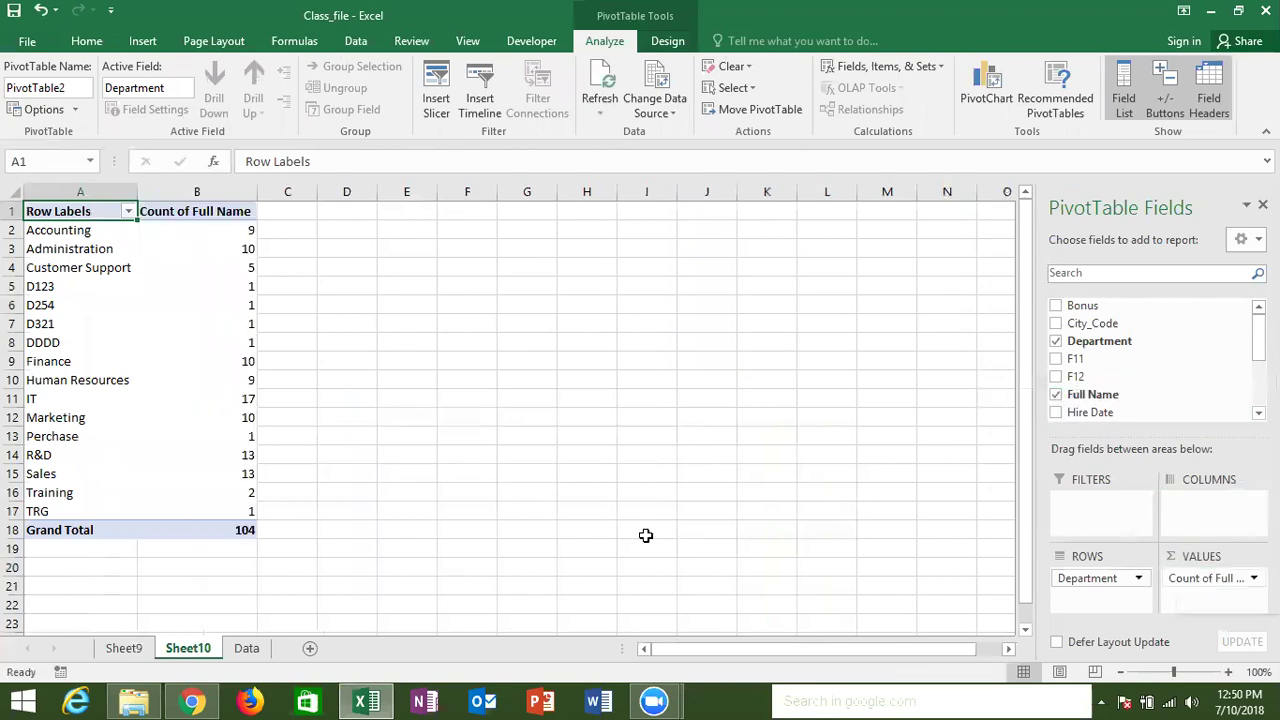
left_click(246, 648)
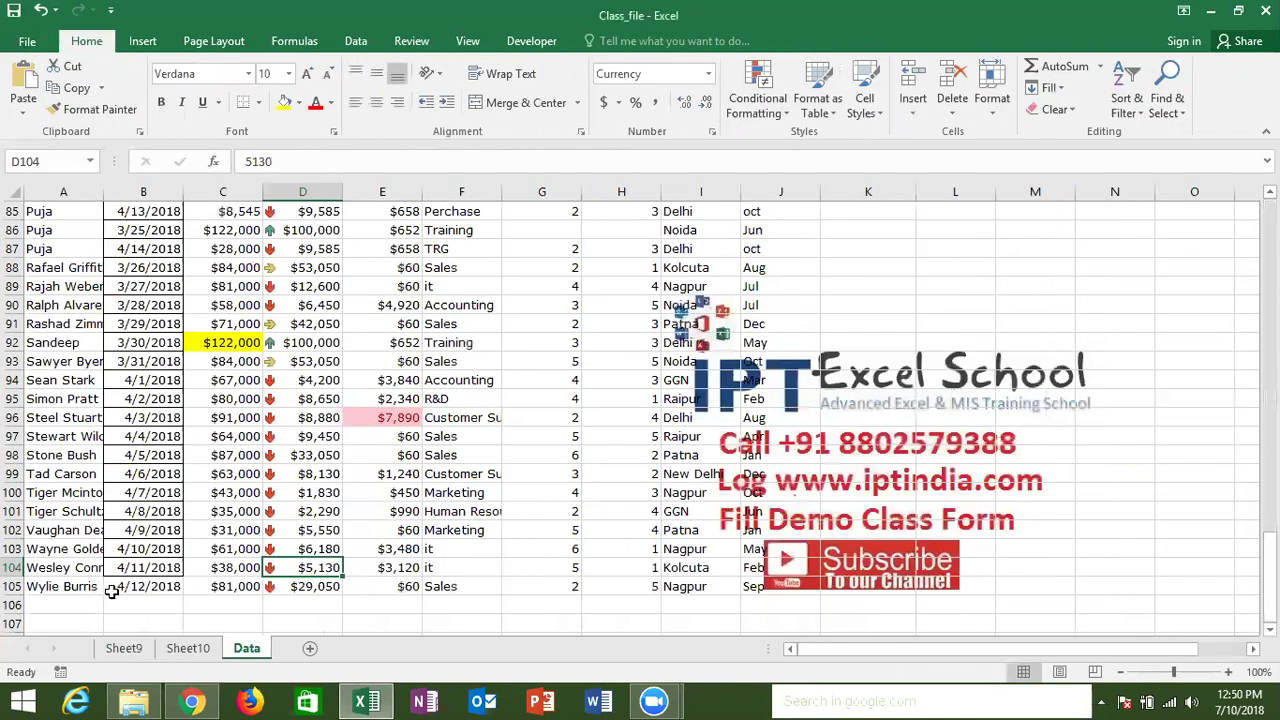
Step: Add row 106 on Data: department Dev in F106 and an employee's name in A106
left_click(437, 605)
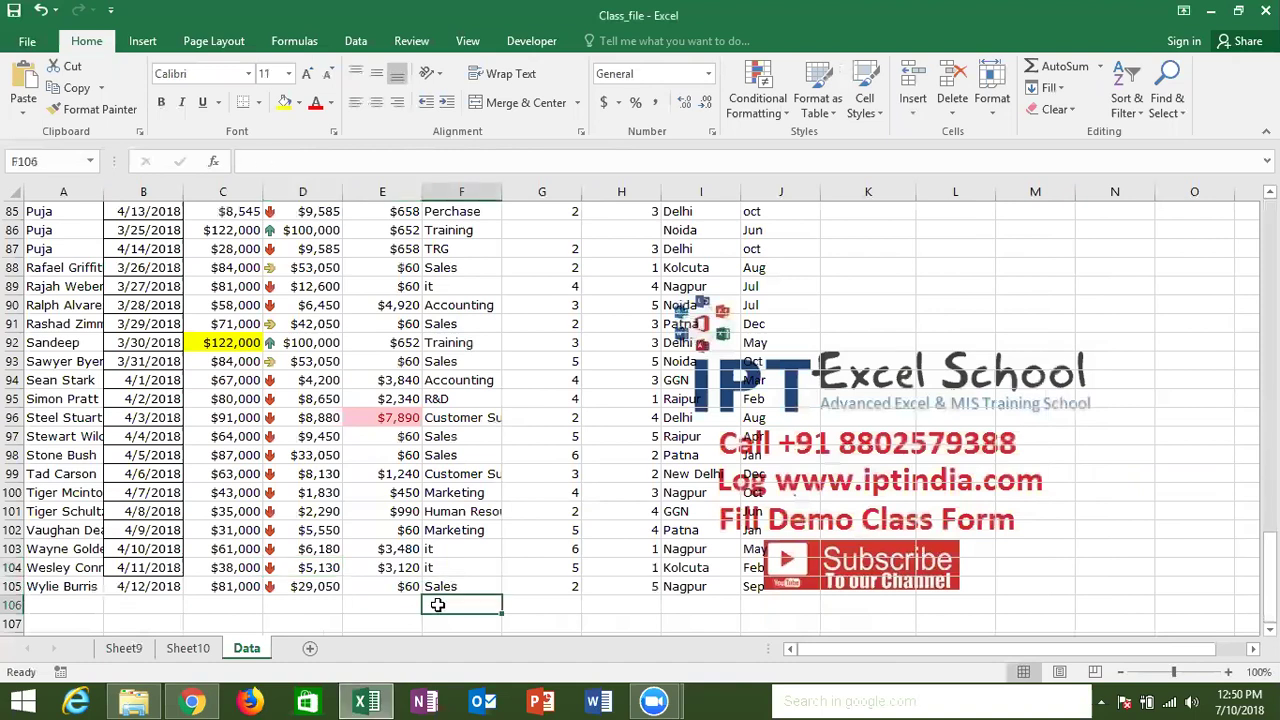
type("DEpartment")
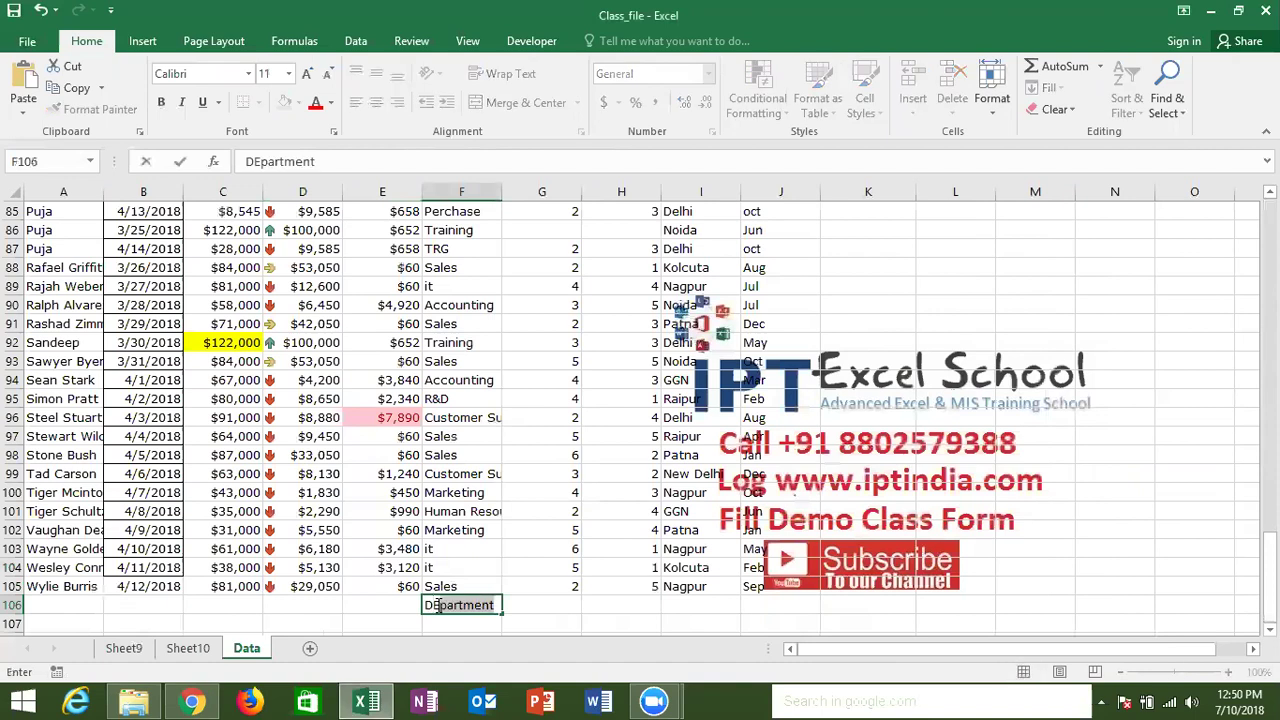
key("BackSpace")
key("BackSpace")
key("BackSpace")
key("BackSpace")
key("BackSpace")
key("BackSpace")
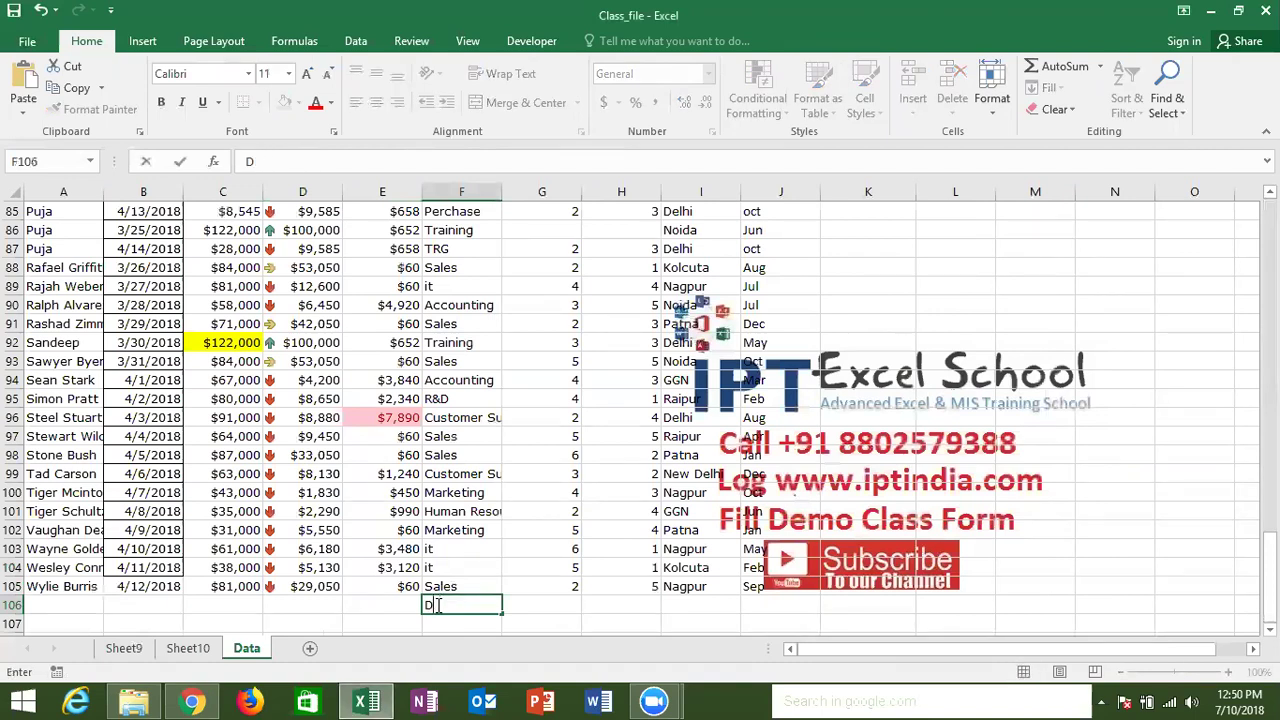
type("ev")
left_click(393, 613)
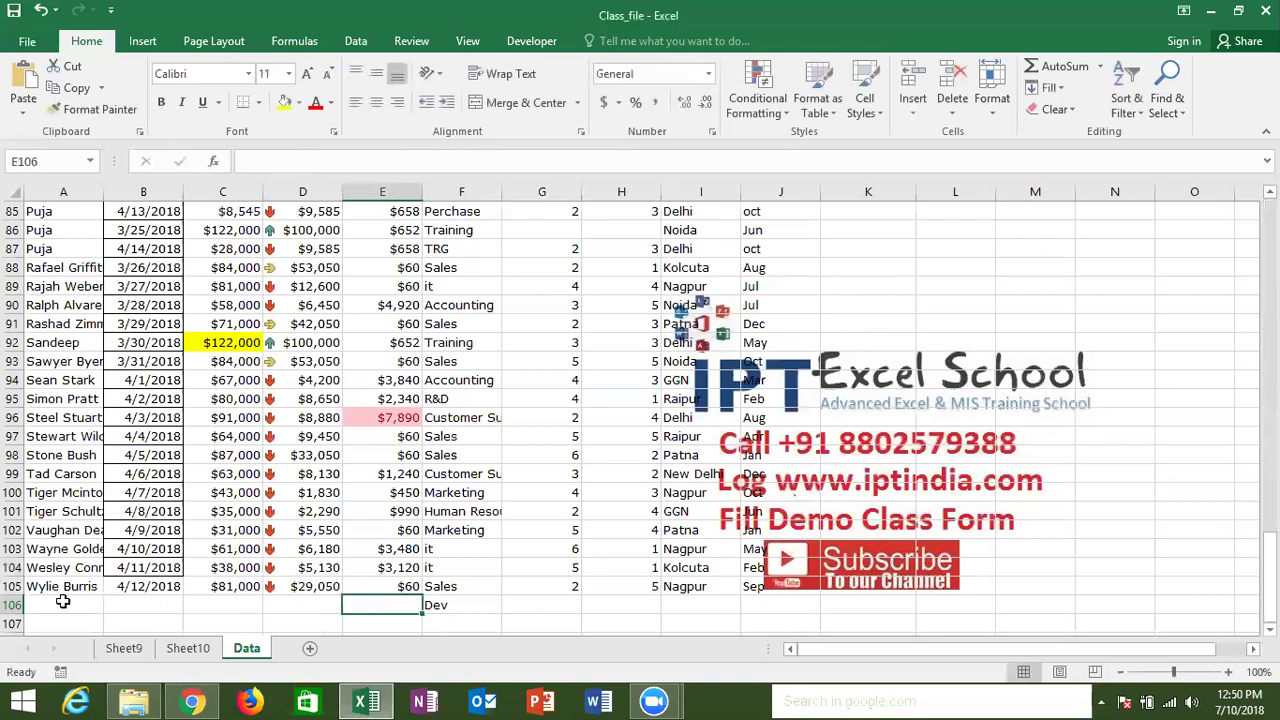
left_click(62, 601)
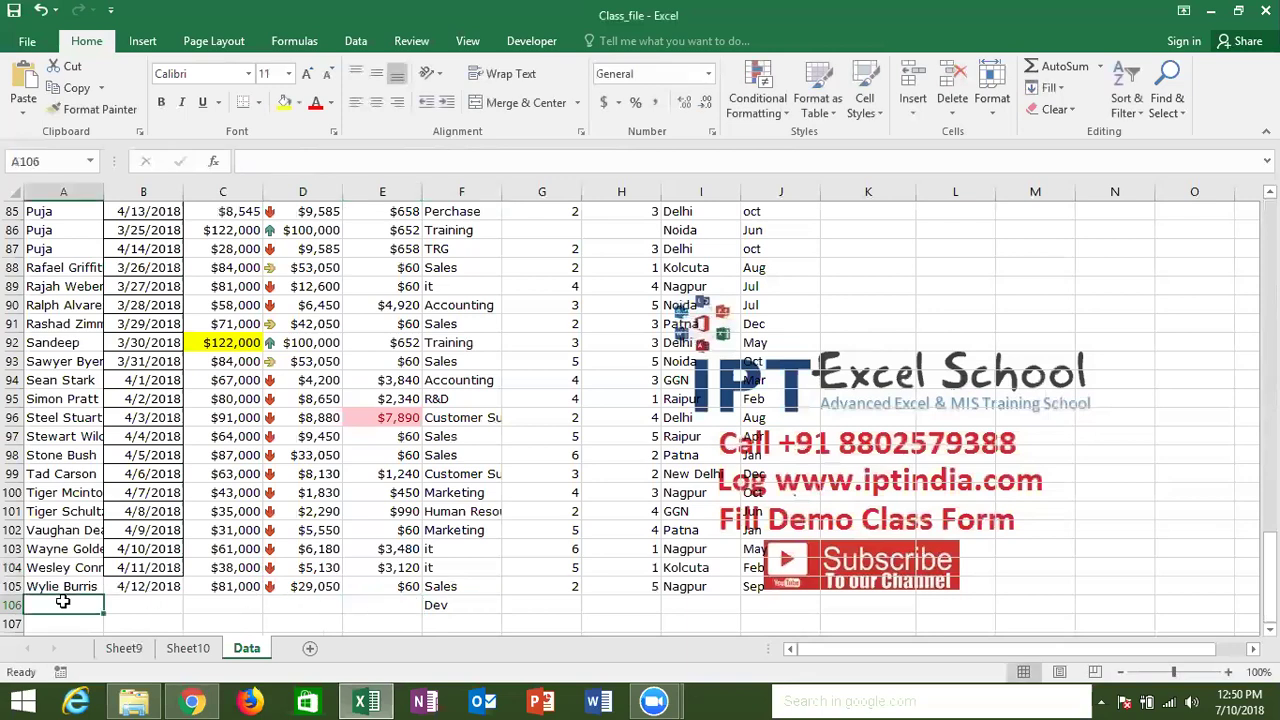
type("R")
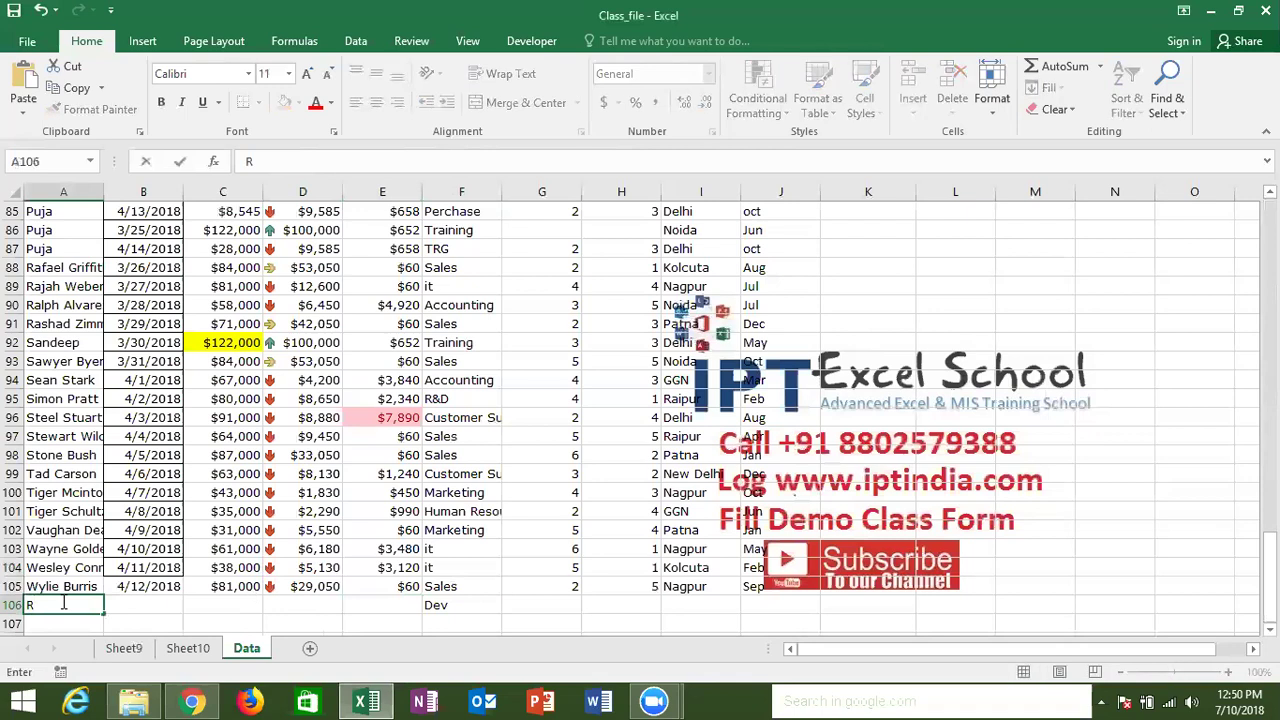
type("avi")
key("Tab")
left_click(180, 649)
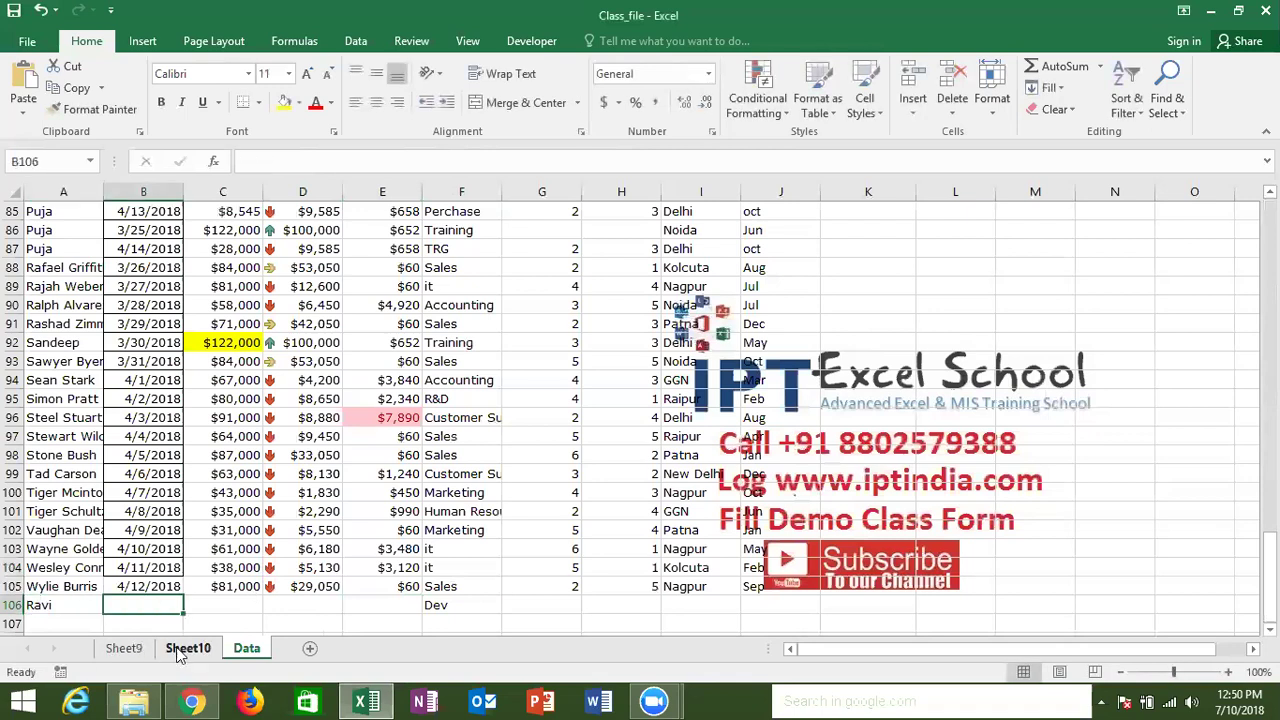
Step: Refresh the Sheet10 PivotTable so a Dev row with count 1 appears, totalling 105
right_click(113, 425)
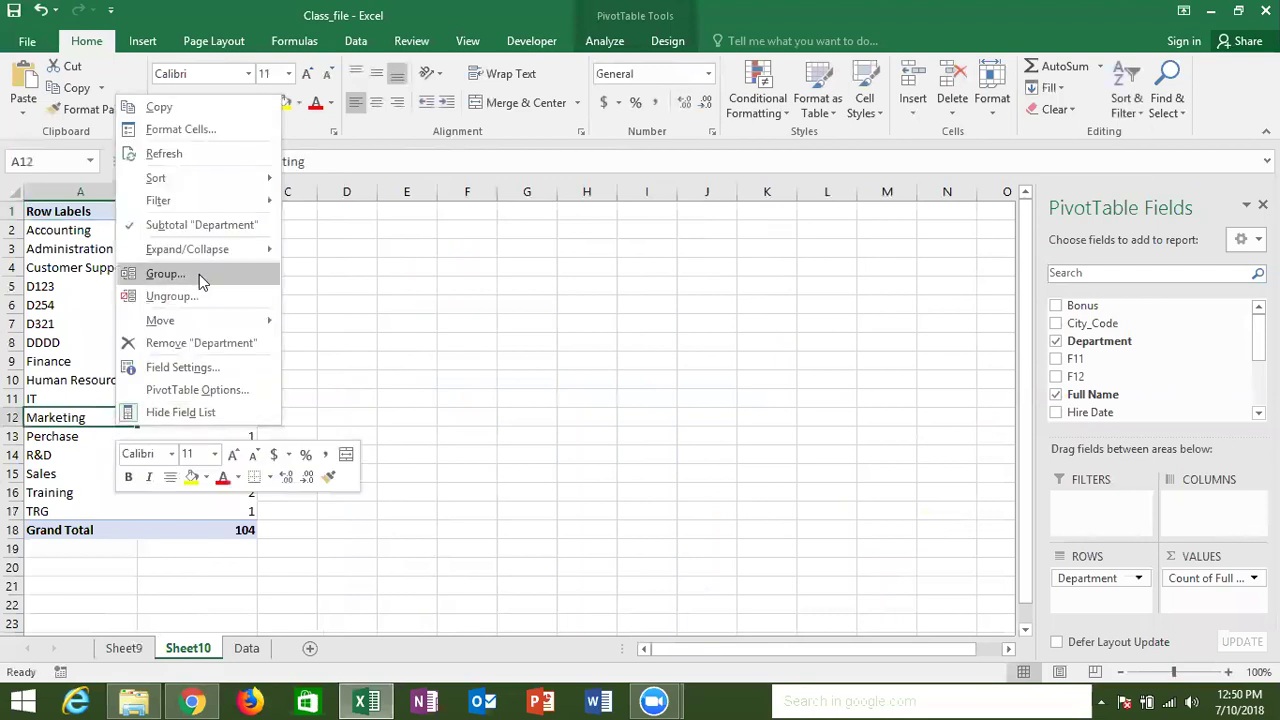
left_click(164, 154)
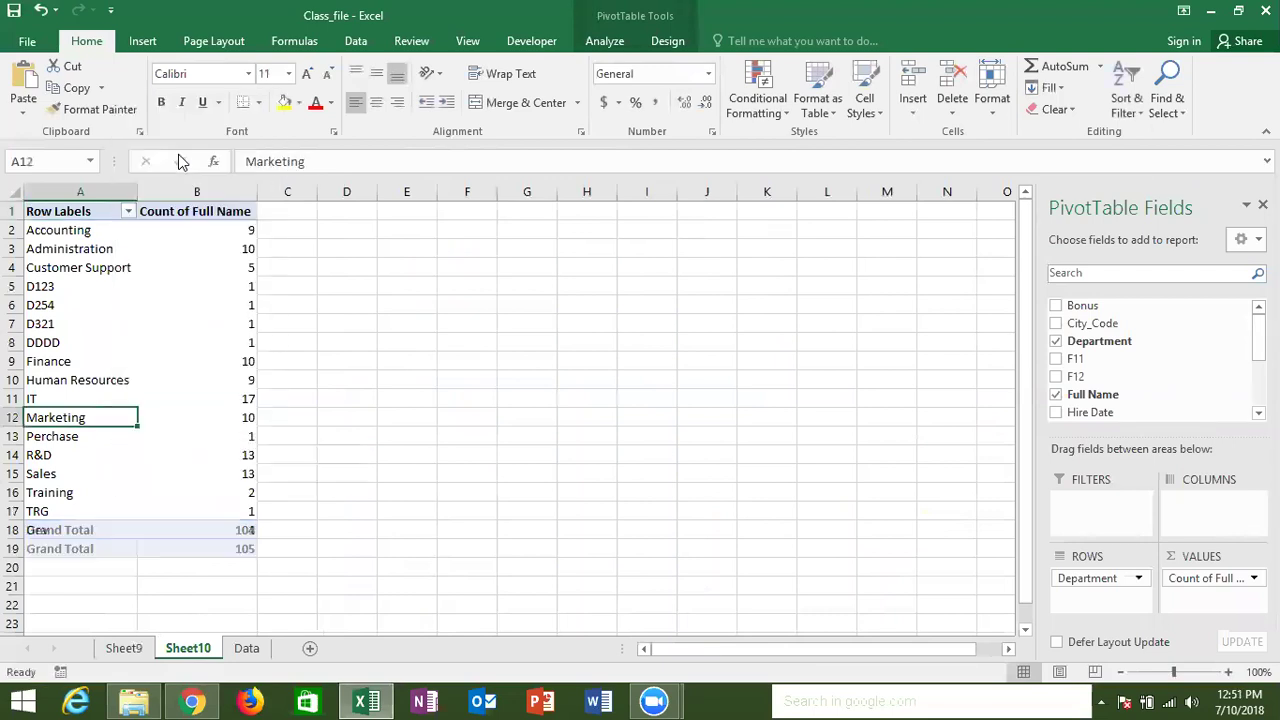
left_click_drag(77, 529, 198, 524)
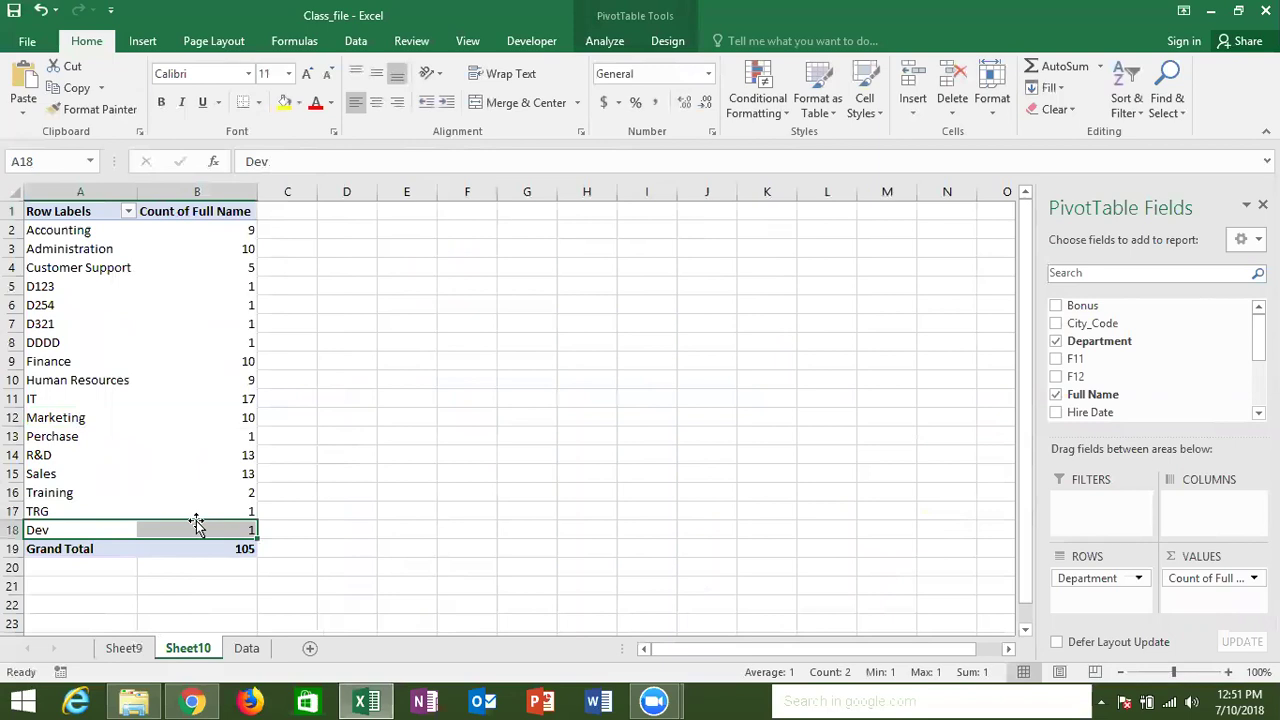
Step: On the Data sheet, select the empty range K1:L6 beside the Bonus column
left_click(246, 648)
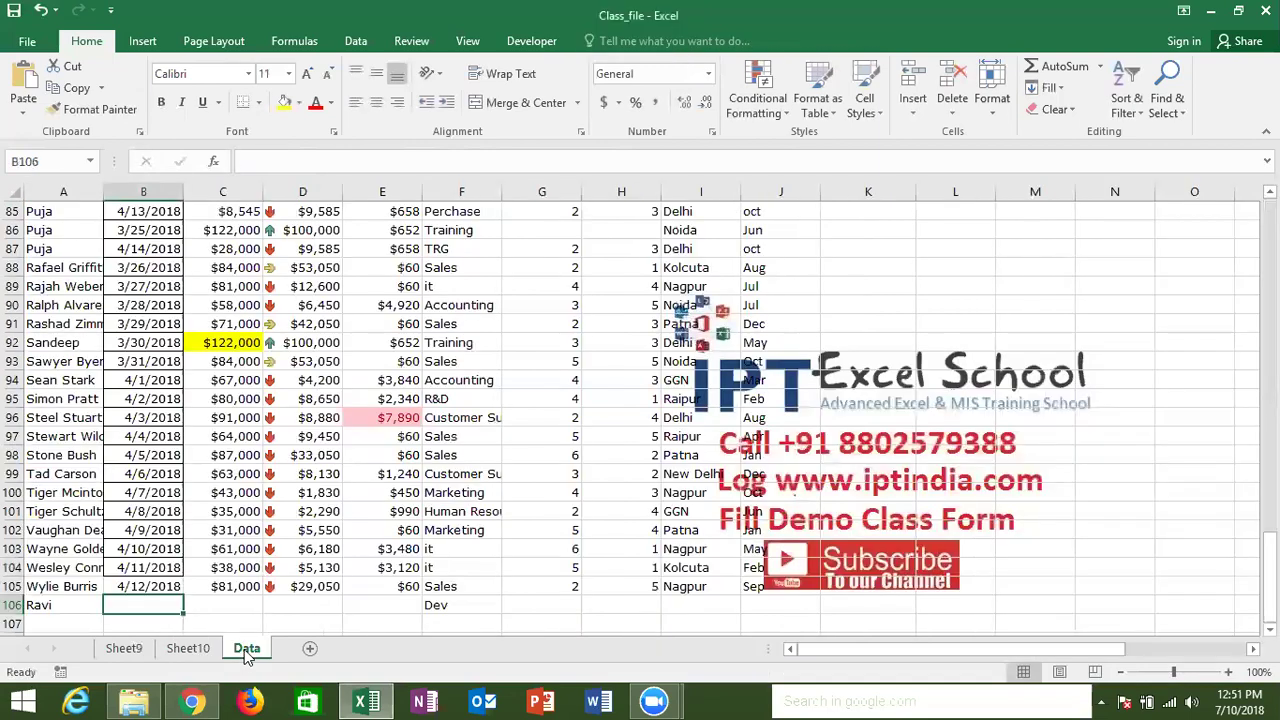
left_click(303, 548)
key("ctrl+Up")
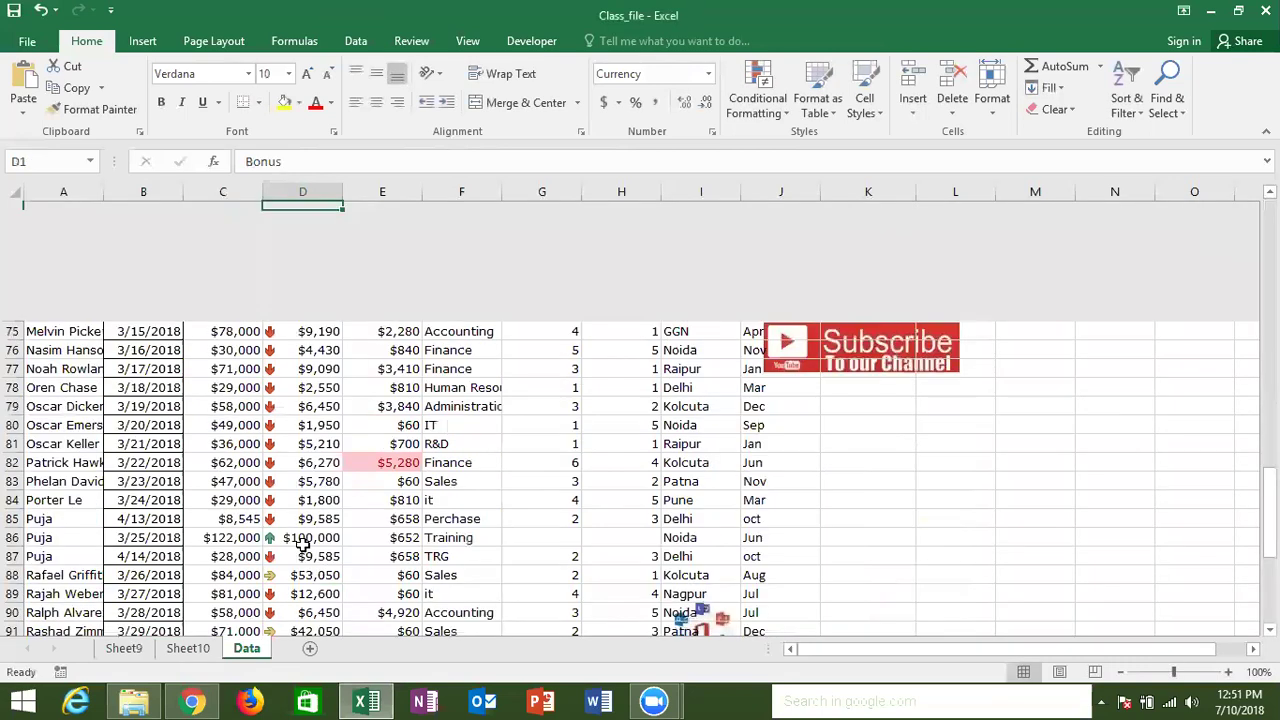
key("ctrl+Right")
key("Right")
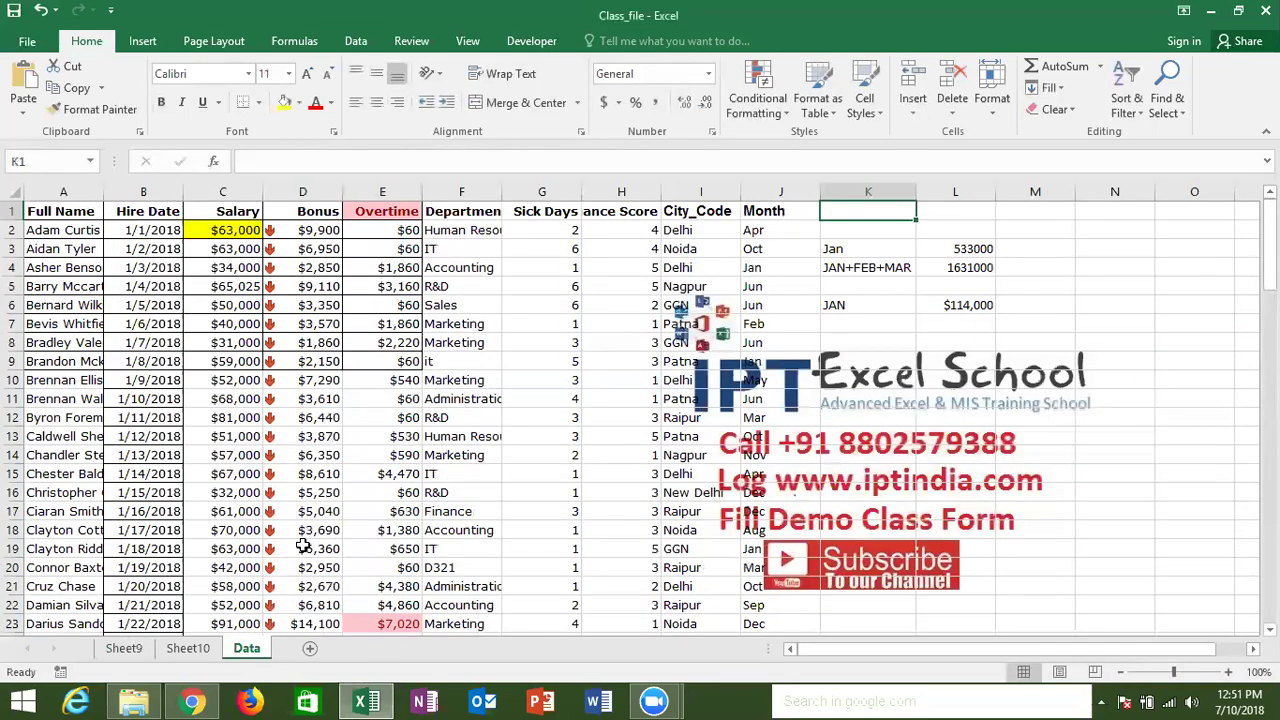
key("shift+Down")
key("shift+Down")
key("shift+Down")
key("shift+Down")
key("shift+Right")
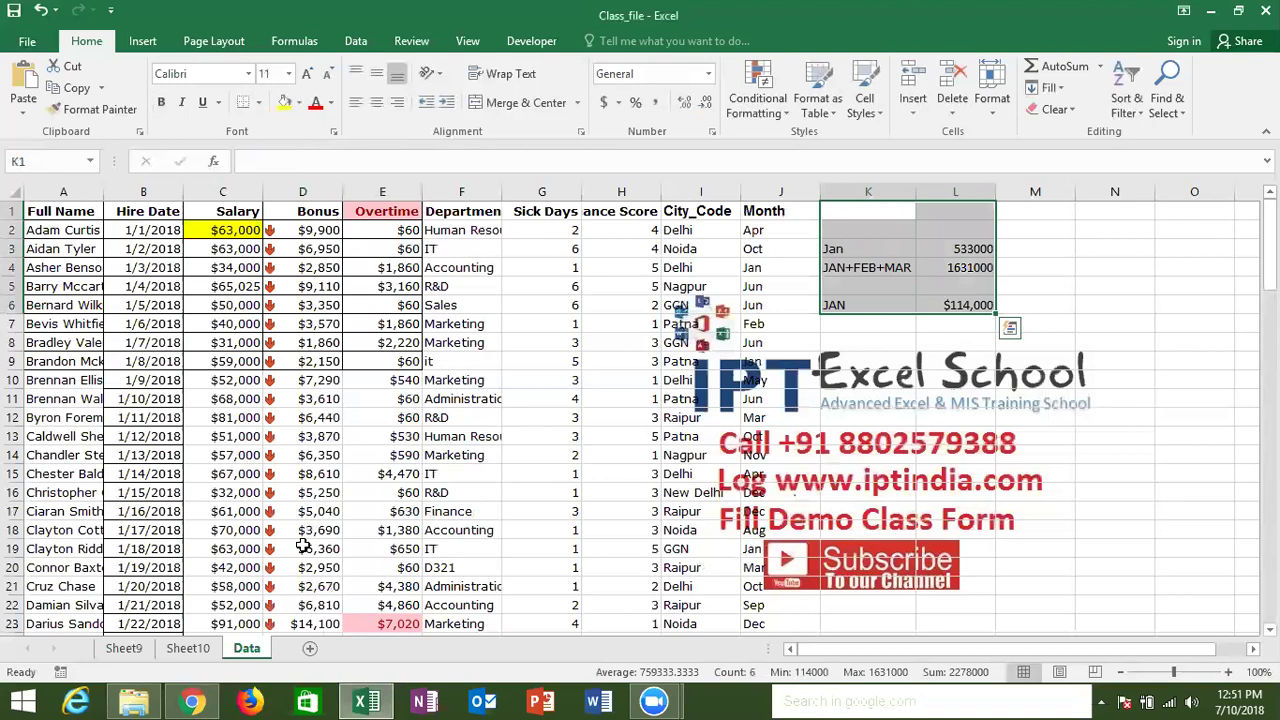
key("alt+Tab")
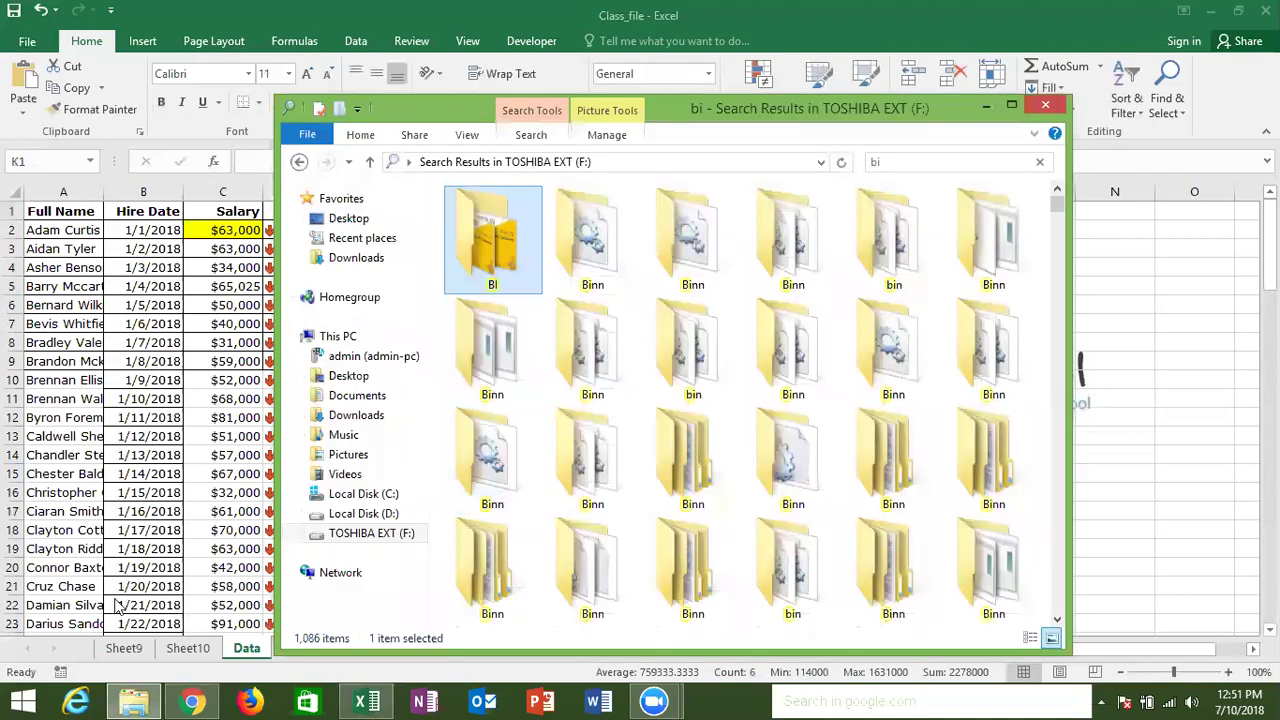
key("alt+Tab")
Step: Look over the Sheet9 and Sheet10 PivotTables, then go back to Data and select D1
left_click(140, 652)
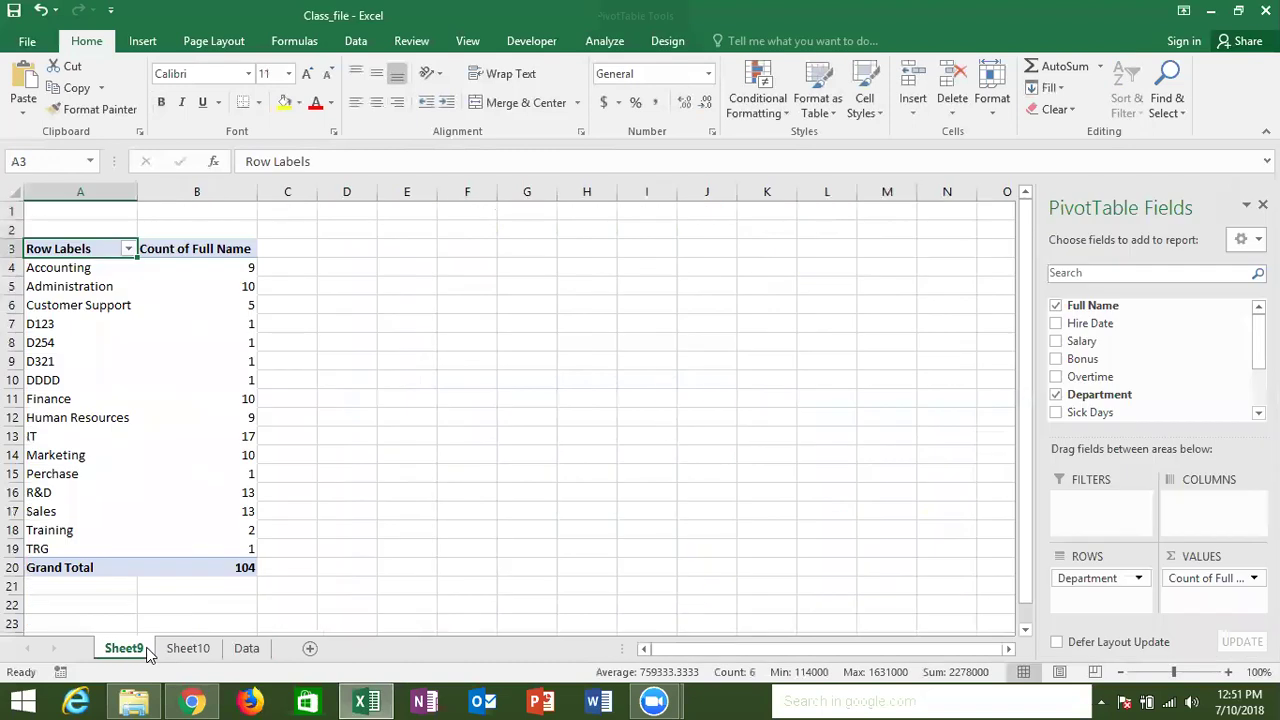
left_click(176, 649)
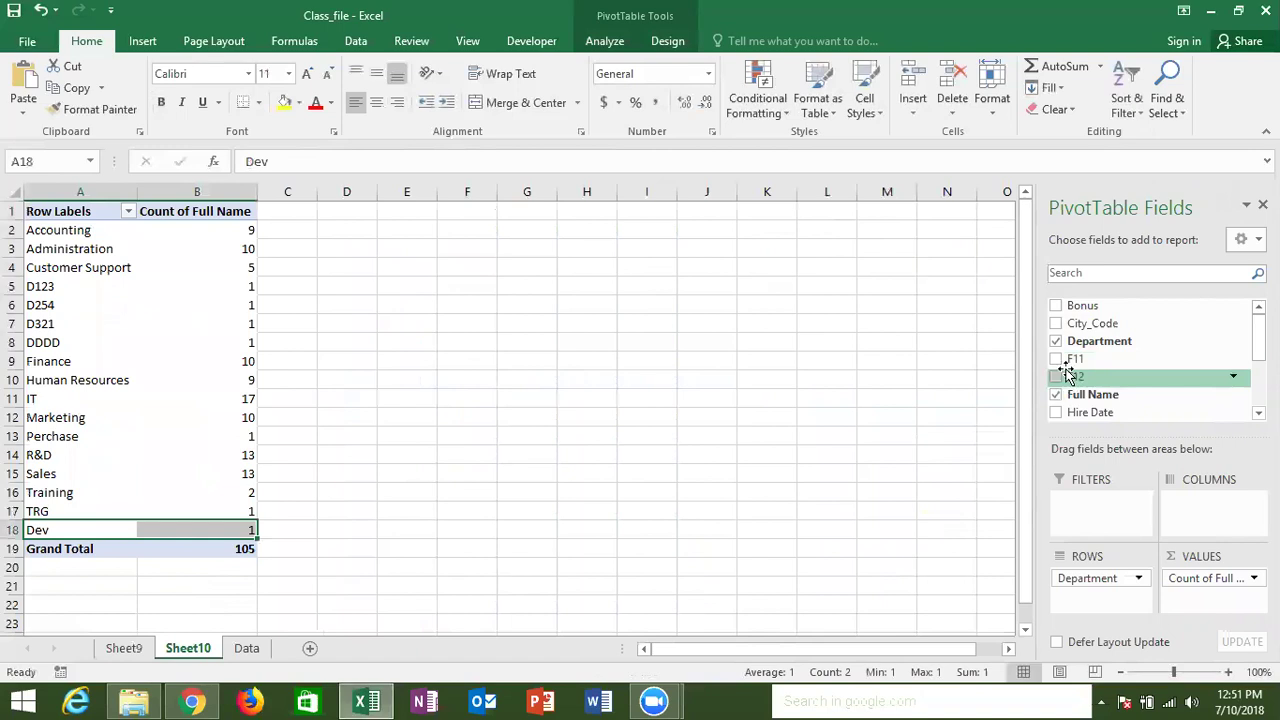
left_click(247, 648)
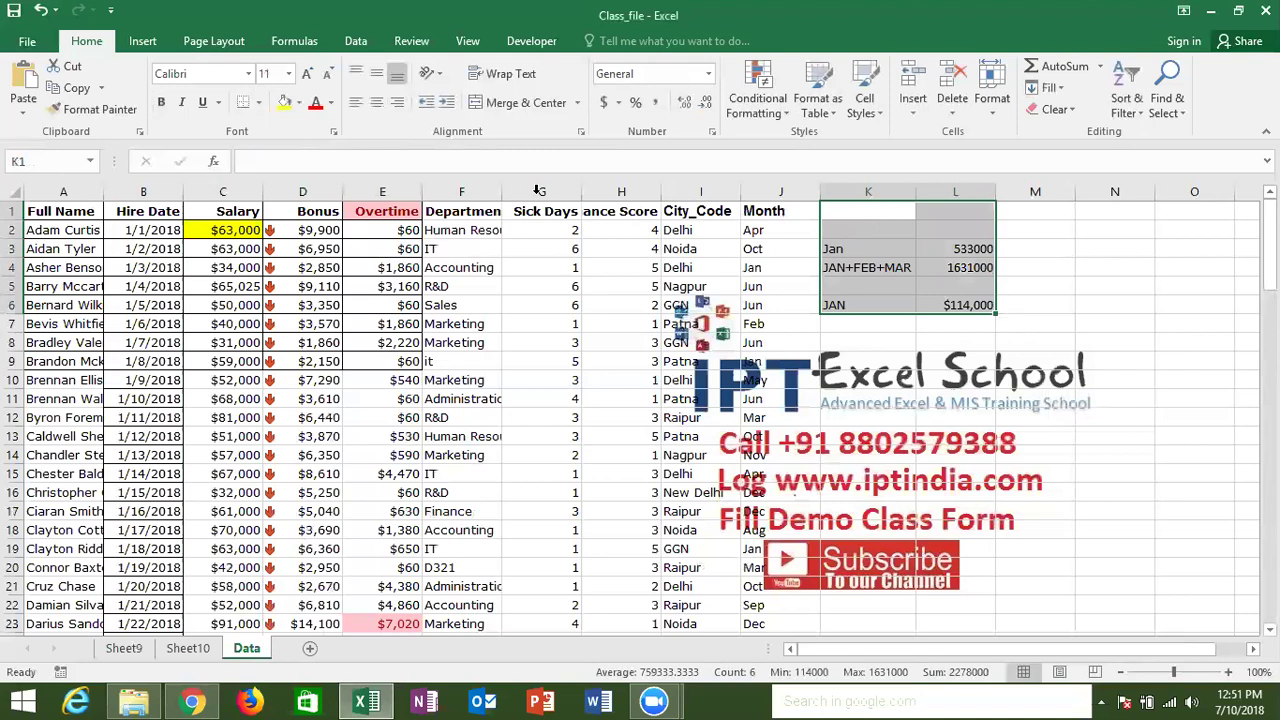
left_click(325, 207)
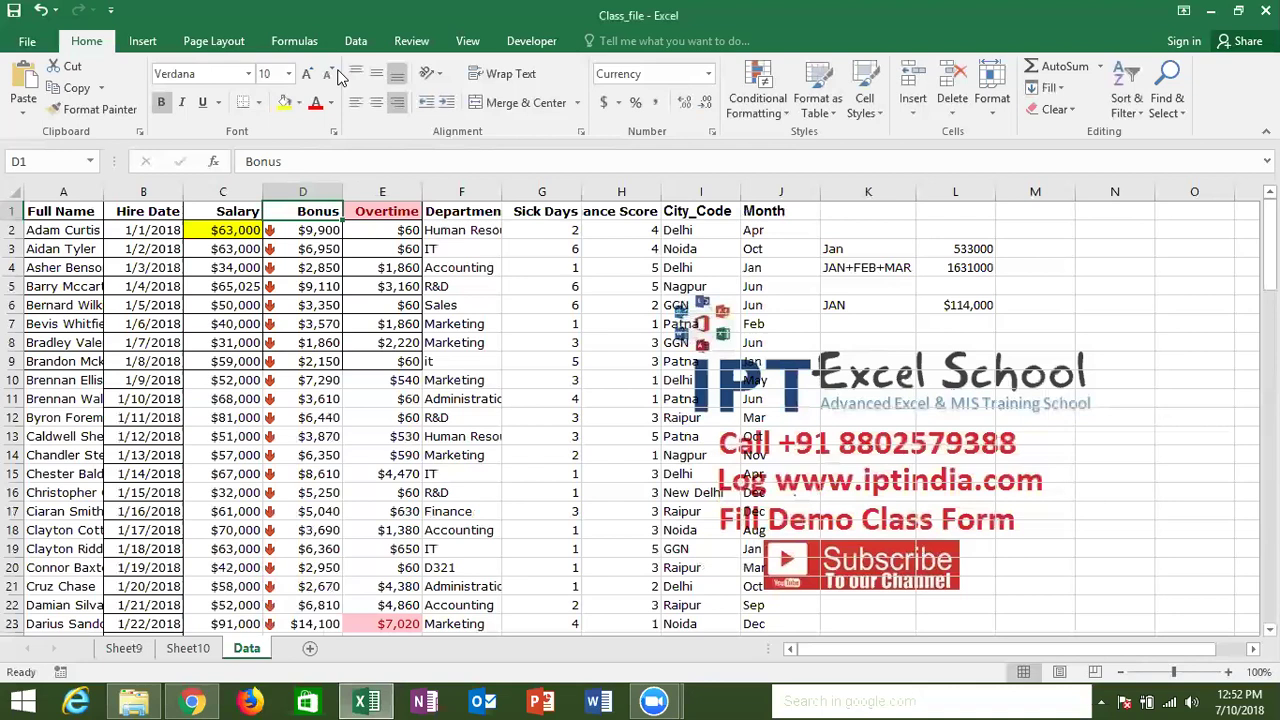
Step: Select the Salary column, close Class_file without saving, and relaunch Excel
key("Left")
key("ctrl+space")
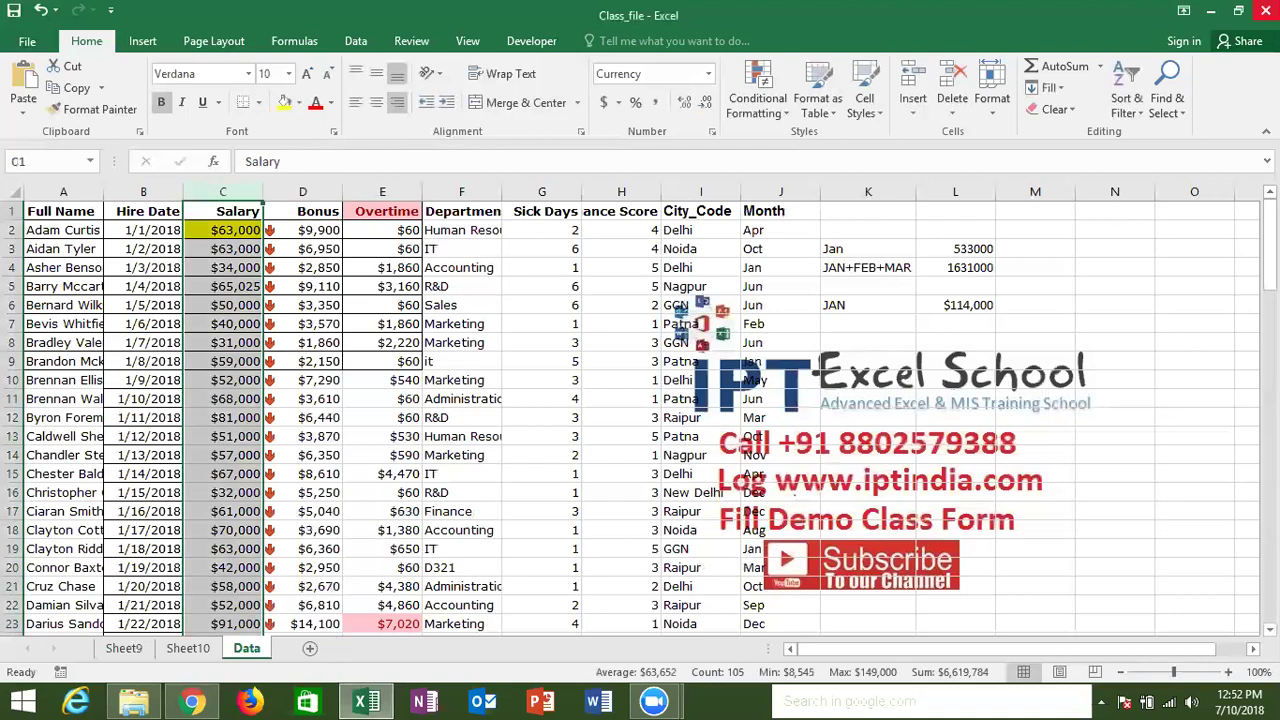
left_click(1265, 10)
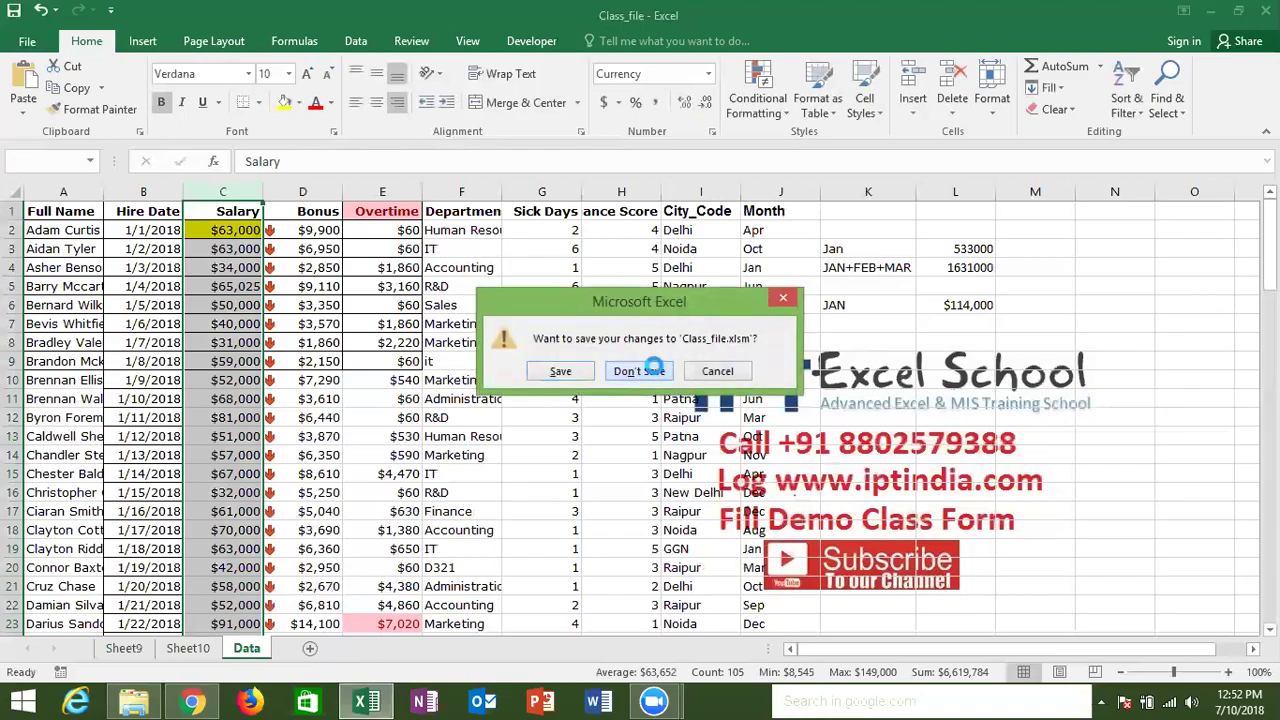
left_click(640, 371)
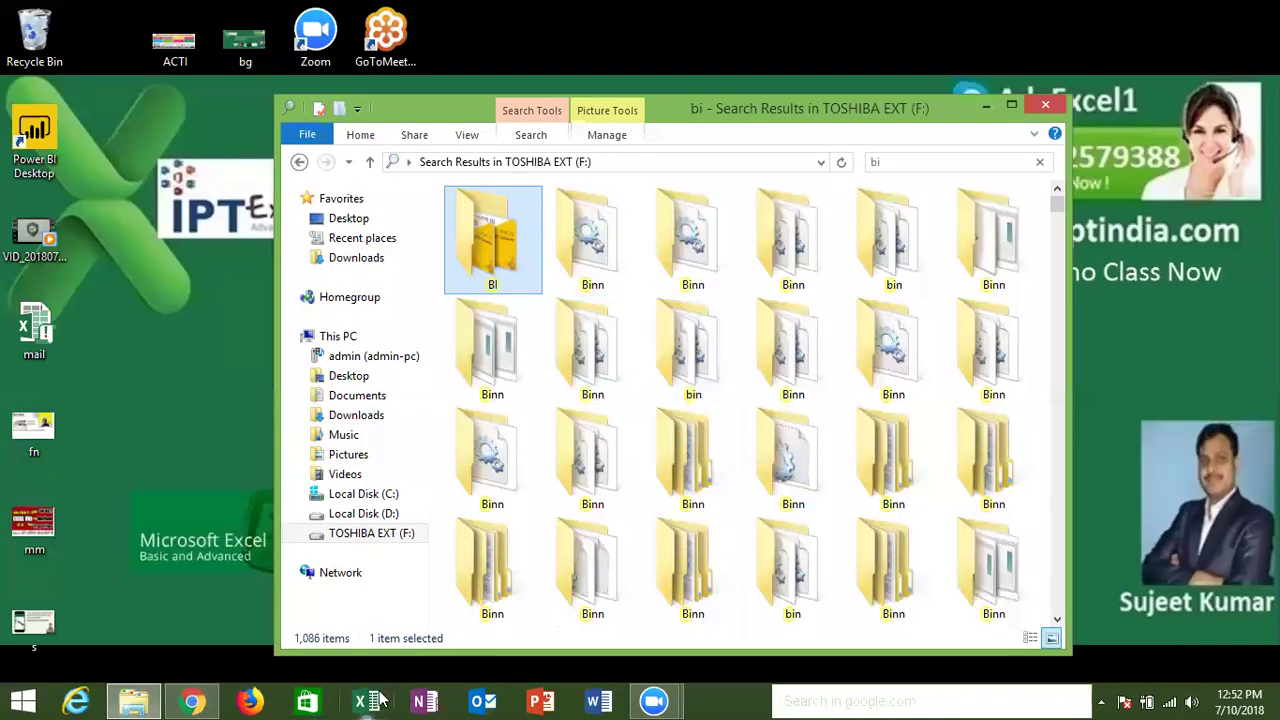
left_click(379, 703)
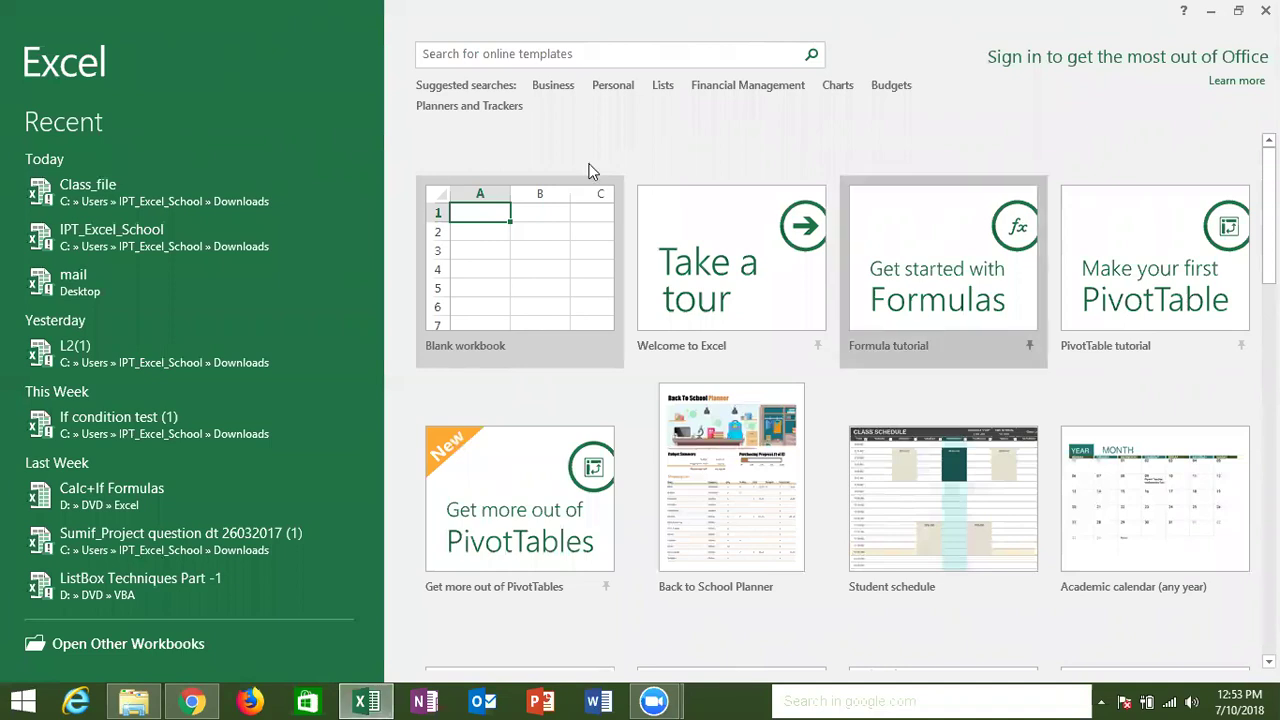
Step: Create a blank workbook, Book1, and select cell A1
left_click(535, 232)
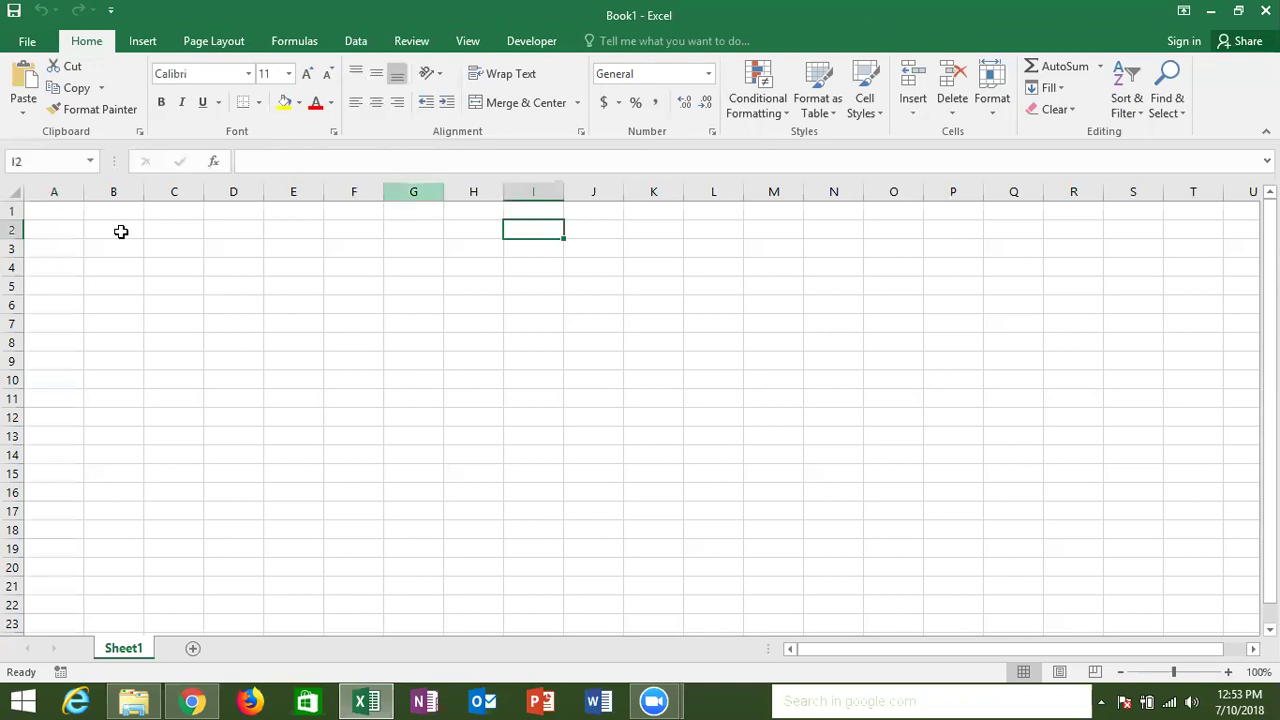
left_click(76, 207)
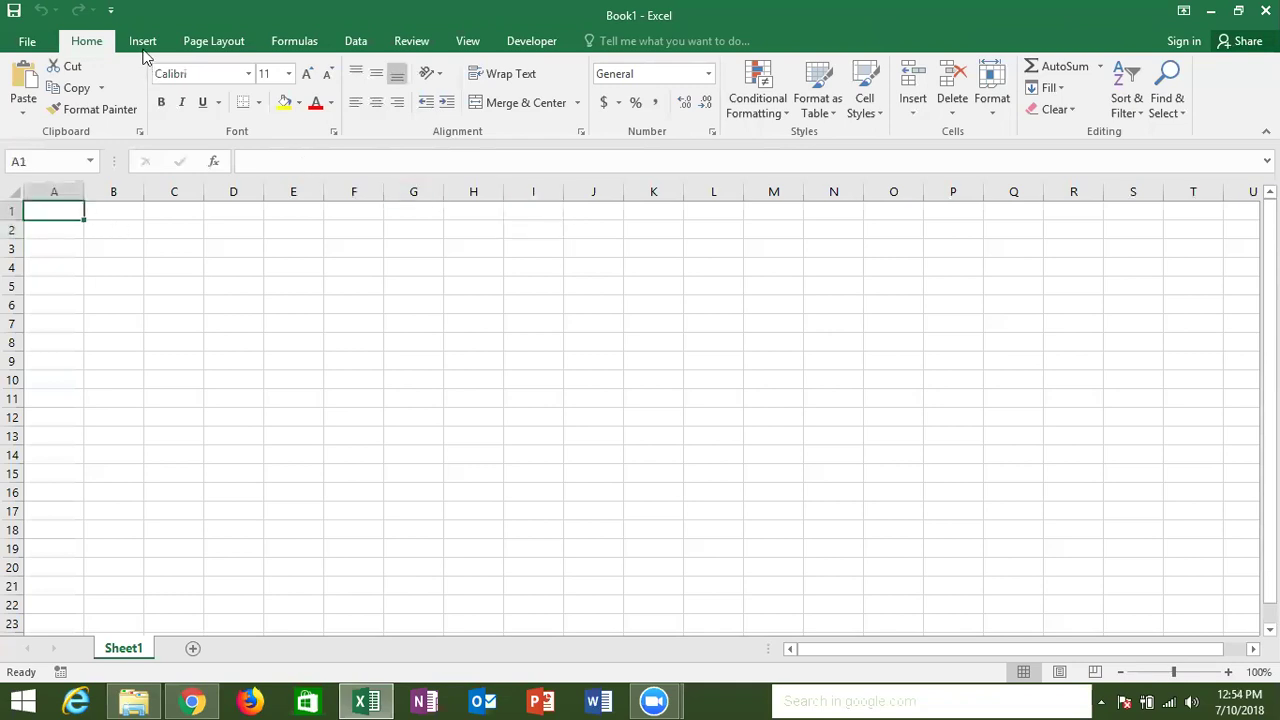
Step: Start a PivotTable from an external data source and browse for a connection file
left_click(144, 44)
left_click(31, 85)
left_click(733, 290)
left_click(733, 310)
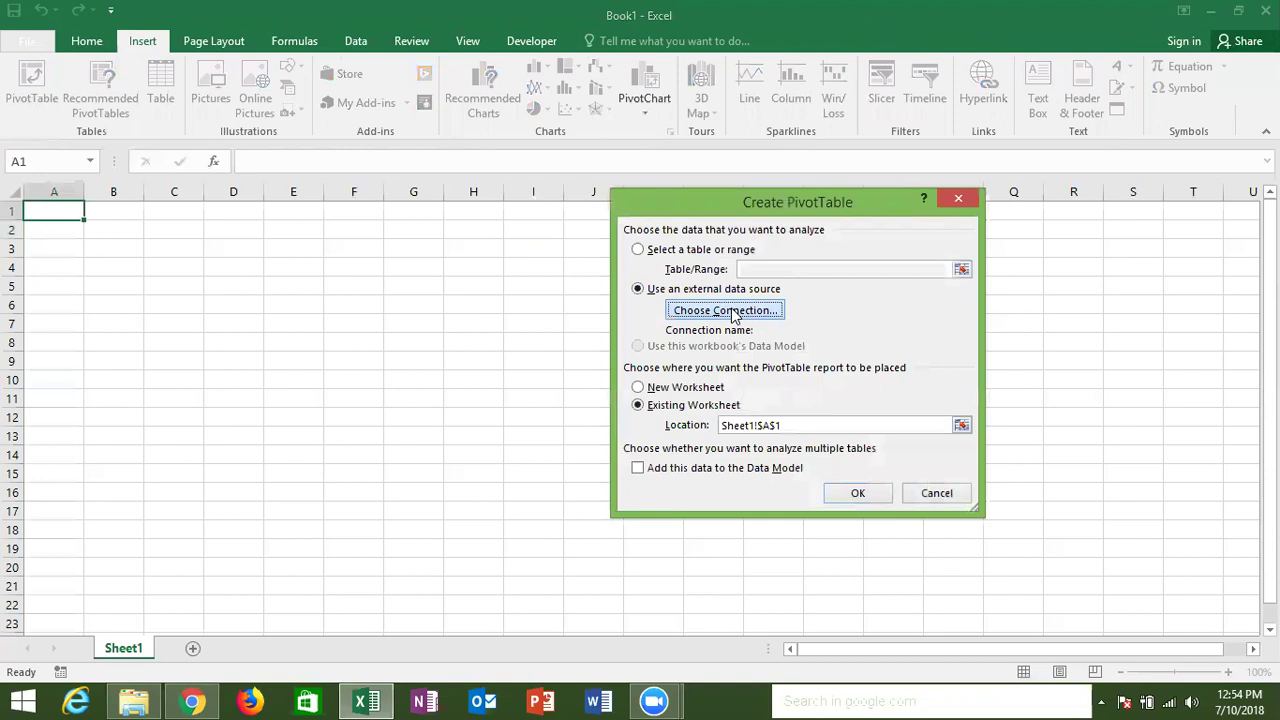
left_click(650, 568)
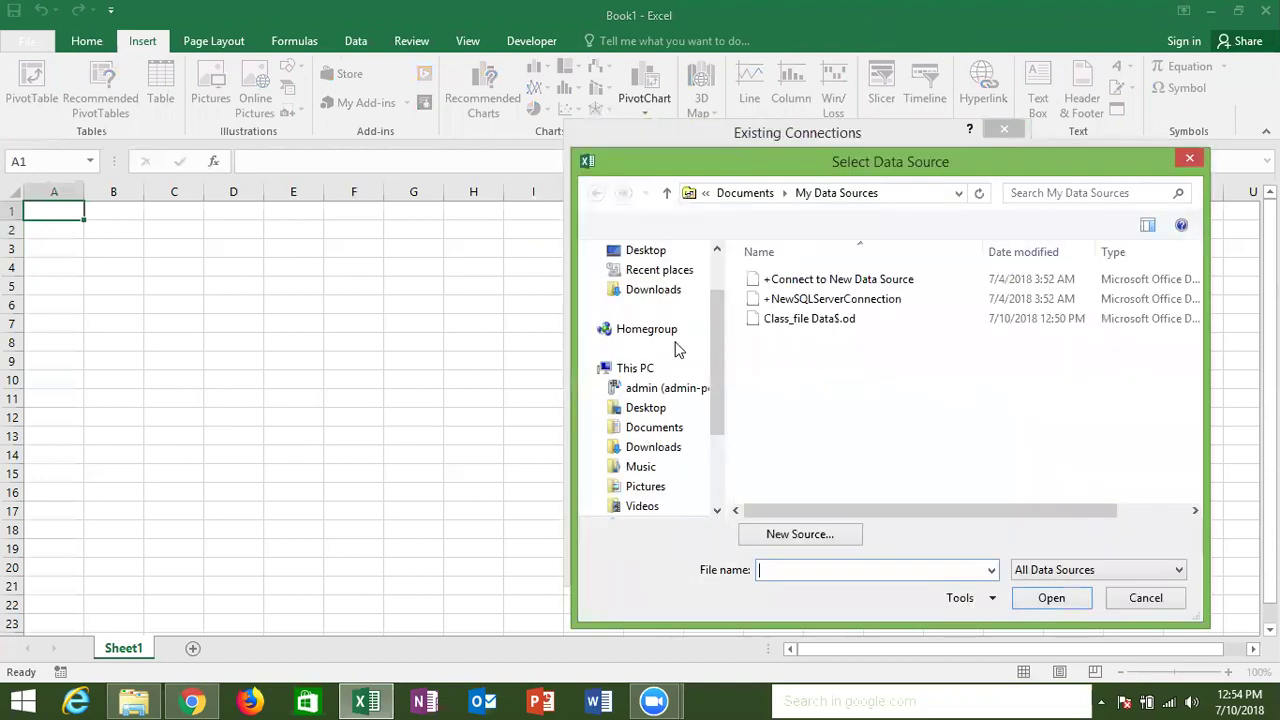
Step: Use the Sheet4$ table of Downloads\Class_file and create the PivotTable at Sheet1 A1
left_click(672, 433)
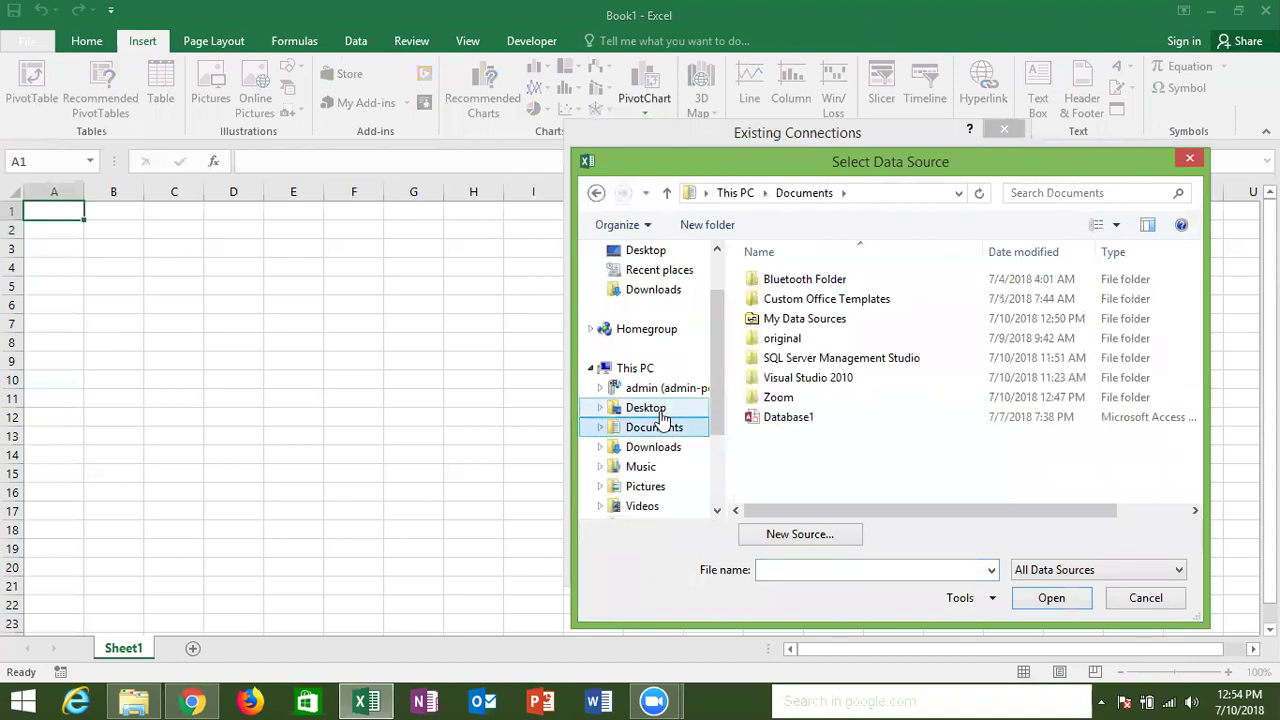
left_click(661, 410)
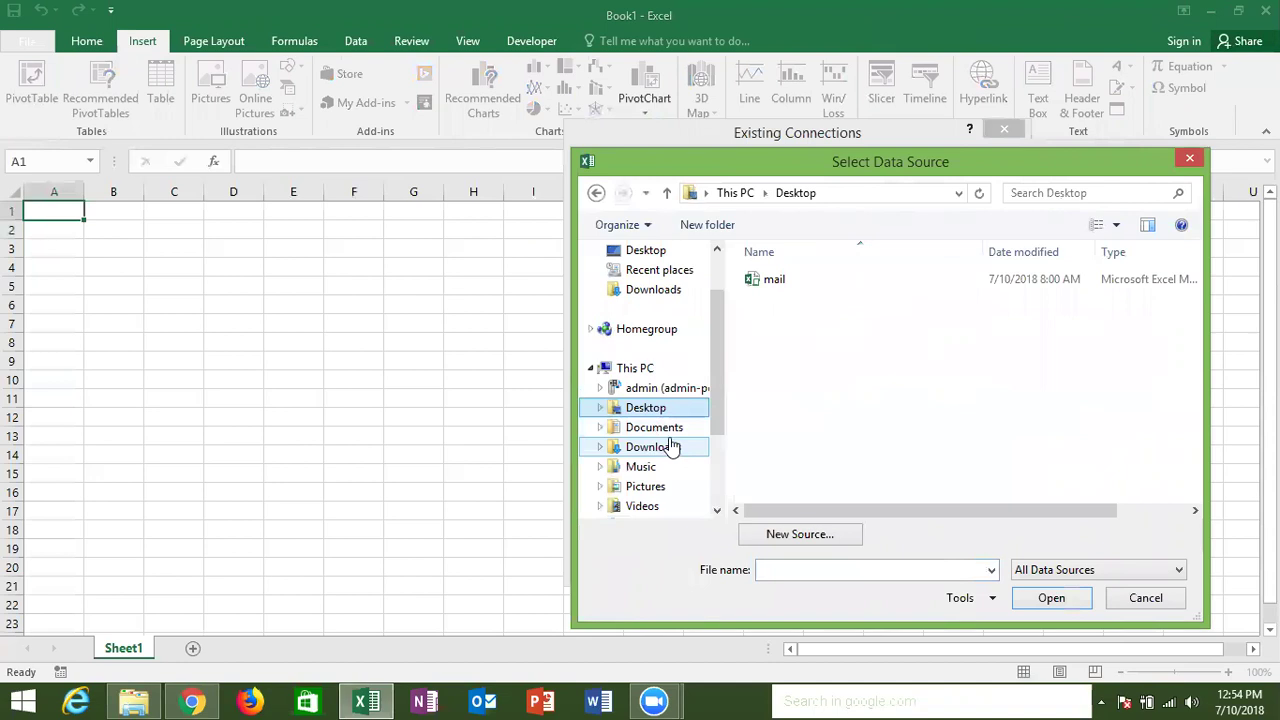
left_click(667, 431)
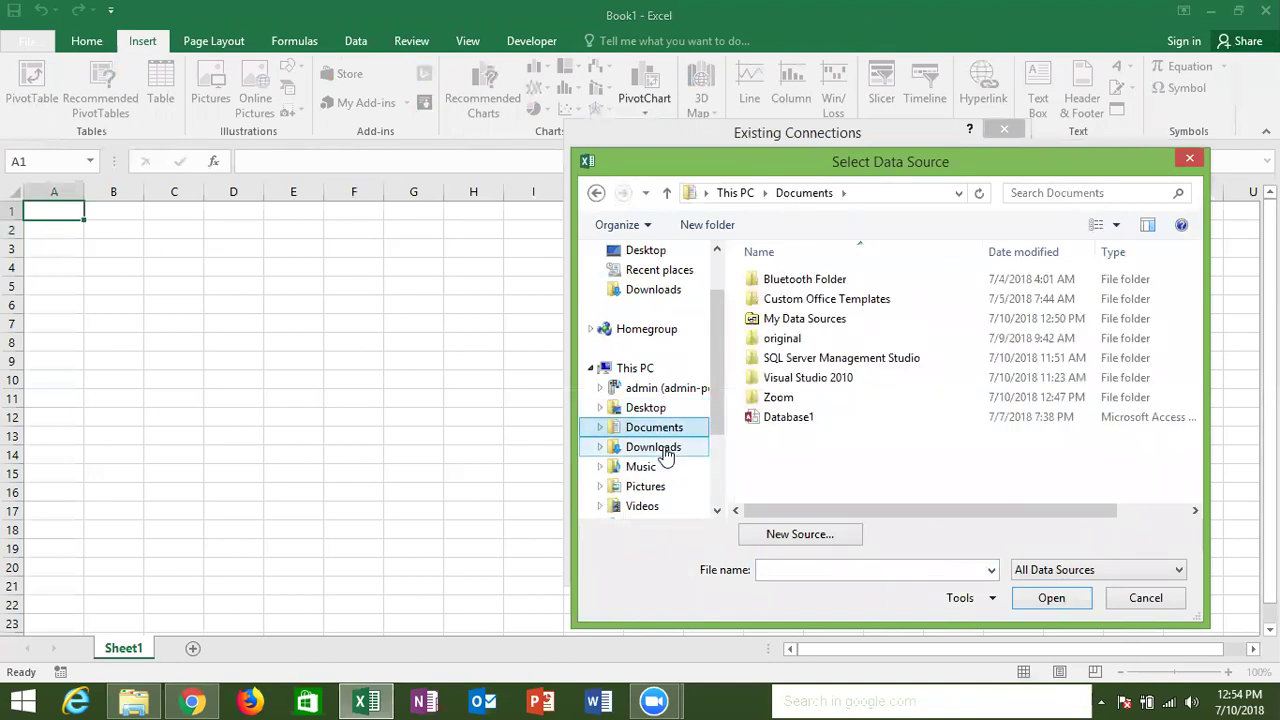
left_click(667, 452)
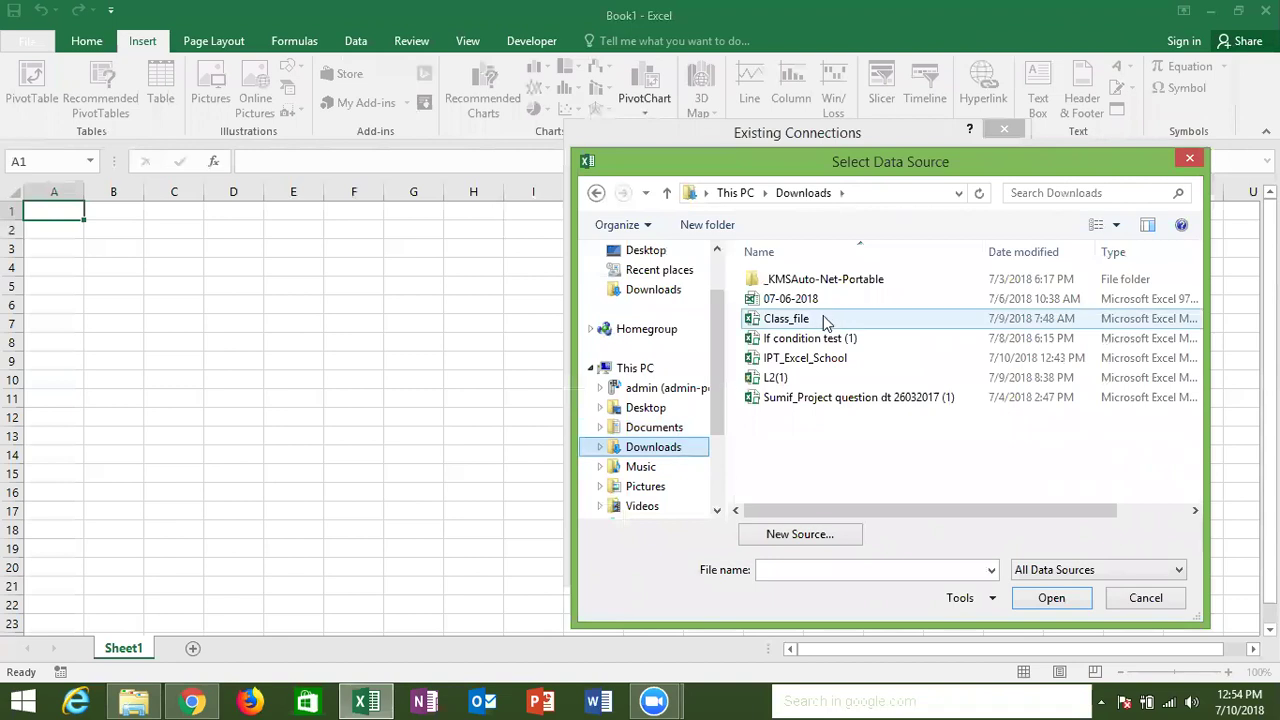
left_click(823, 318)
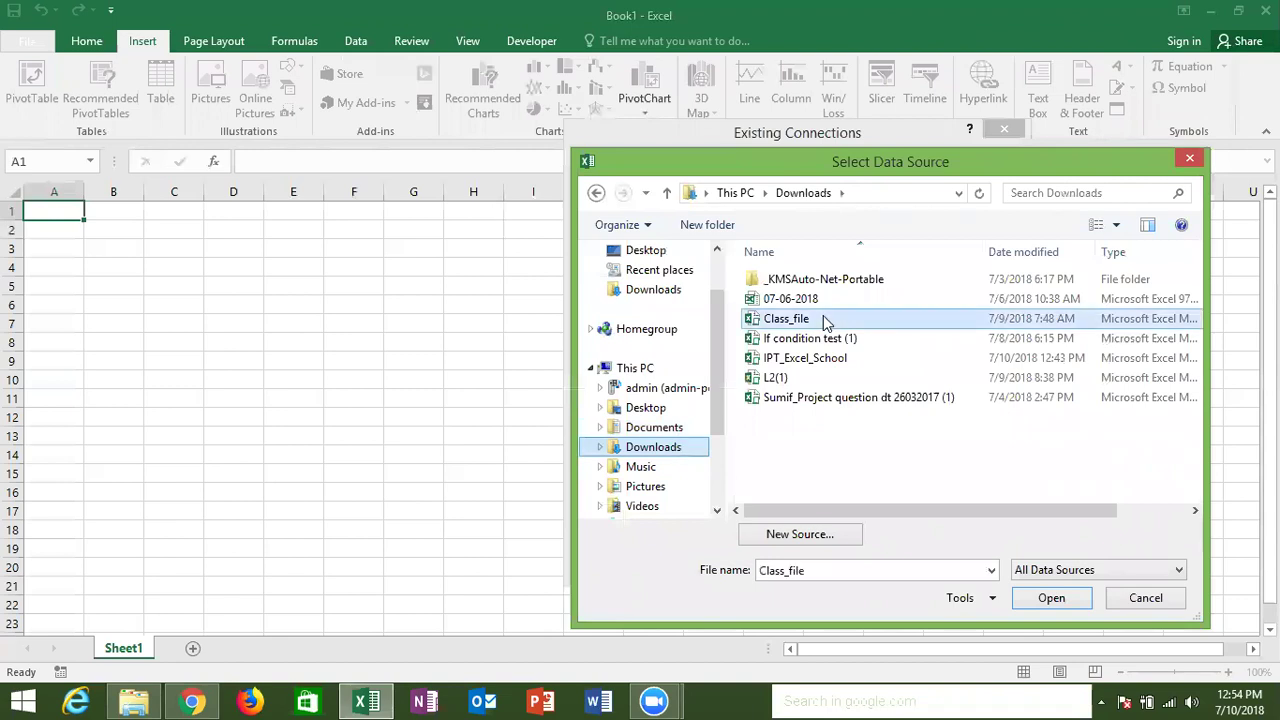
left_click(1046, 600)
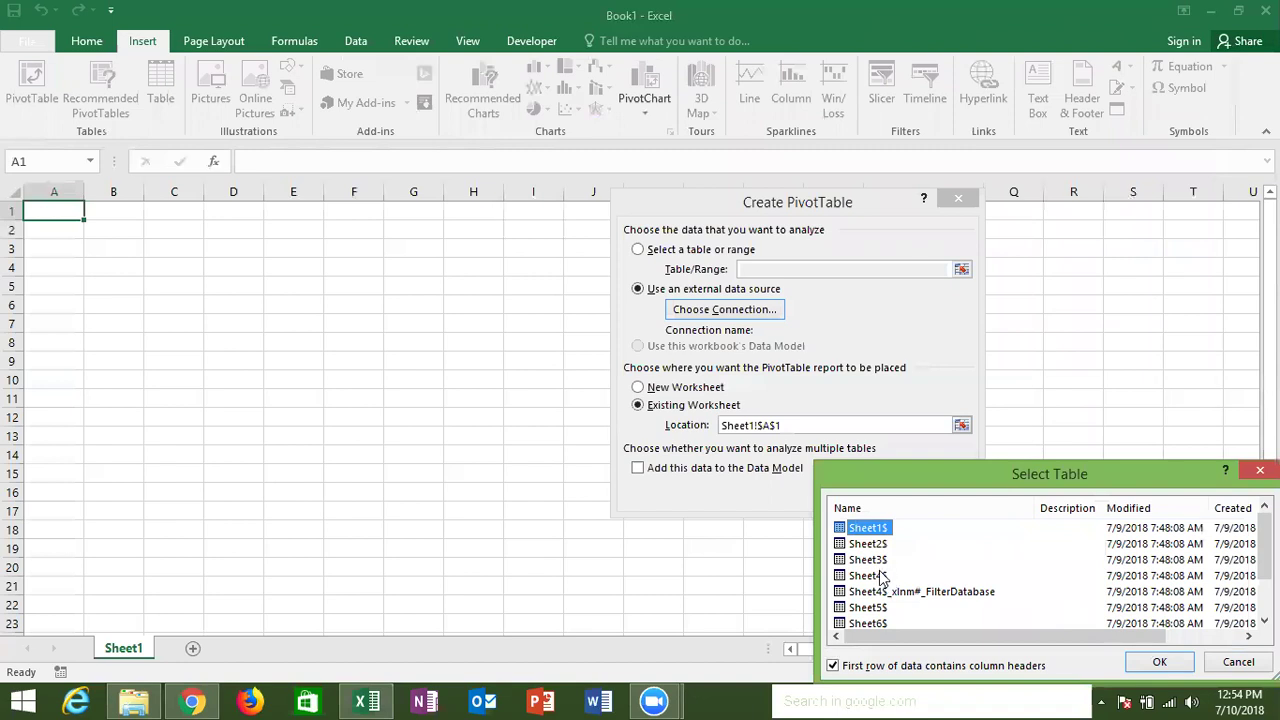
left_click(884, 576)
left_click(1170, 663)
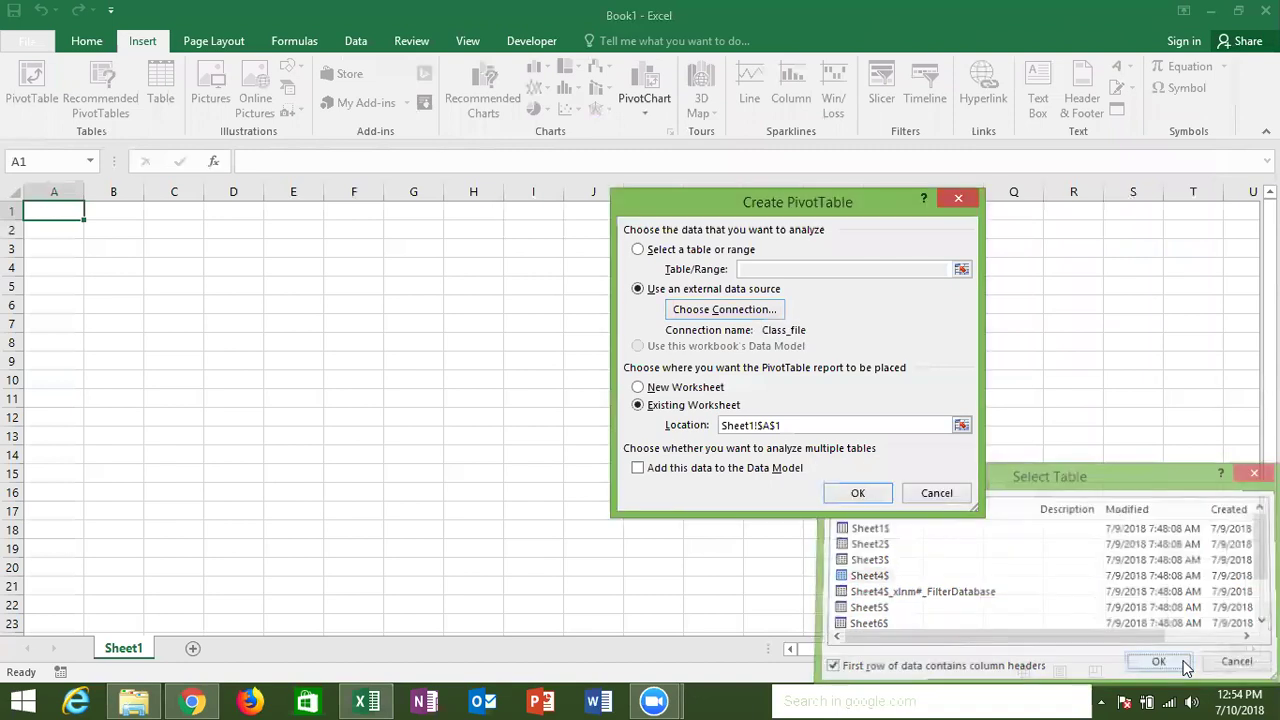
left_click(866, 500)
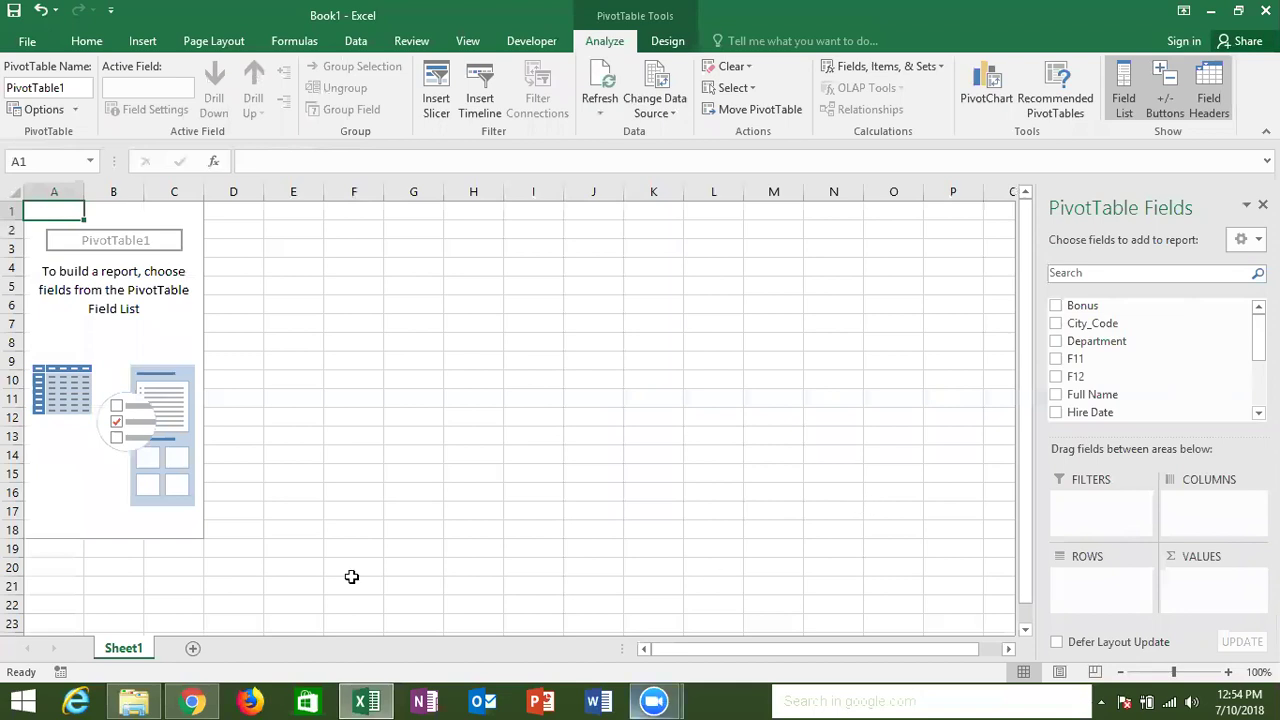
Step: Add a new blank worksheet, Sheet2, to Book1
left_click(193, 650)
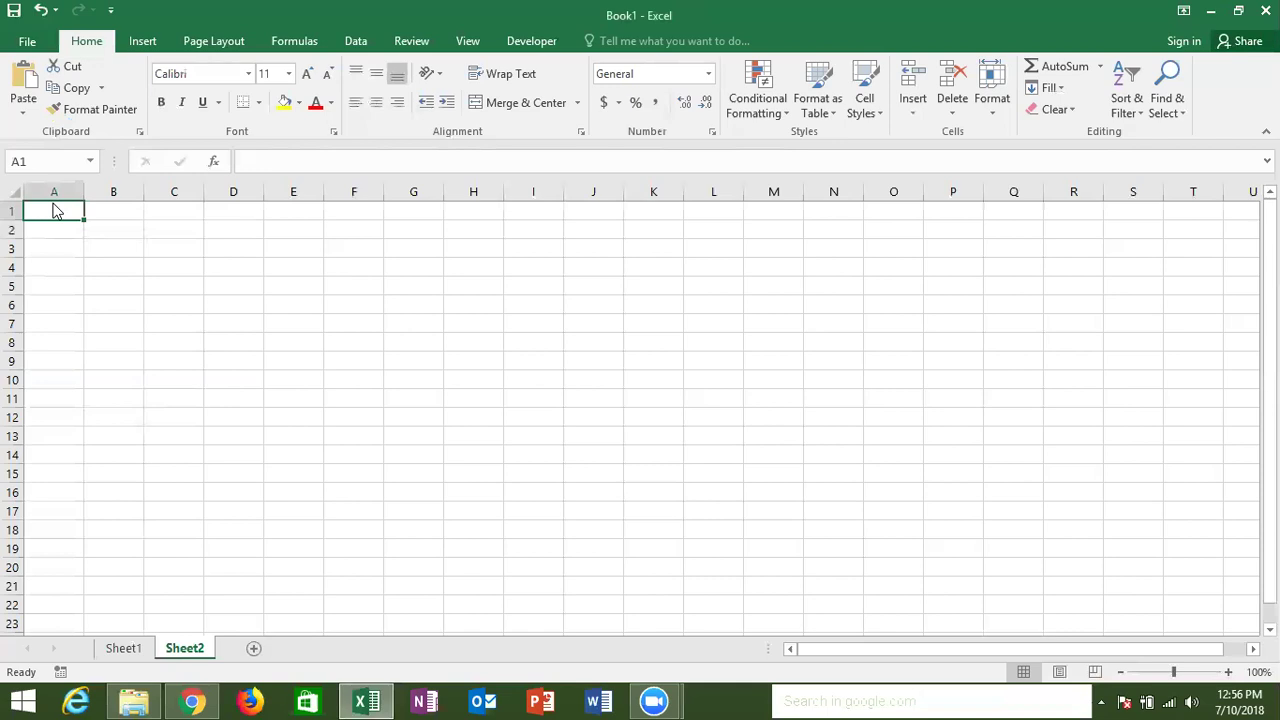
Step: Start another PivotTable from an external source and list the existing connections, including Class_file
left_click(150, 48)
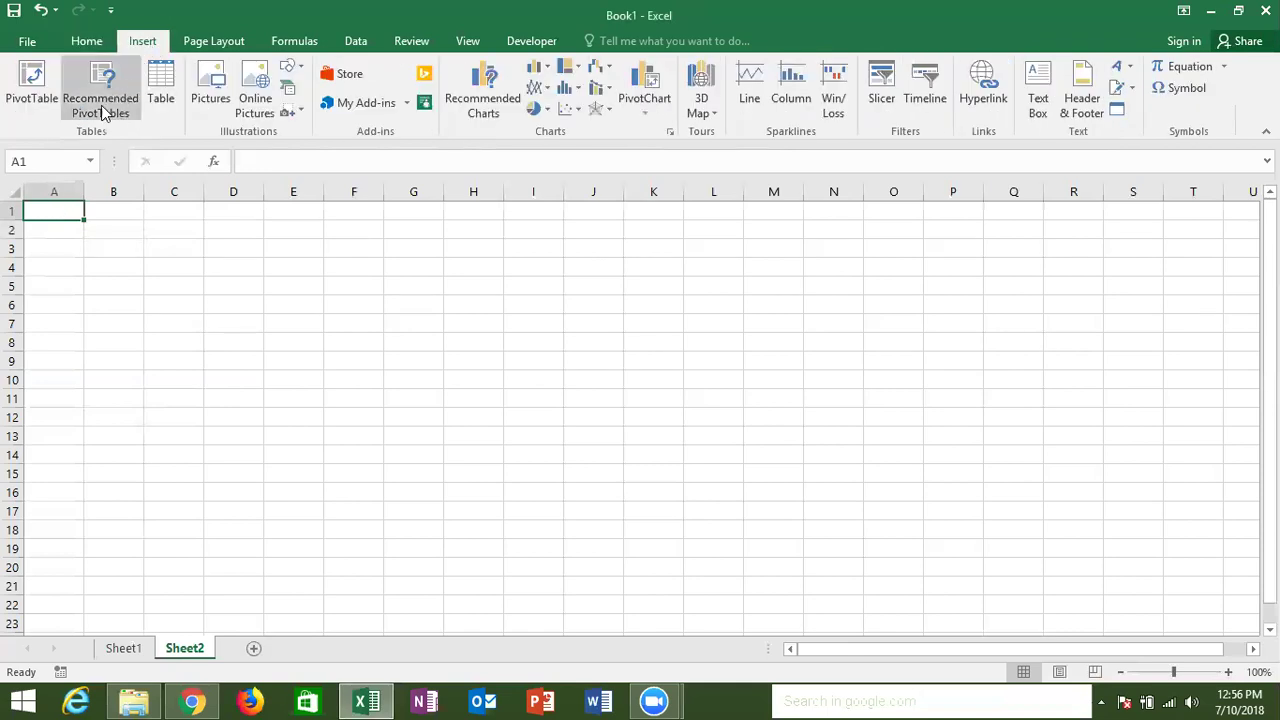
left_click(36, 96)
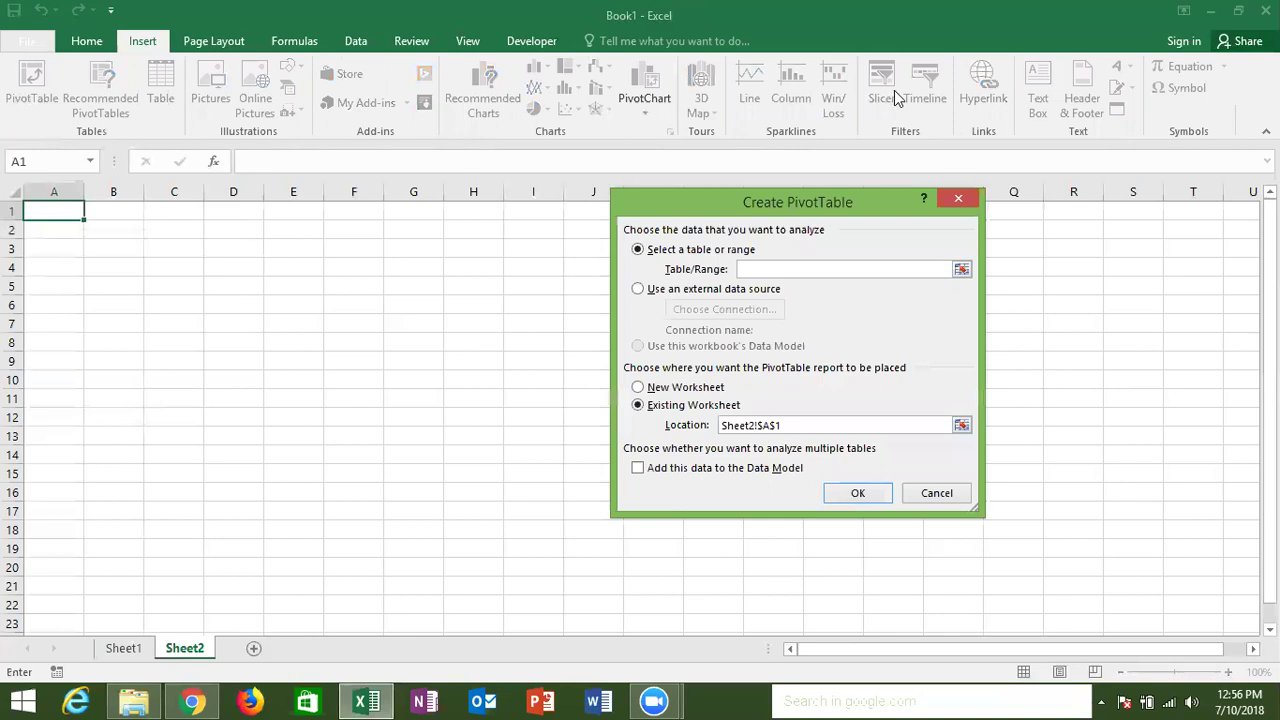
left_click(744, 292)
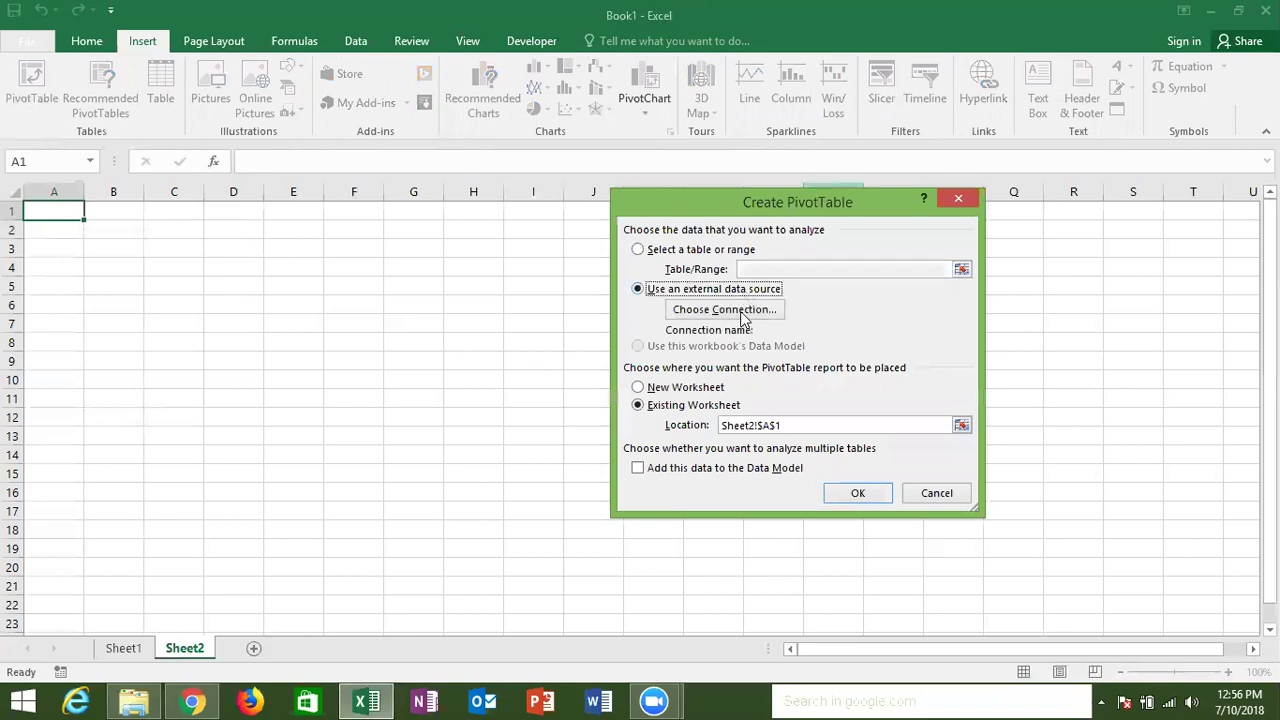
left_click(744, 312)
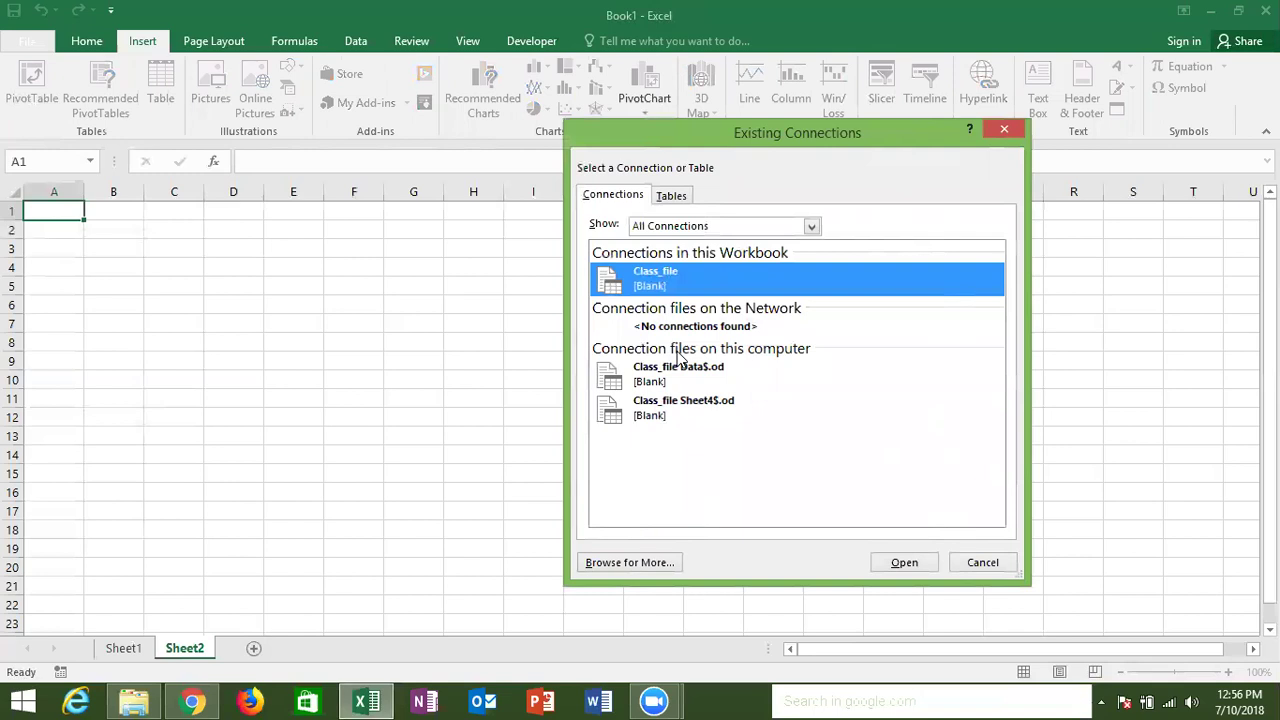
Step: Browse to Documents and pick the Database1 Access file as the PivotTable connection
left_click(646, 564)
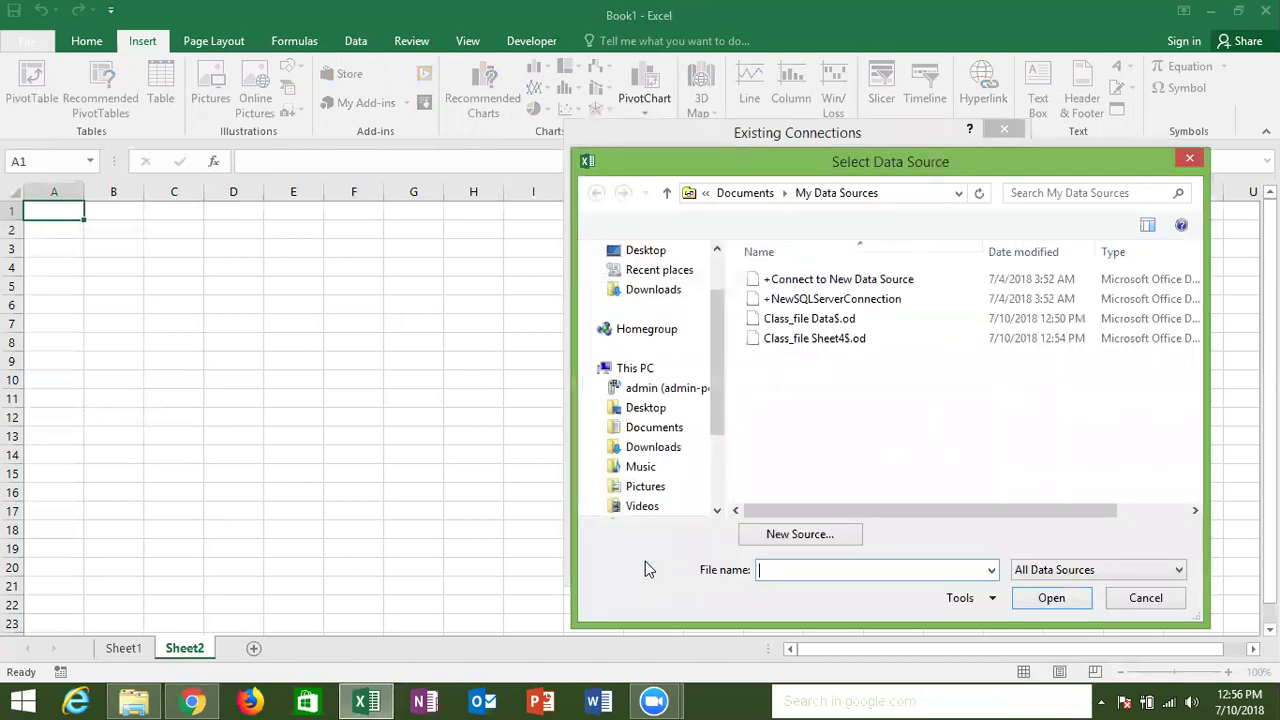
left_click(650, 455)
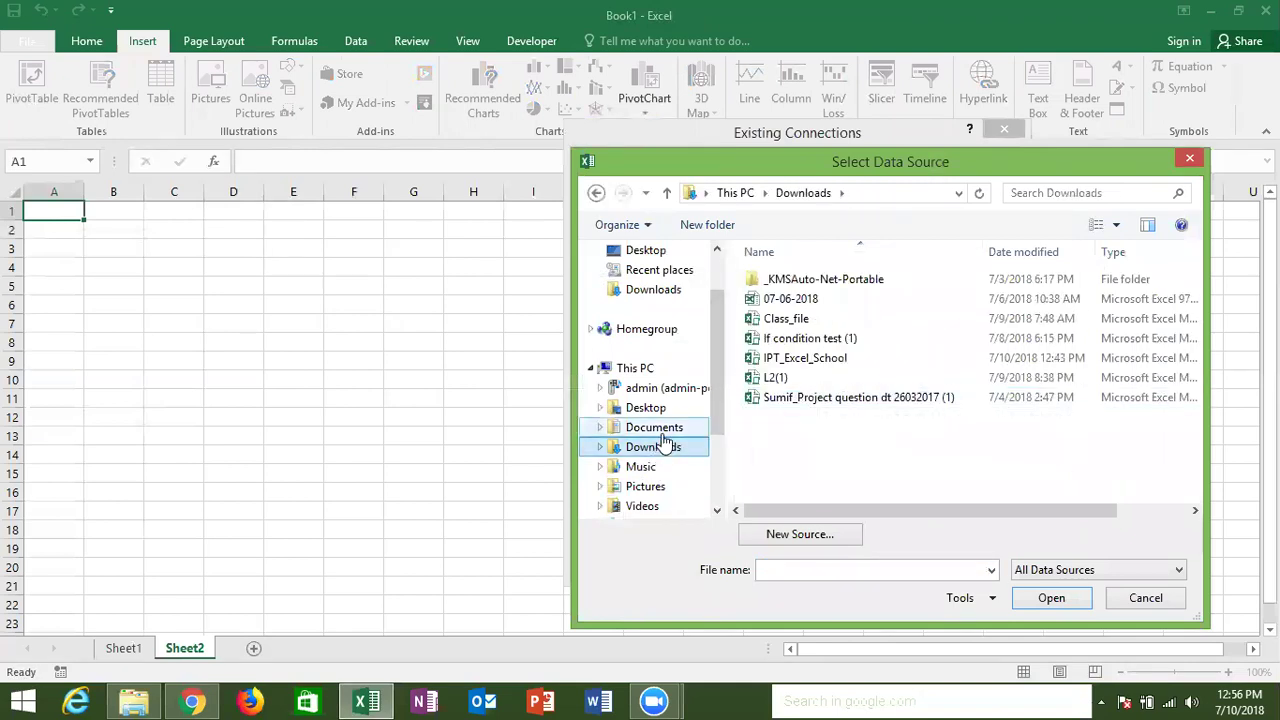
left_click(660, 430)
double_click(785, 417)
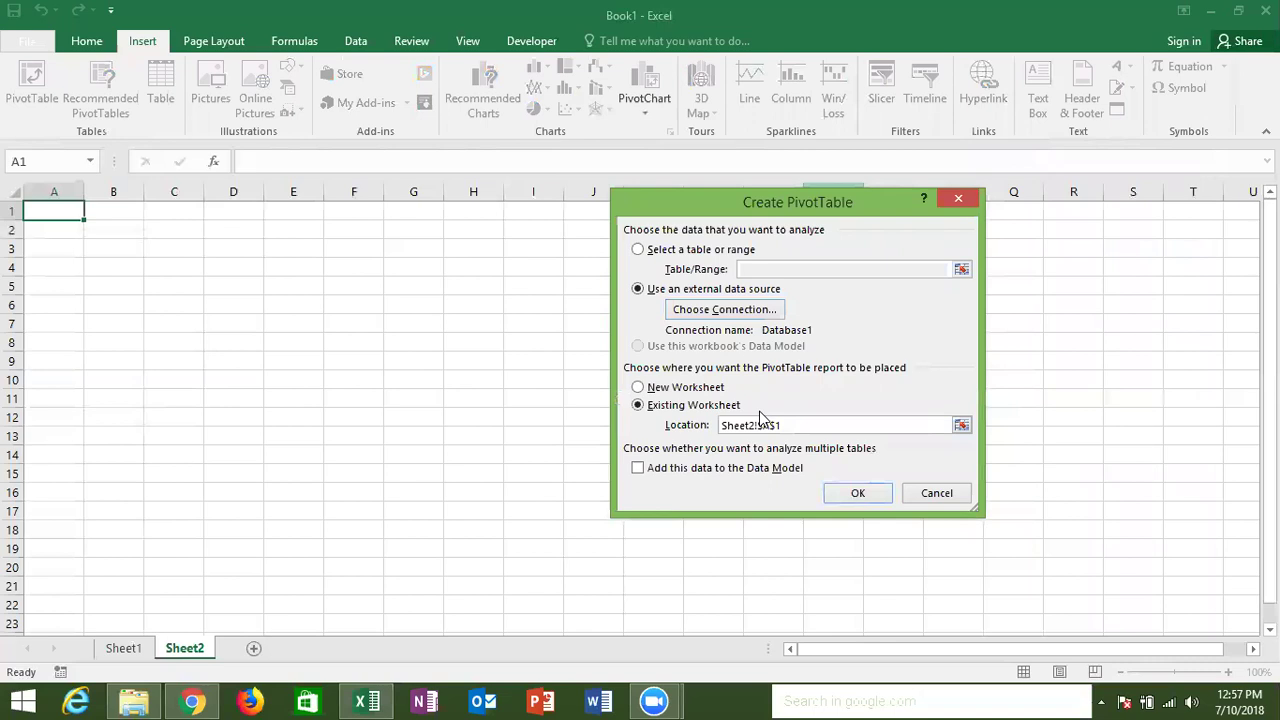
Step: Create the empty PivotTable2 at Sheet2 A1 from Database1
left_click(860, 499)
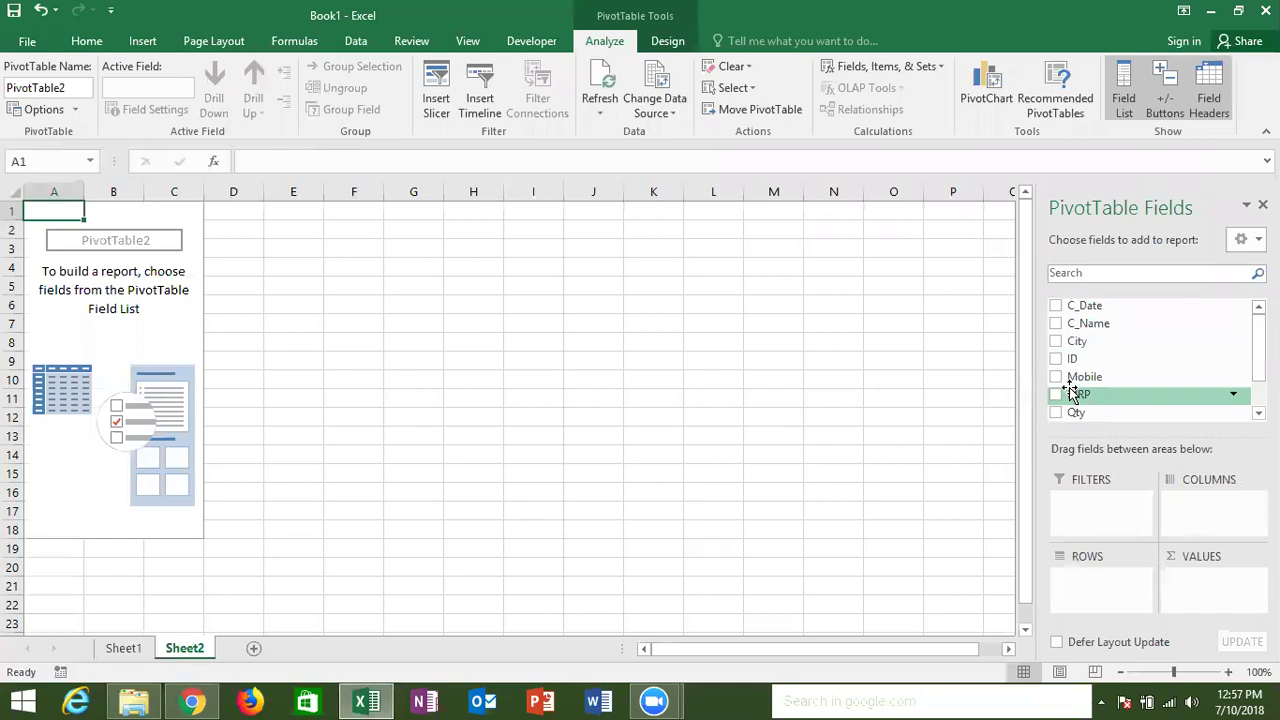
Step: Open the BI folder from the bi search results and paste it onto the desktop
left_click(145, 700)
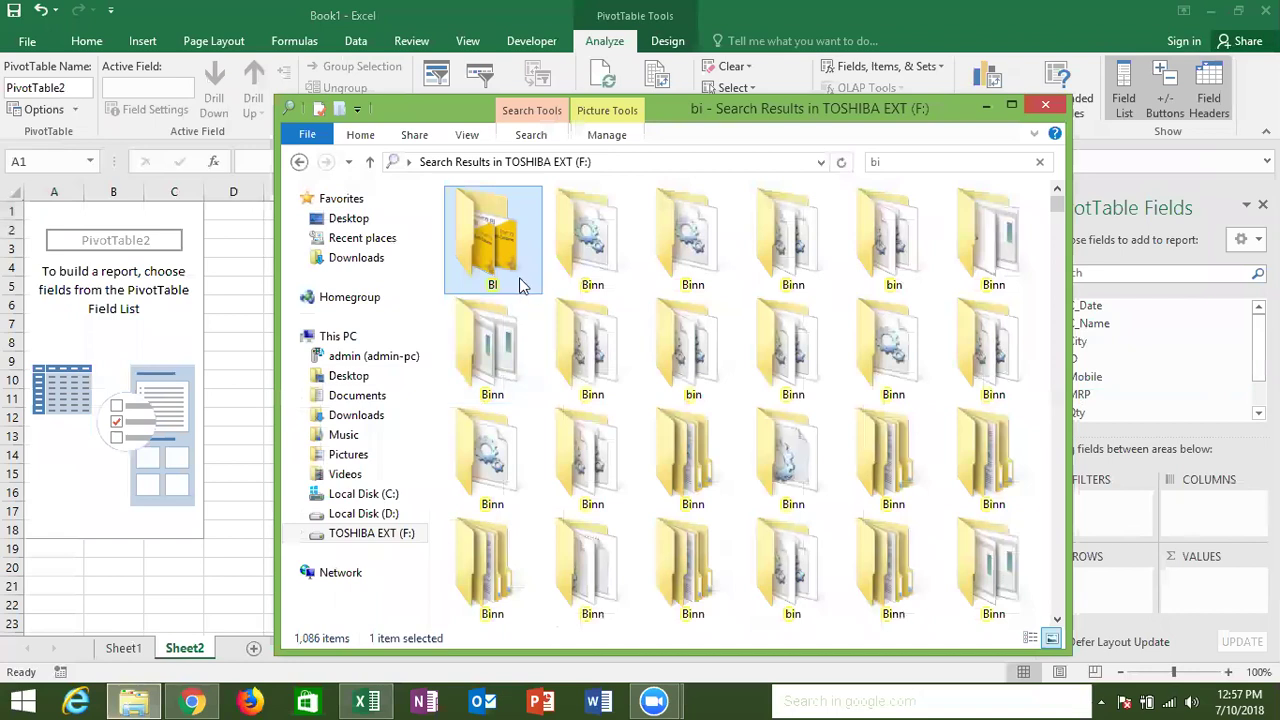
double_click(519, 285)
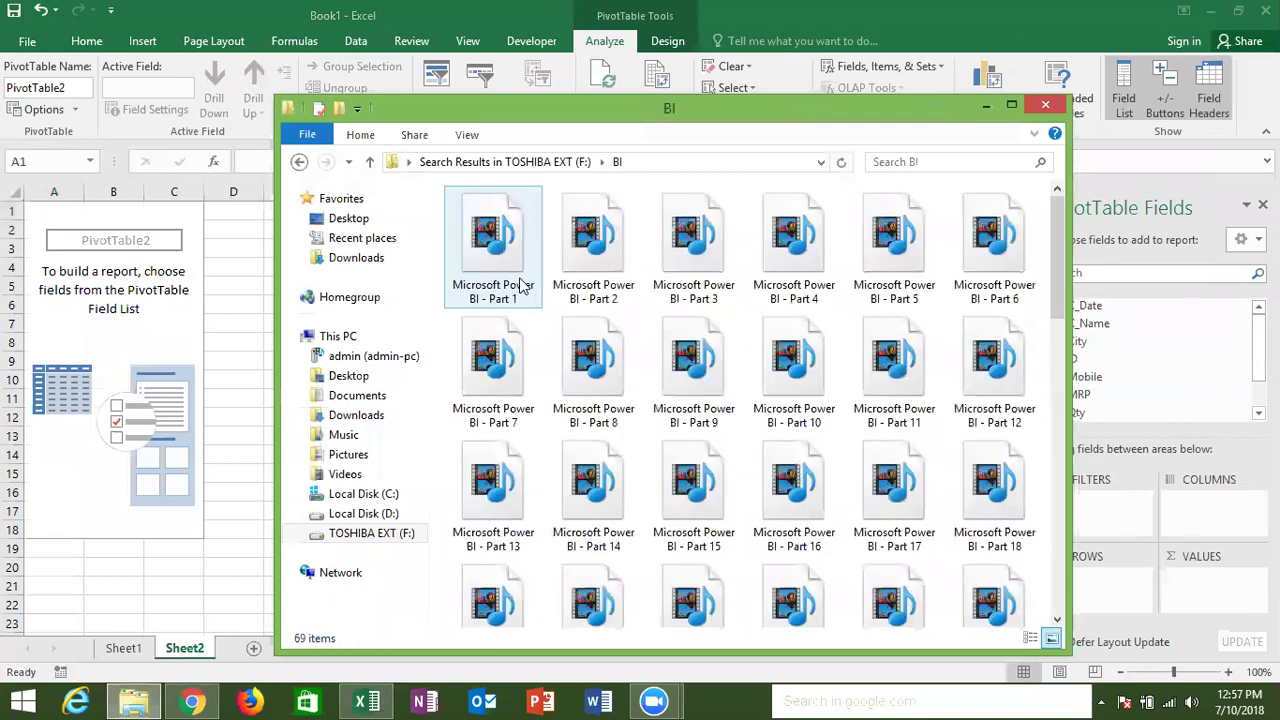
key("super+d")
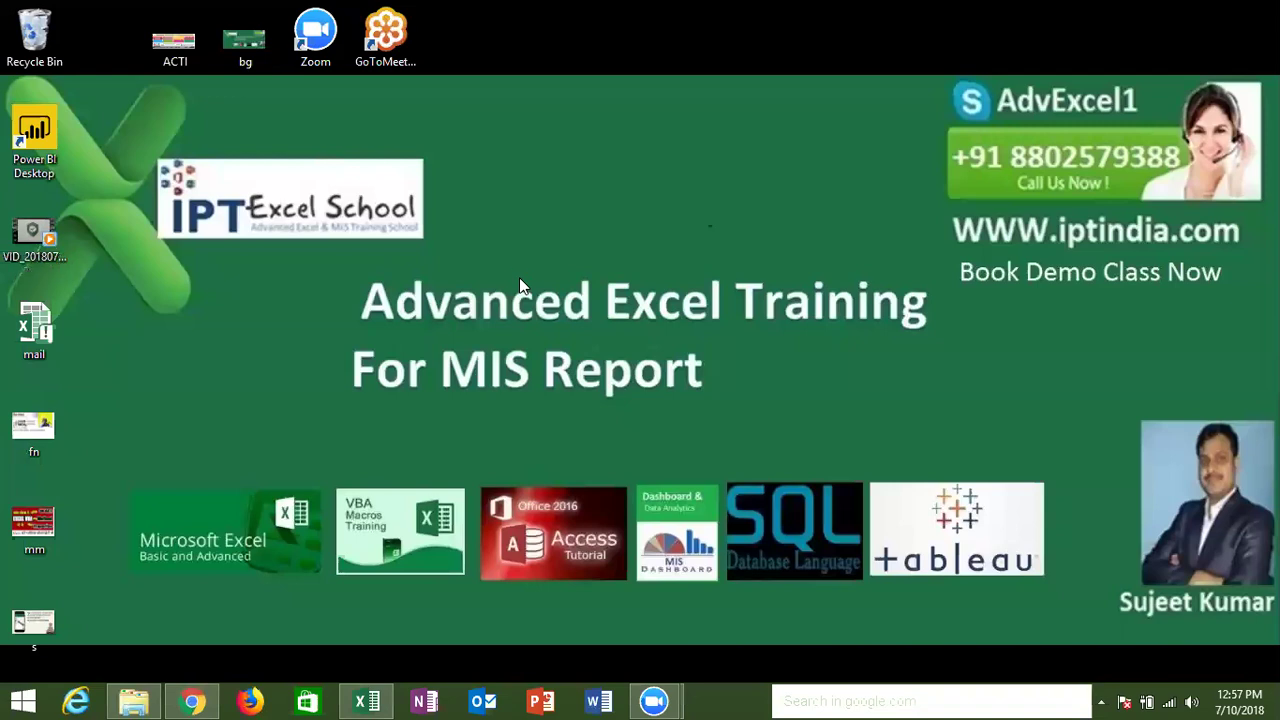
key("ctrl+v")
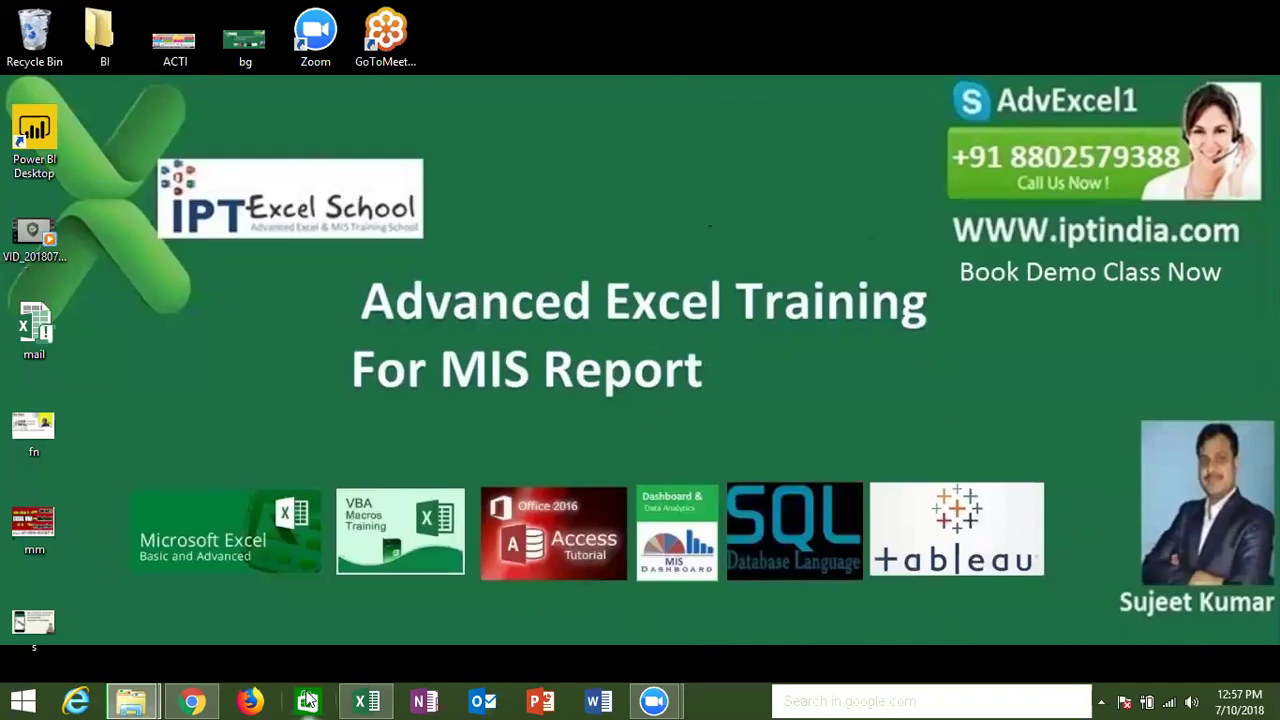
Step: Switch between Excel and Chrome, then return File Explorer to the bi search results
left_click(366, 700)
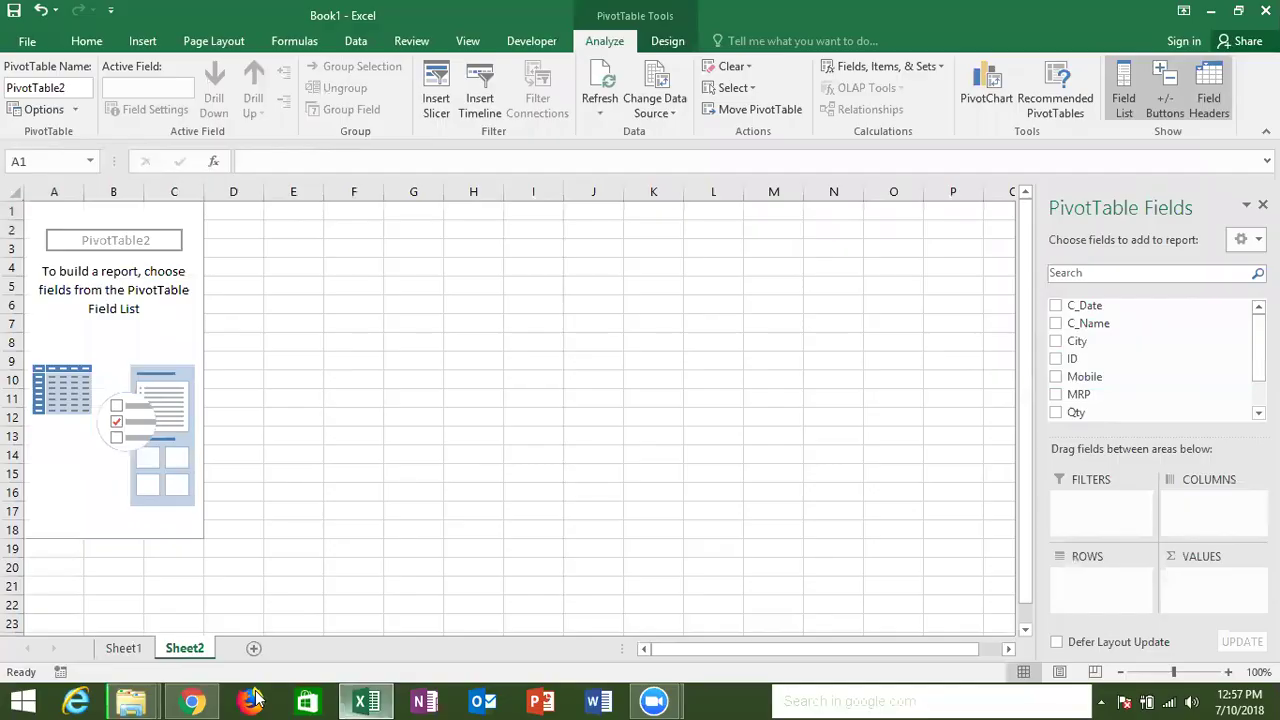
left_click(195, 700)
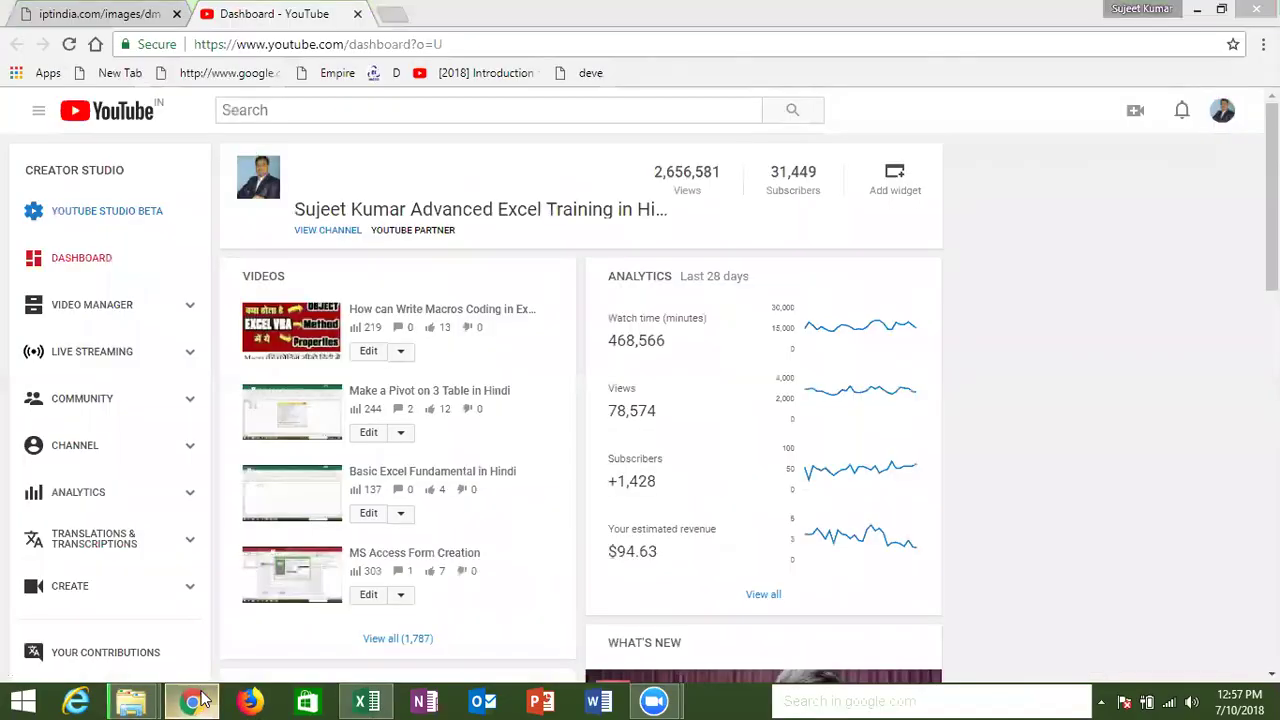
left_click(195, 700)
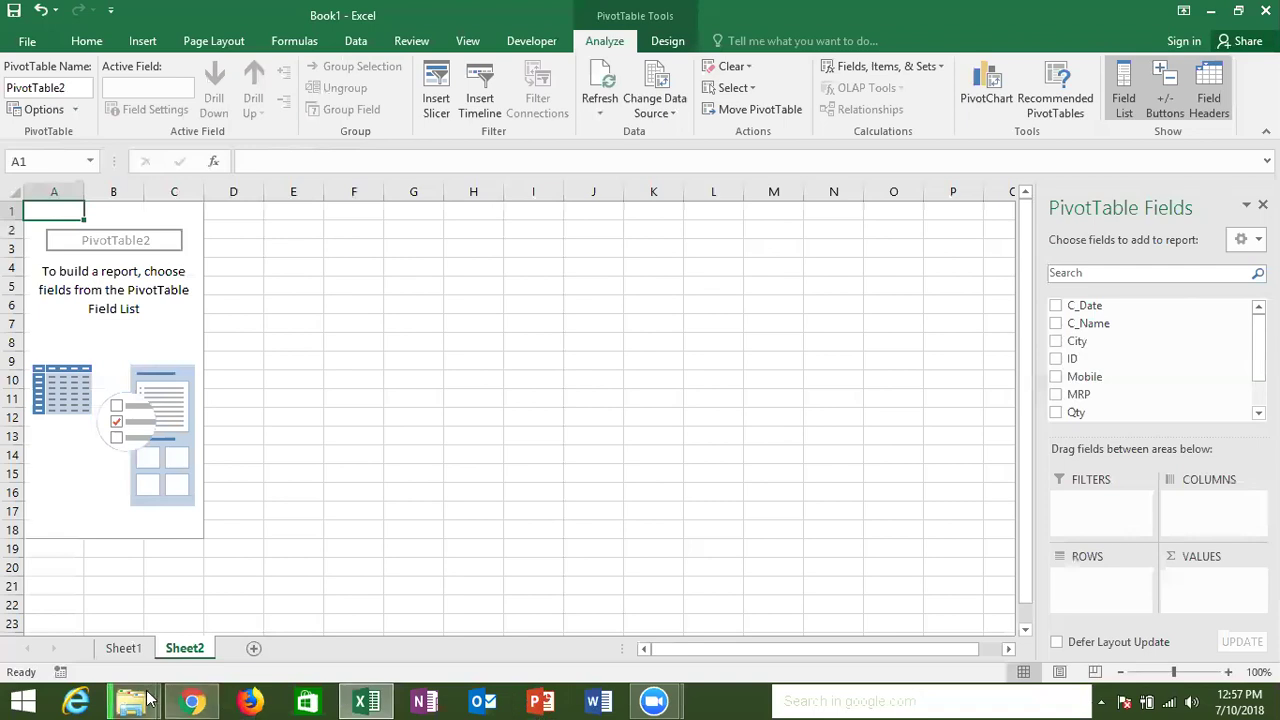
mouse_move(131, 701)
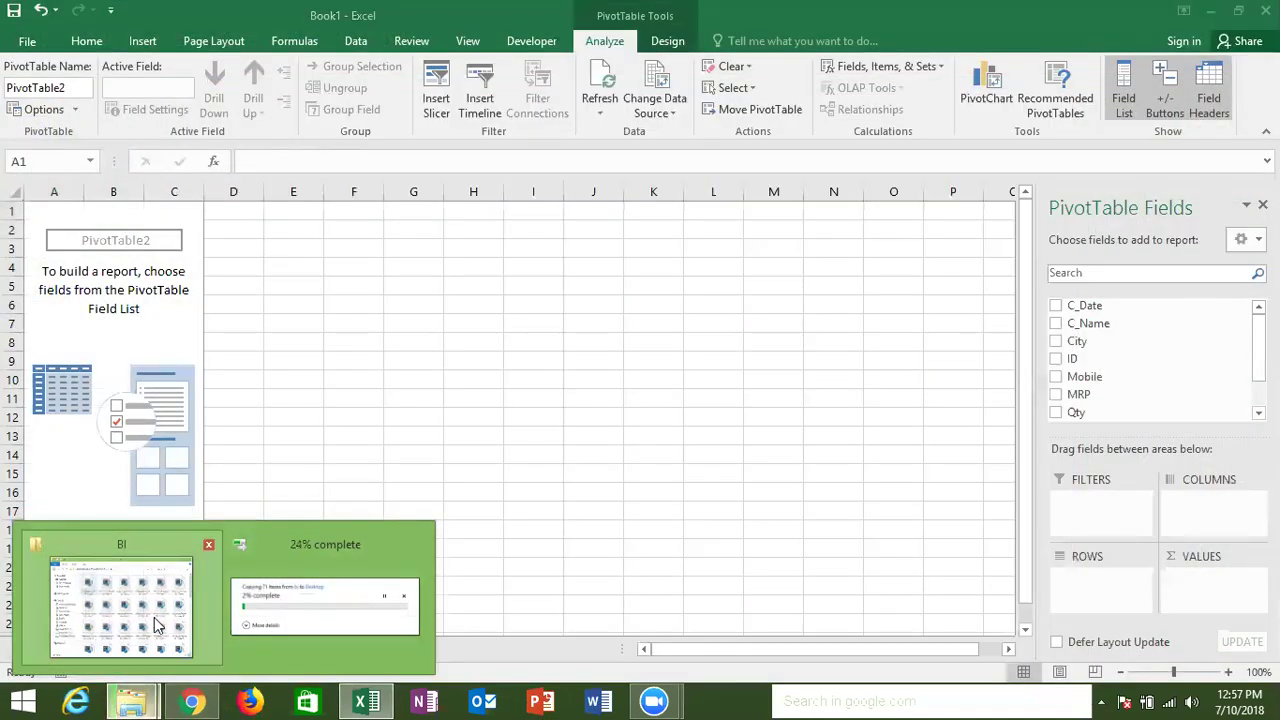
left_click(155, 625)
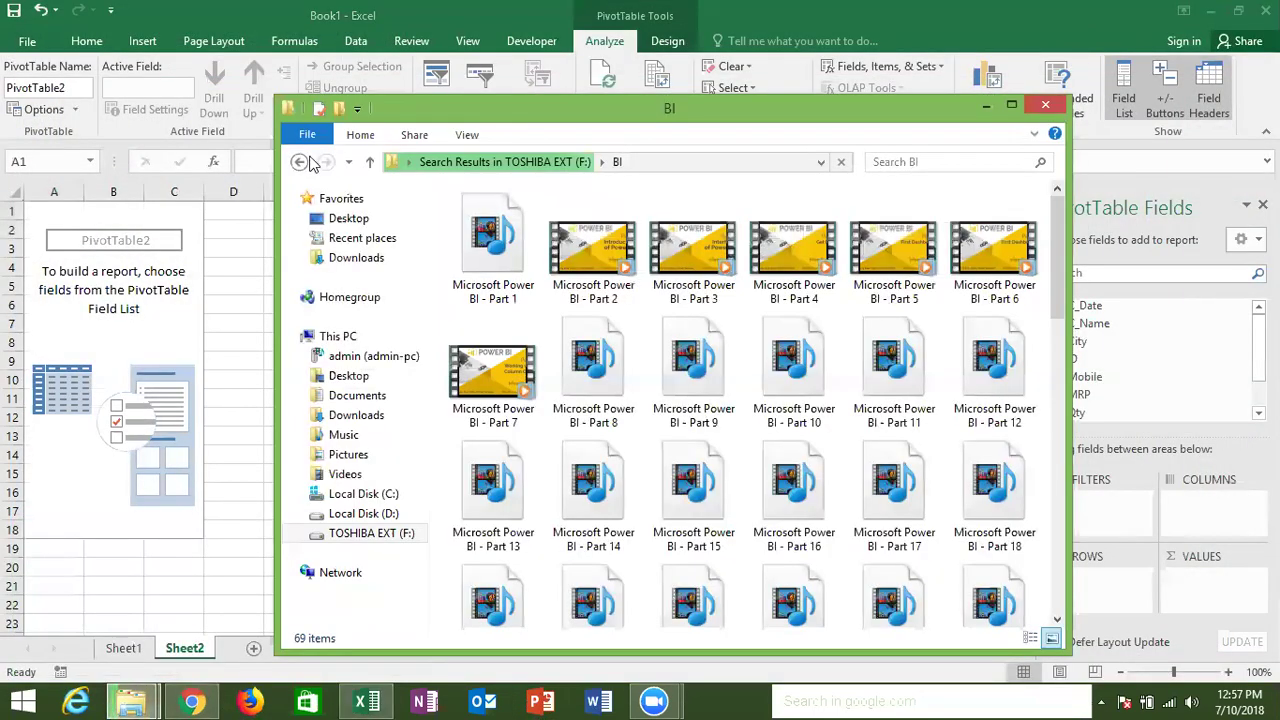
left_click(302, 162)
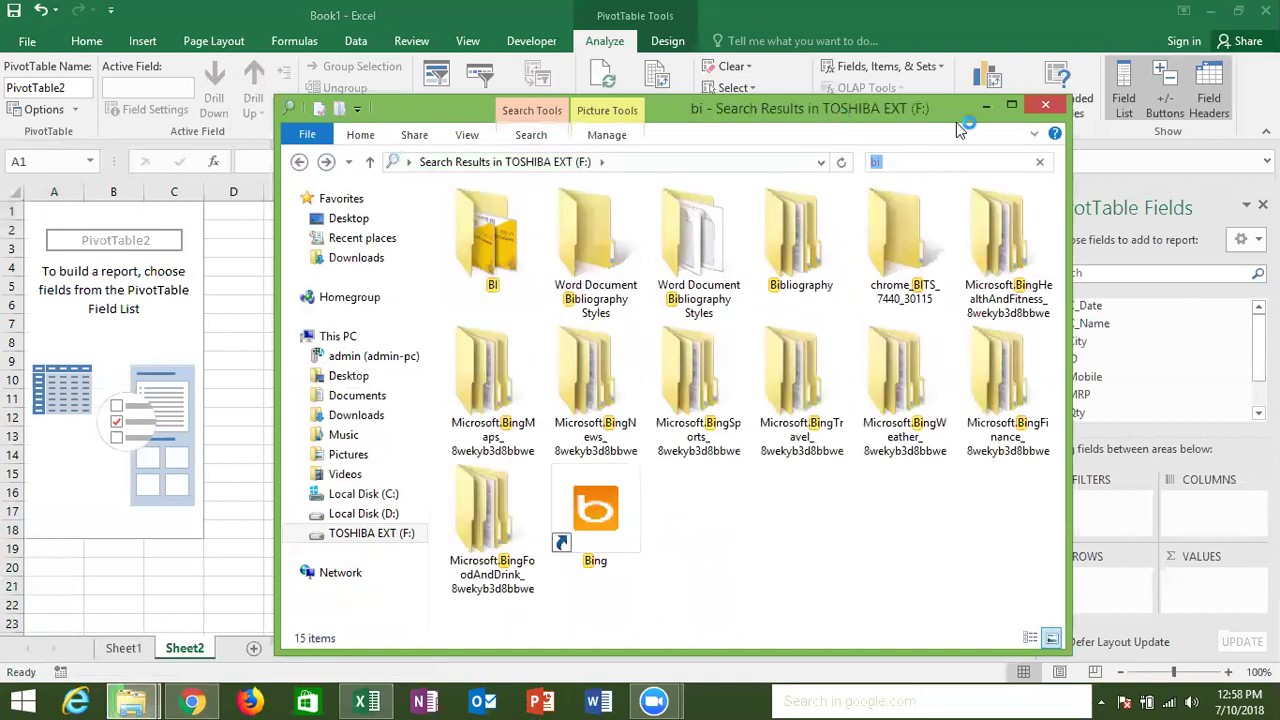
Step: Search for 'or', open the Oracle 10g Complete Database Edition folder, and try setup twice
key("BackSpace")
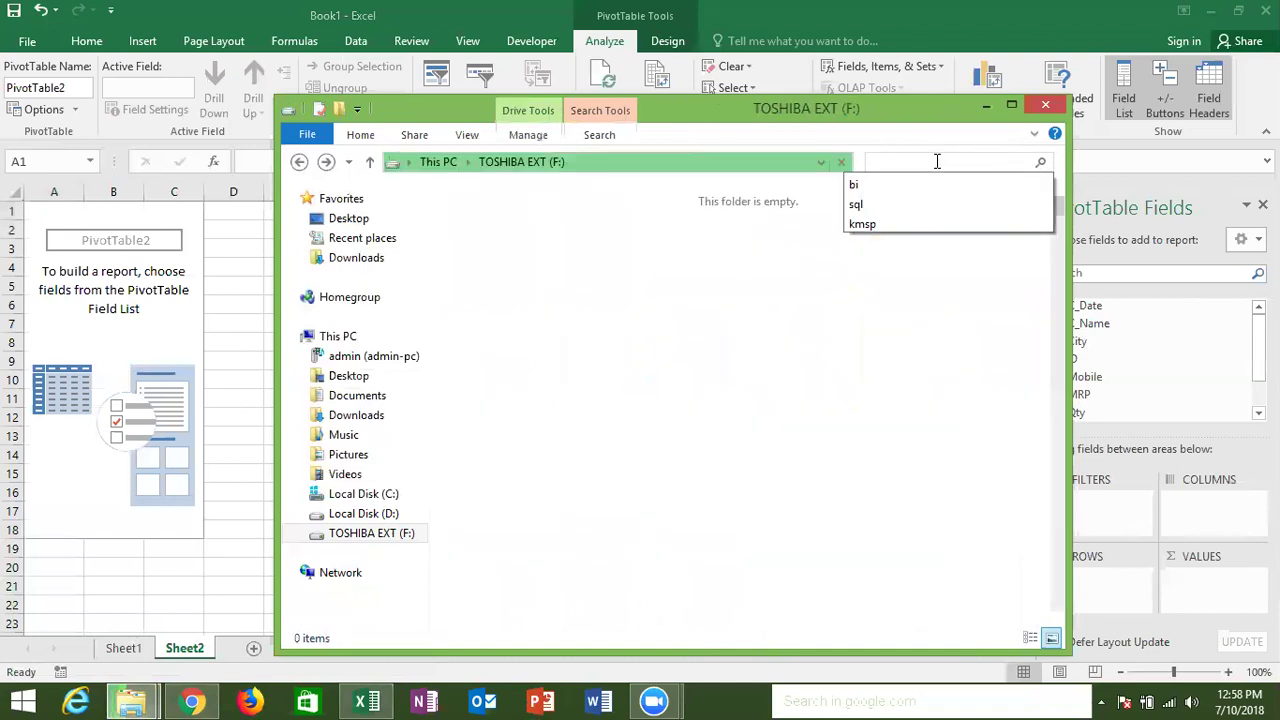
type("or")
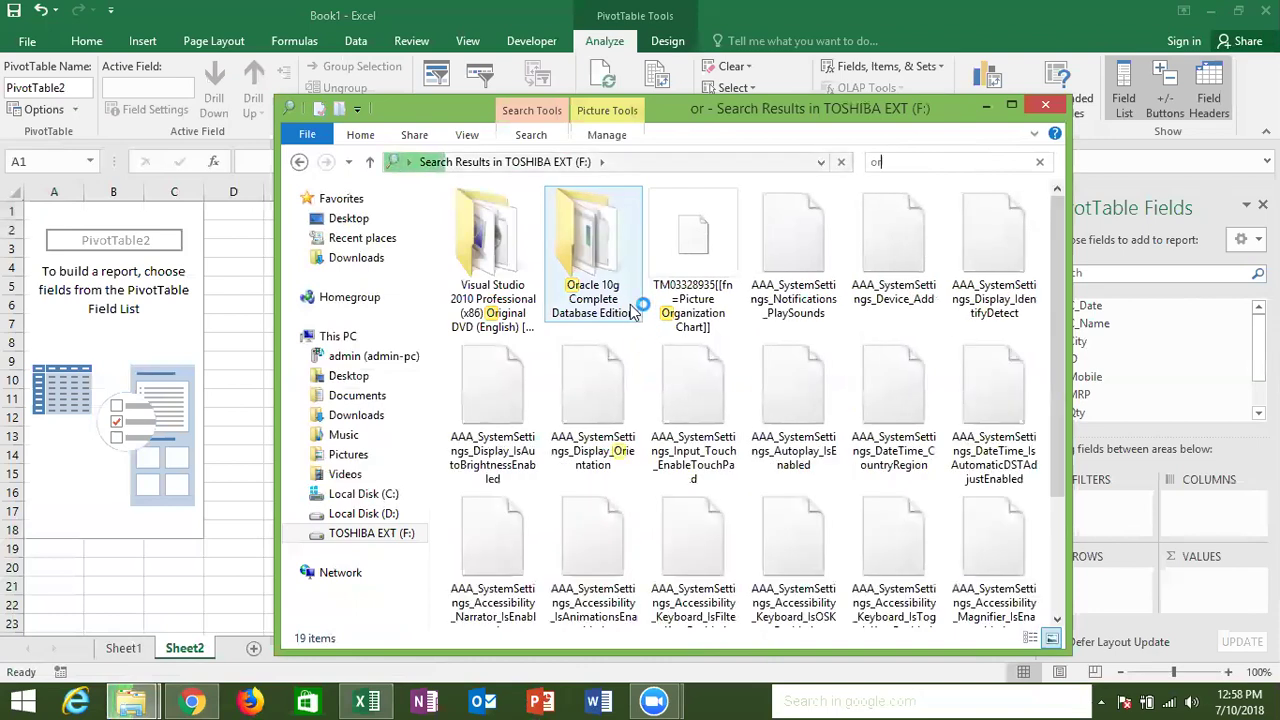
left_click(630, 304)
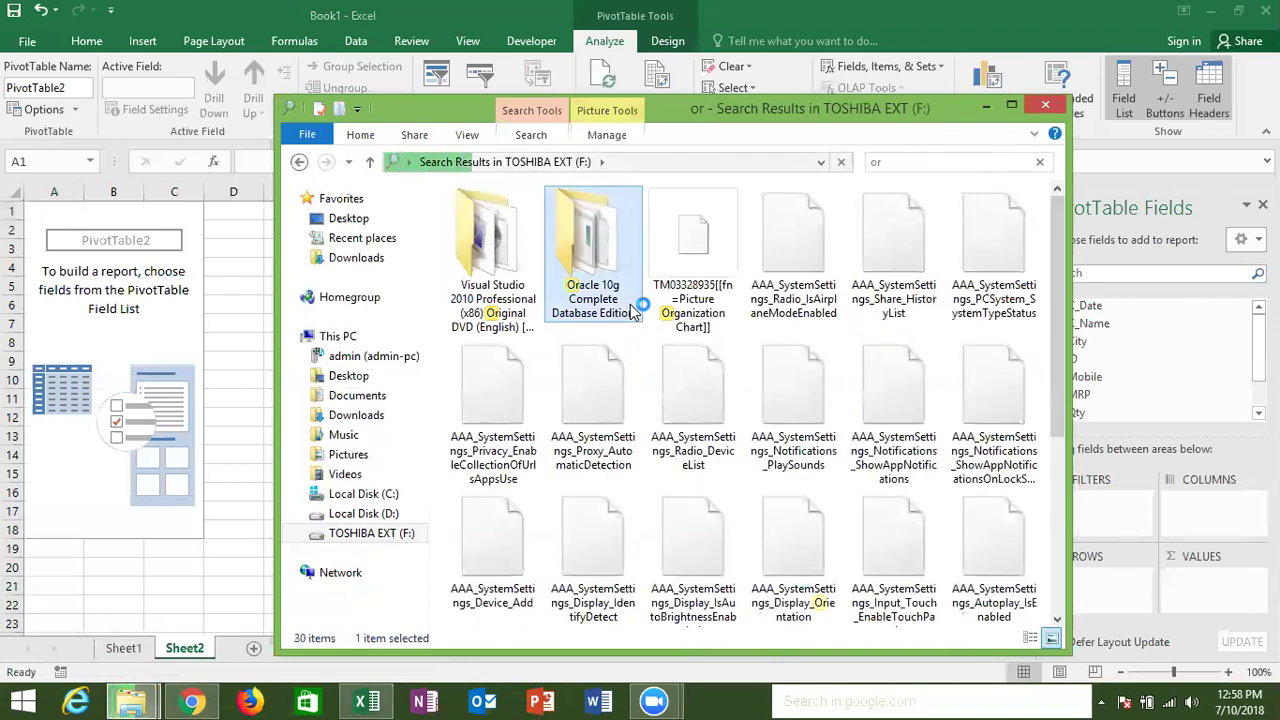
double_click(630, 304)
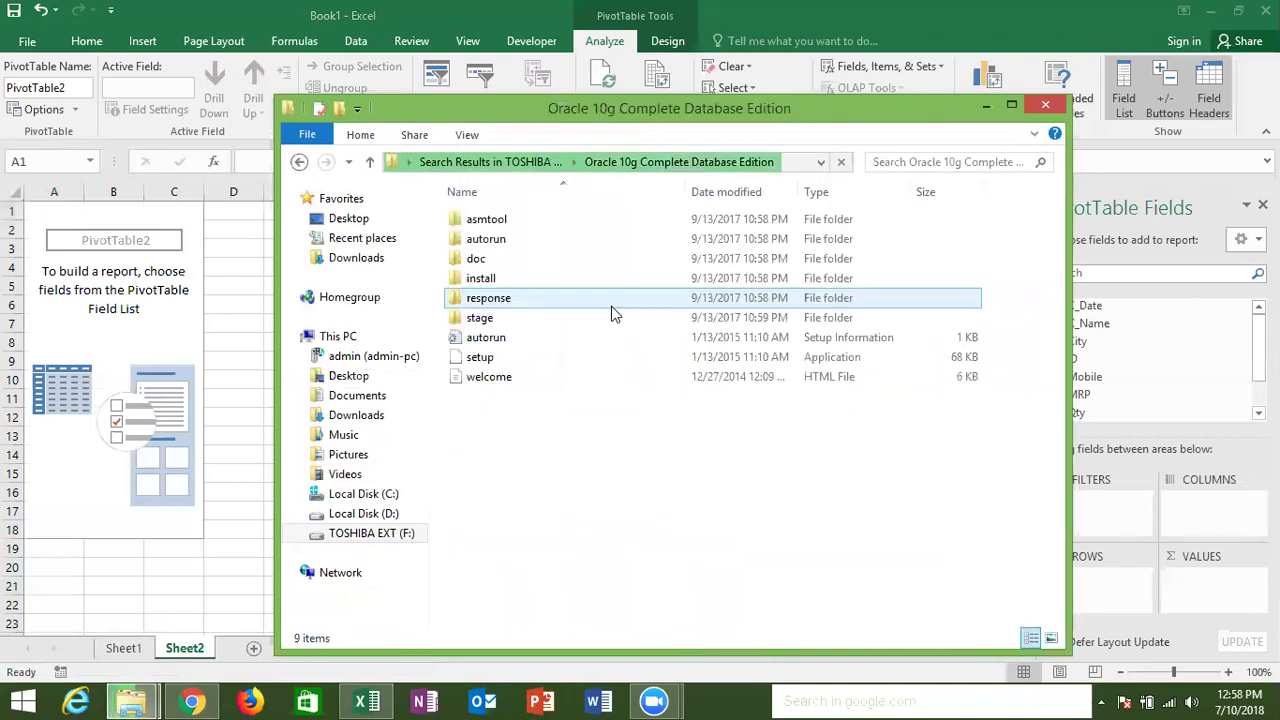
double_click(588, 356)
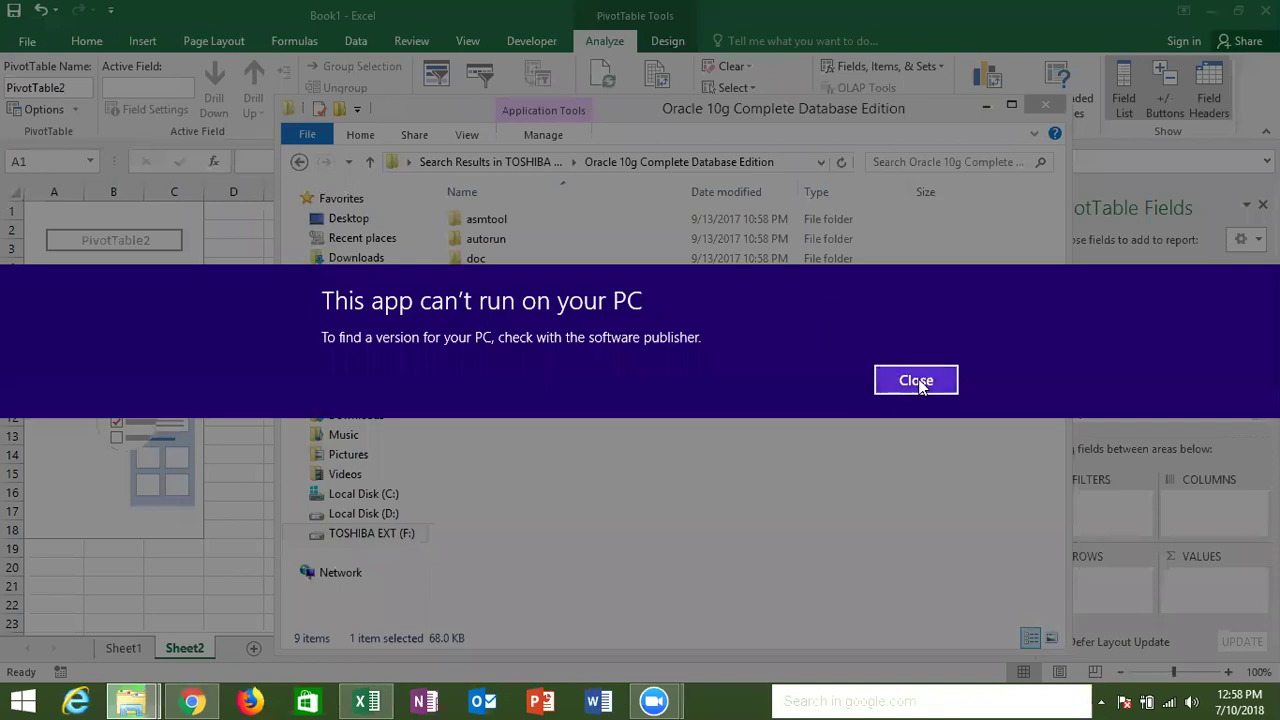
left_click(916, 381)
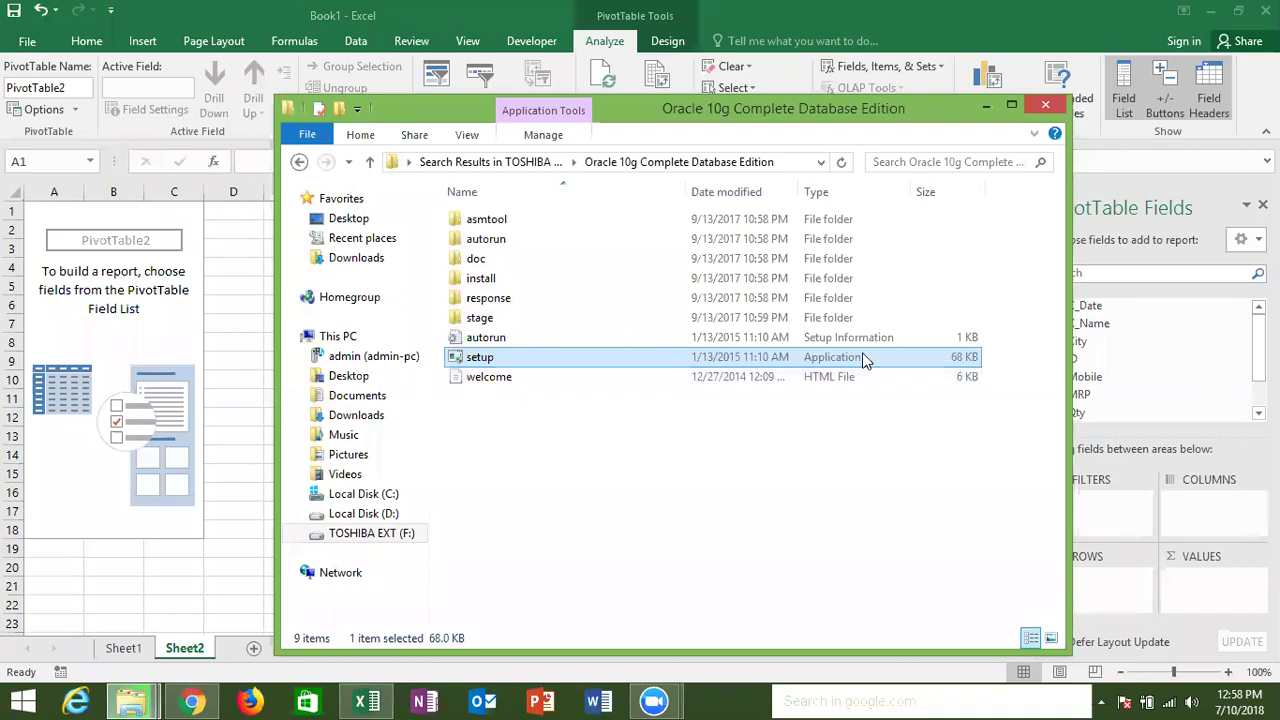
double_click(865, 358)
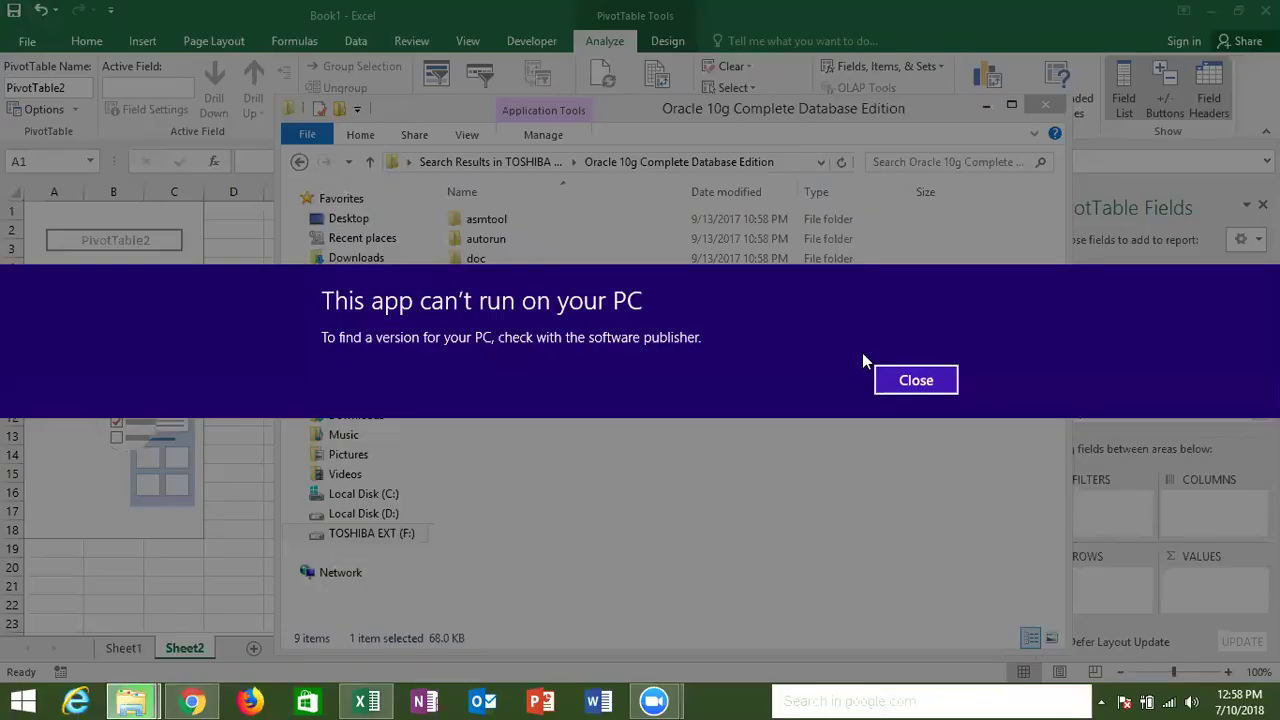
left_click(926, 383)
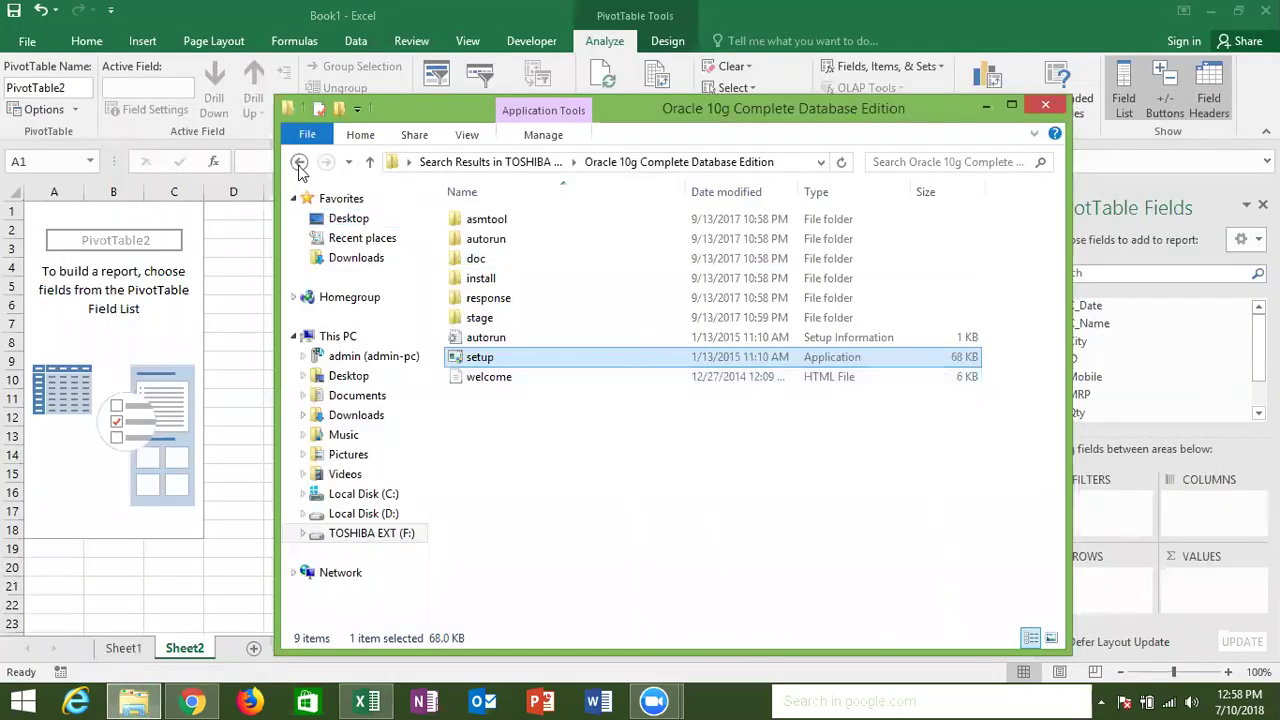
Step: Refine the search to 'oracle', rerun the Oracle 10g setup, dismiss the error, and minimize
left_click(299, 163)
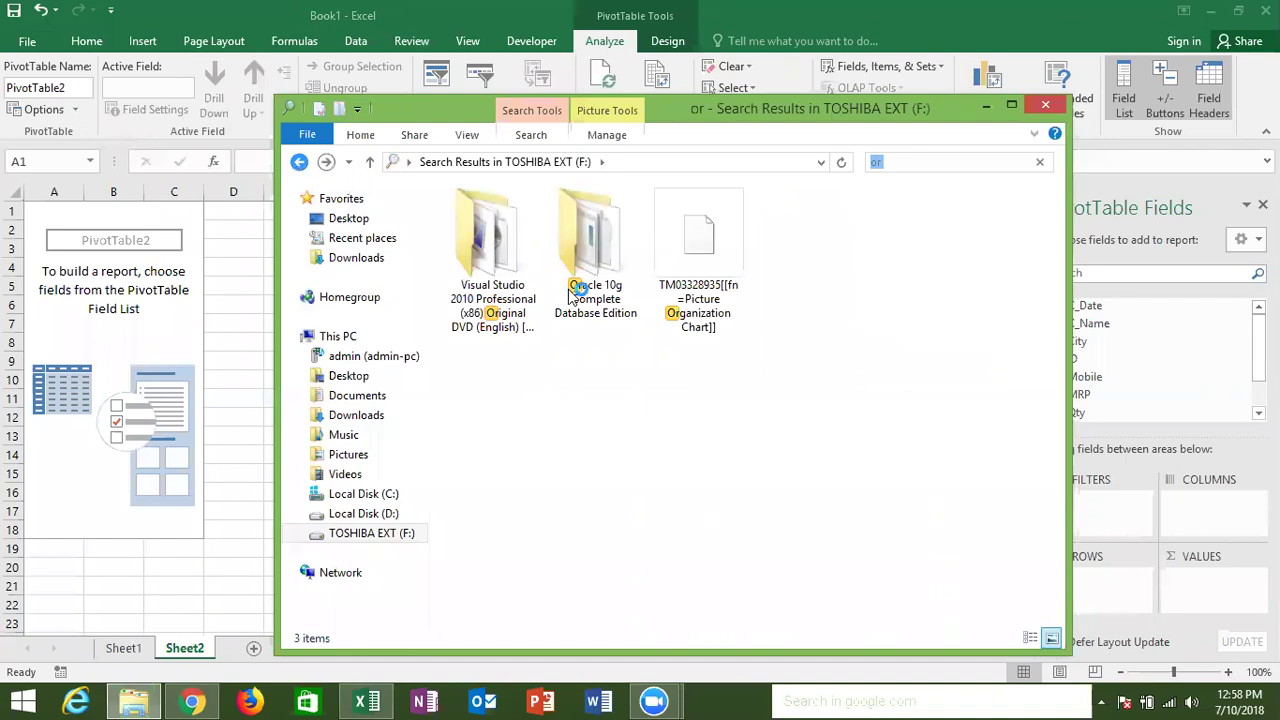
left_click(908, 162)
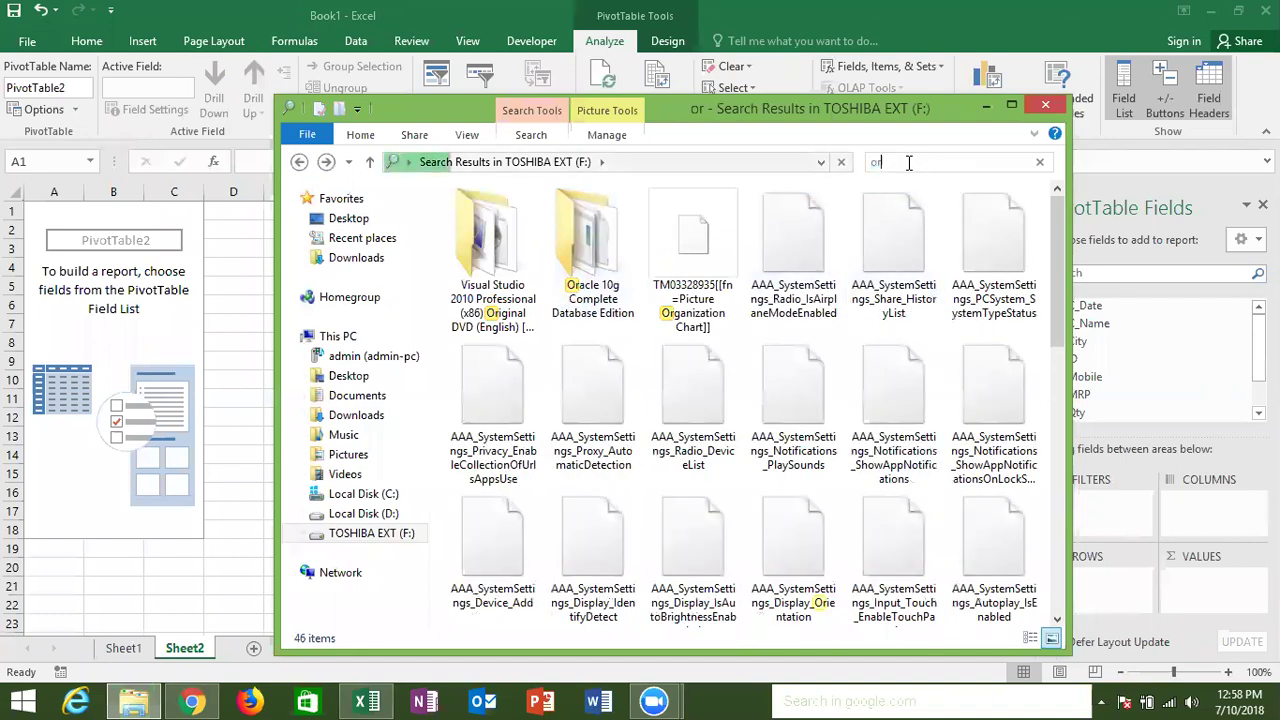
type("a")
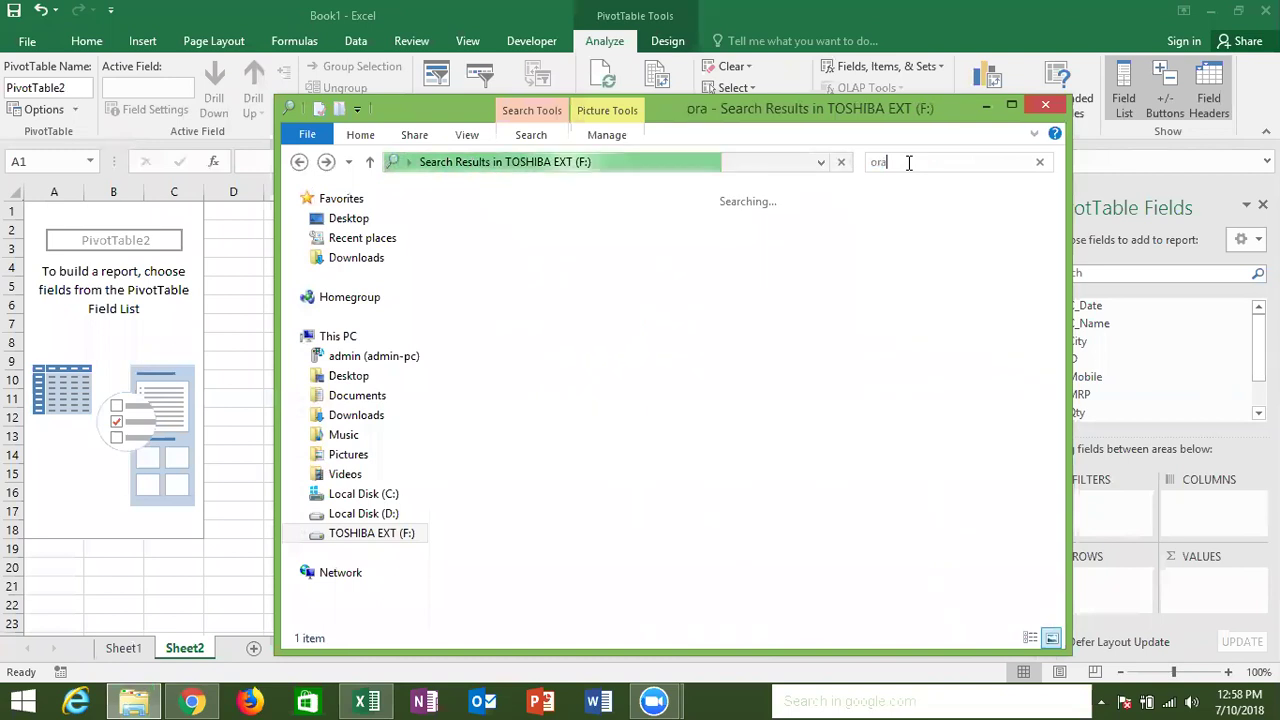
type("cle")
double_click(536, 259)
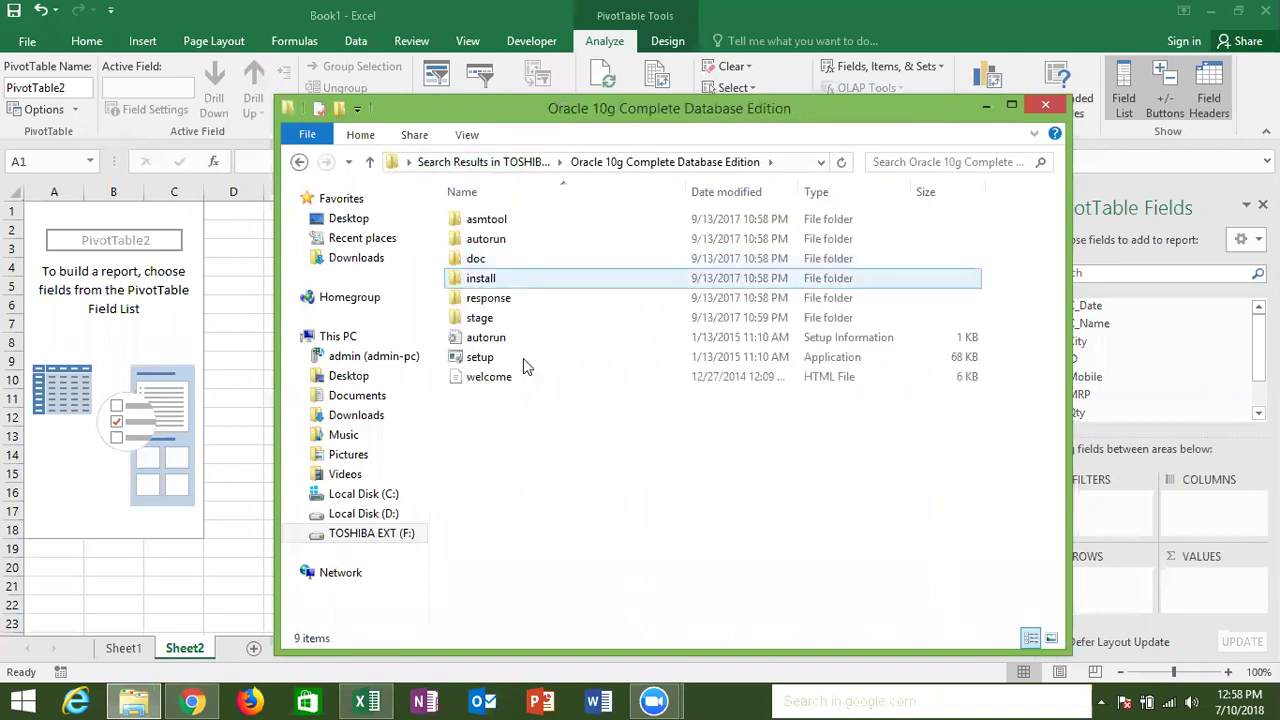
mouse_move(480, 357)
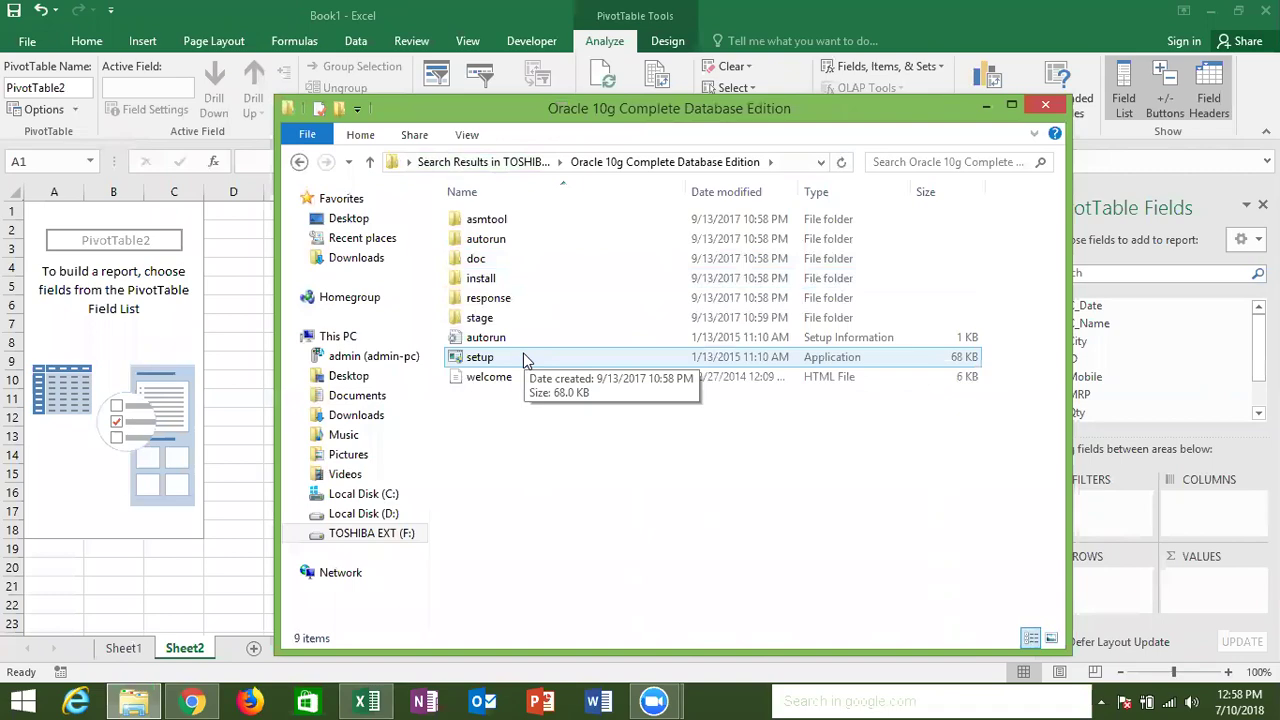
double_click(525, 358)
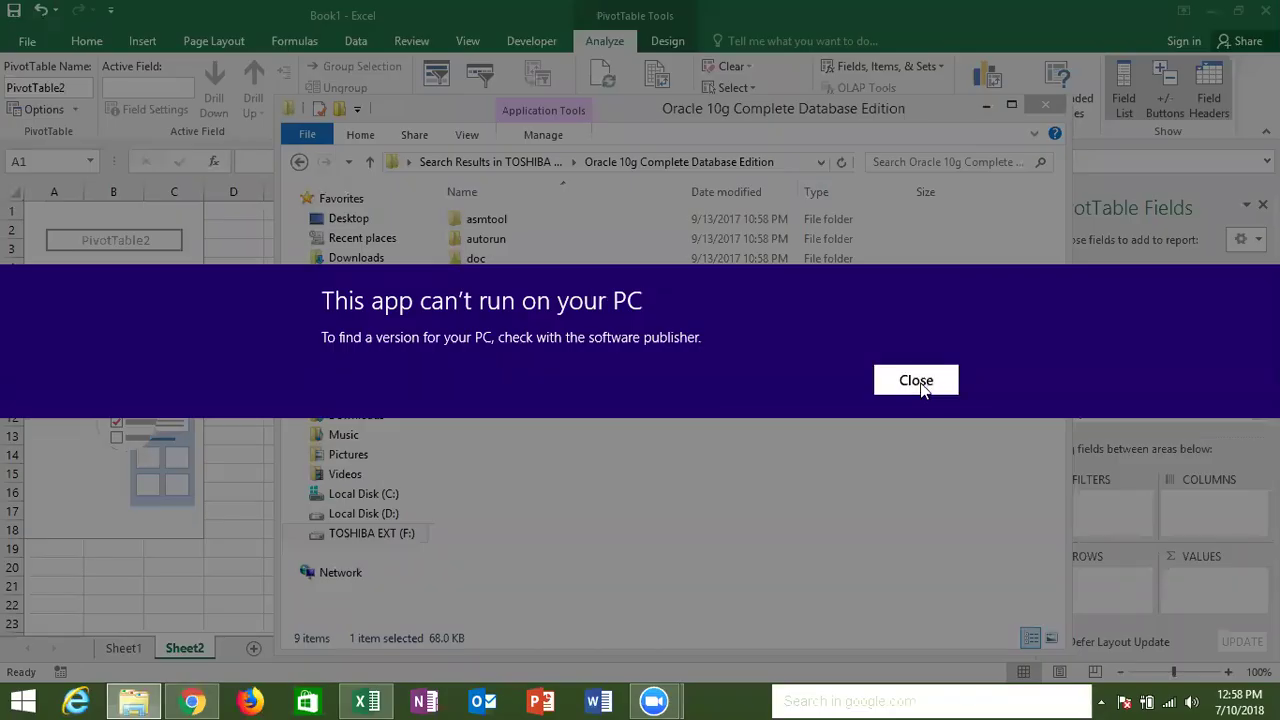
left_click(928, 382)
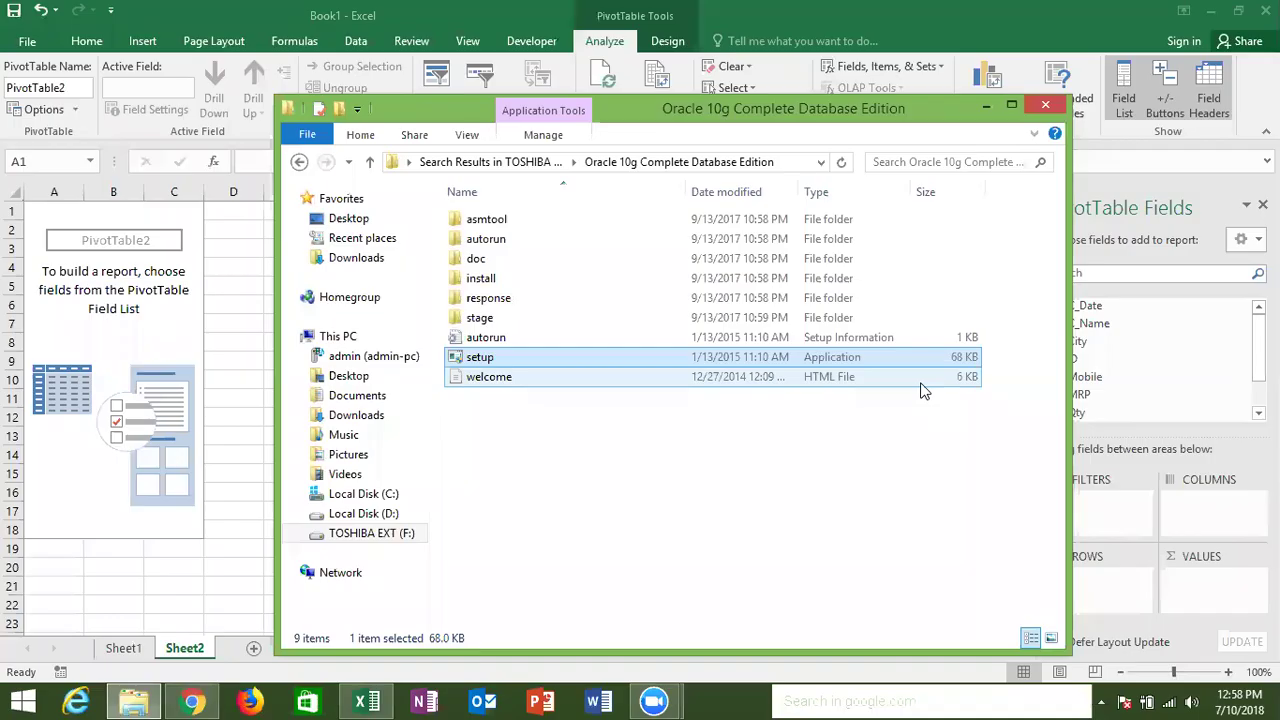
left_click(983, 107)
Step: Search the Start screen for 'sql' and 'sever m', then clear and close the search
key("super")
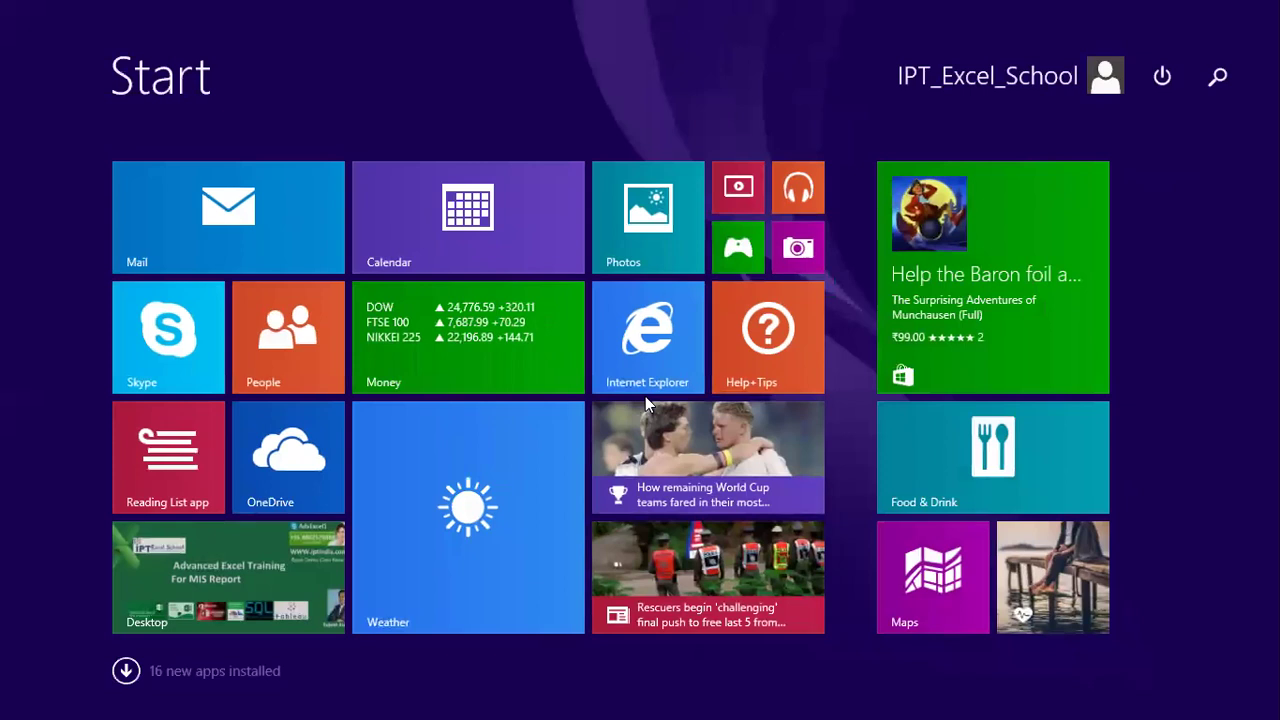
type("sql")
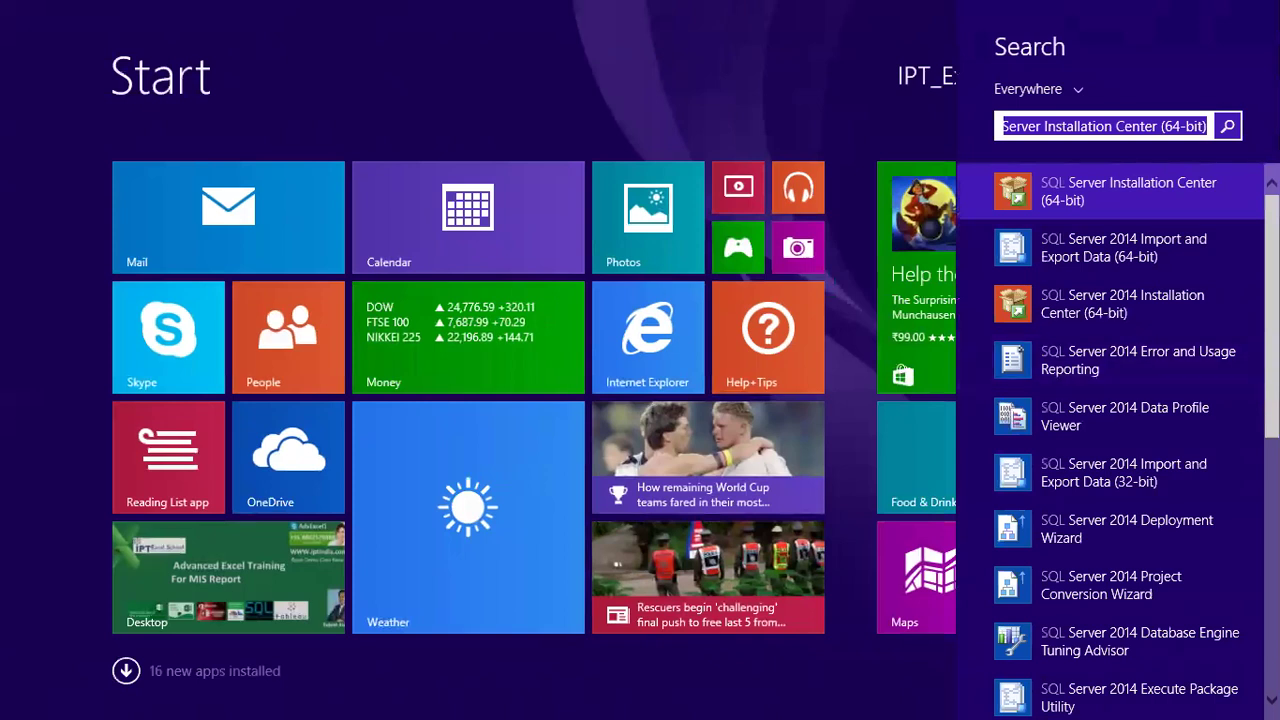
scroll(1118, 440, "down", 3)
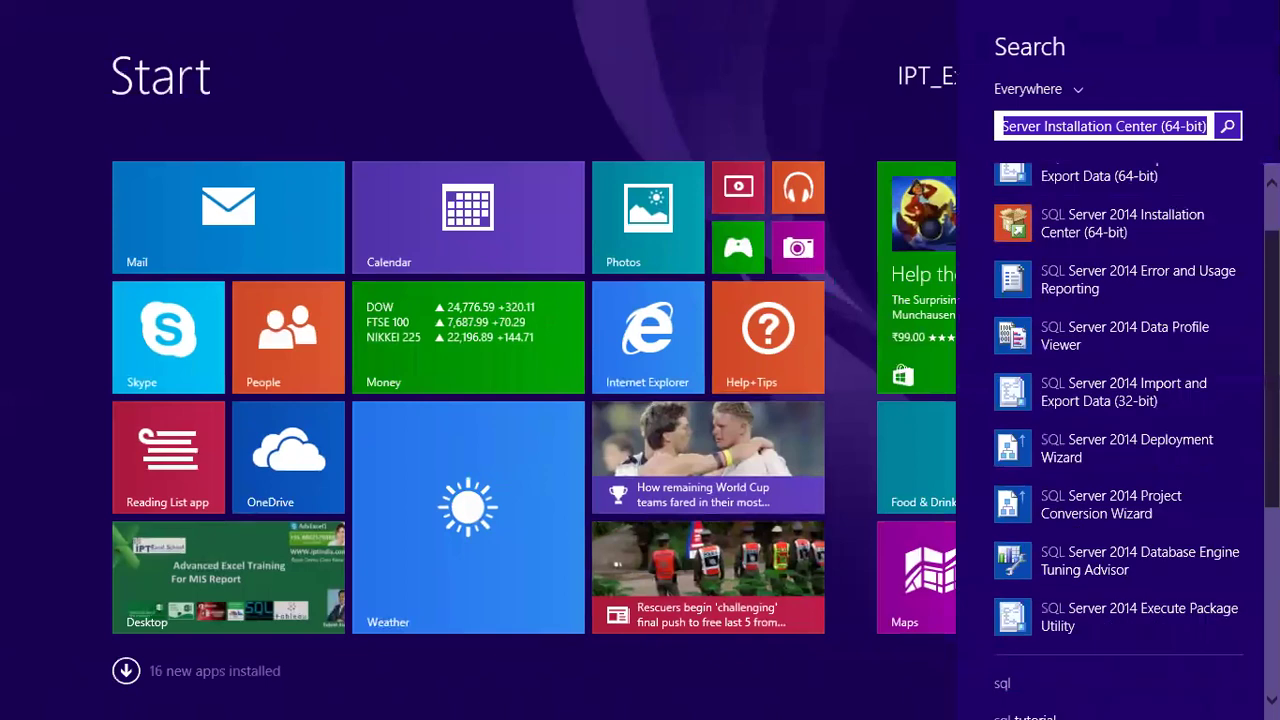
key("Up")
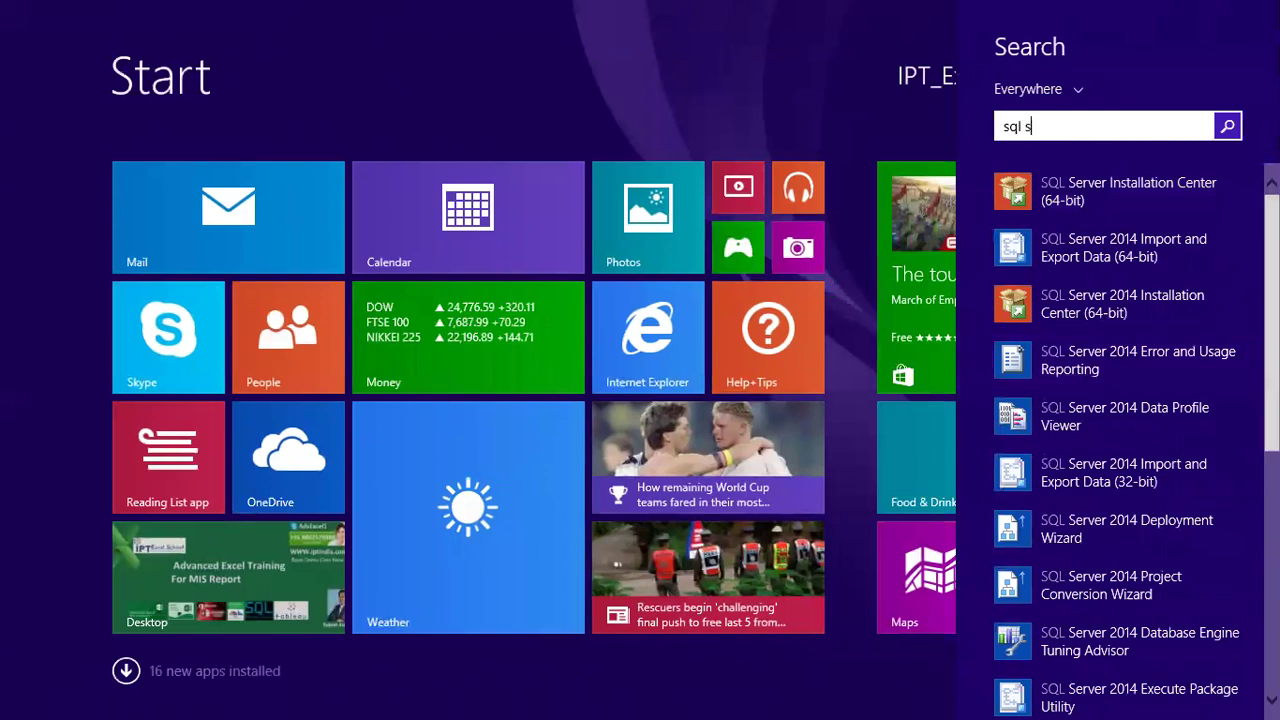
key("Down")
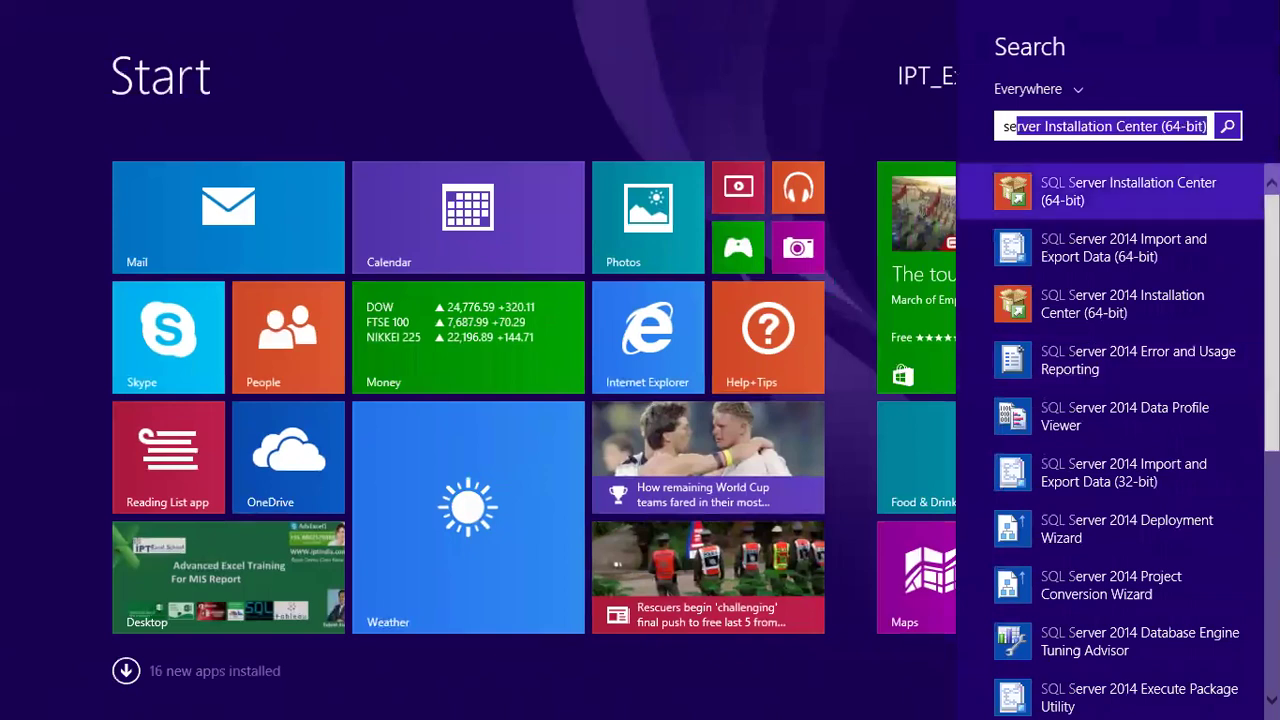
key("Up")
type("sever")
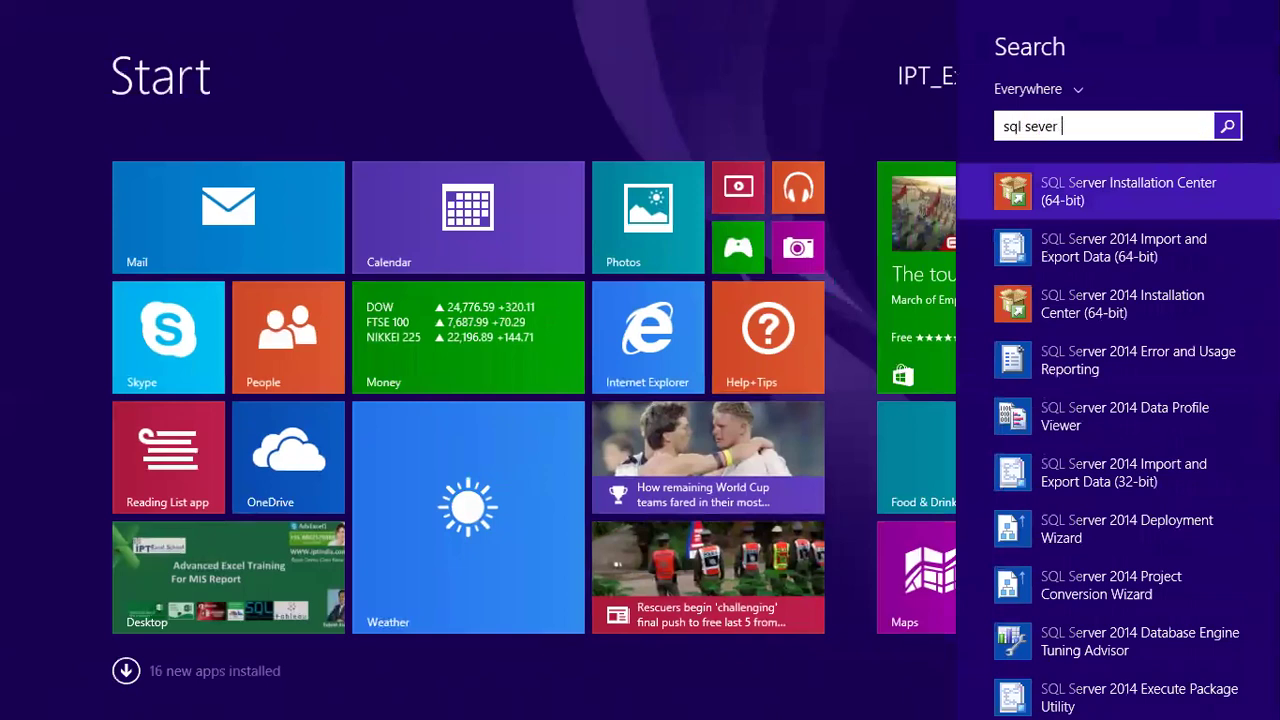
type(" m")
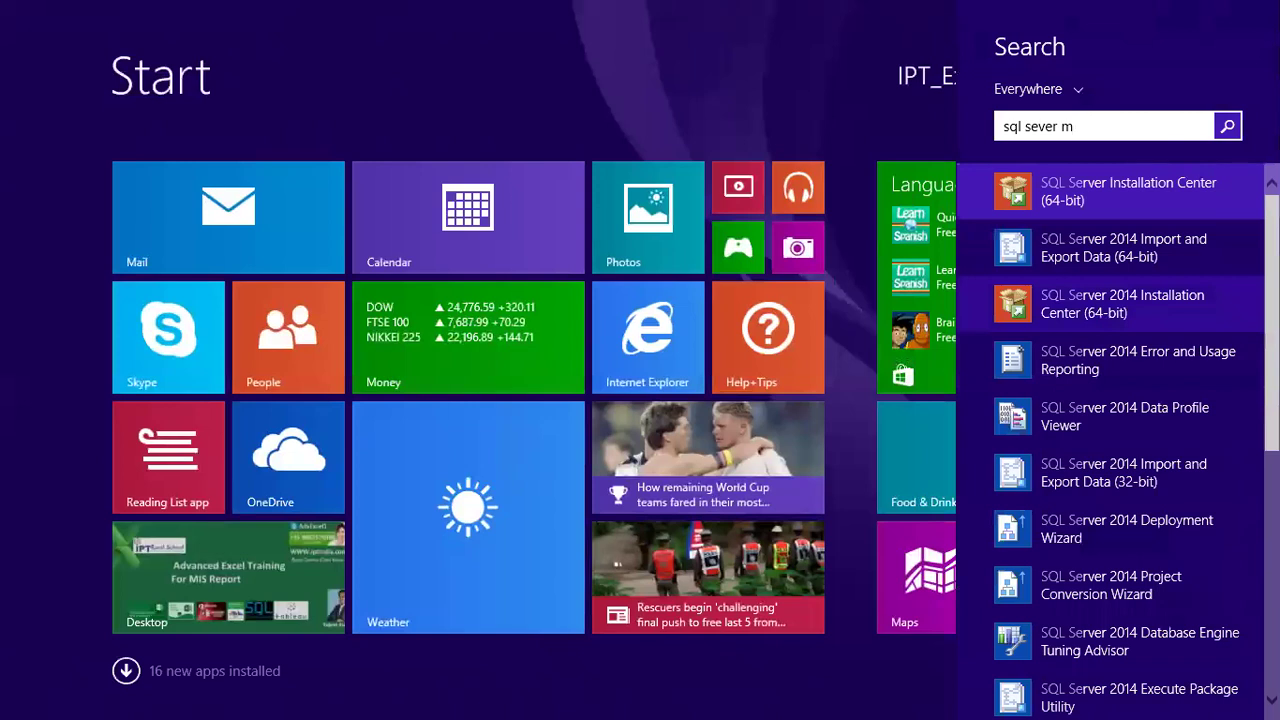
scroll(1110, 400, "down", 3)
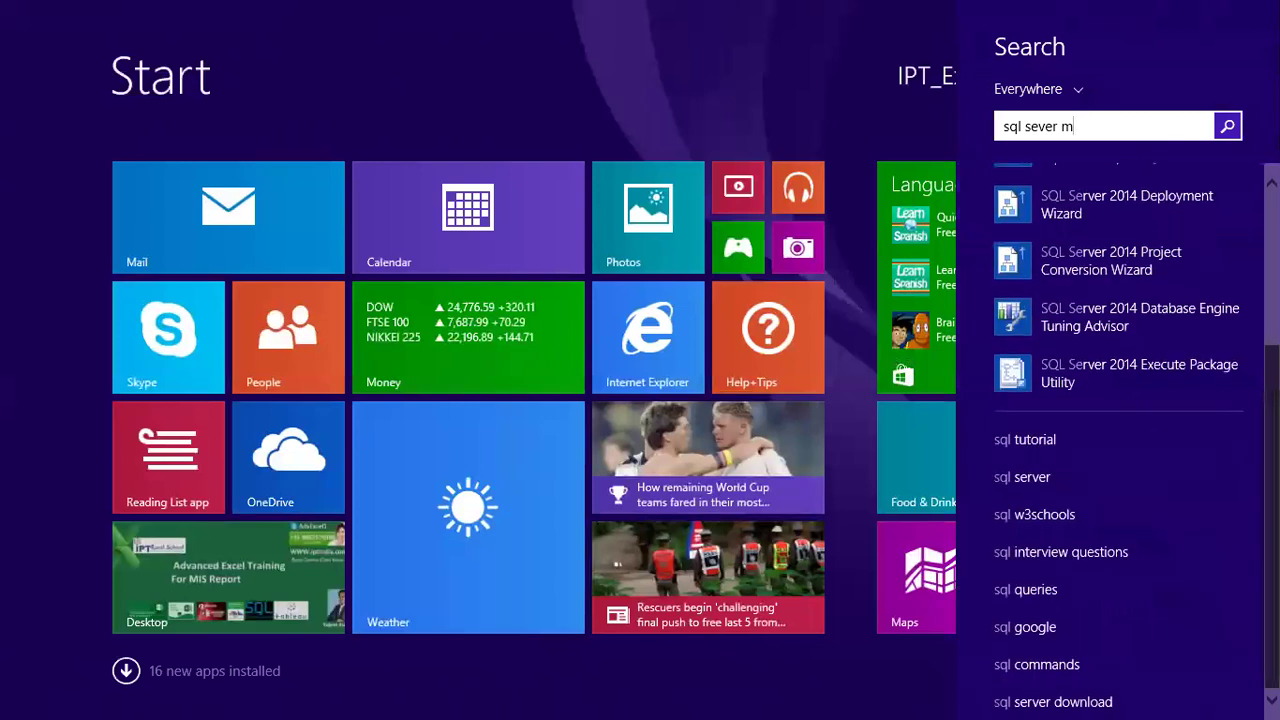
scroll(1117, 400, "up", 2)
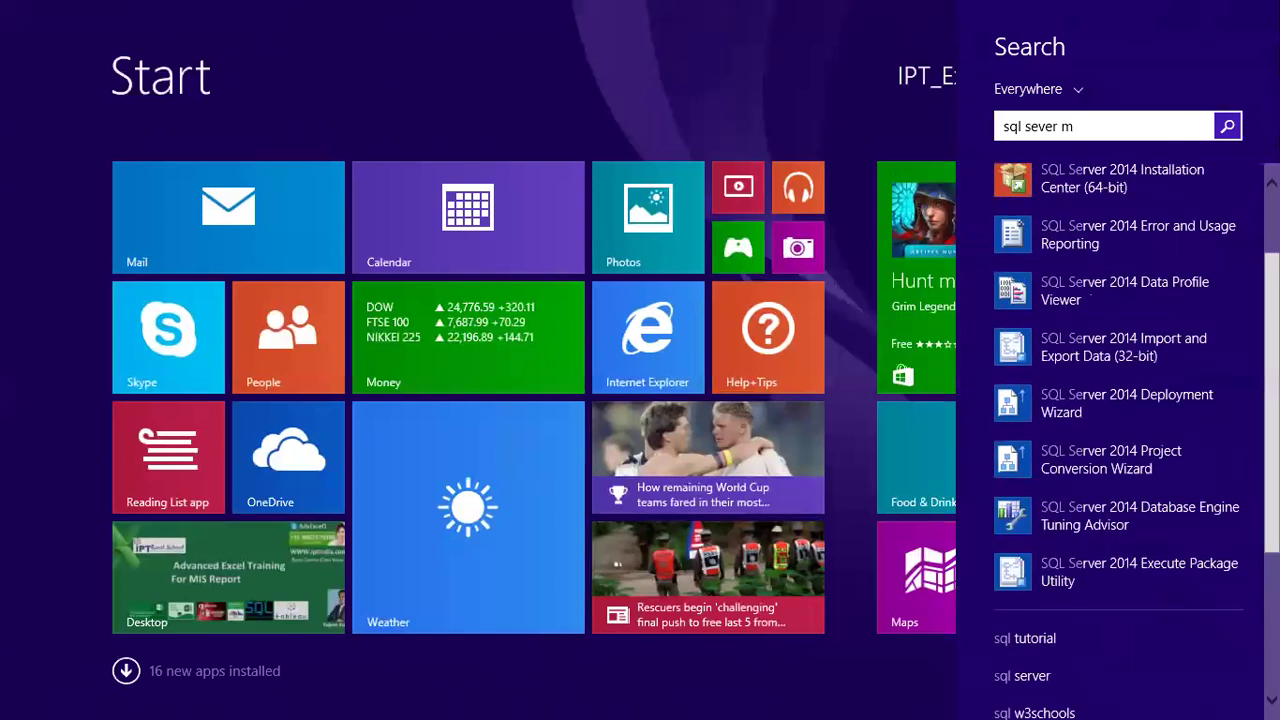
key("ctrl+a")
key("BackSpace")
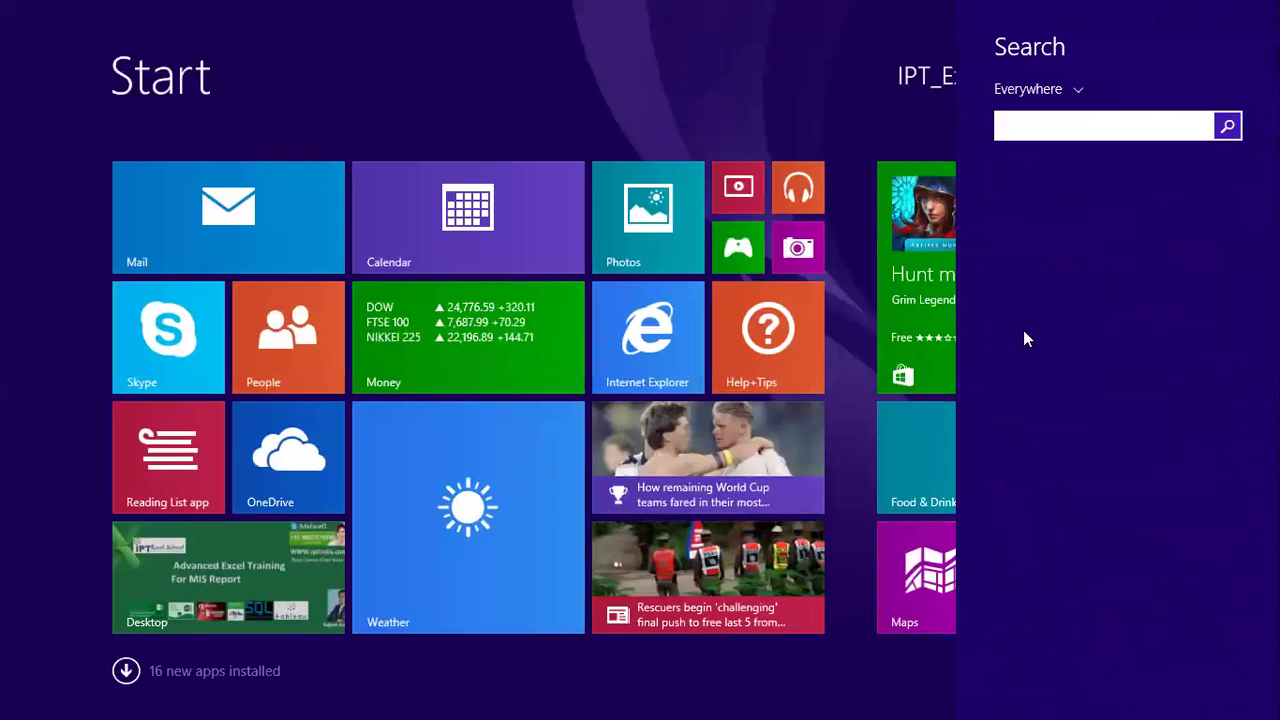
key("Escape")
Step: From the Apps by name list, launch SQL Server 2014 Management Studio
left_click(125, 671)
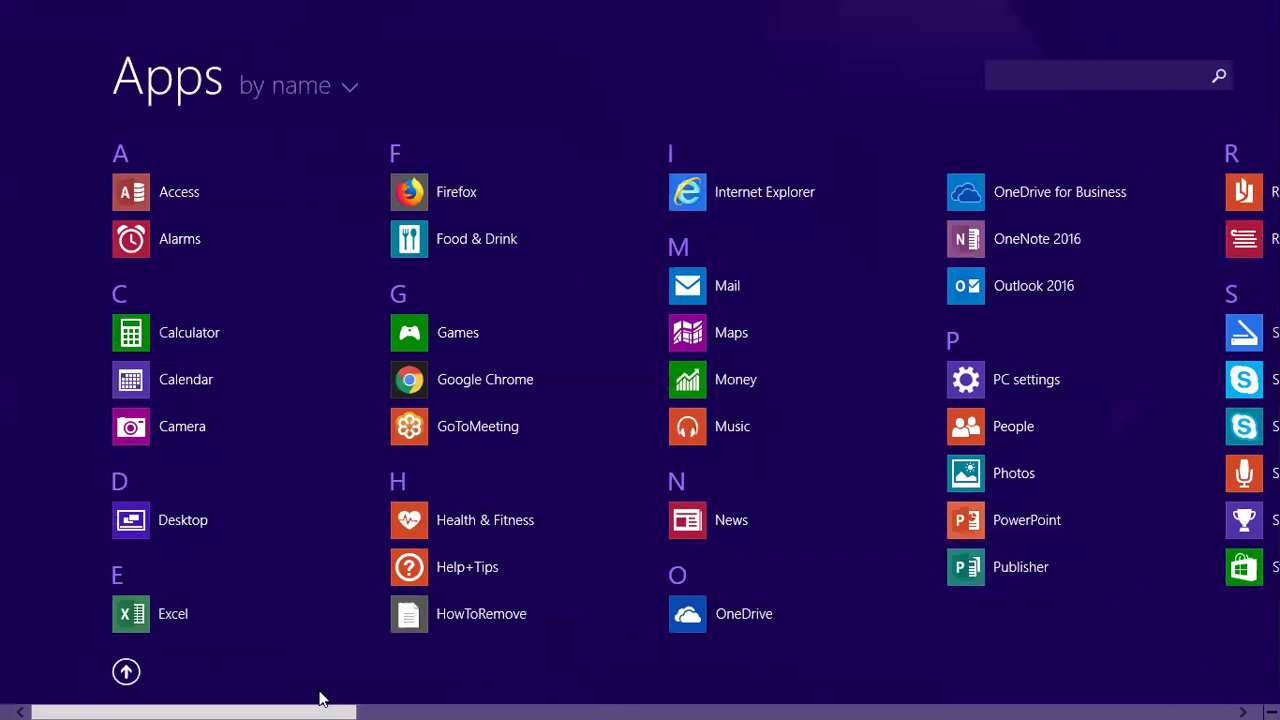
scroll(392, 698, "down", 1)
scroll(430, 698, "down", 5)
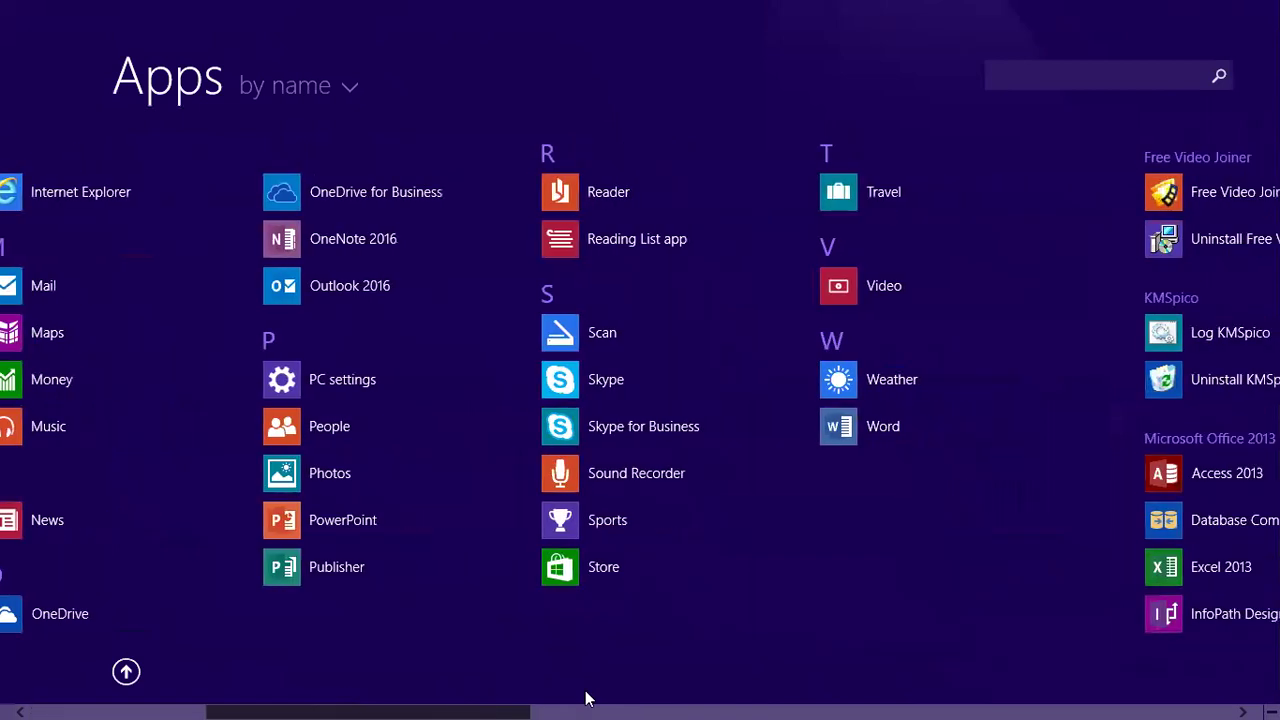
scroll(586, 698, "down", 3)
scroll(610, 698, "down", 2)
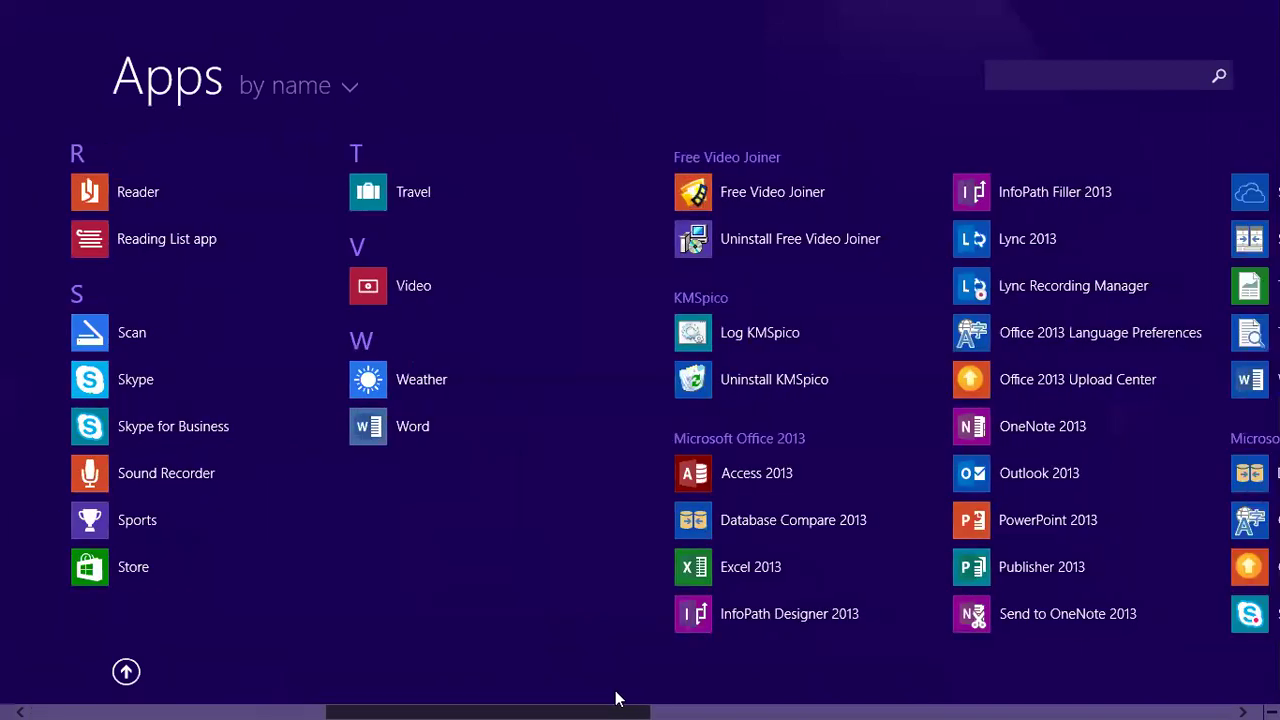
scroll(630, 698, "down", 3)
scroll(680, 697, "down", 2)
scroll(740, 696, "down", 6)
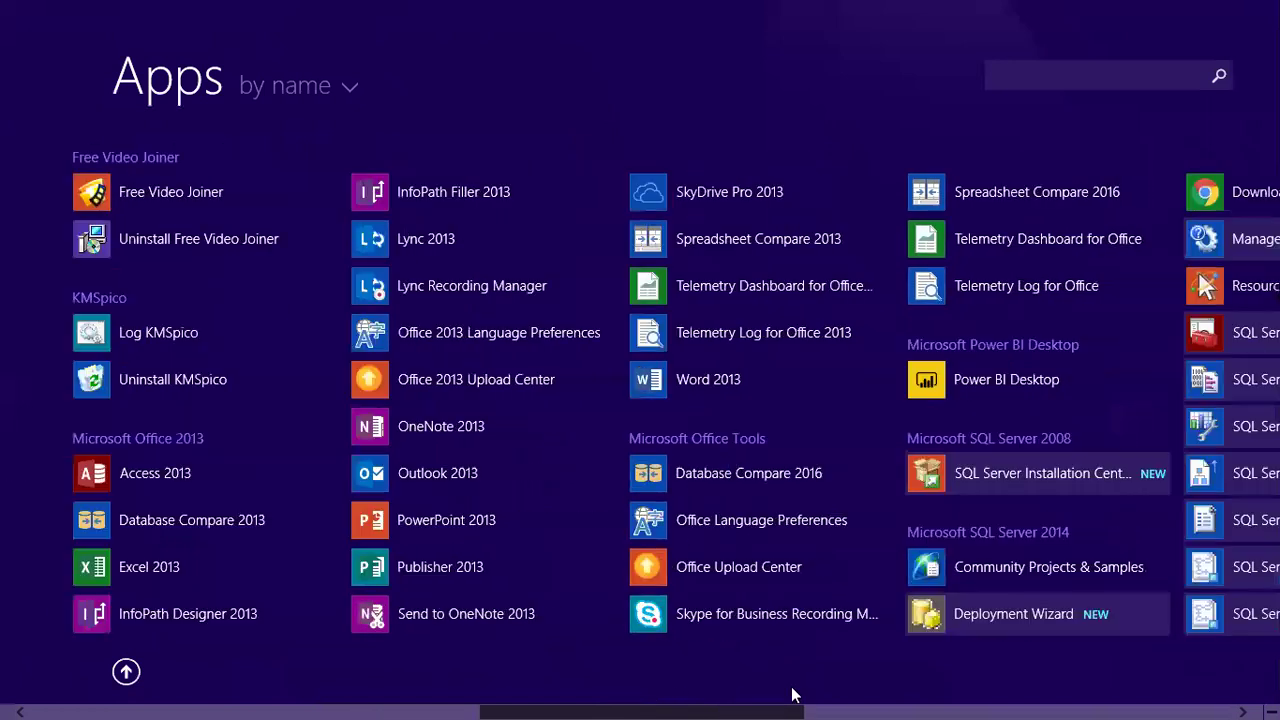
scroll(792, 695, "down", 1)
scroll(840, 690, "down", 3)
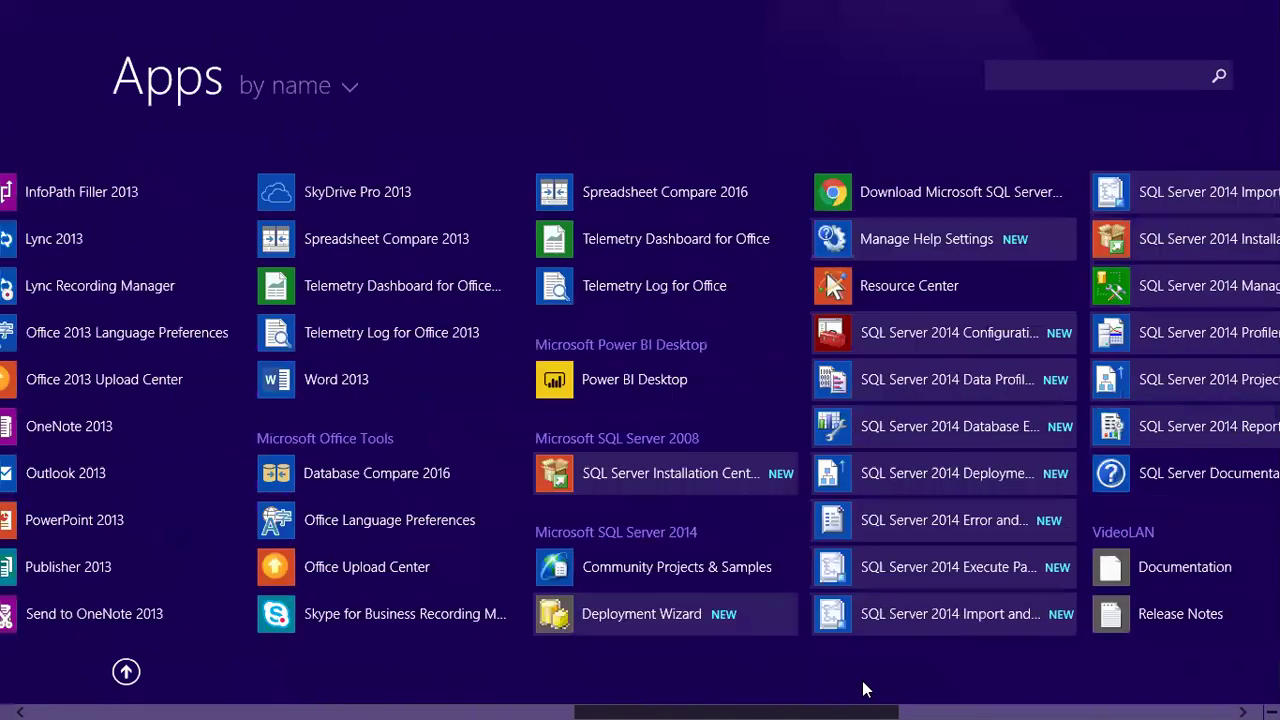
scroll(868, 689, "down", 1)
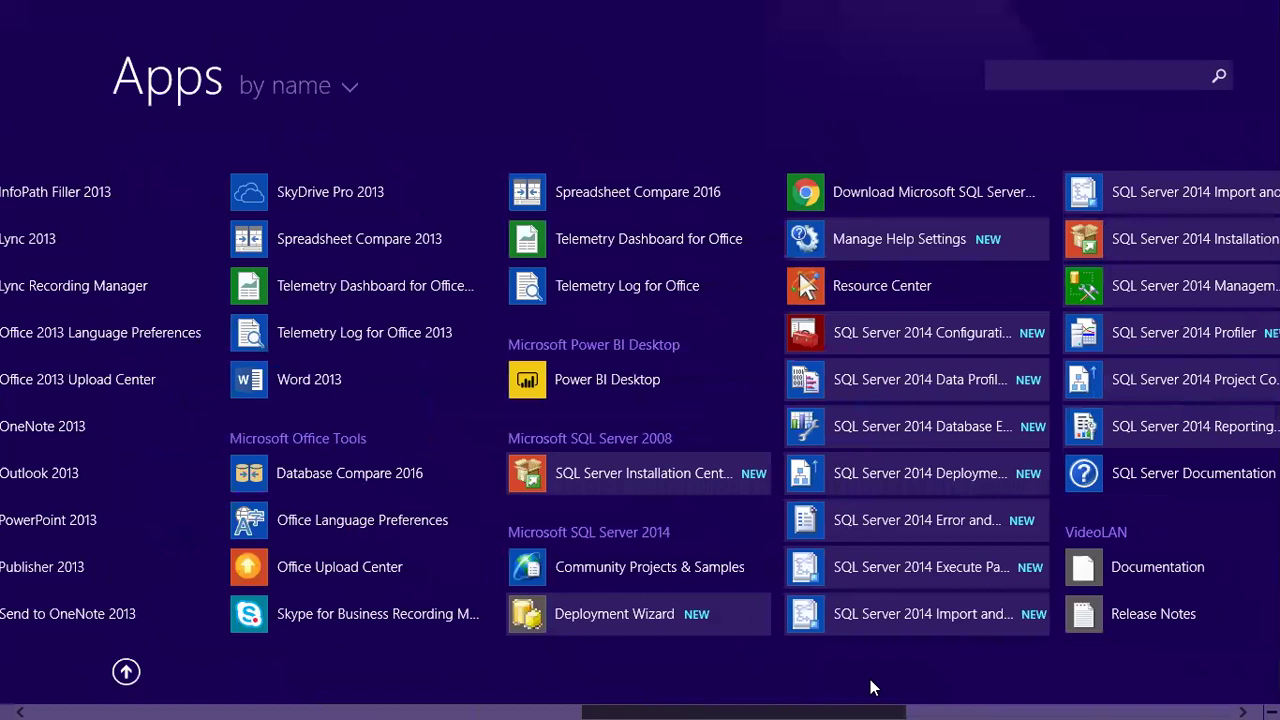
scroll(876, 688, "down", 1)
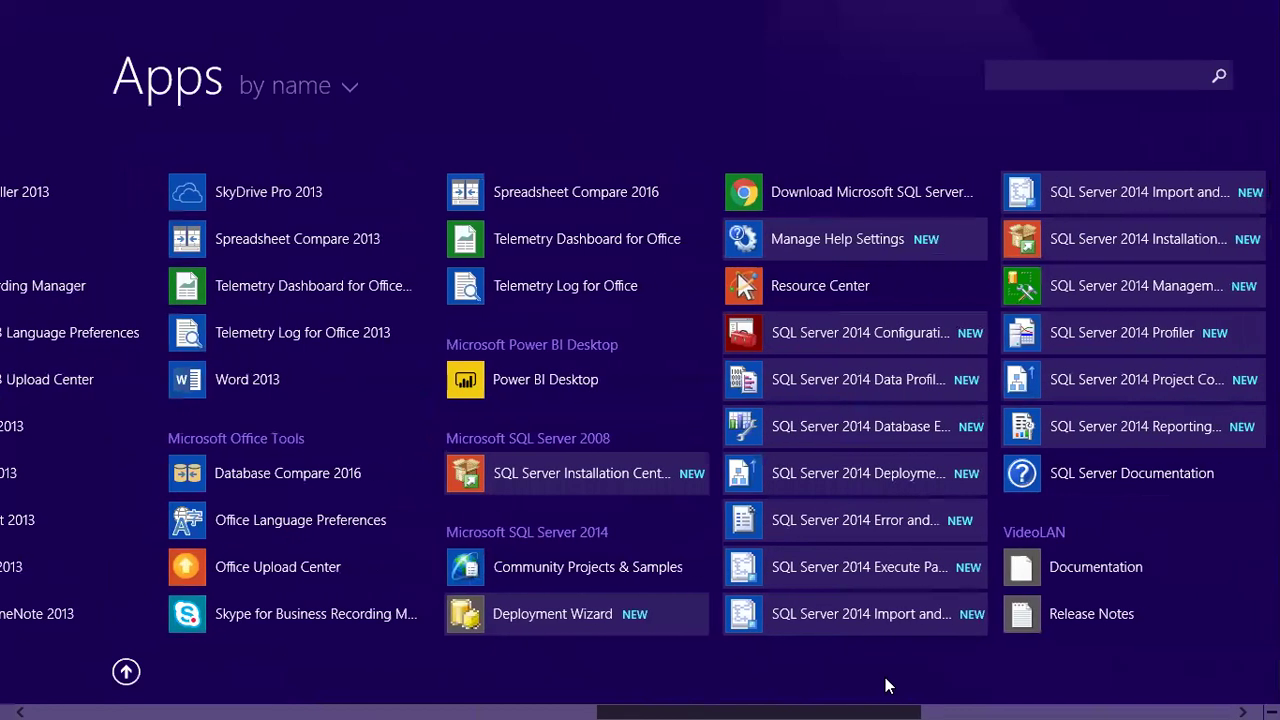
scroll(898, 682, "down", 1)
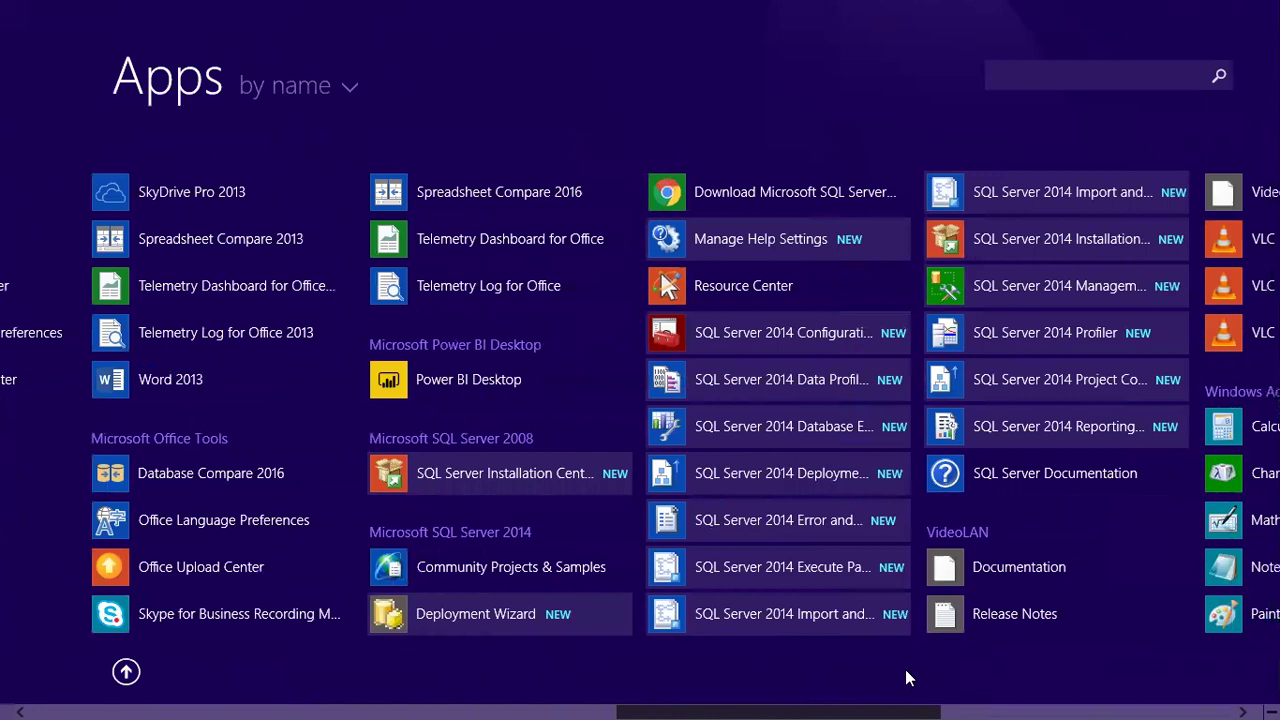
left_click(991, 285)
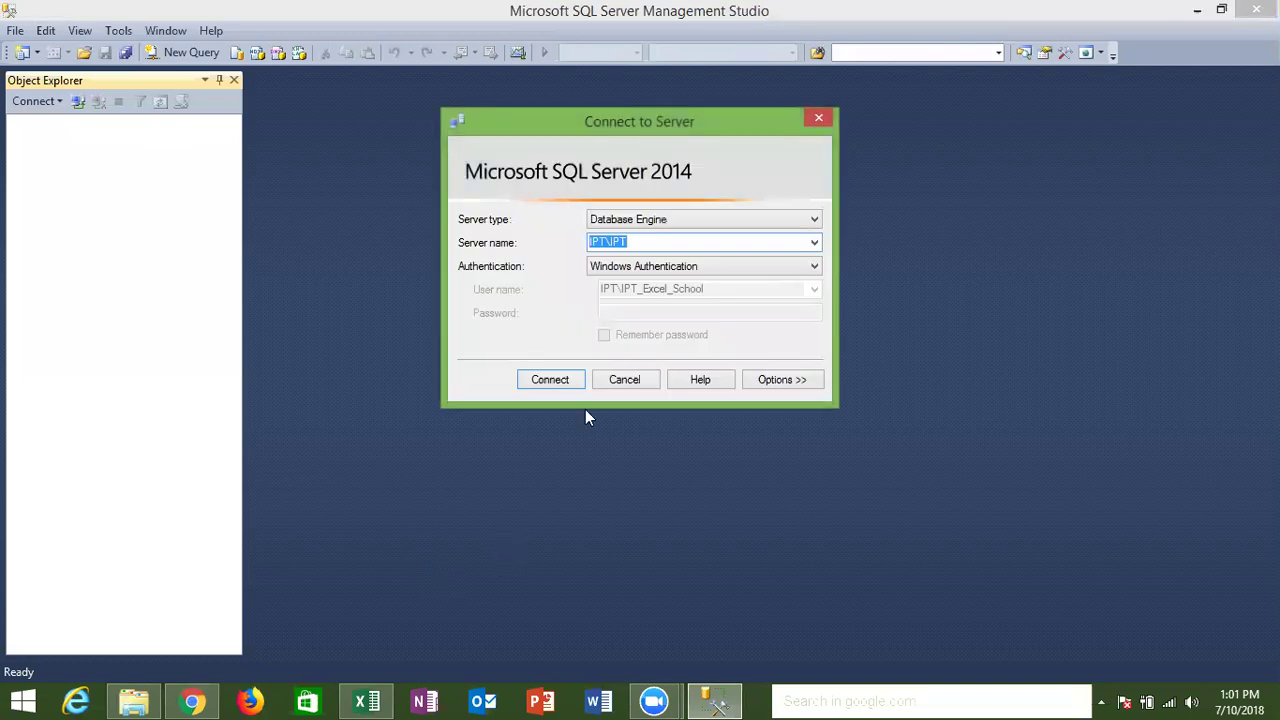
Step: Connect to the IPT\IPT Database Engine server using Windows Authentication
left_click(561, 393)
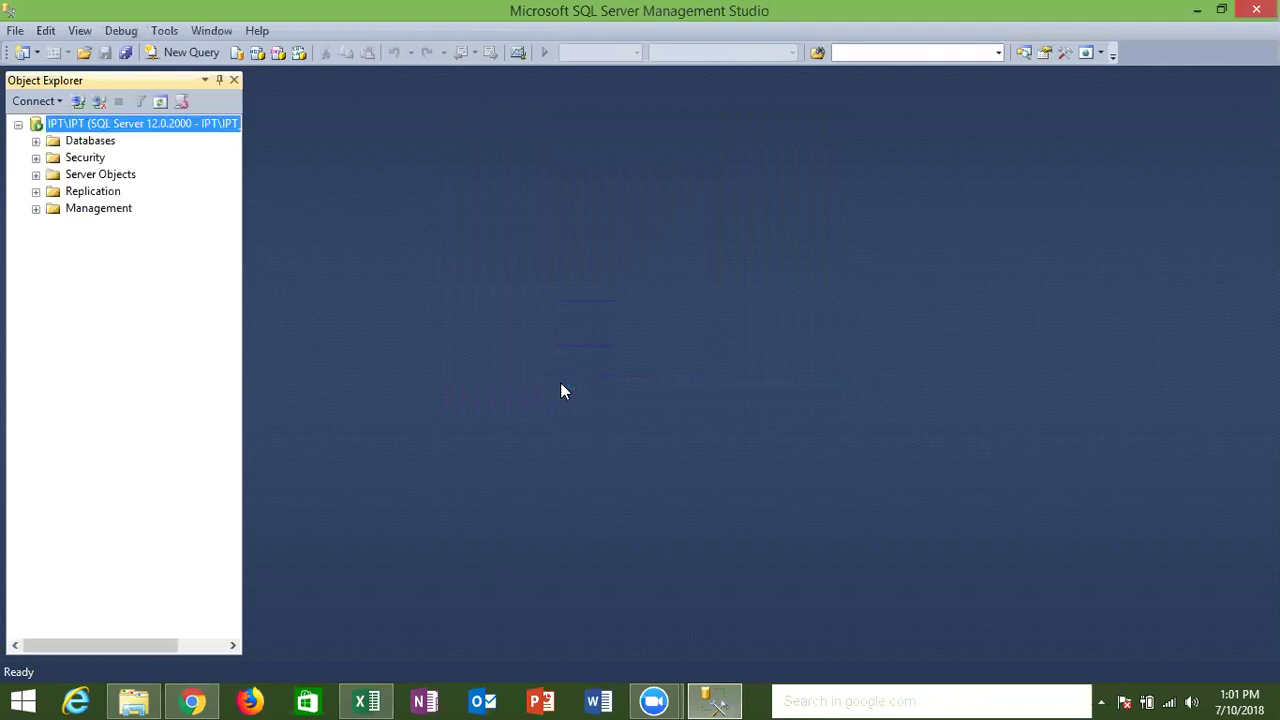
Step: Create a new database named SData under Databases and expand the database list
right_click(148, 129)
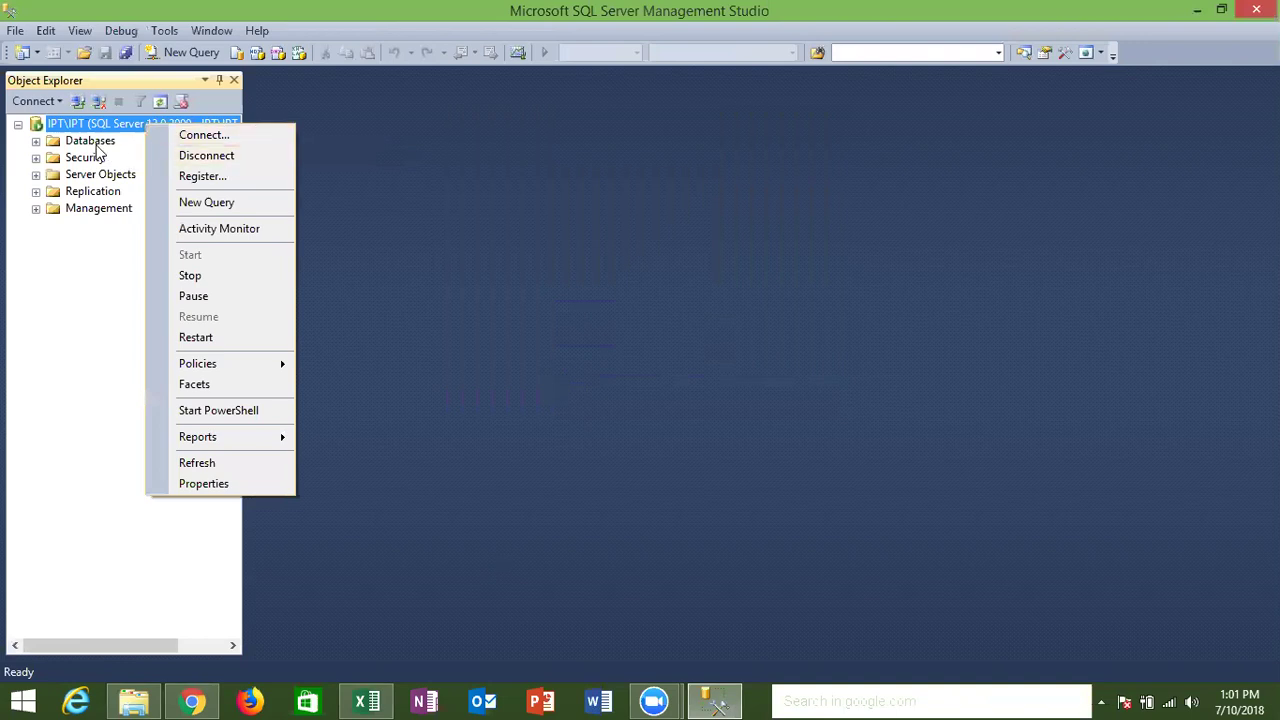
left_click(97, 147)
right_click(97, 147)
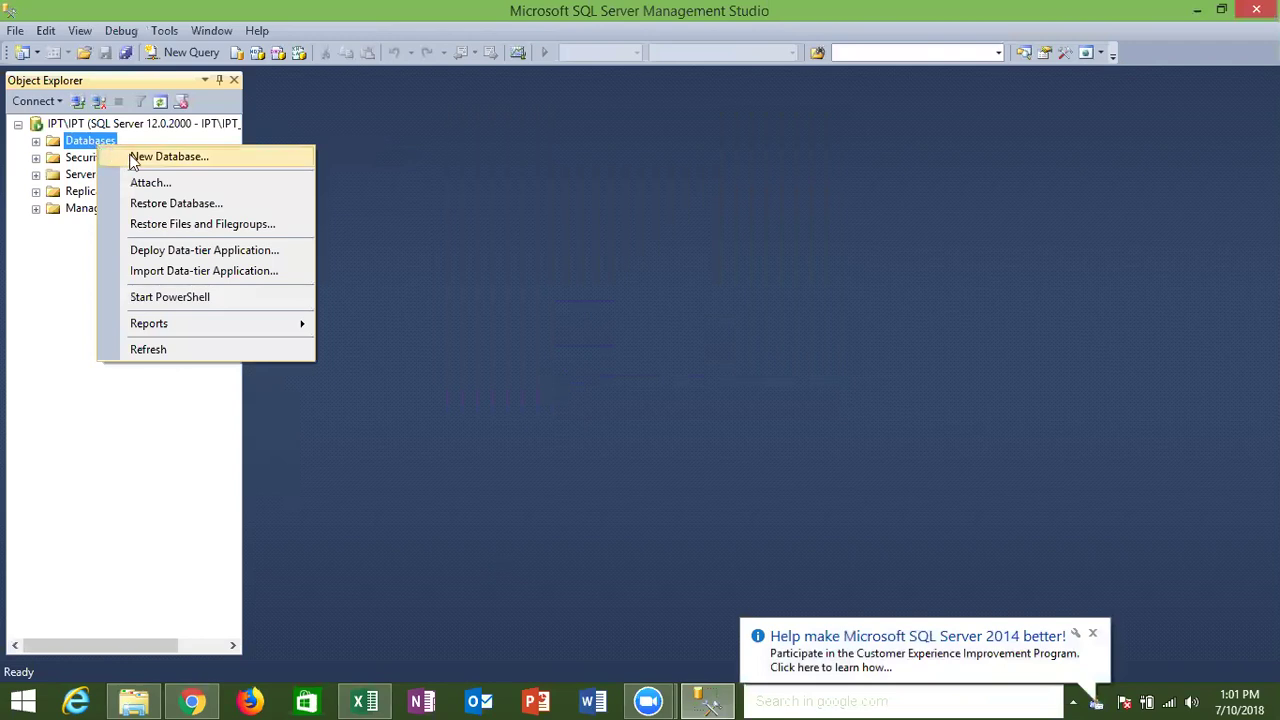
left_click(129, 153)
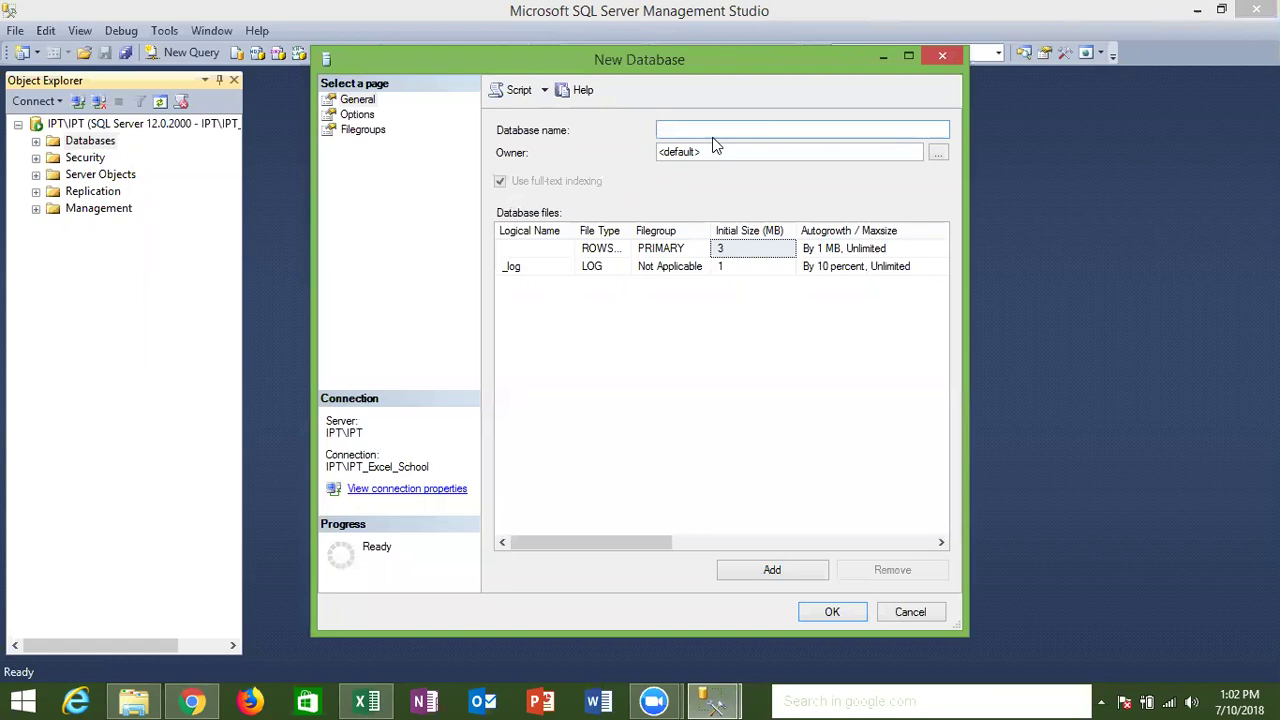
type("SData")
left_click(833, 613)
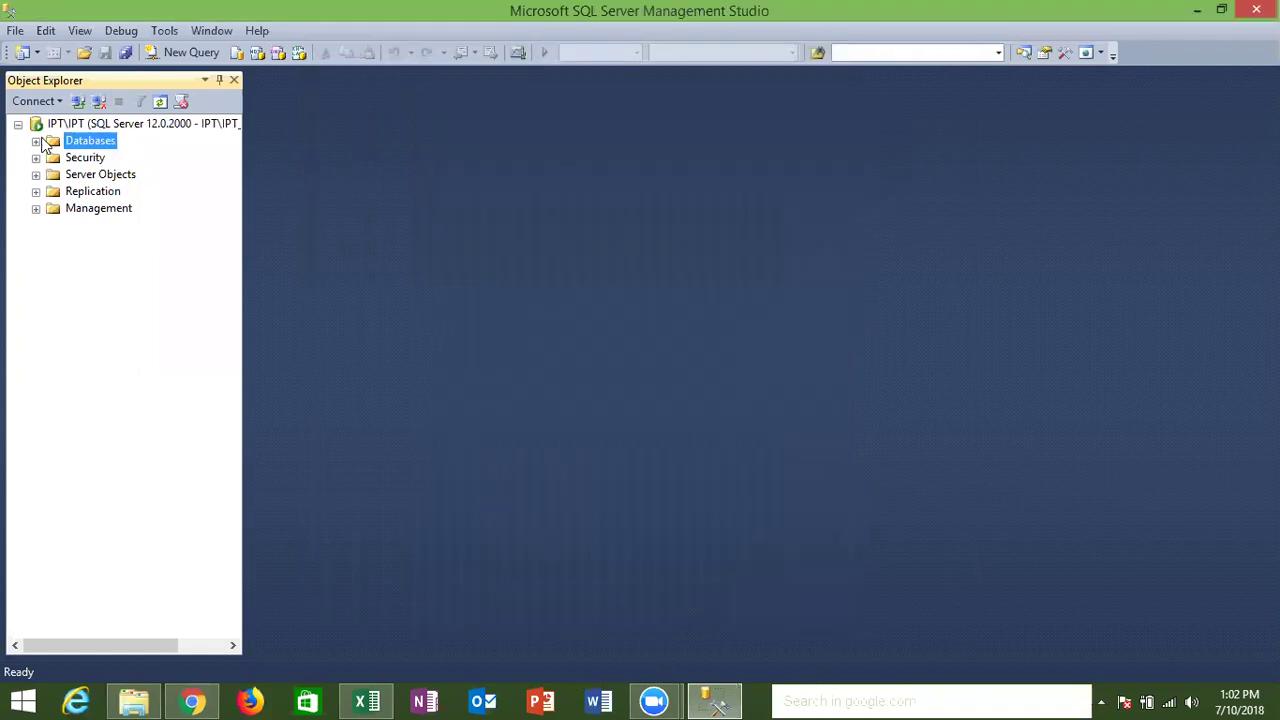
left_click(36, 141)
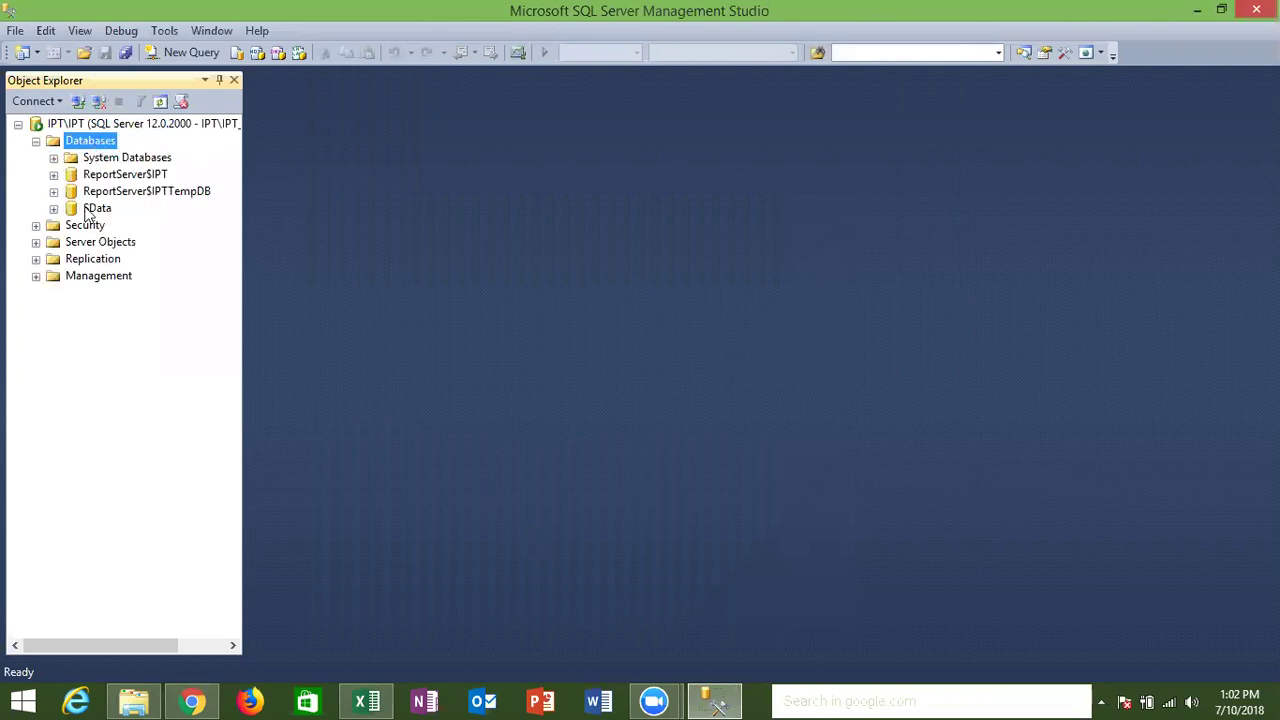
Step: Select the SData database and cancel the New Database form that opened by mistake
left_click(86, 206)
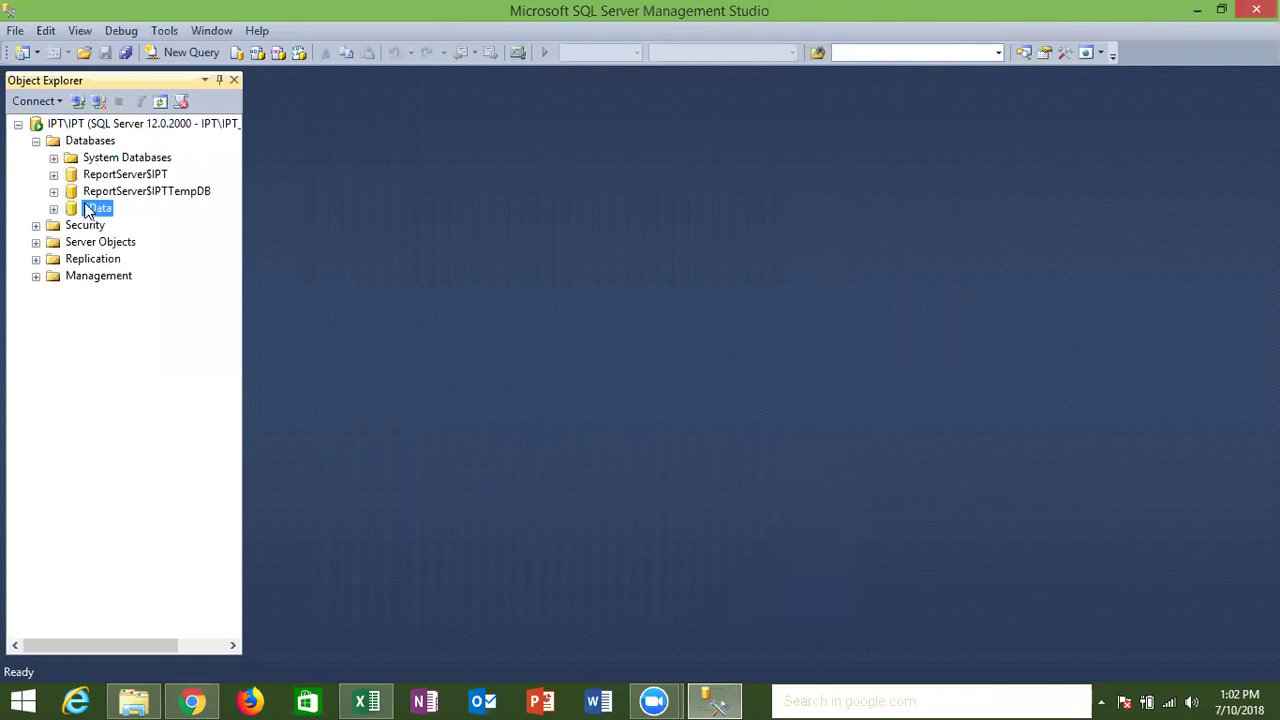
right_click(100, 209)
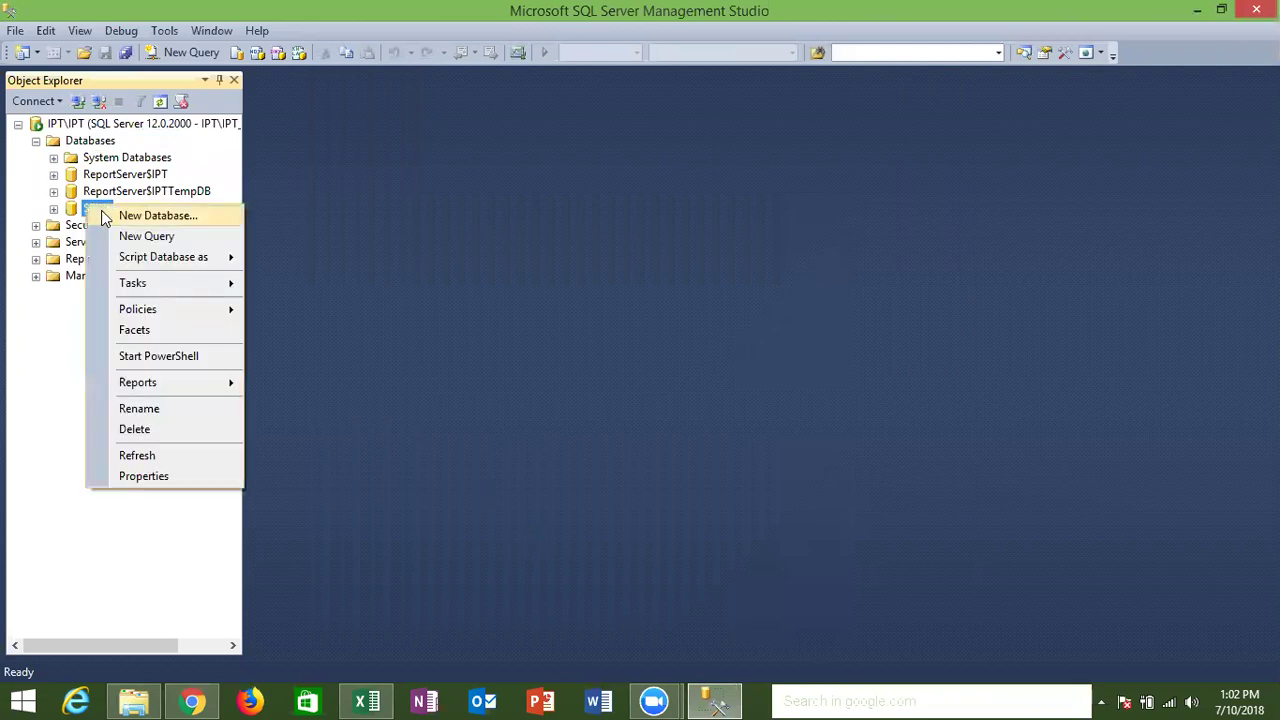
key("m")
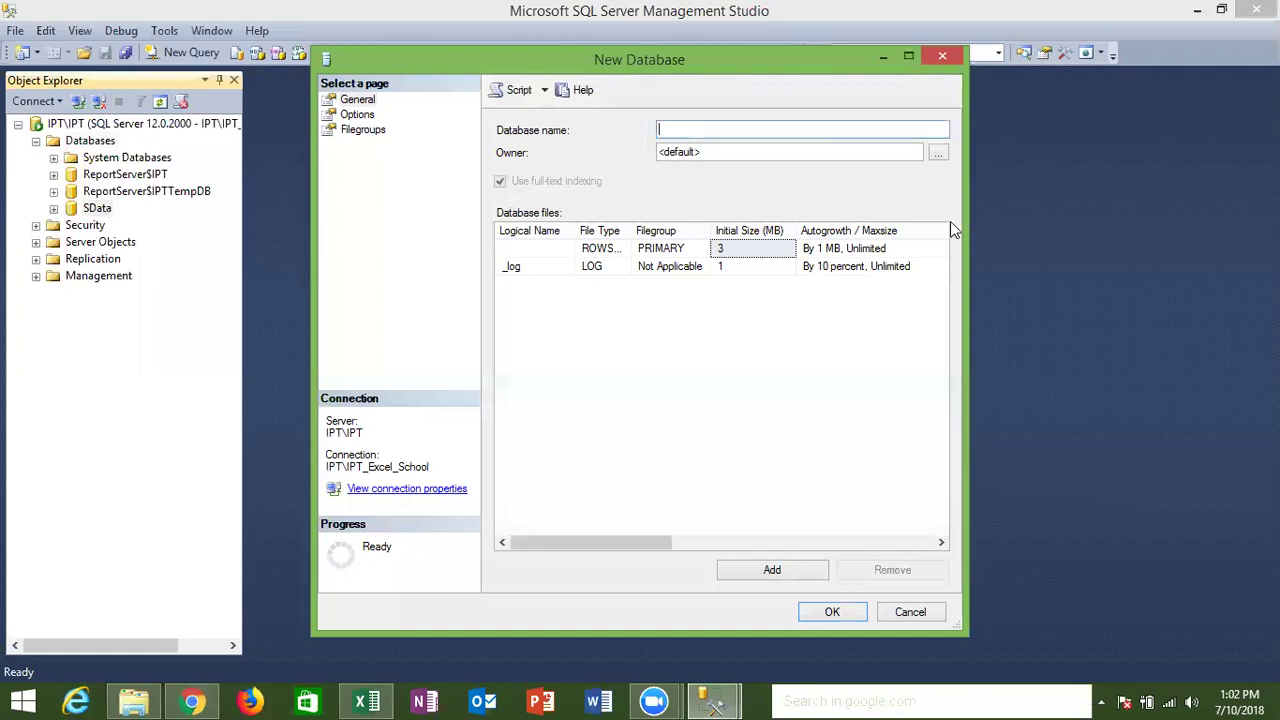
left_click(910, 612)
Step: Expand SData and start a new table from its Tables folder
left_click(54, 208)
left_click(94, 243)
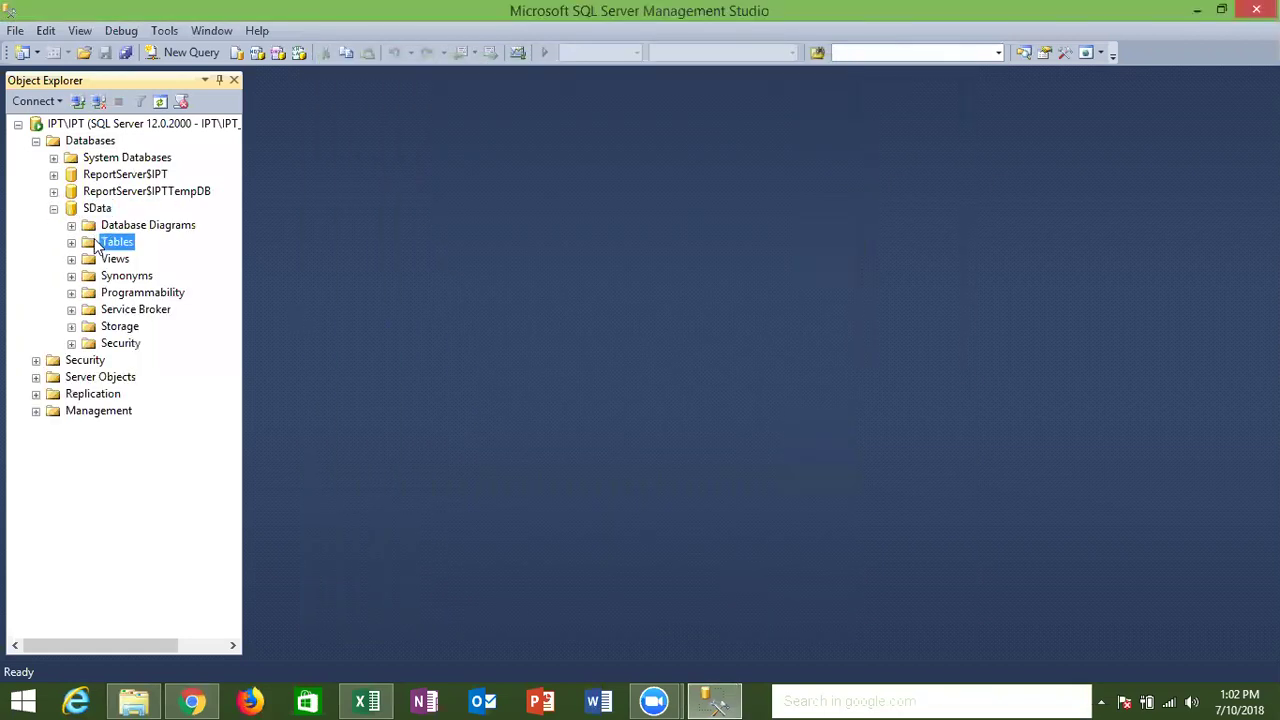
right_click(96, 246)
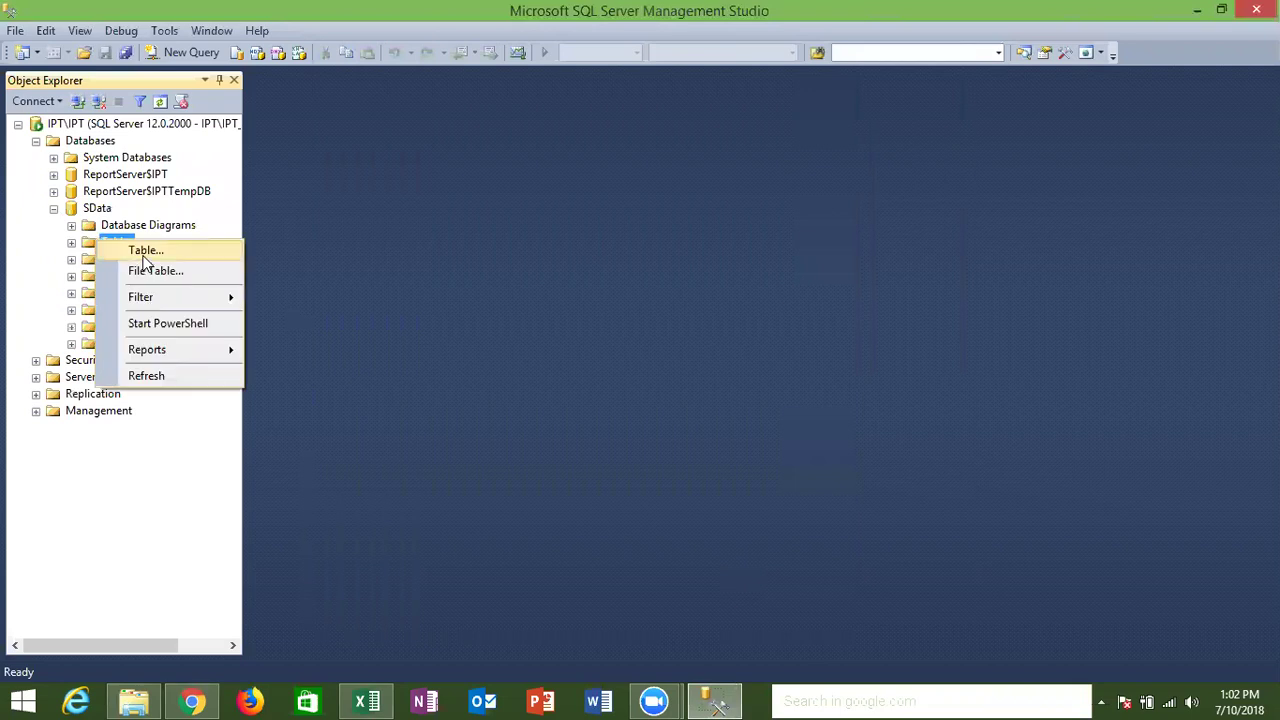
left_click(145, 252)
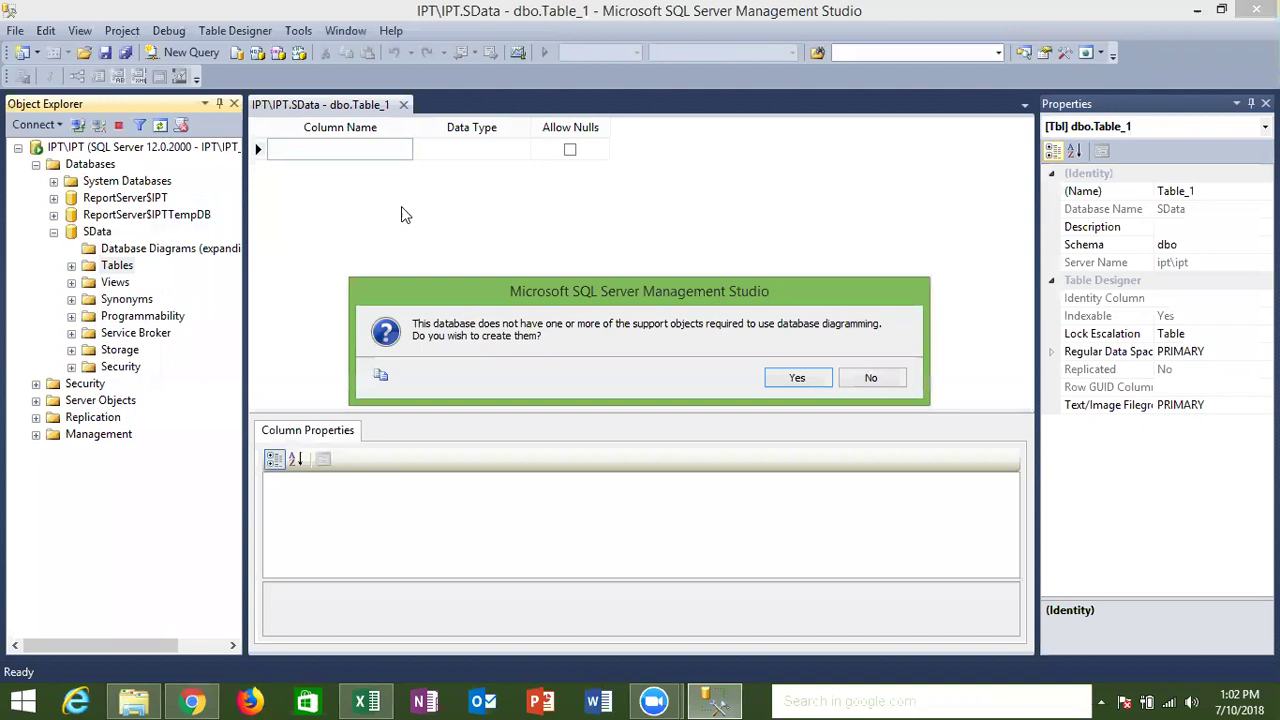
Step: Accept diagram support and add Name and City columns with the default nchar(10) type
left_click(812, 377)
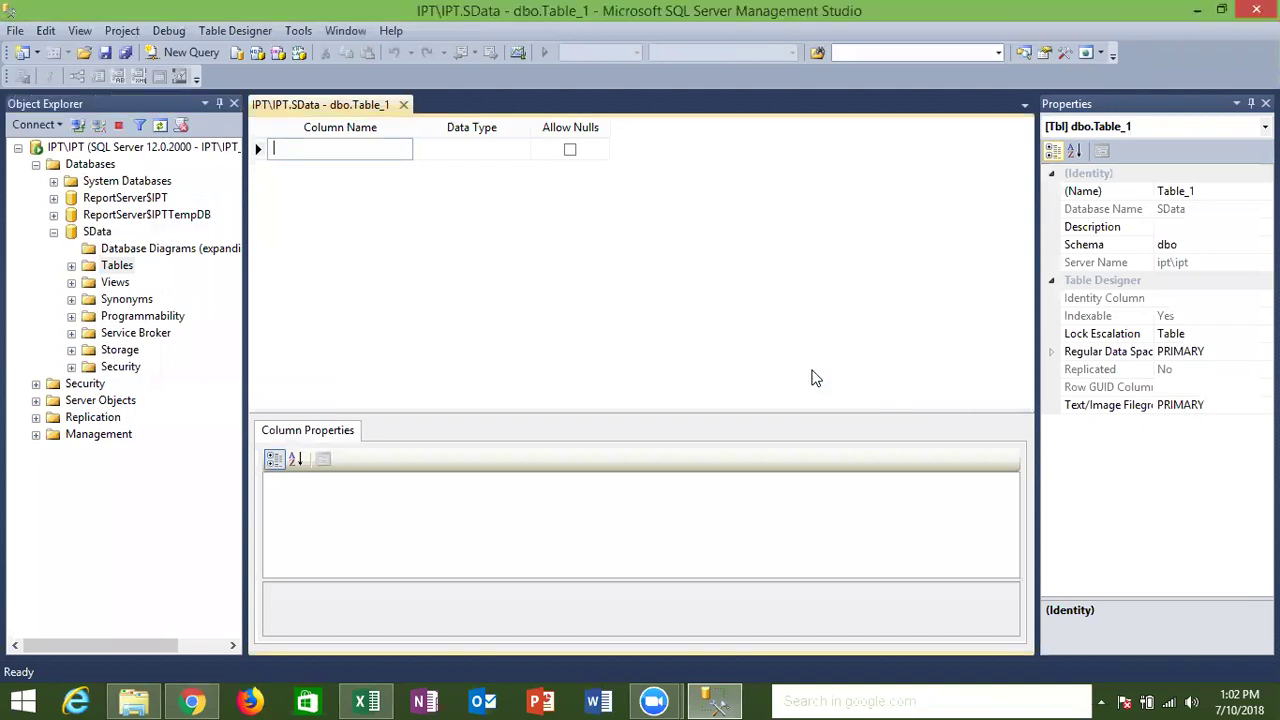
type("Nam")
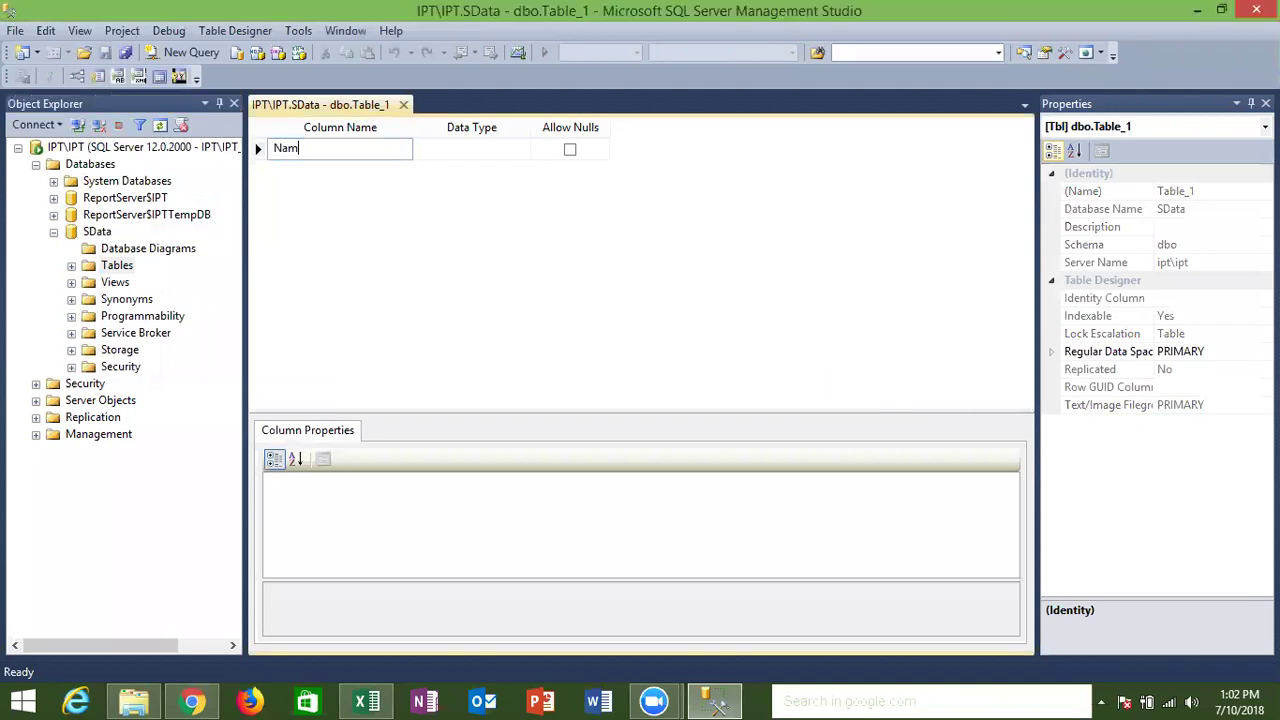
type("e")
key("Tab")
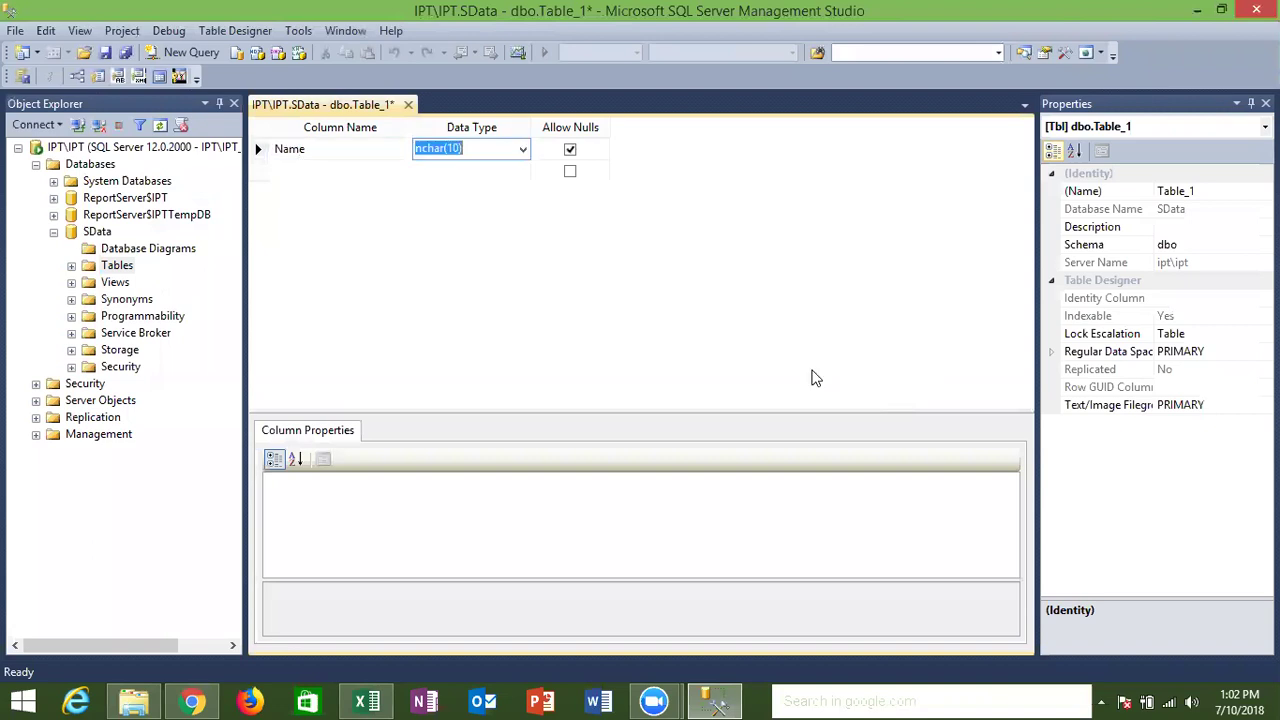
key("Tab")
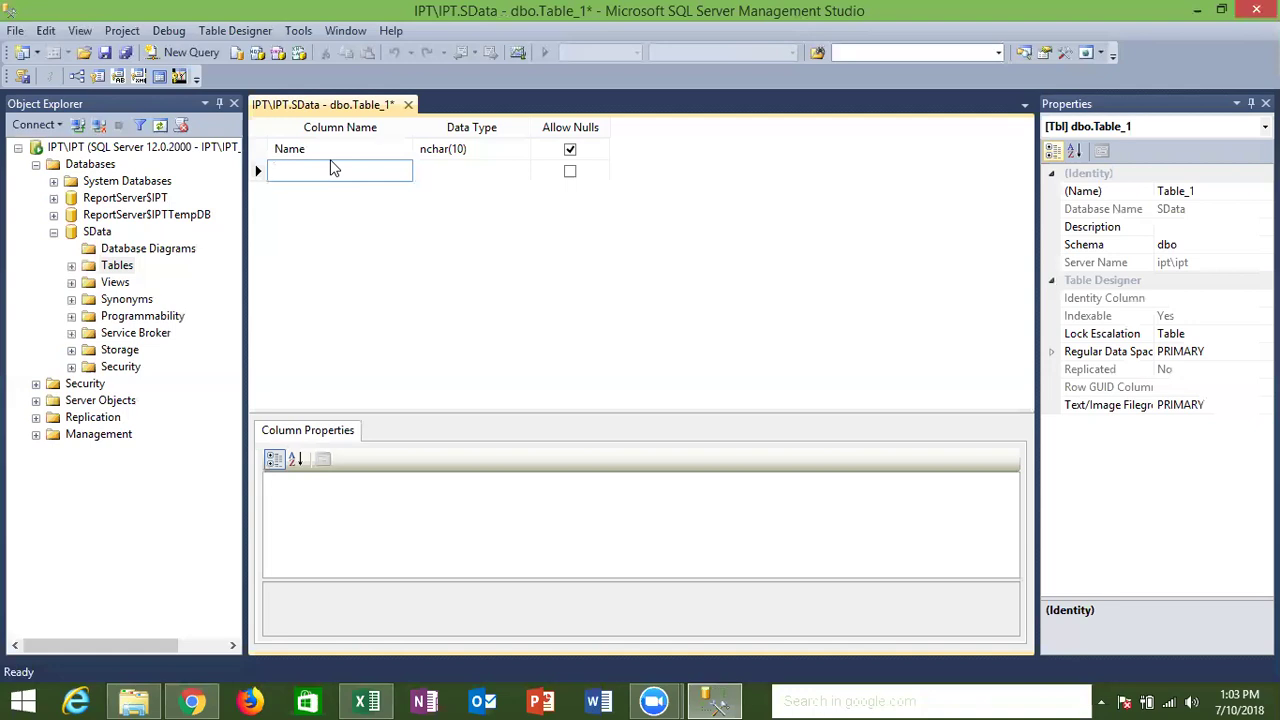
type("City")
key("Tab")
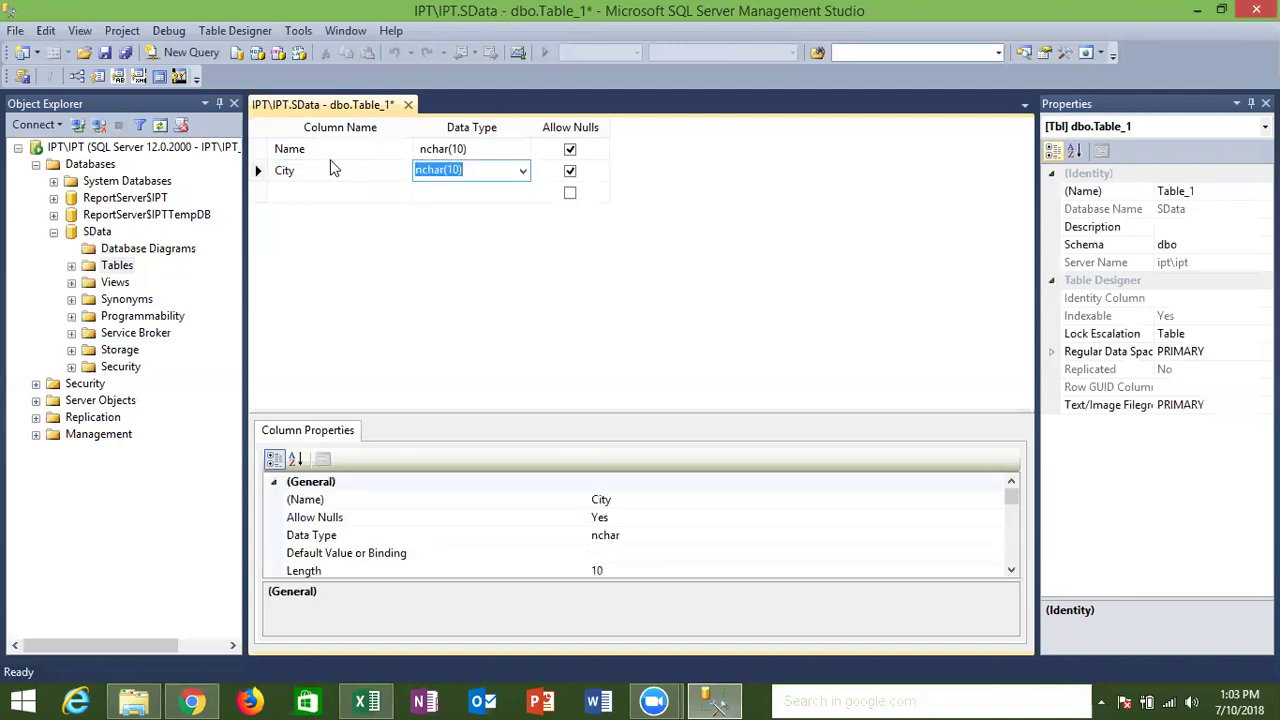
key("Tab")
Step: Add a Mobile column, fixing its misspelled name, then save the table as Table_1
key("Tab")
type("Mobil")
key("Tab")
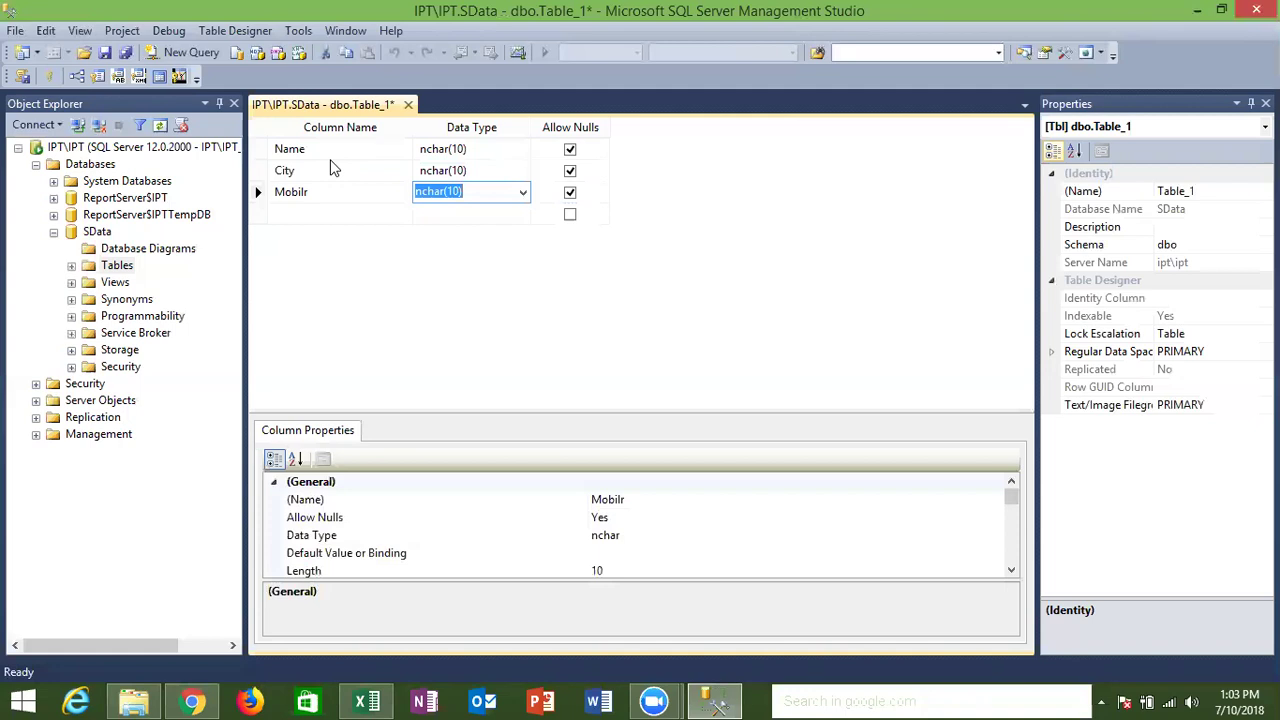
left_click(322, 192)
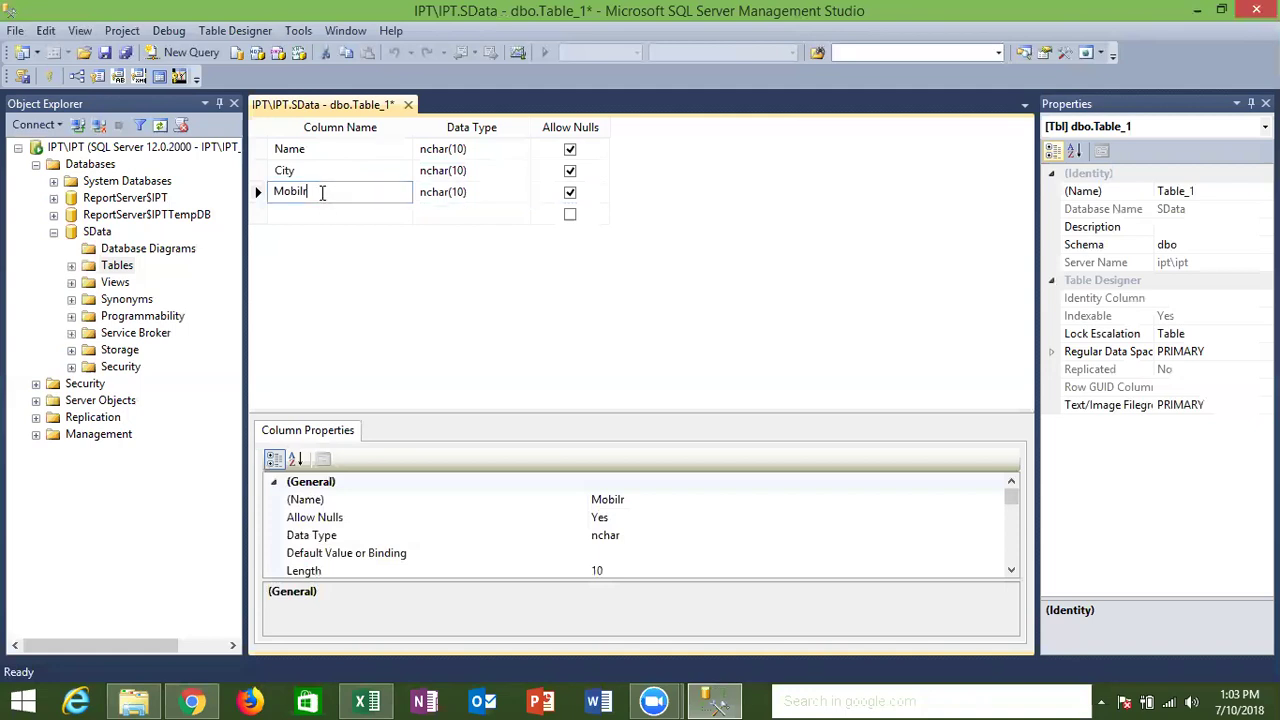
key("BackSpace")
type("e")
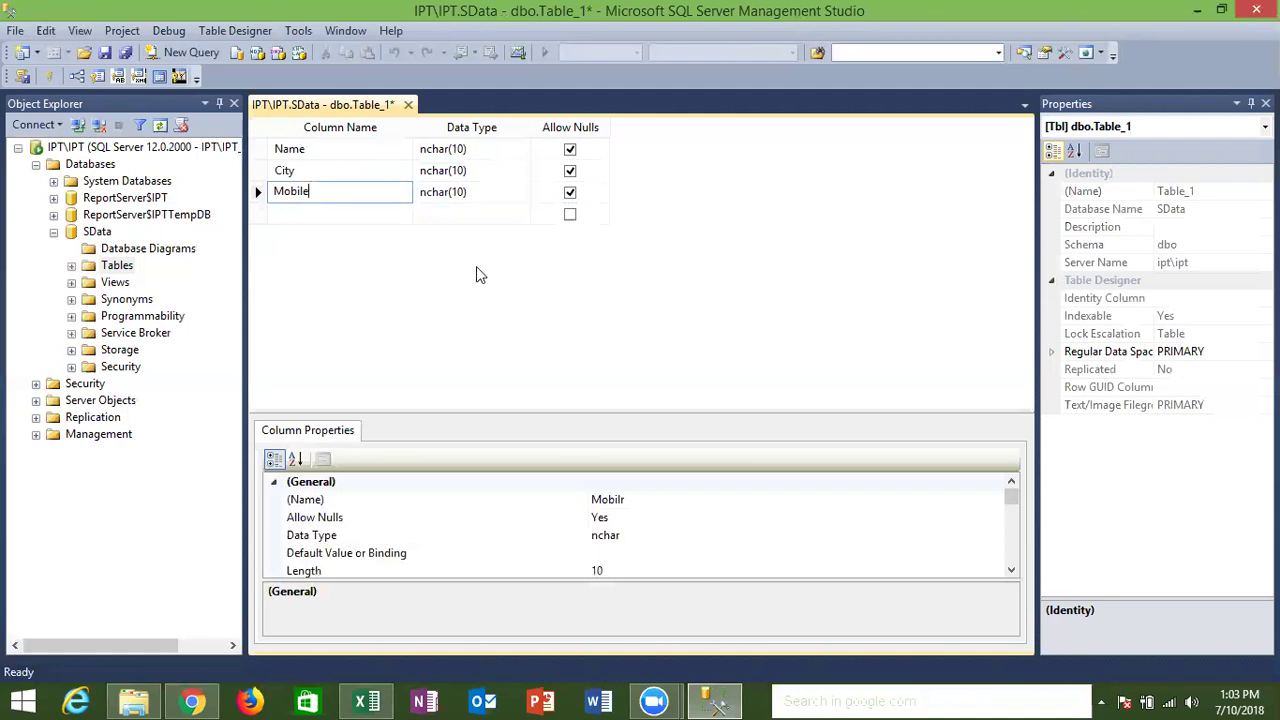
key("Return")
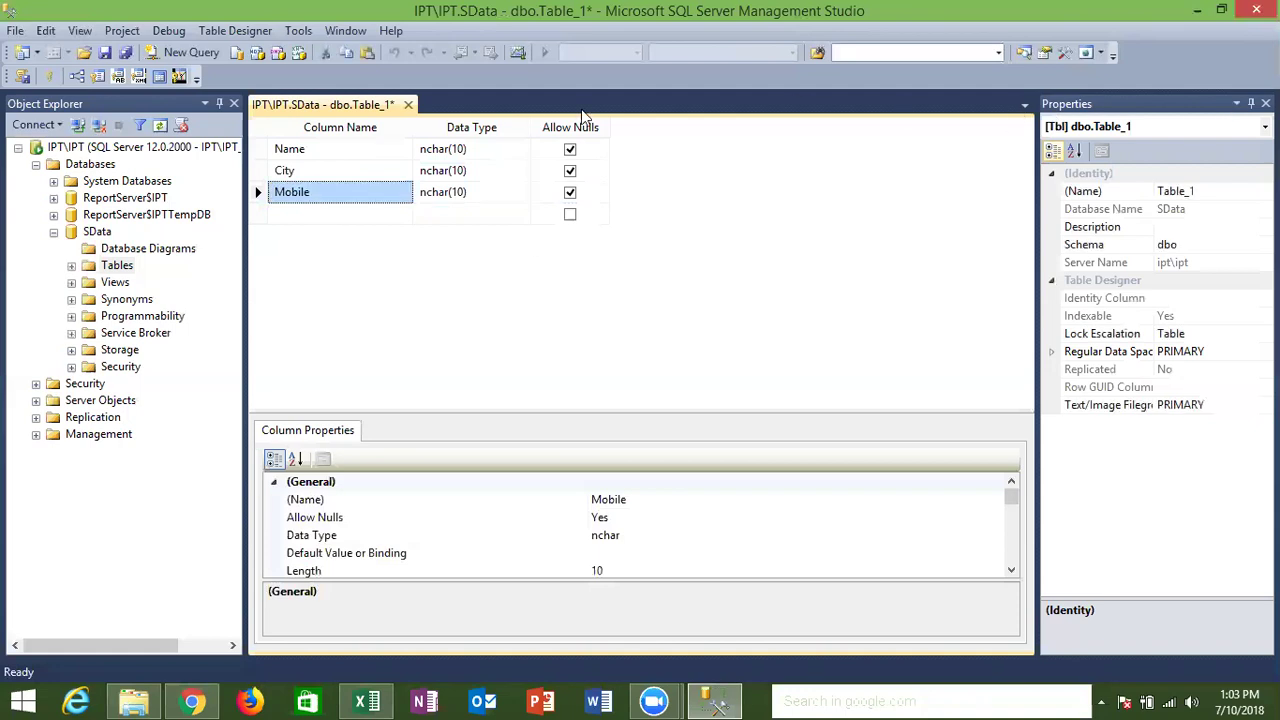
left_click(408, 104)
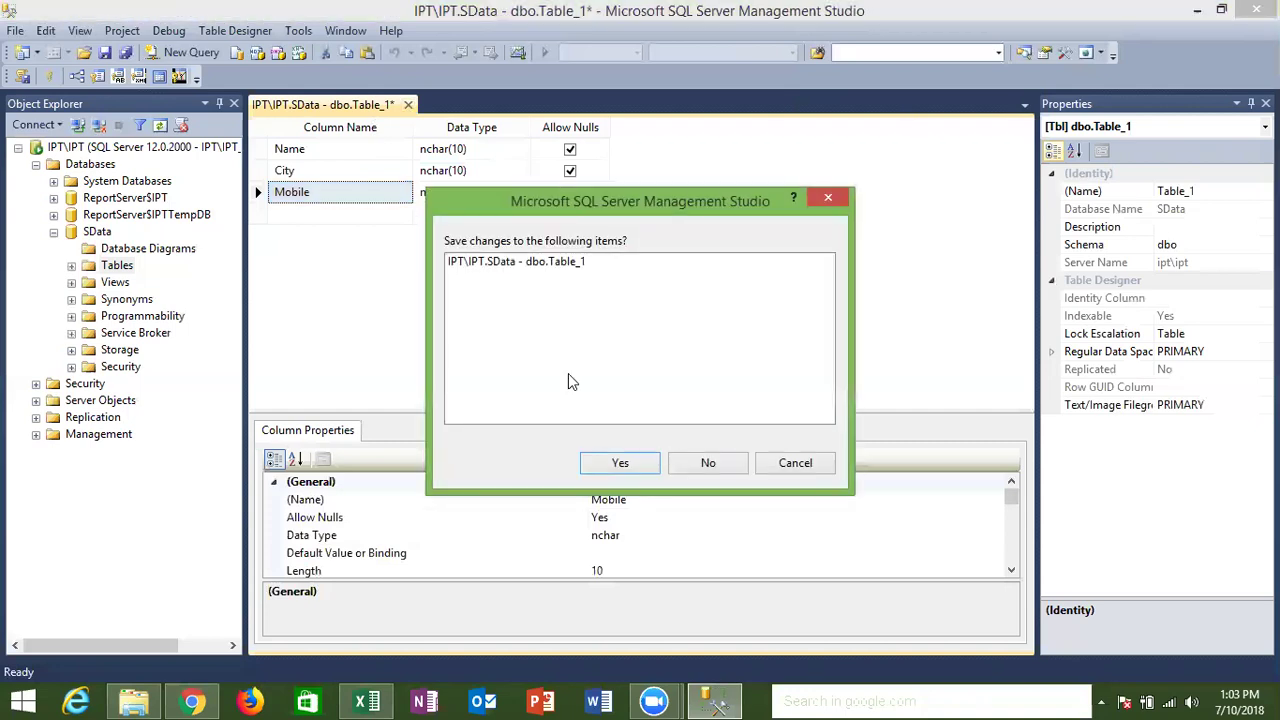
left_click(650, 464)
left_click(690, 378)
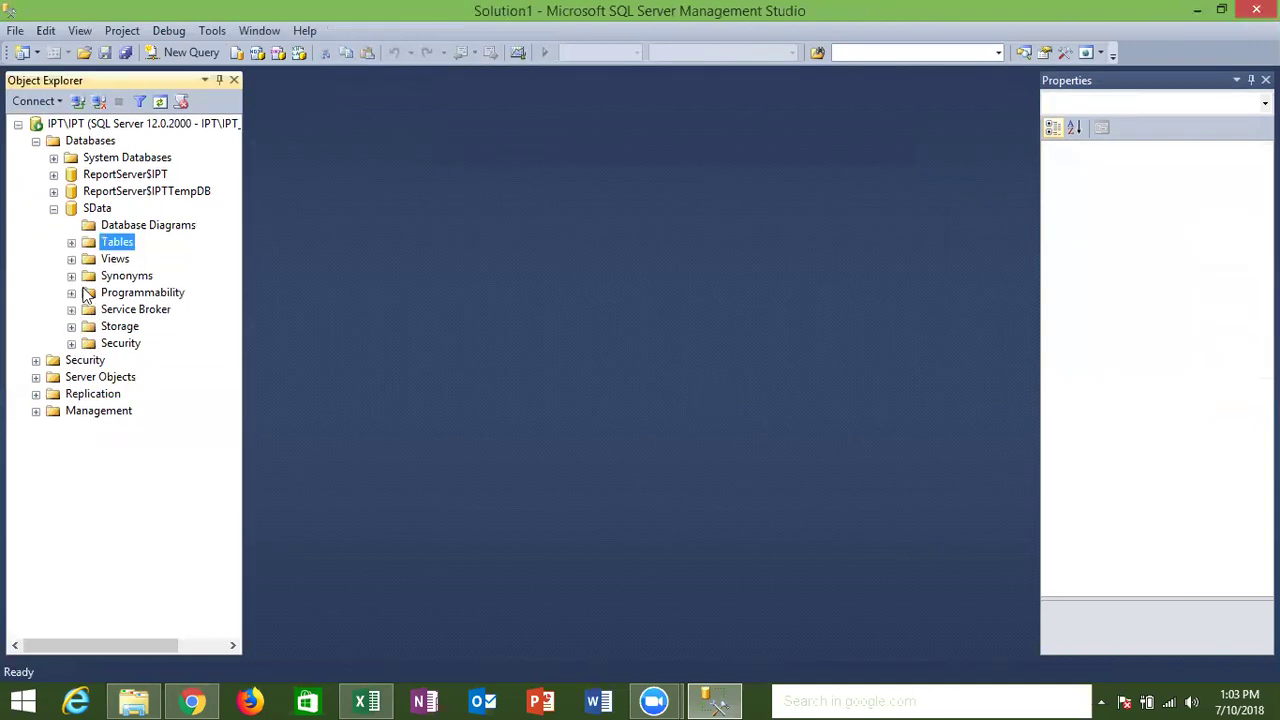
Step: Expand SData's Tables and open dbo.Table_1 with Edit Top 200 Rows
left_click(72, 243)
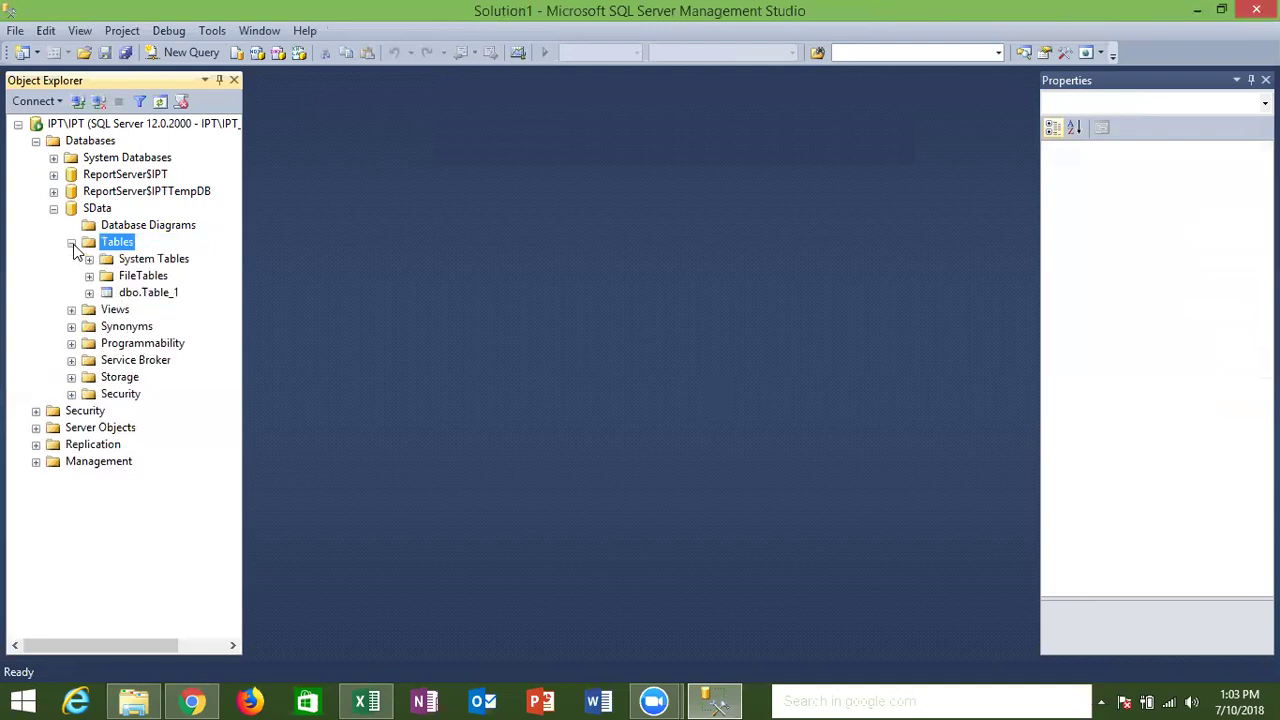
left_click(136, 300)
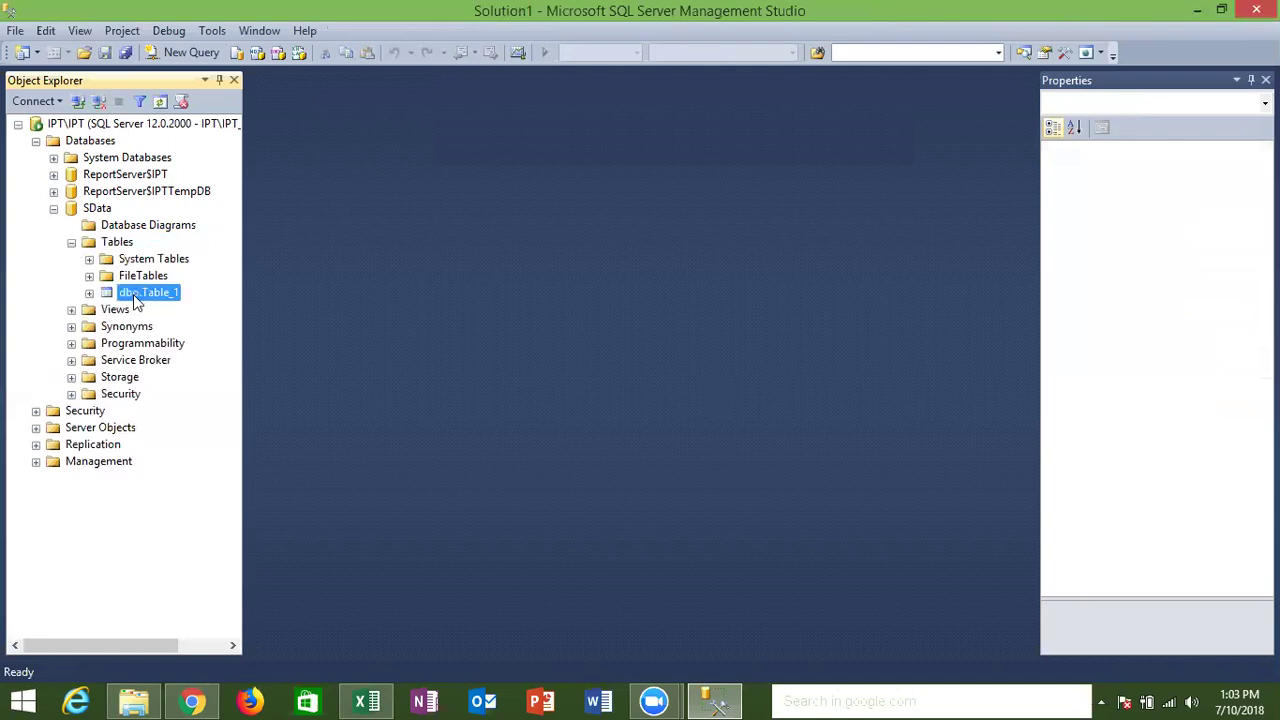
right_click(136, 300)
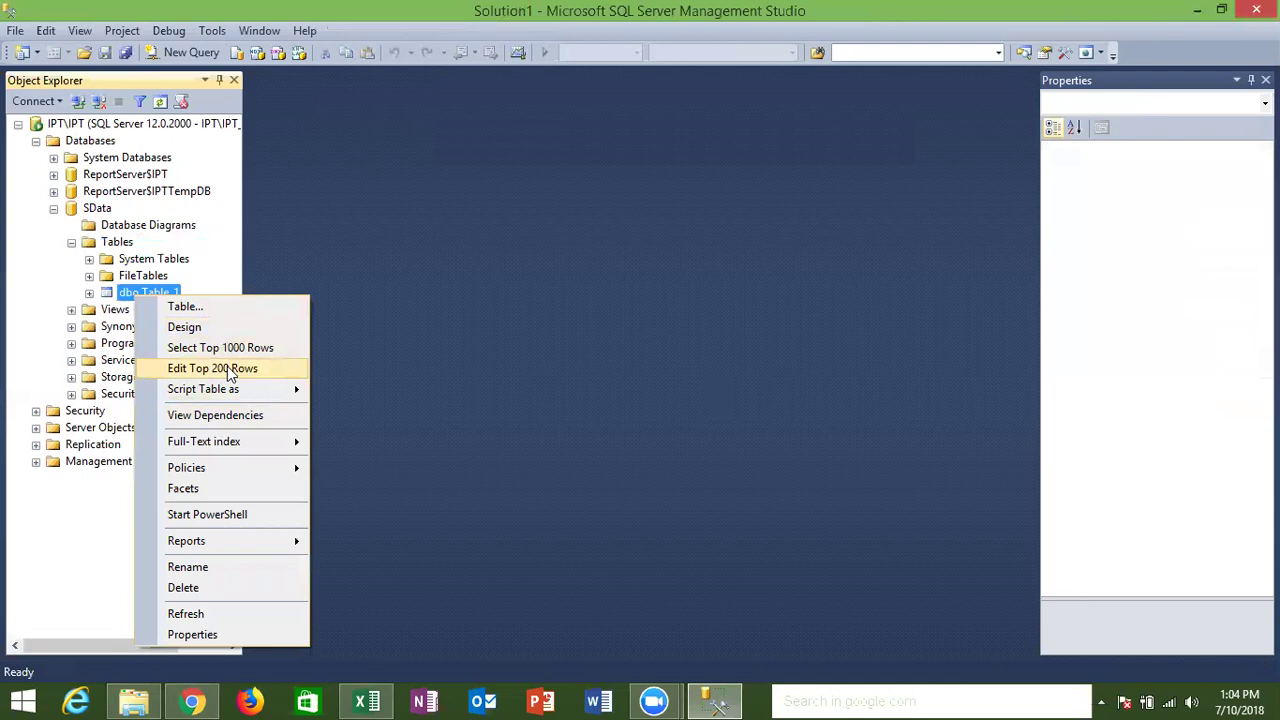
left_click(227, 368)
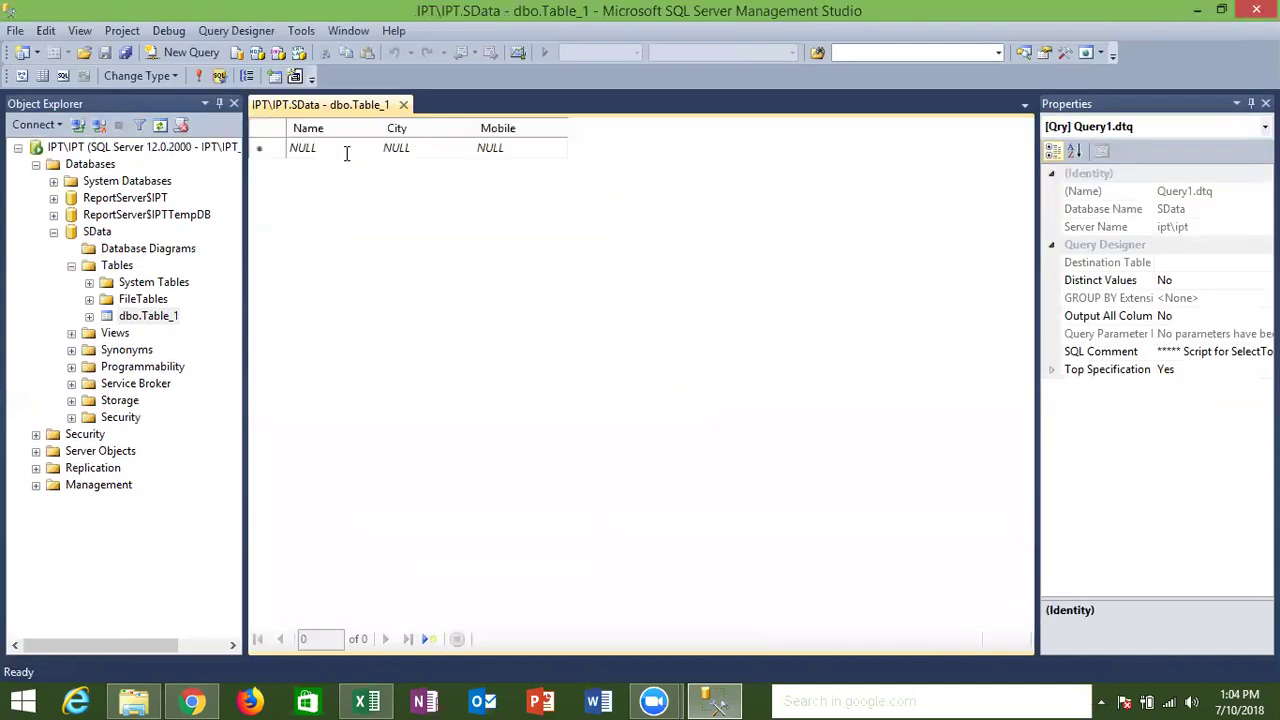
Step: Enter the first record: a person's name, city Delhi and a mobile number
left_click(347, 152)
type("pup")
key("BackSpace")
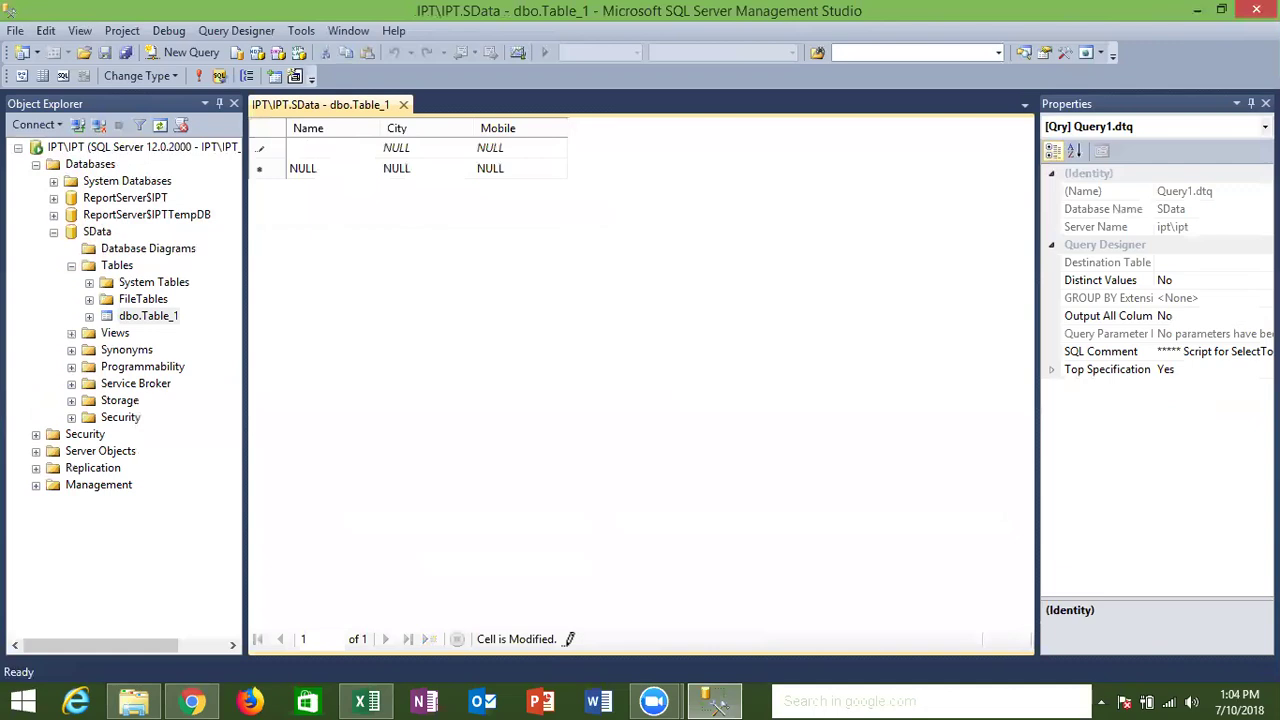
type("Puja")
key("Tab")
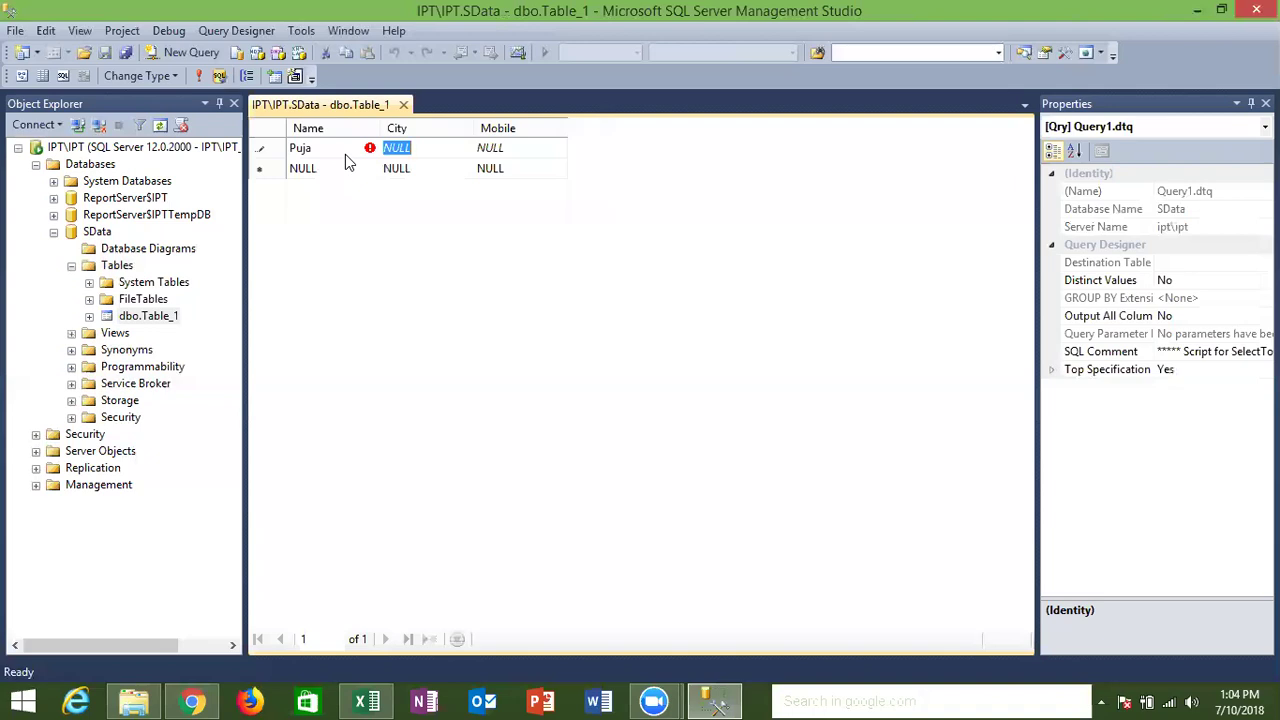
type("Delhi")
key("Tab")
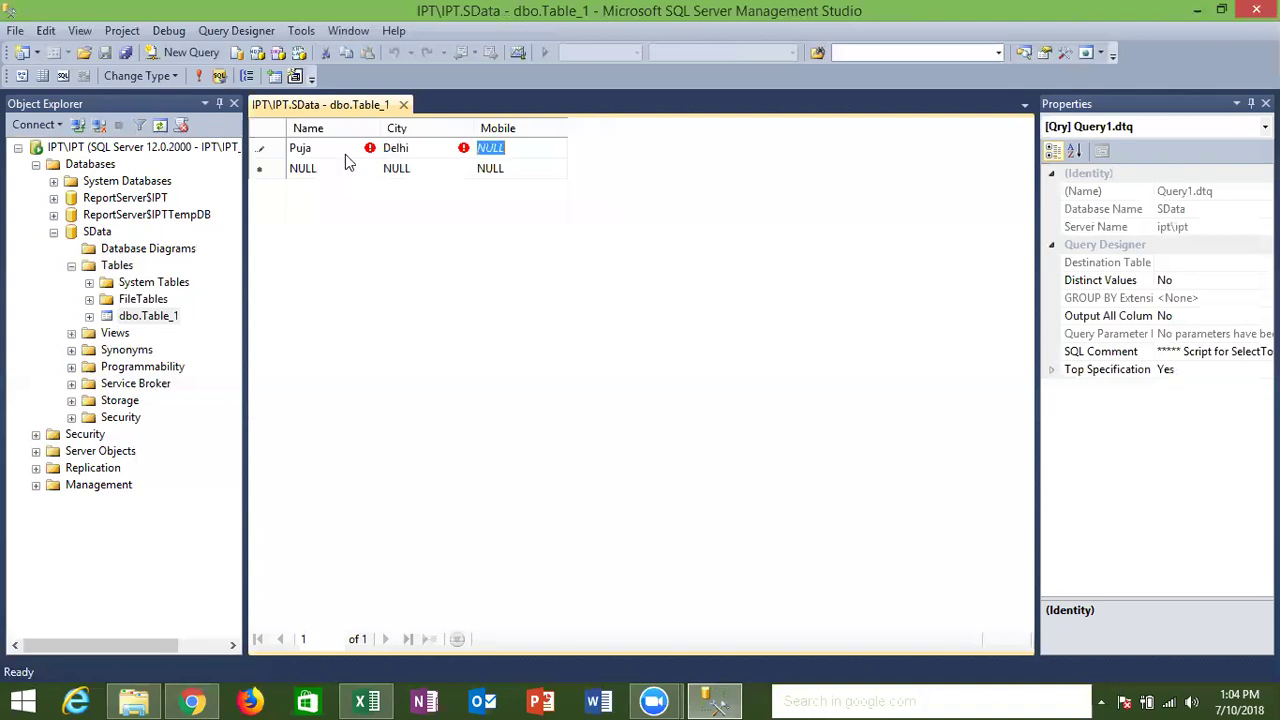
key("Tab")
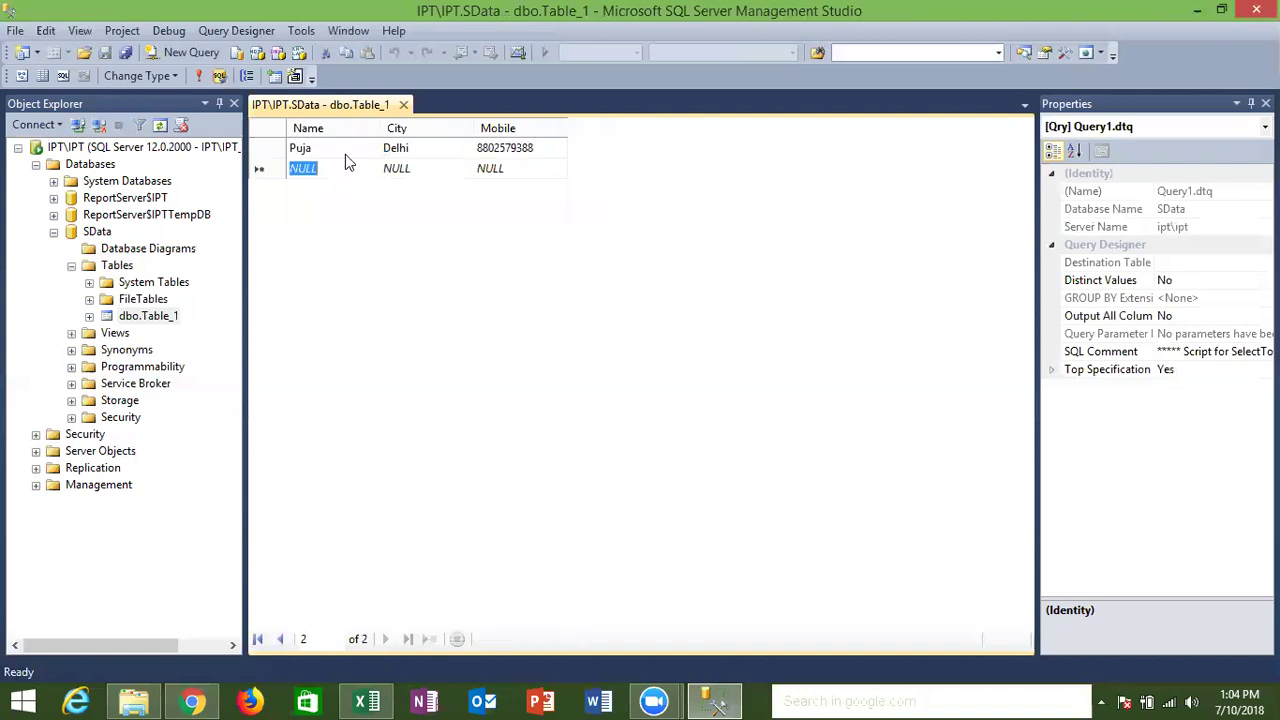
Step: Enter a second record with a name, city Pune and a mobile number, then return to Excel
type("Kavita")
key("Tab")
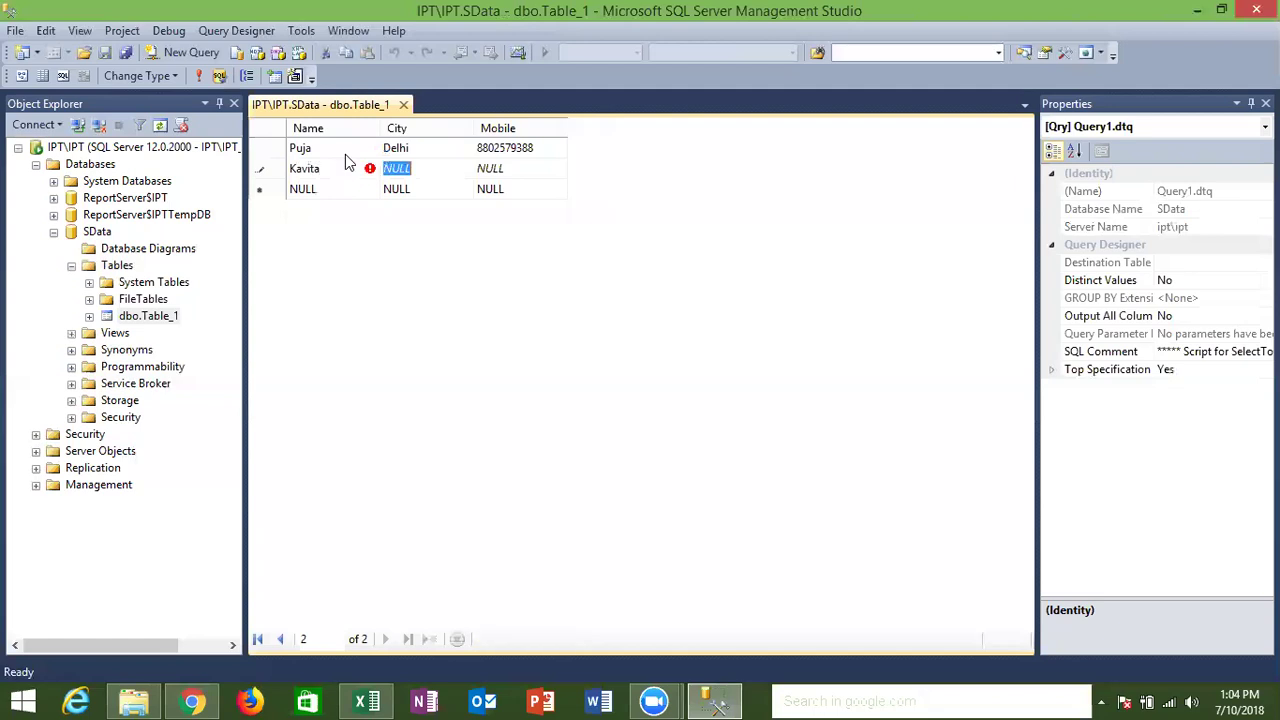
type("Pu")
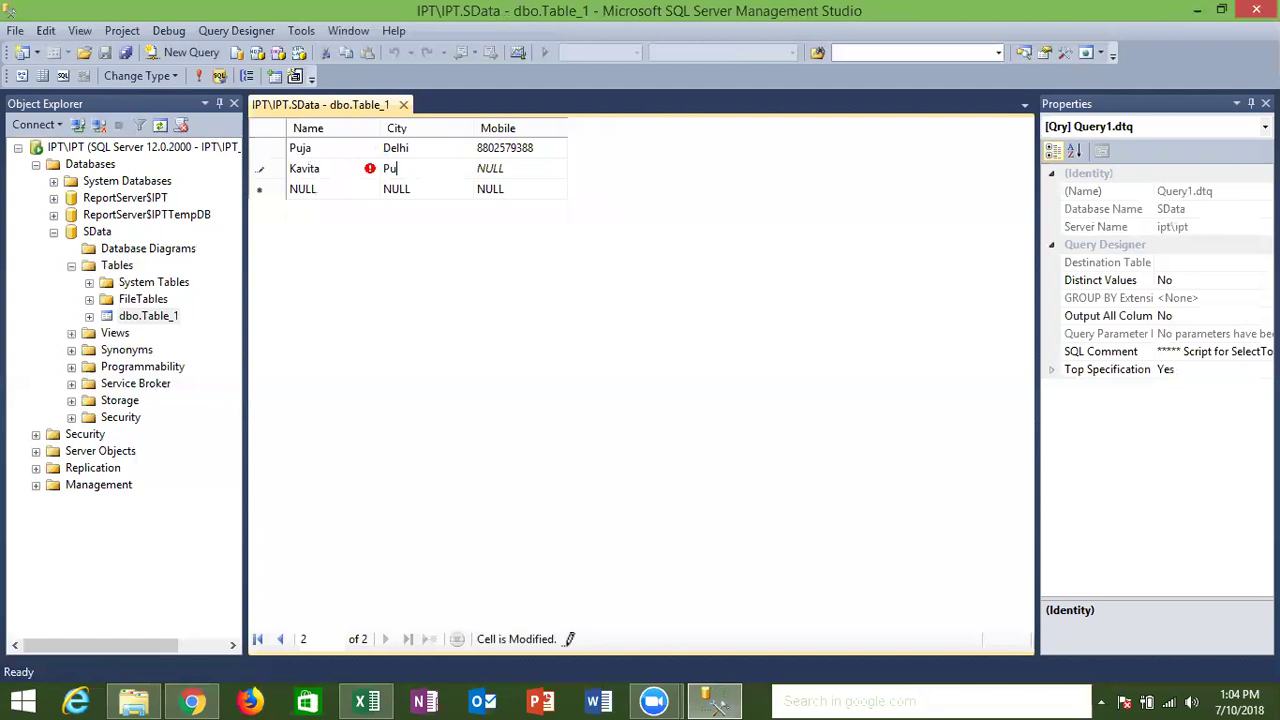
type("ne")
key("Tab")
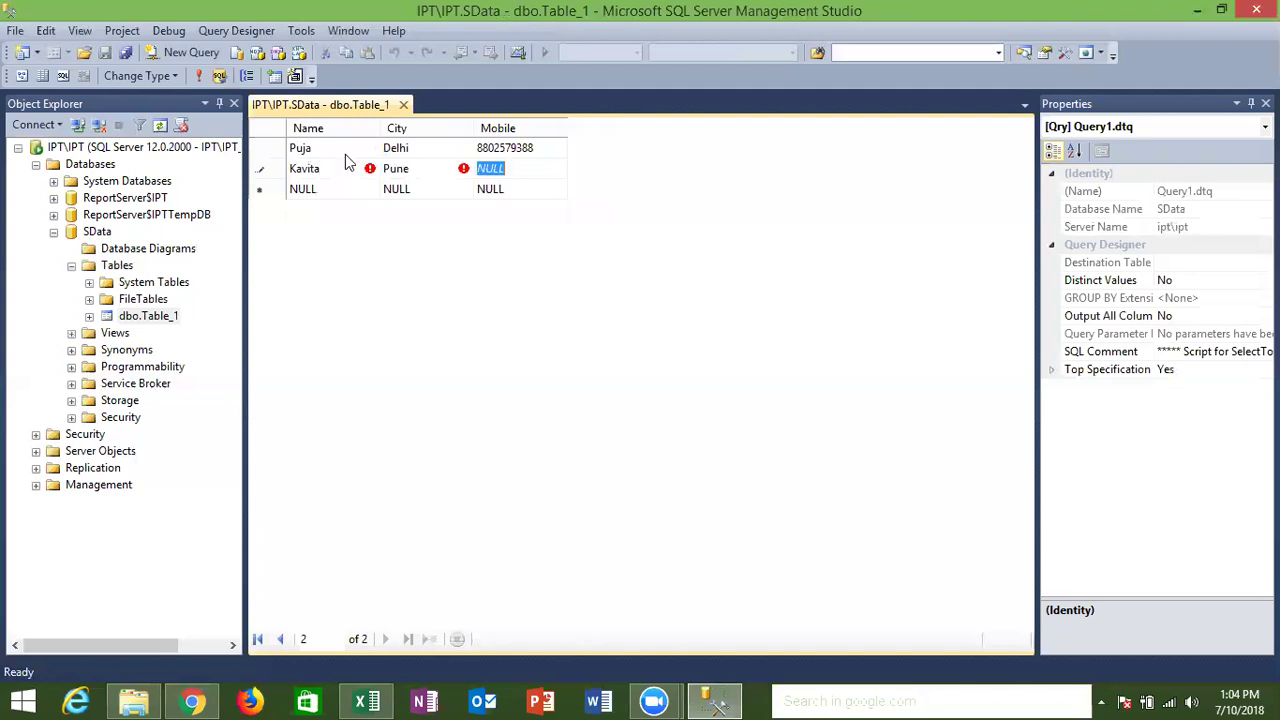
type("8826828")
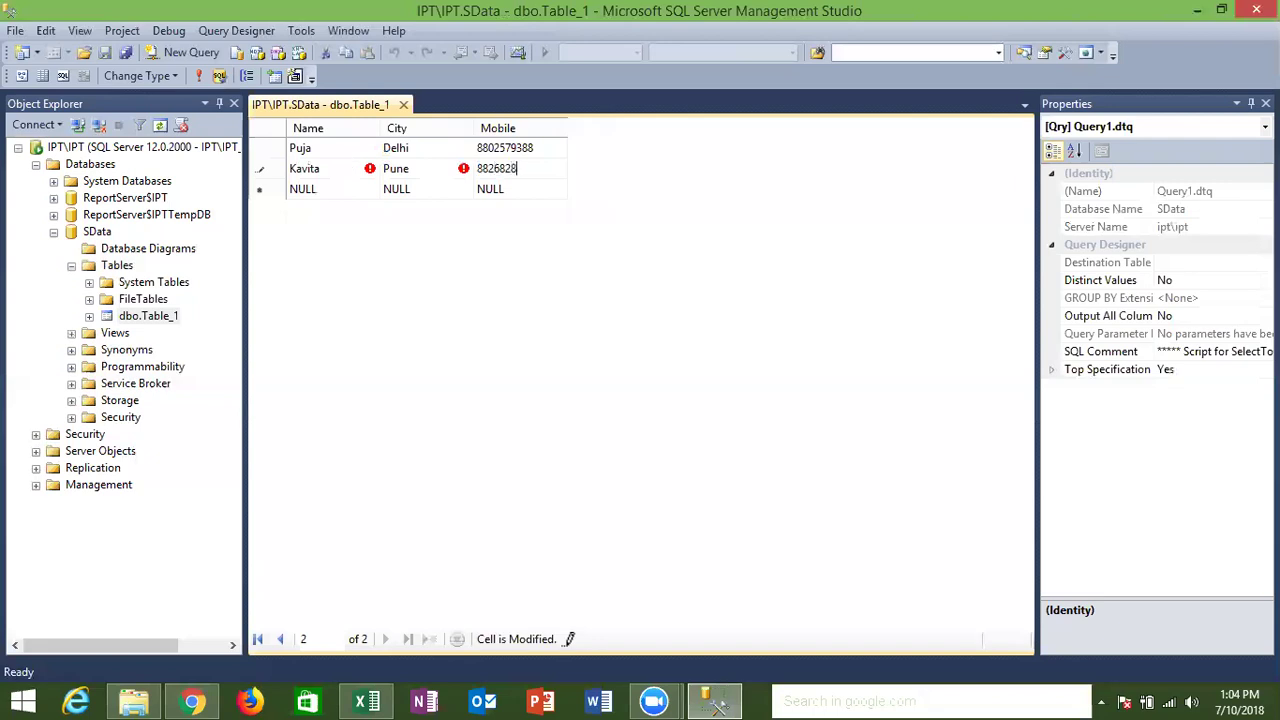
type("9")
key("BackSpace")
key("BackSpace")
key("BackSpace")
key("BackSpace")
key("Tab")
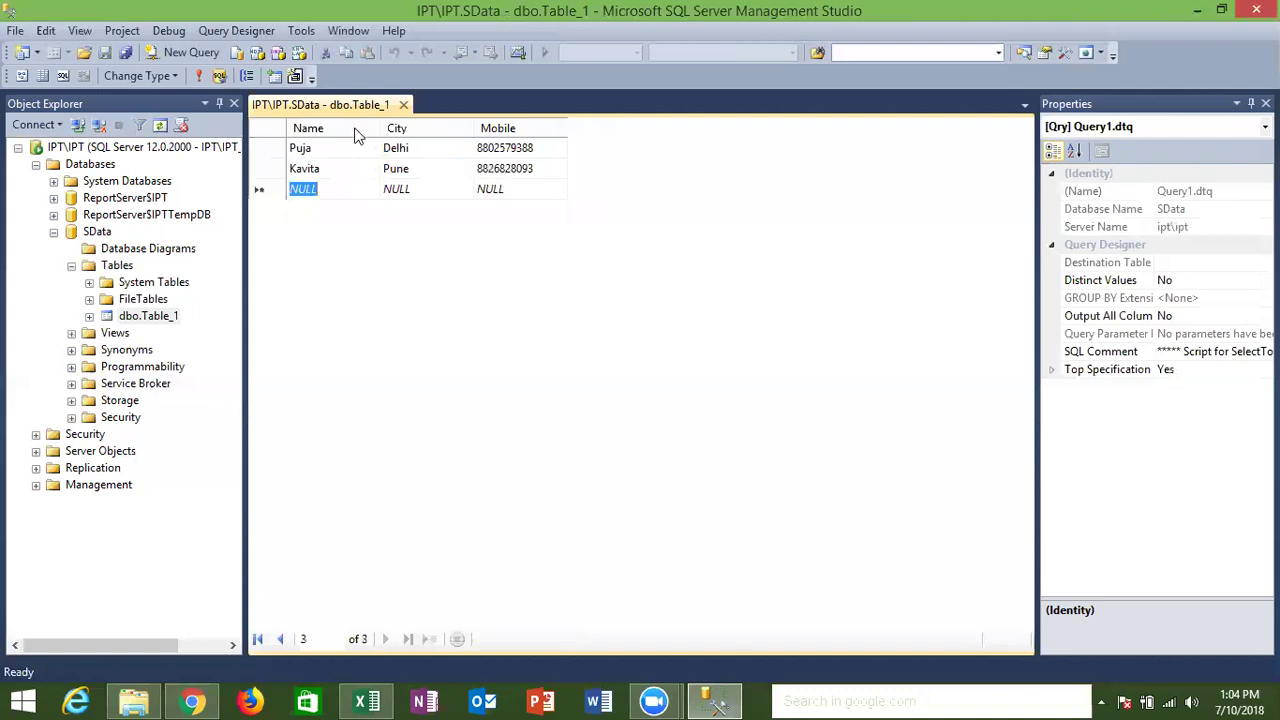
key("alt+Tab")
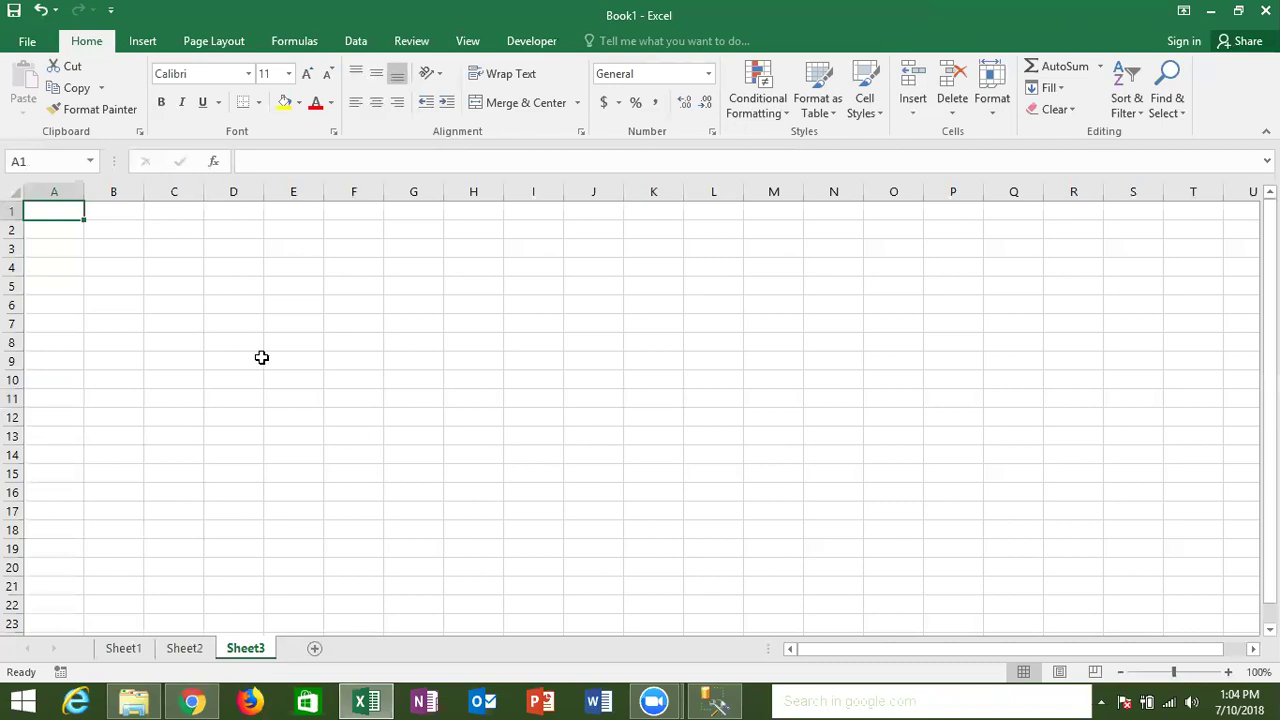
Step: Insert a PivotTable from an external source, choosing Browse for More then New Source
left_click(150, 51)
left_click(47, 95)
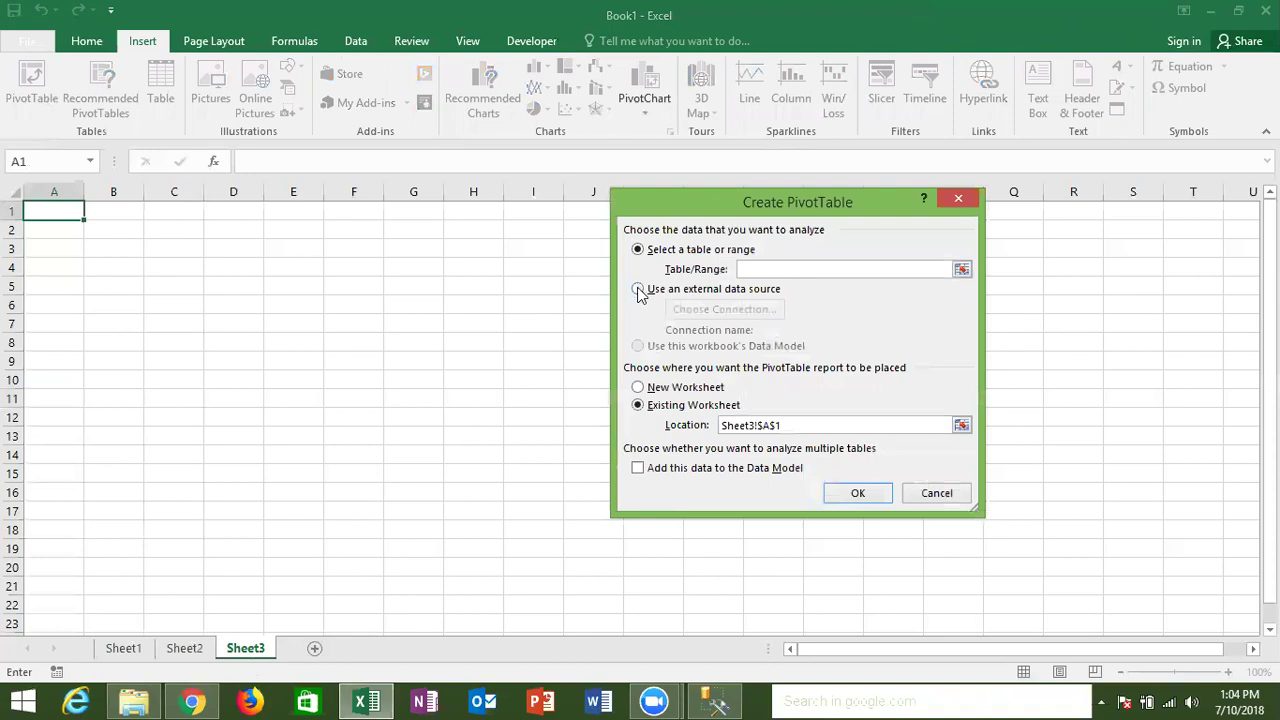
left_click(638, 289)
left_click(708, 311)
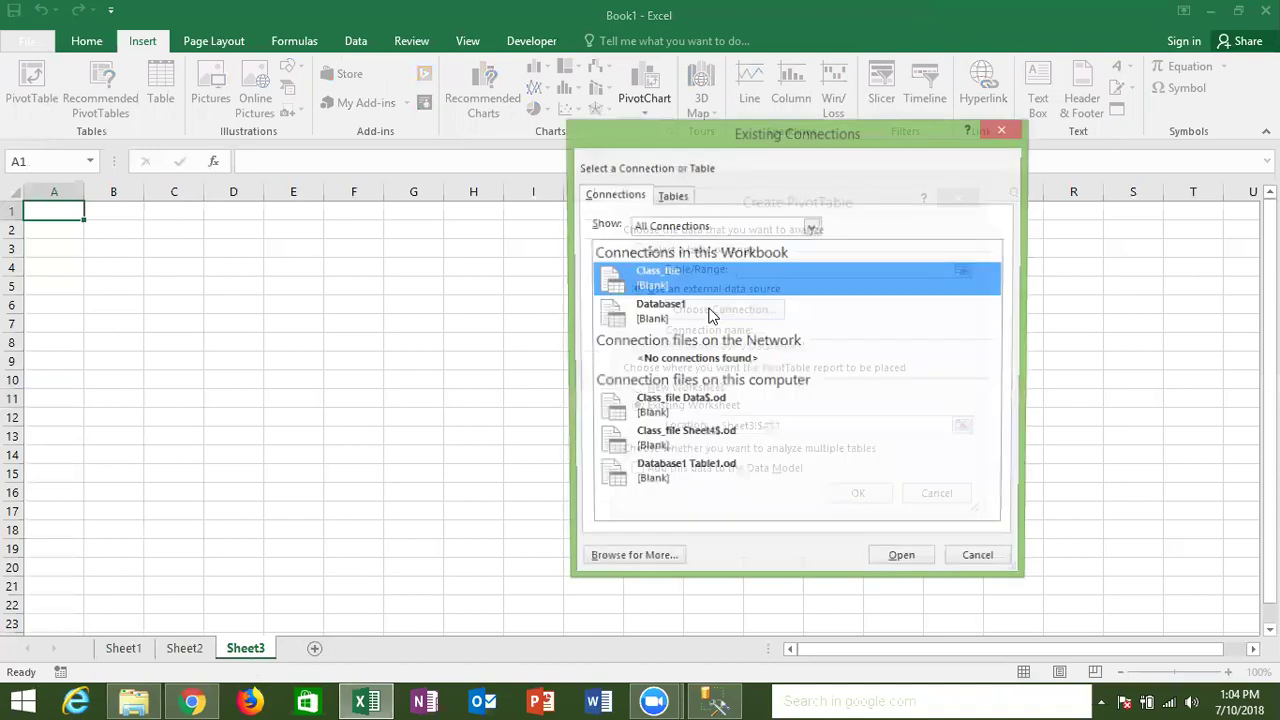
left_click(615, 565)
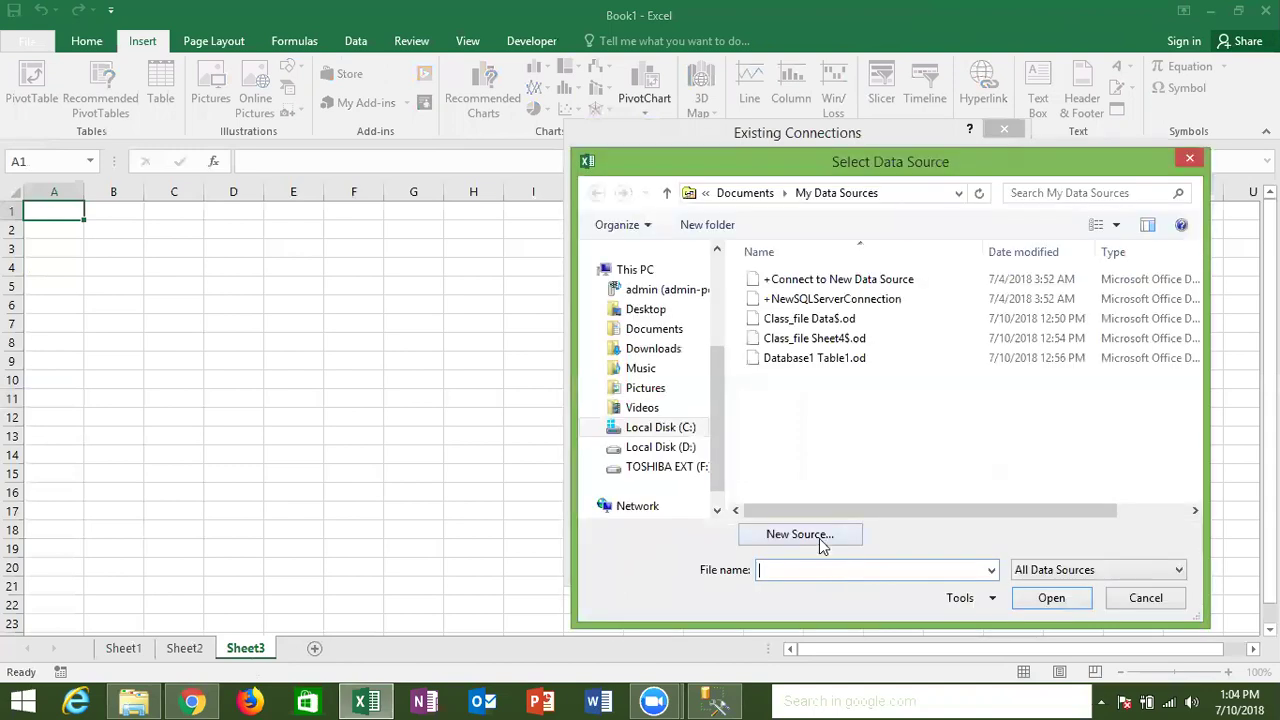
left_click(821, 540)
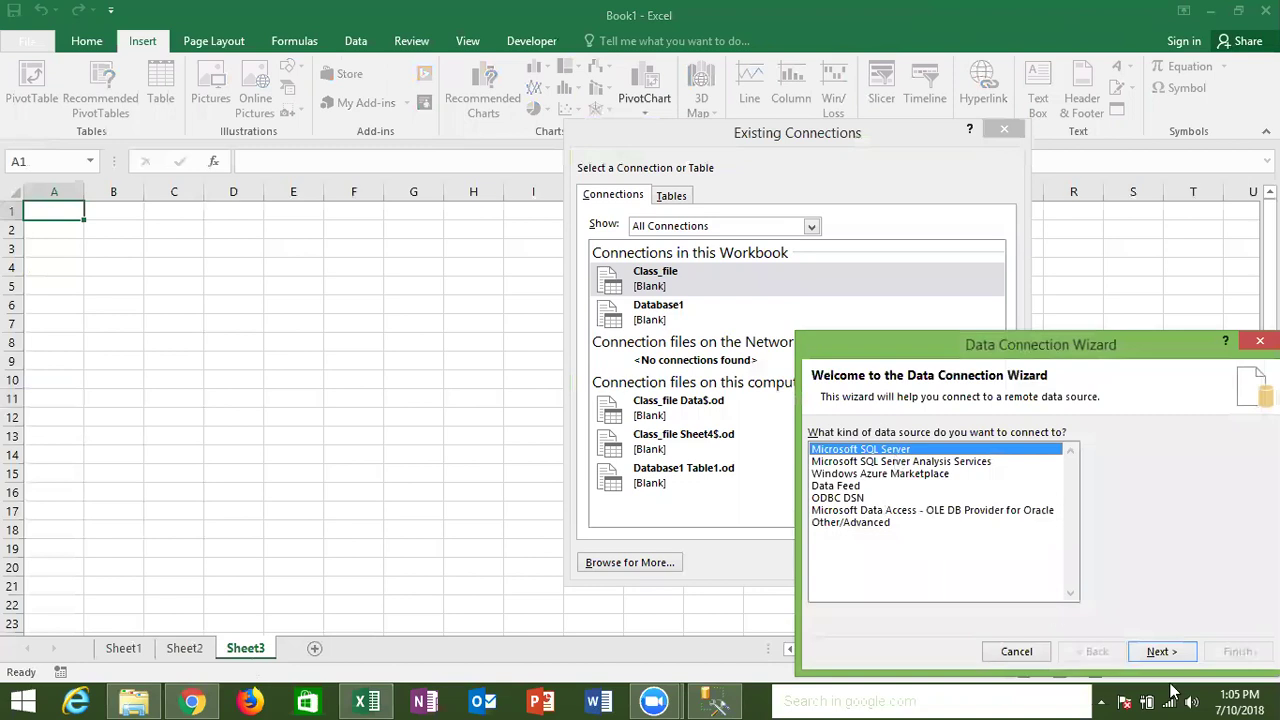
Step: Try server name IPT, dismiss the 'SQL Server does not exist' error, and switch to SSMS
left_click(1160, 651)
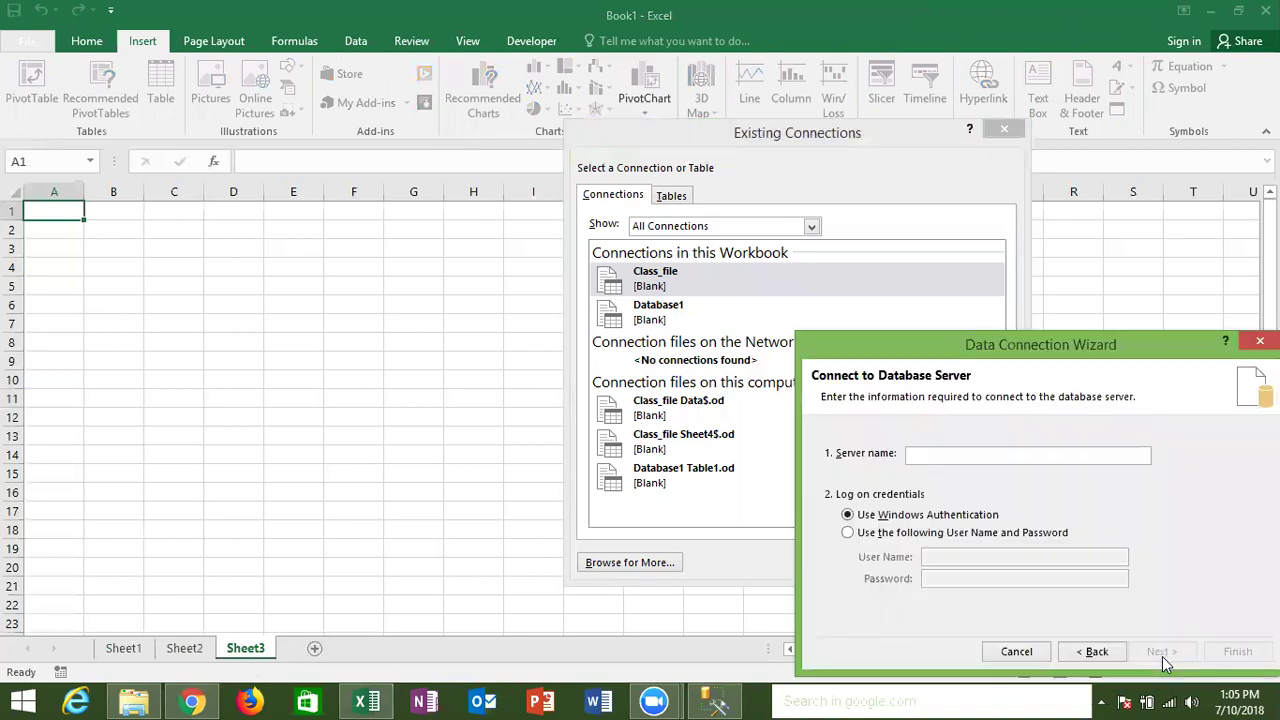
type("ipt")
key("BackSpace")
key("BackSpace")
key("BackSpace")
type("IPT")
left_click(1166, 652)
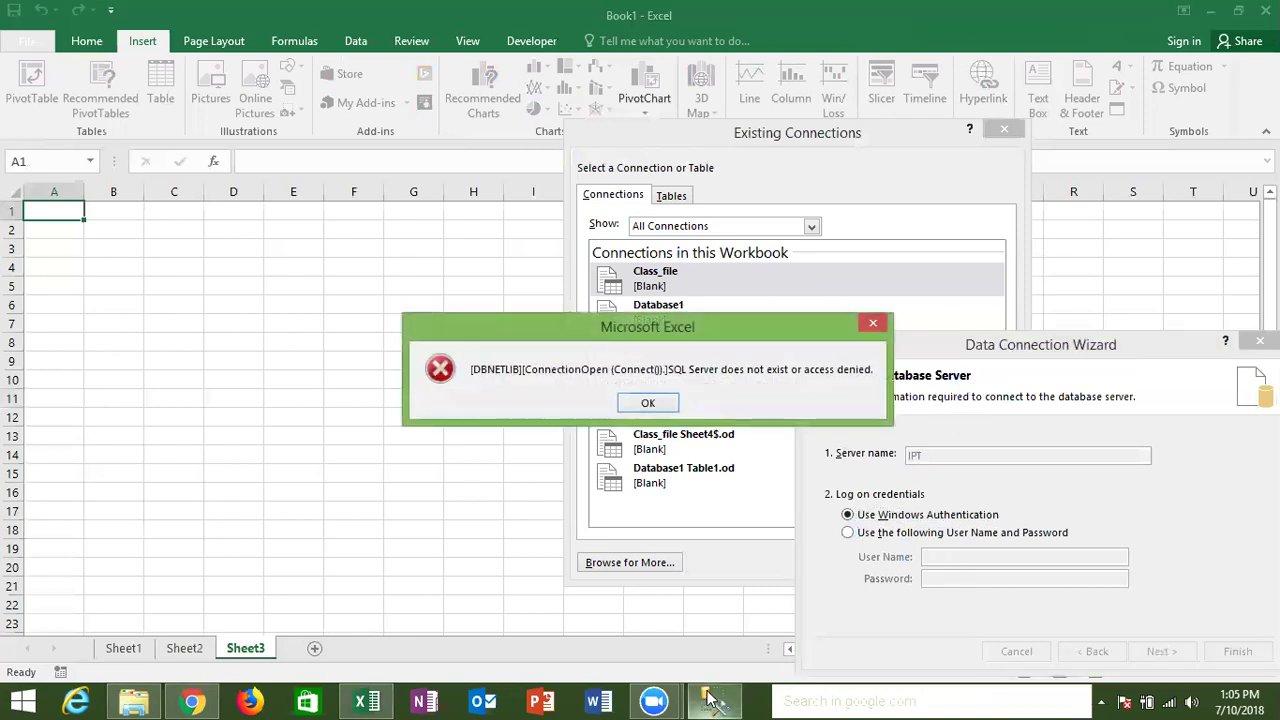
left_click(648, 402)
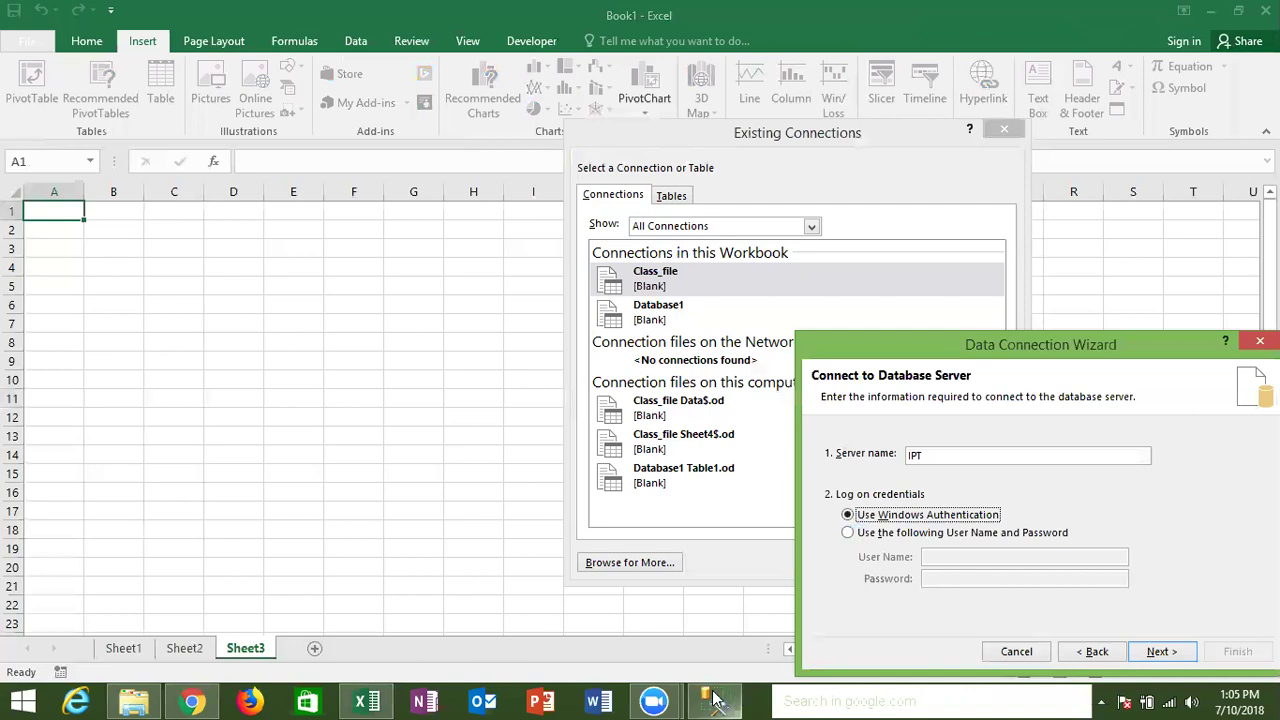
left_click(713, 700)
left_click(713, 700)
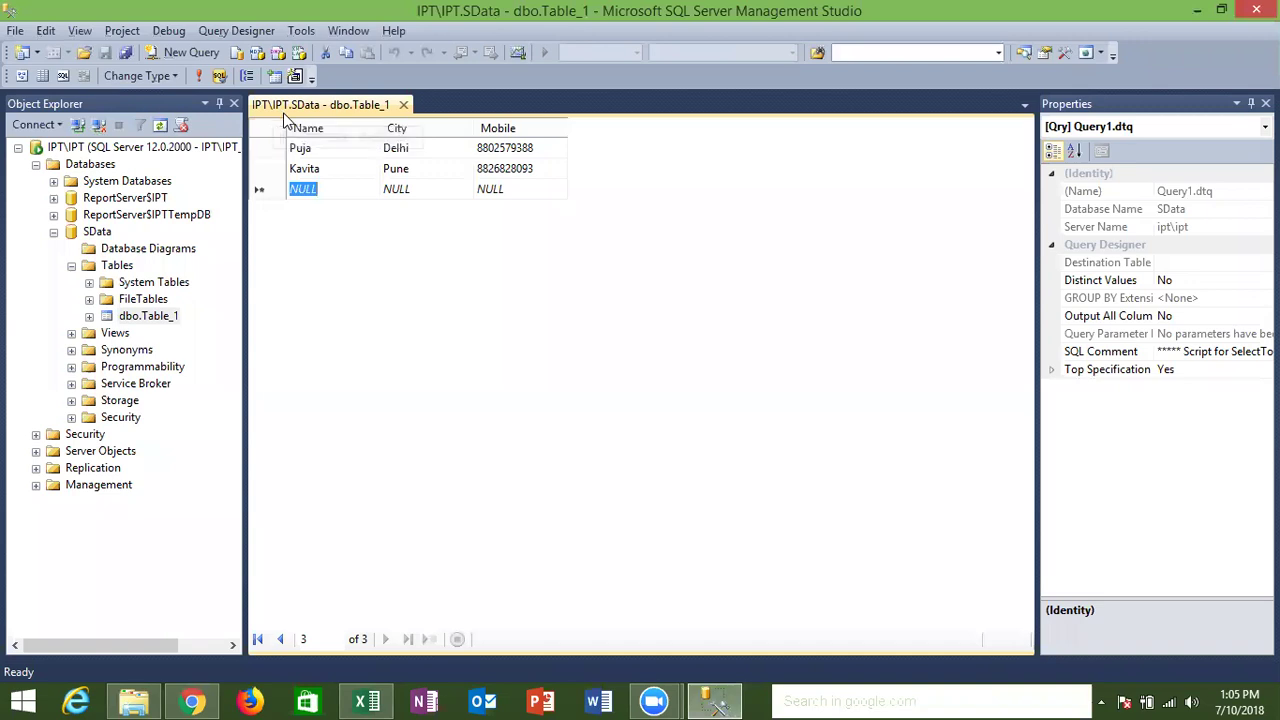
Step: Return to the Data Connection Wizard and change the server name to IPT\IPT
key("alt+Tab")
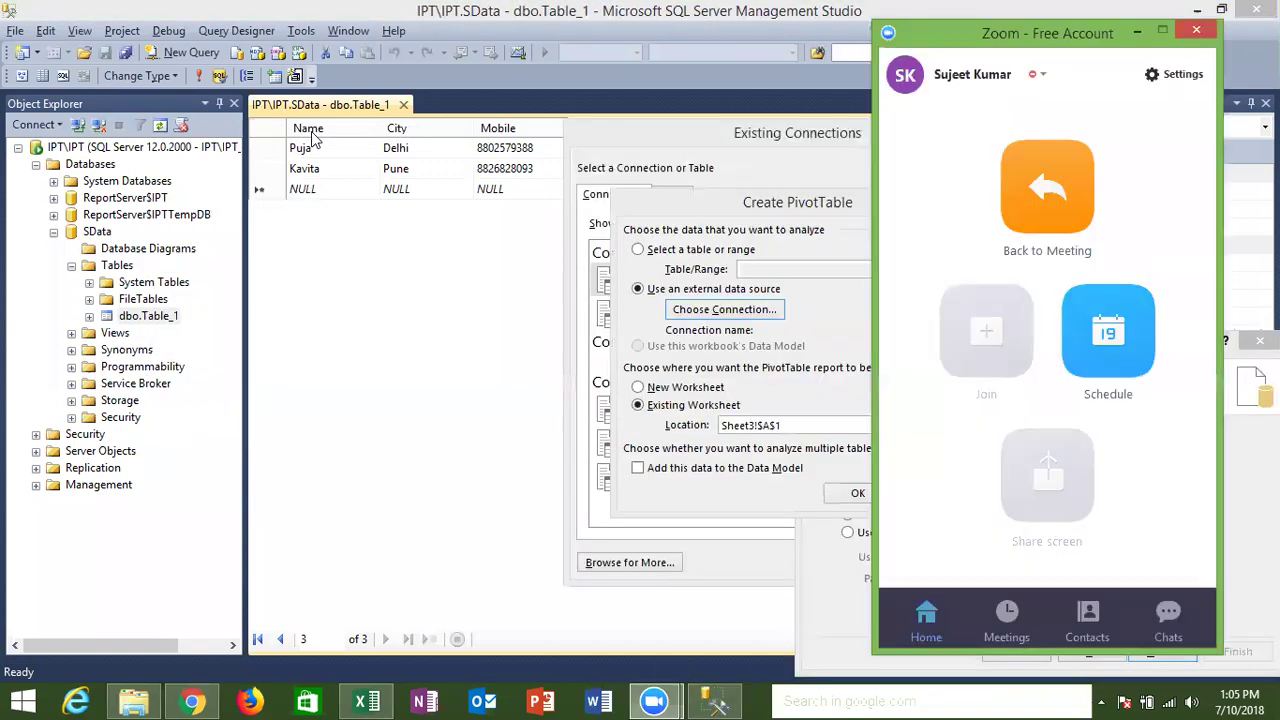
left_click(836, 579)
left_click(911, 454)
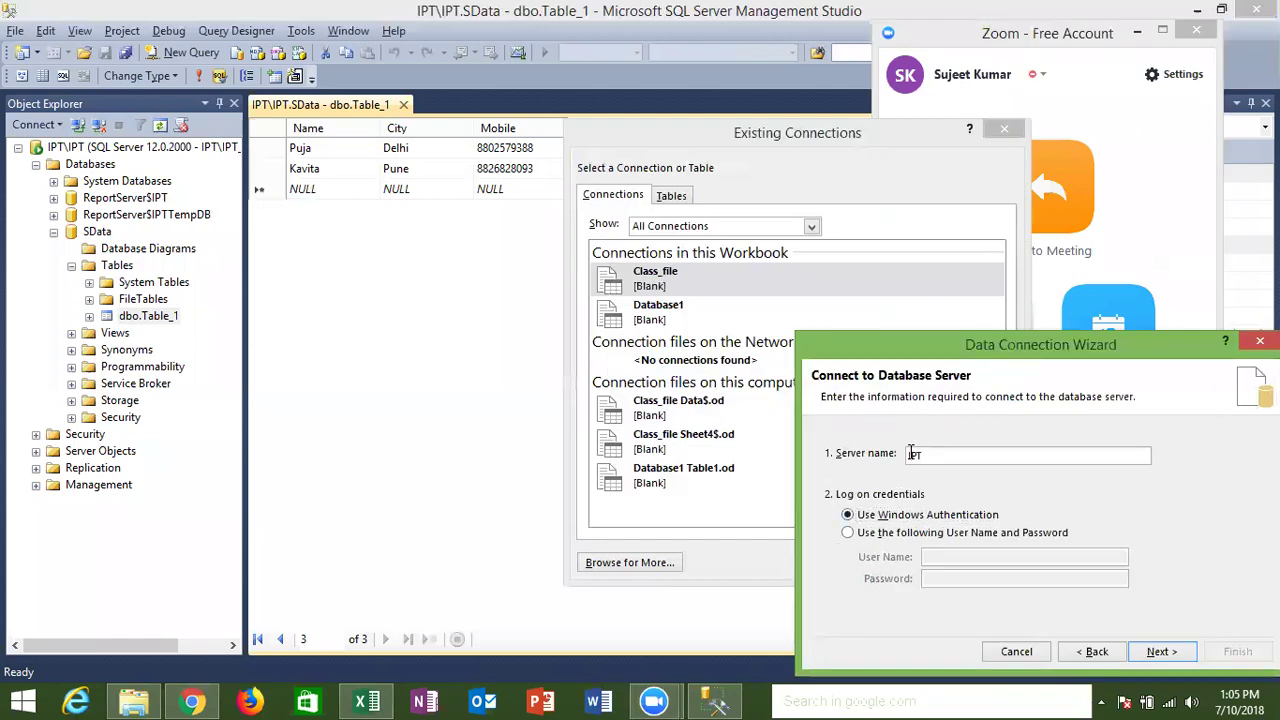
type("\\IPT")
left_click(1150, 651)
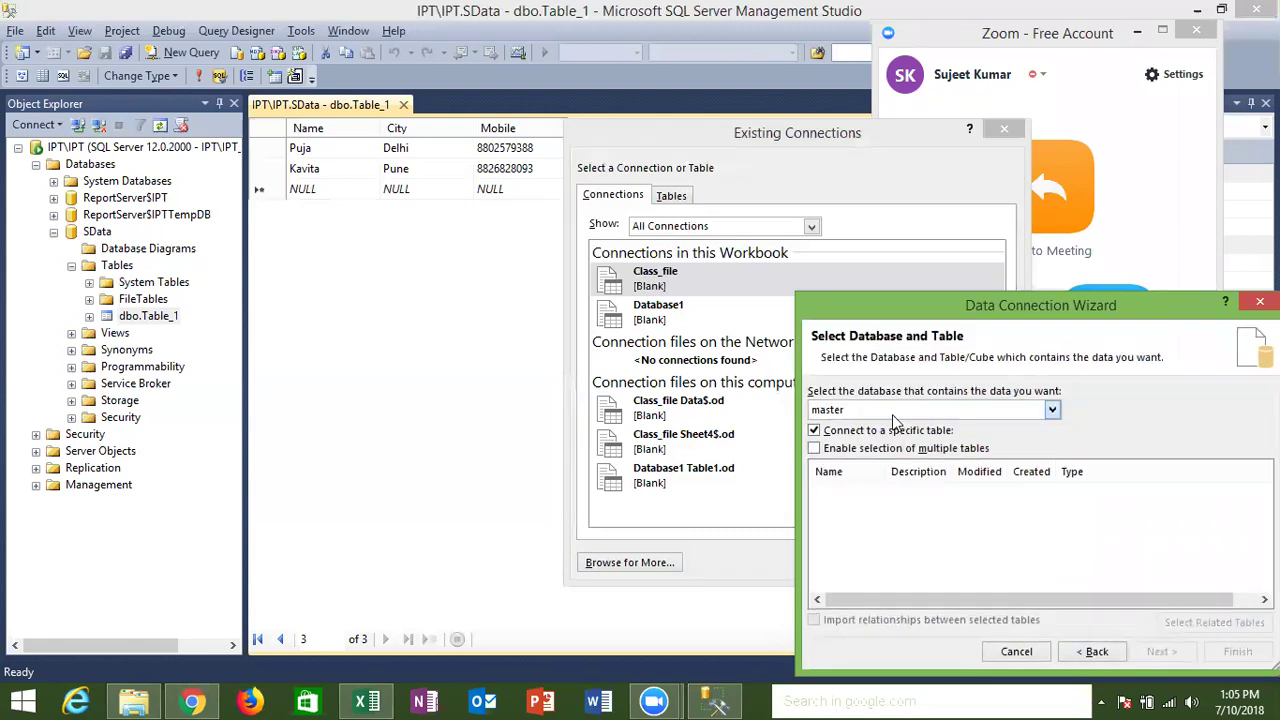
Step: Select the SData database and Table_1, then finish the IPT_IPT SData Table_1 connection
left_click(895, 410)
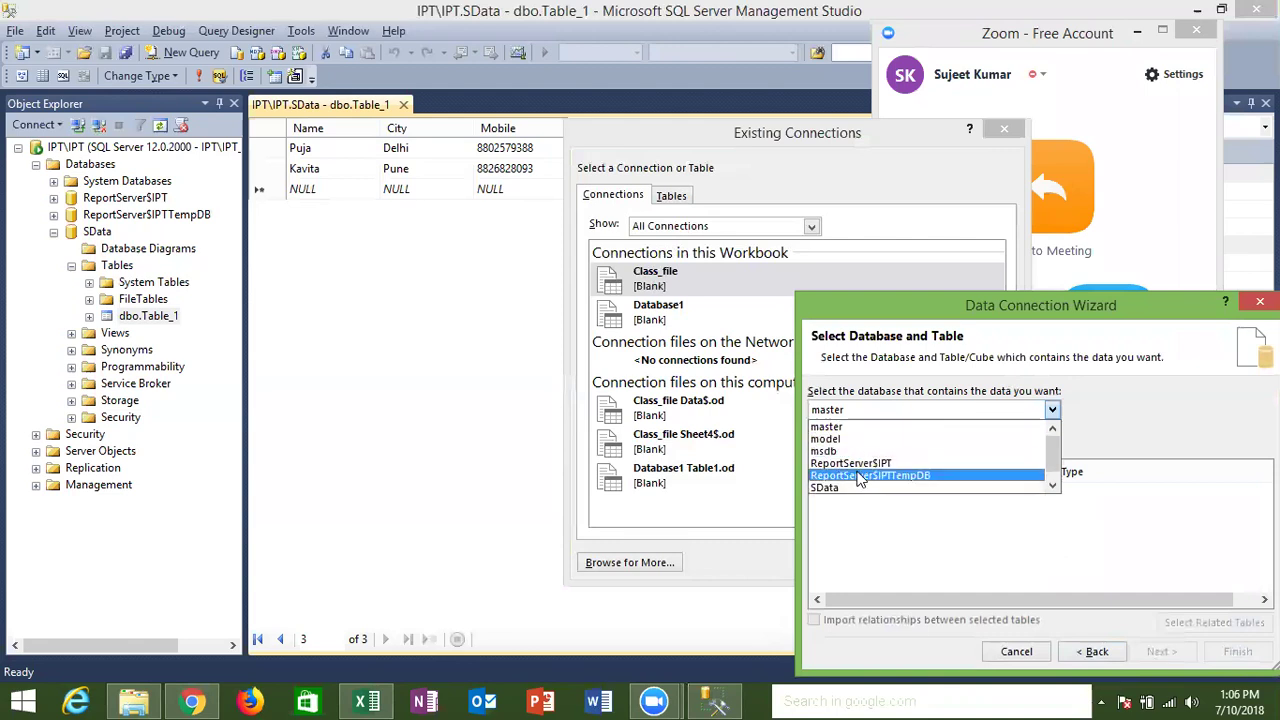
left_click(858, 488)
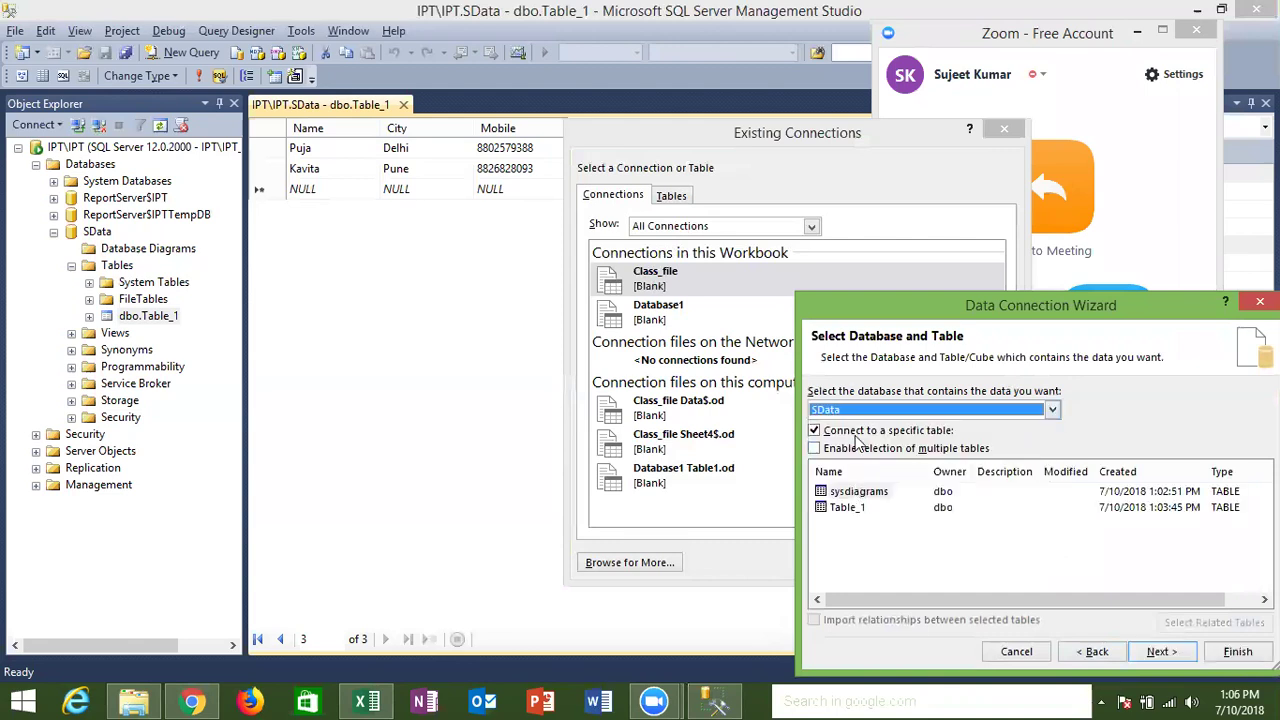
left_click(856, 509)
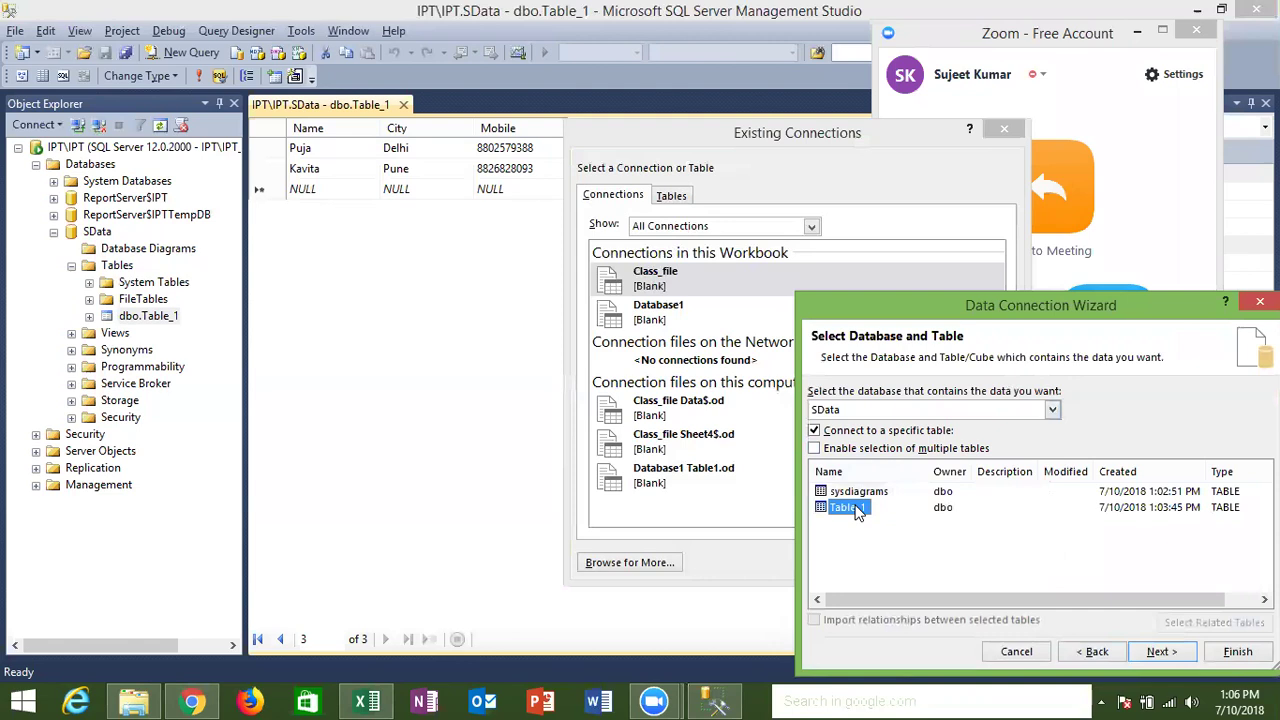
left_click(1163, 655)
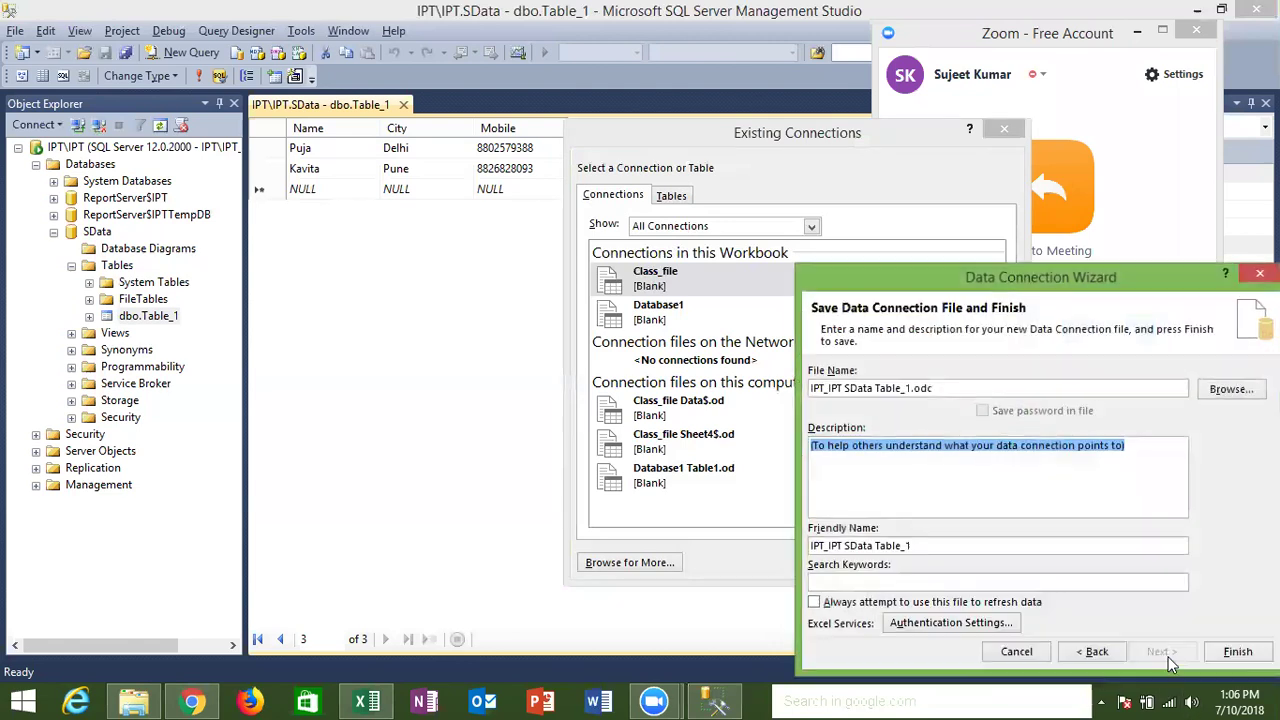
left_click(1226, 653)
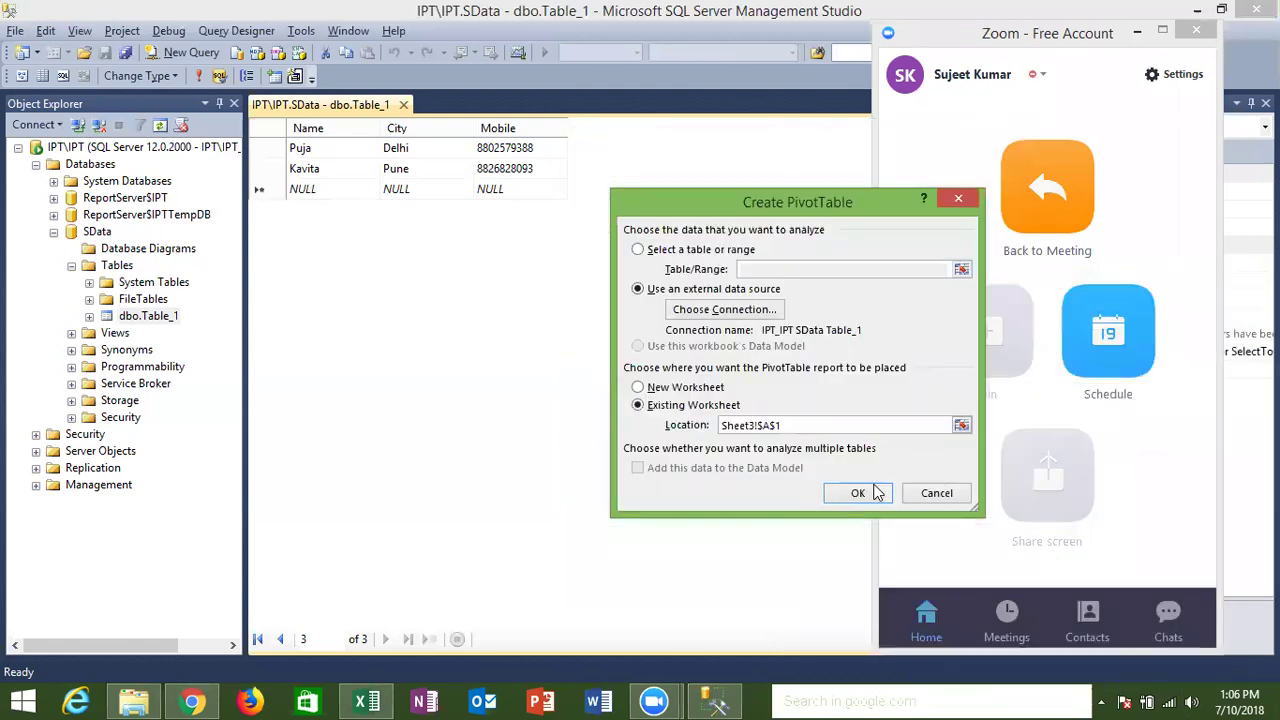
Step: Place the PivotTable at Sheet3!A1, put City in Rows (Delhi, Pune), and add Sheet4
left_click(858, 492)
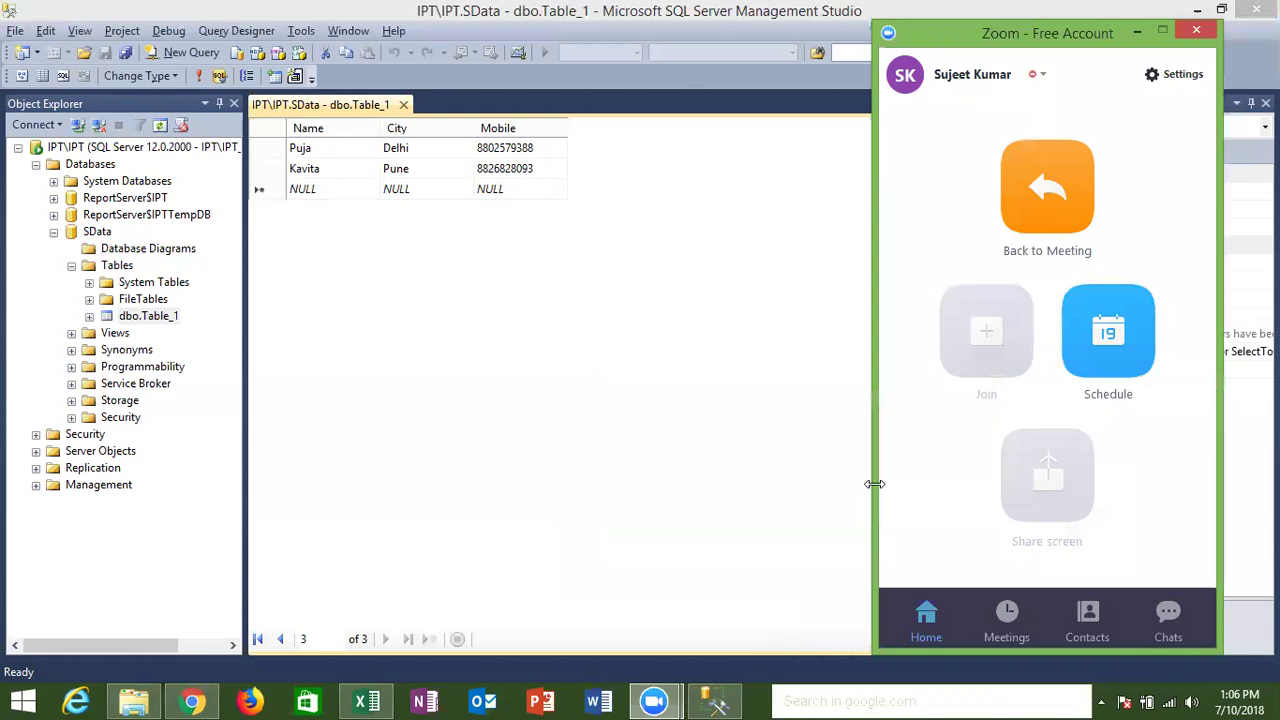
left_click(366, 702)
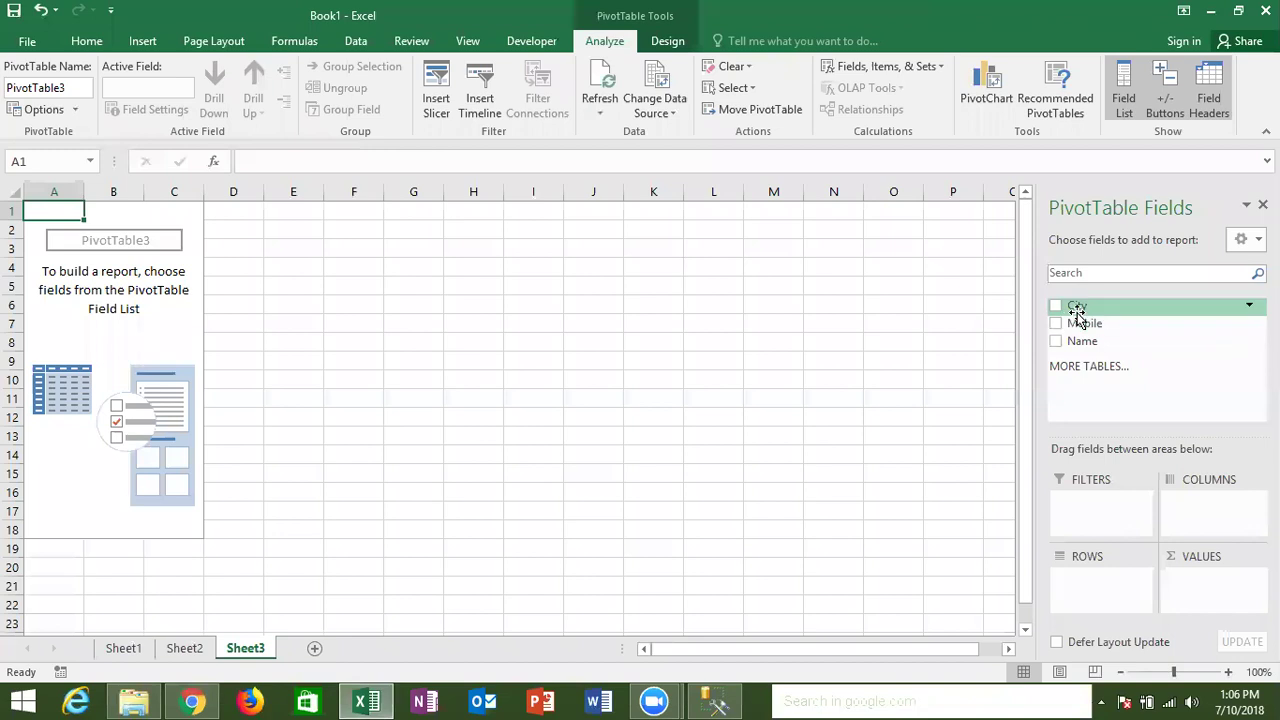
left_click_drag(1076, 308, 1098, 590)
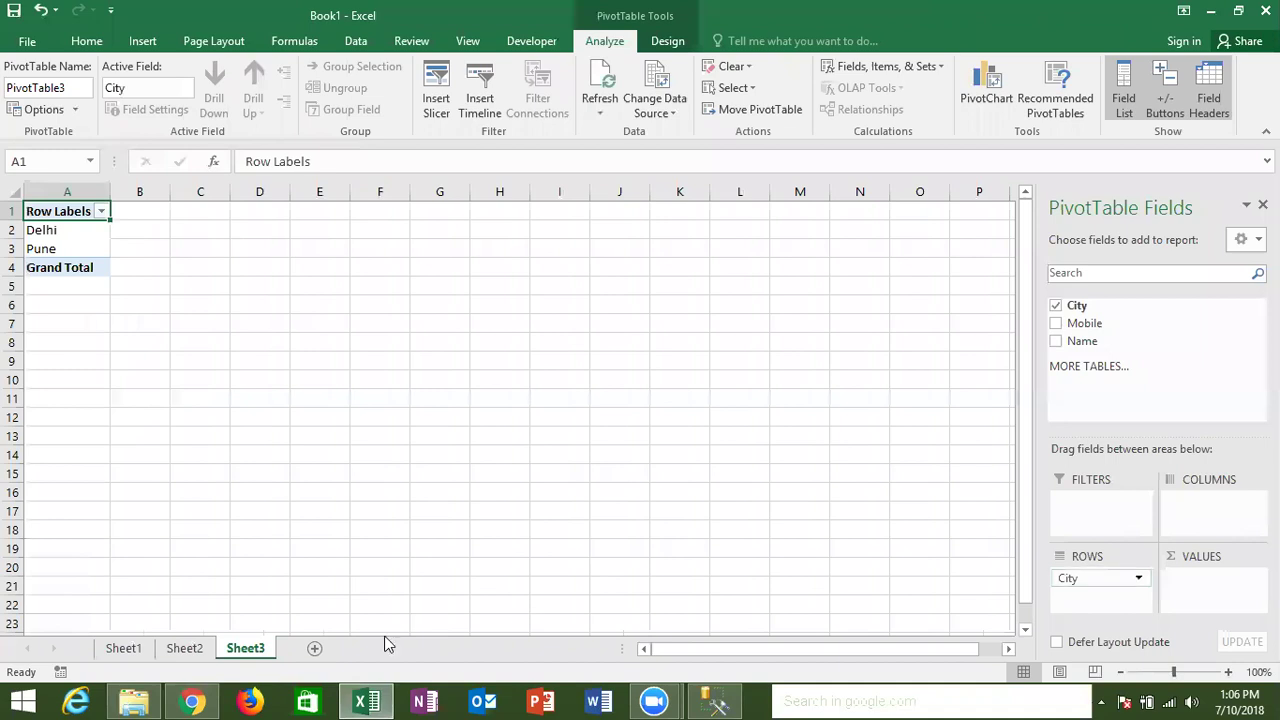
left_click(315, 648)
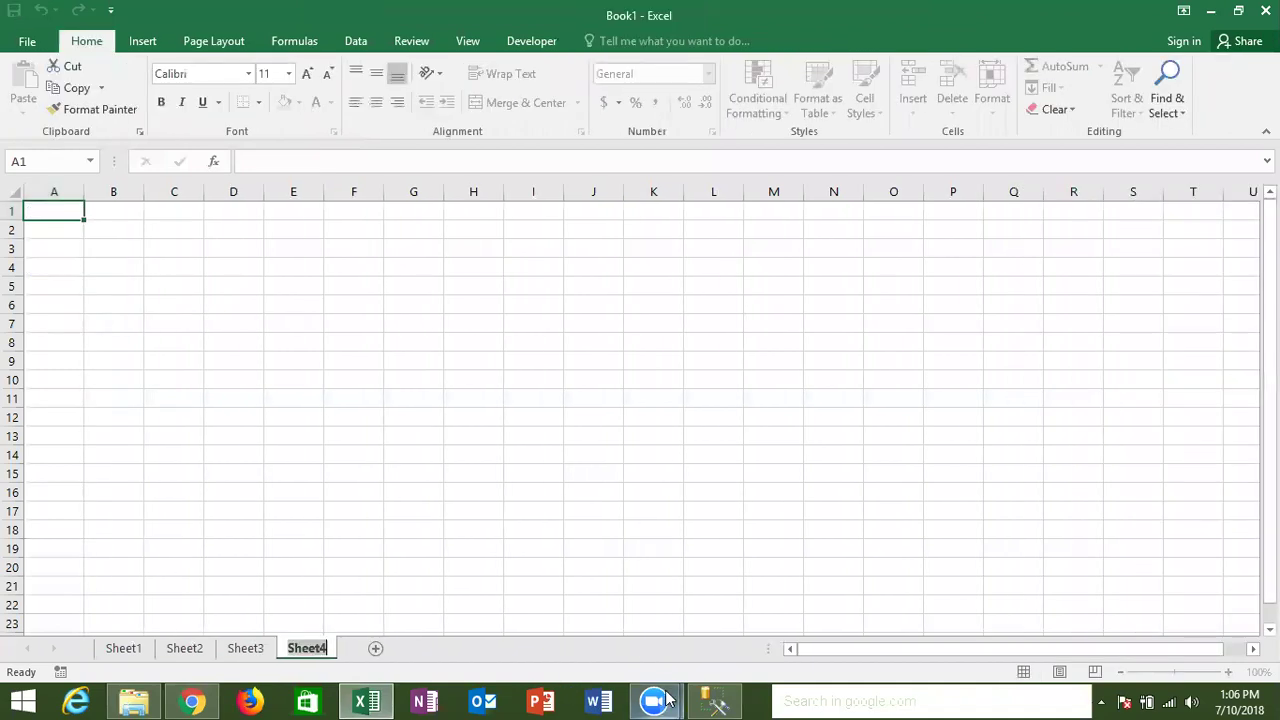
left_click(133, 700)
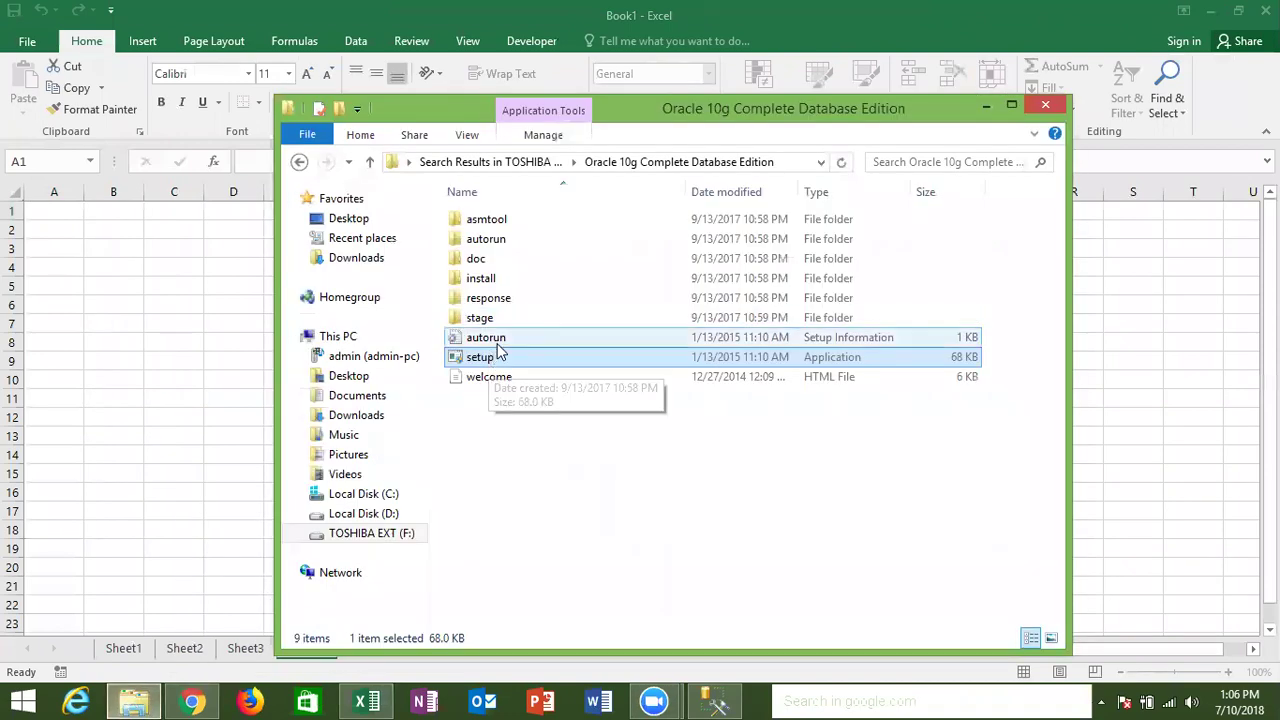
double_click(490, 280)
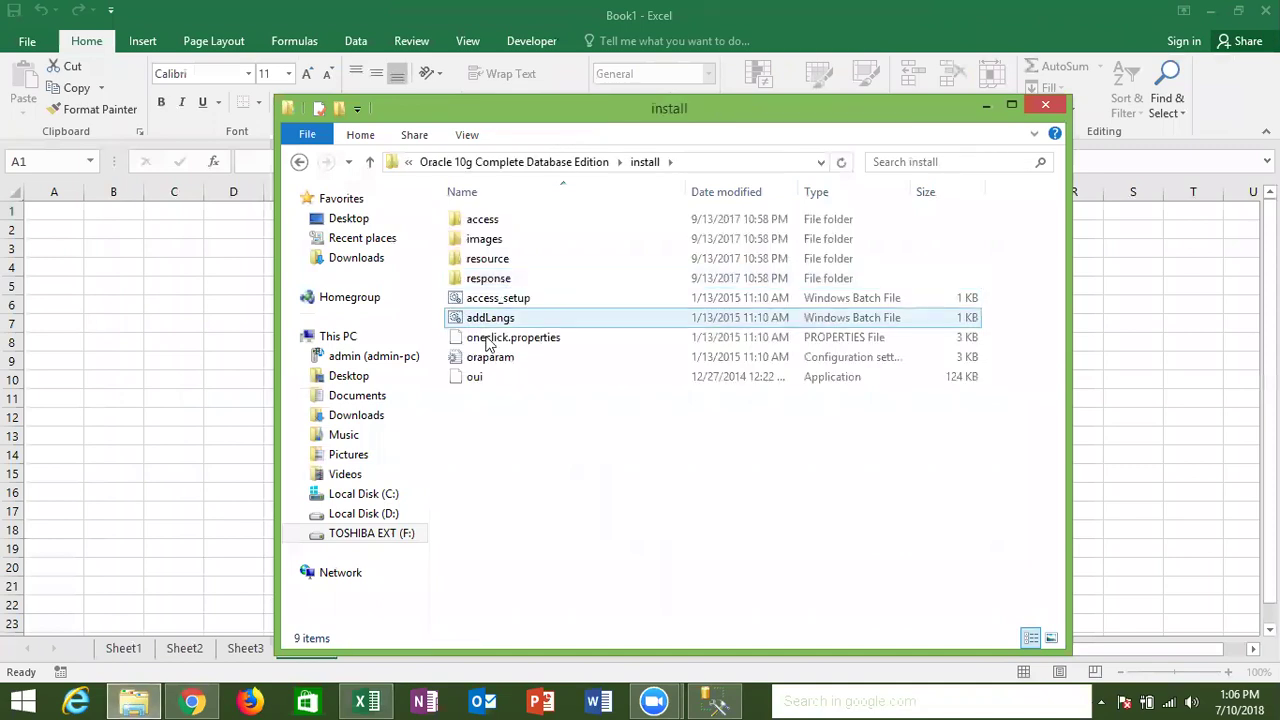
left_click(297, 163)
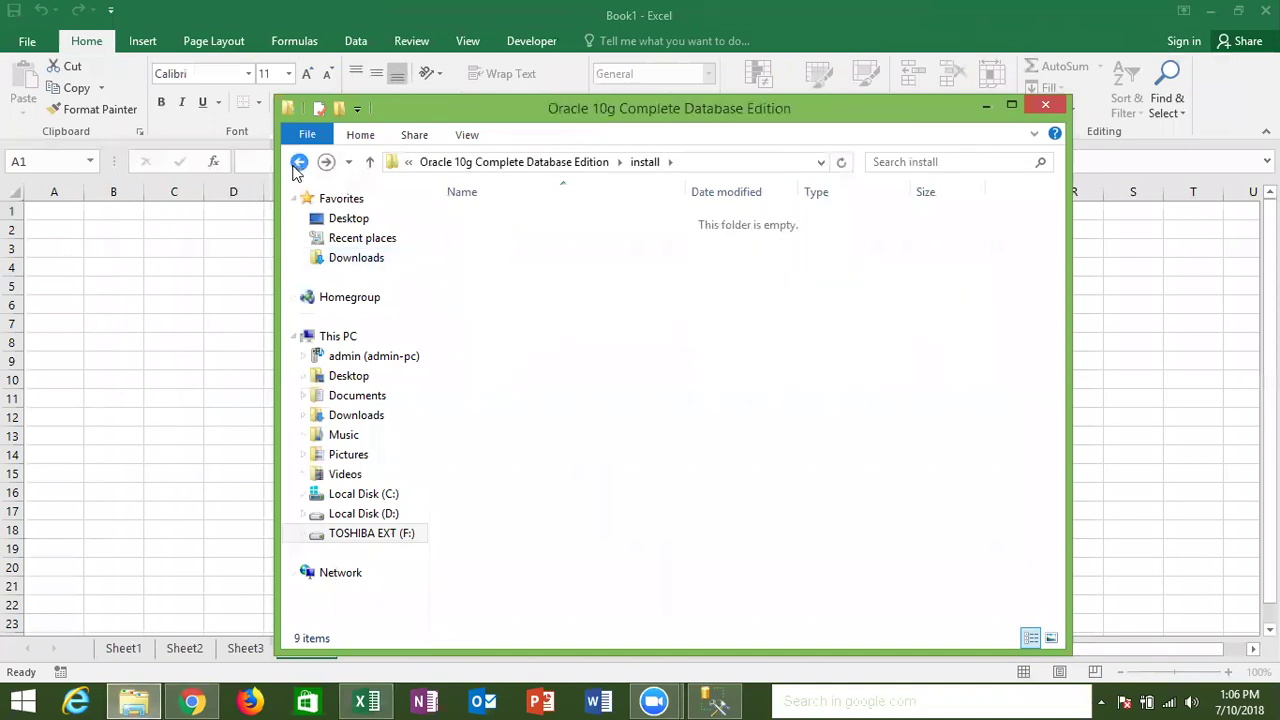
left_click(512, 362)
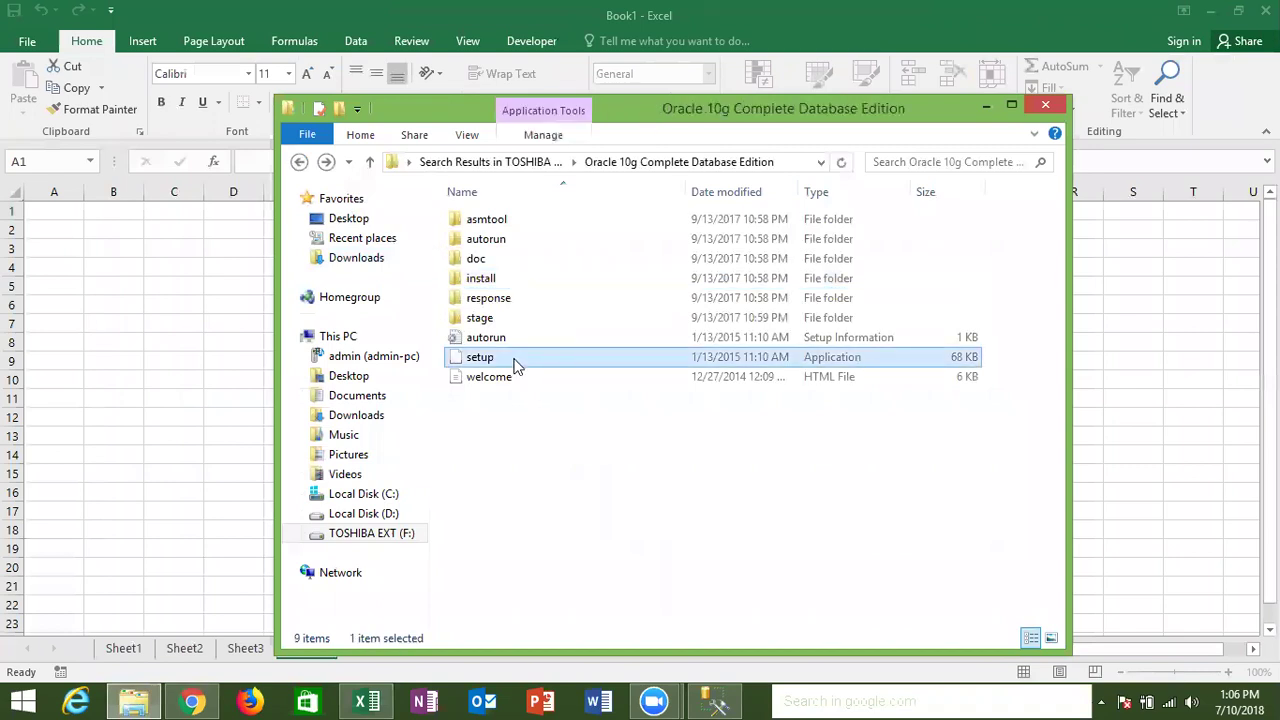
left_click(1063, 107)
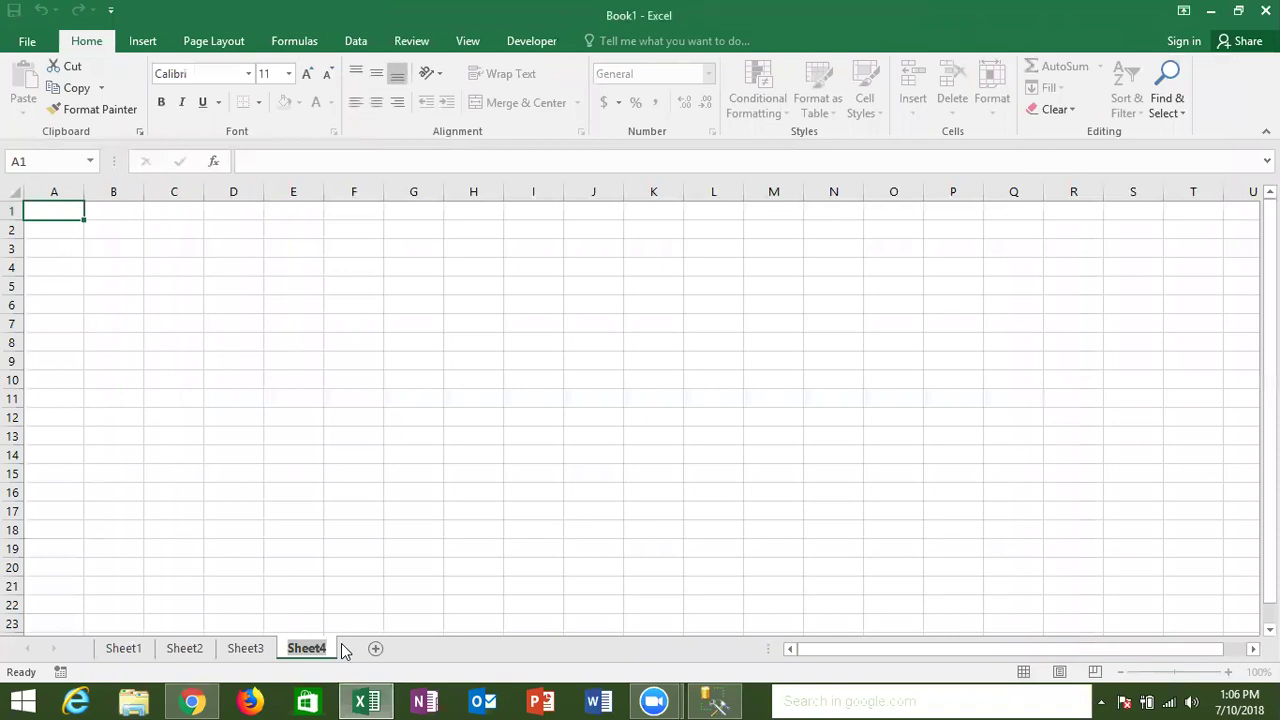
Step: Switch to Chrome and load google.com in a new tab
left_click(195, 700)
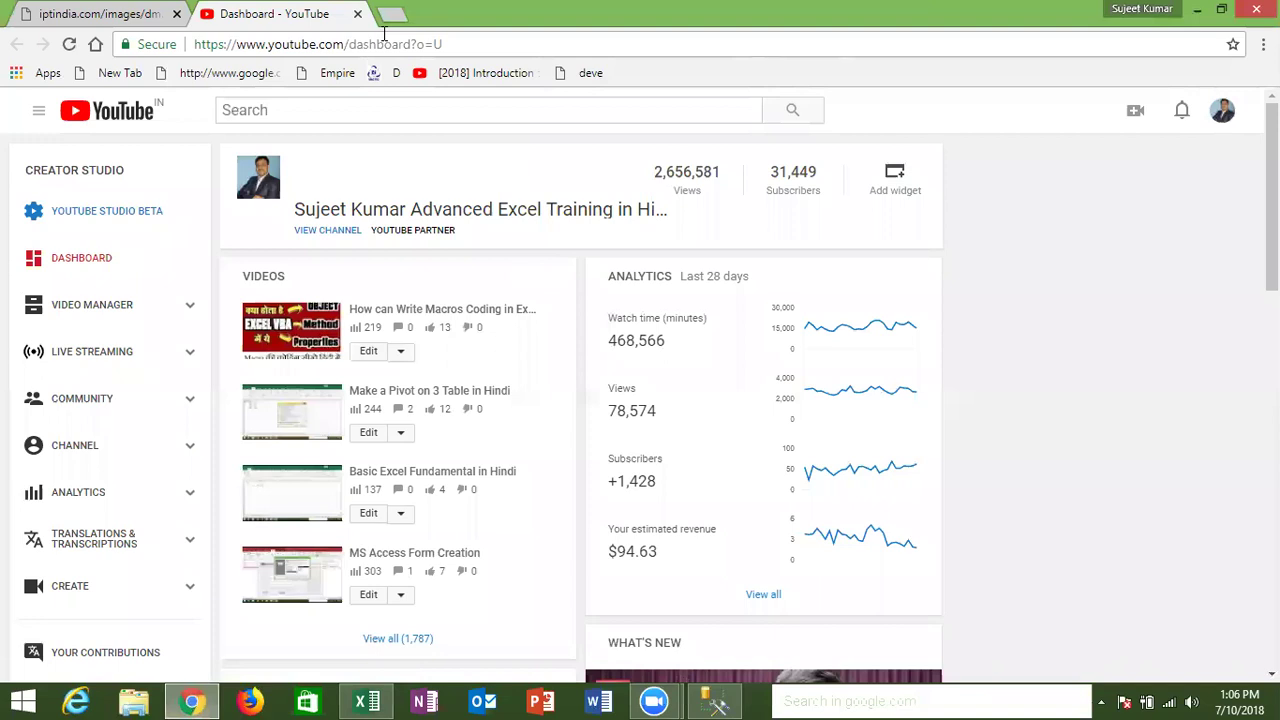
left_click(395, 14)
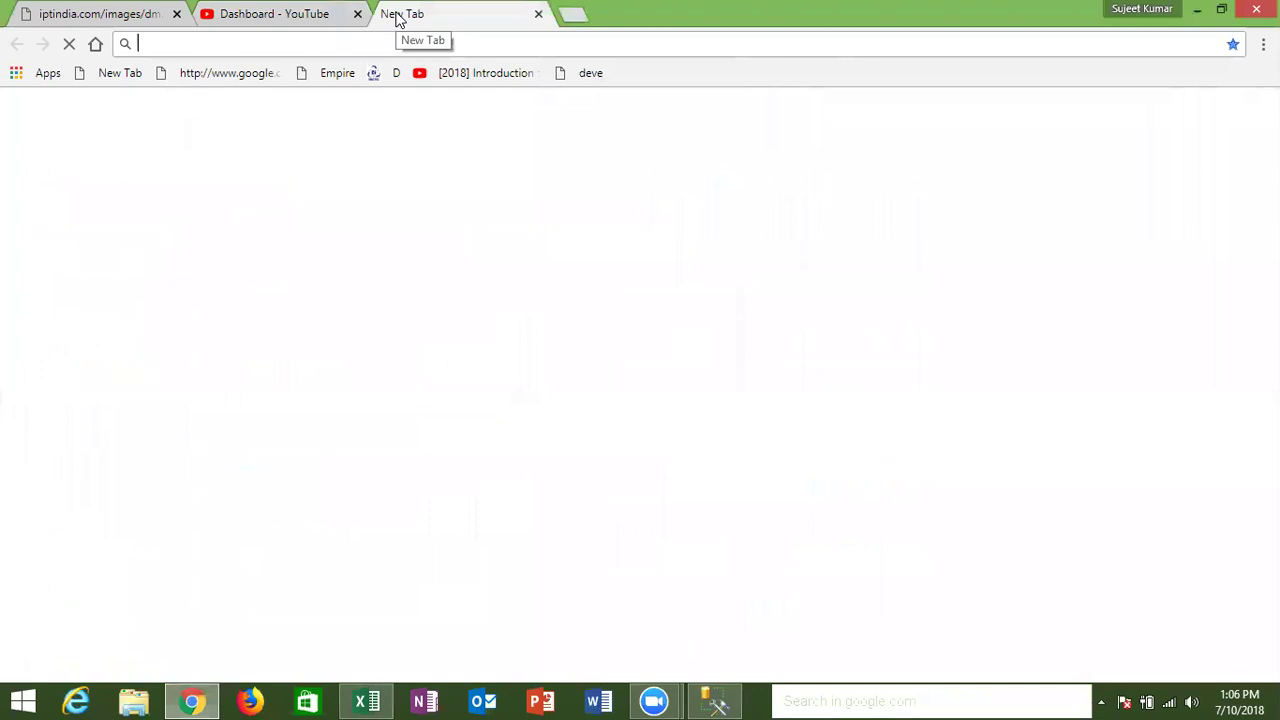
type("goog")
key("Return")
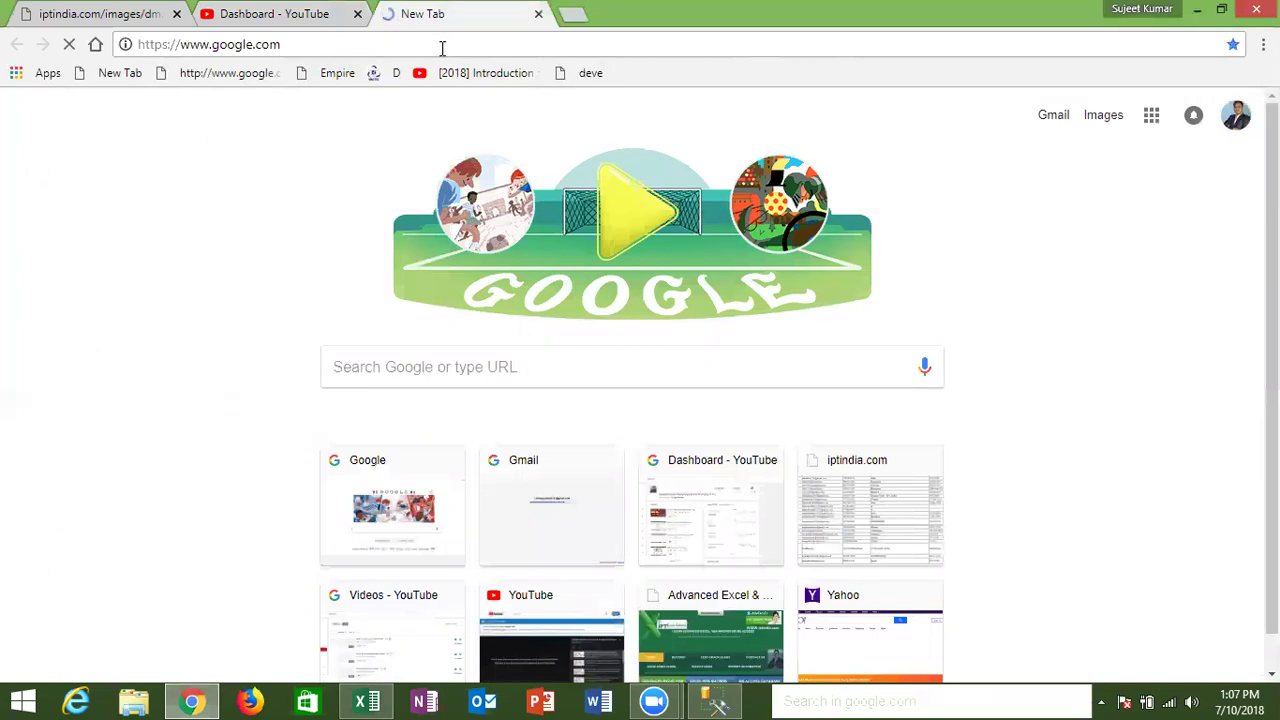
Step: Select and deselect the google.com address, then return focus to the browser window
left_click(438, 48)
left_click(438, 48)
left_click(357, 697)
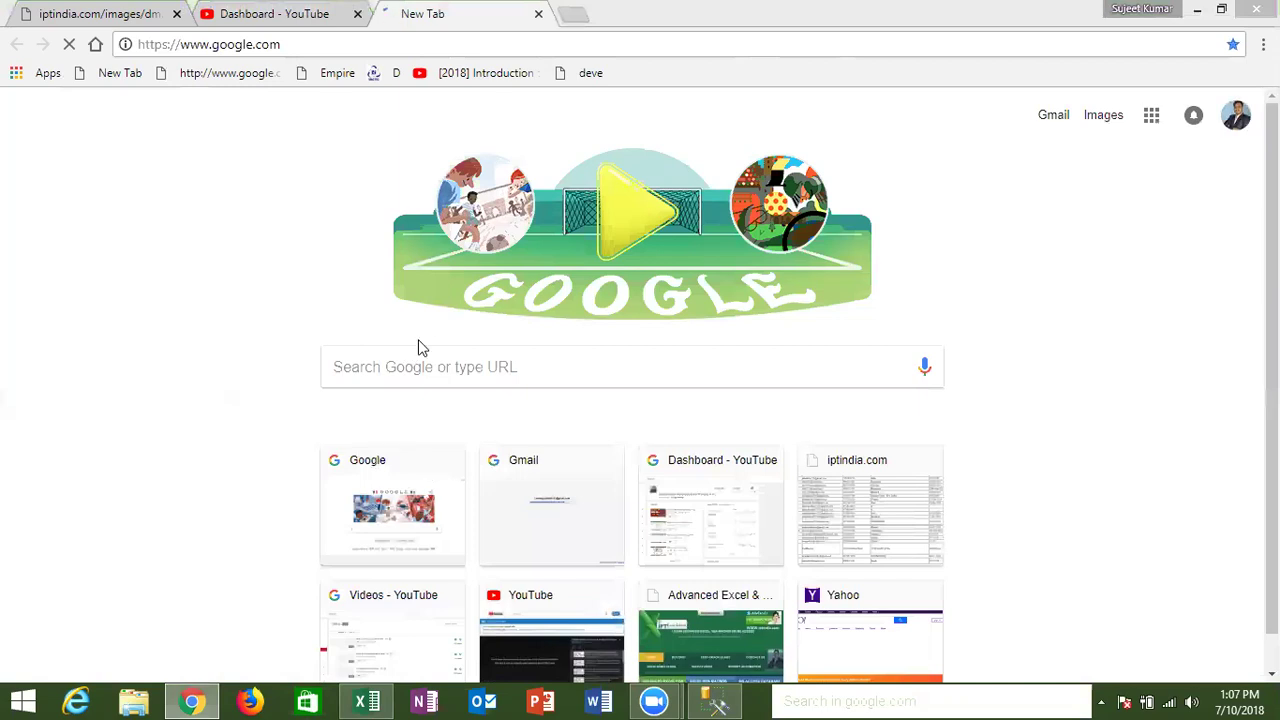
left_click(357, 313)
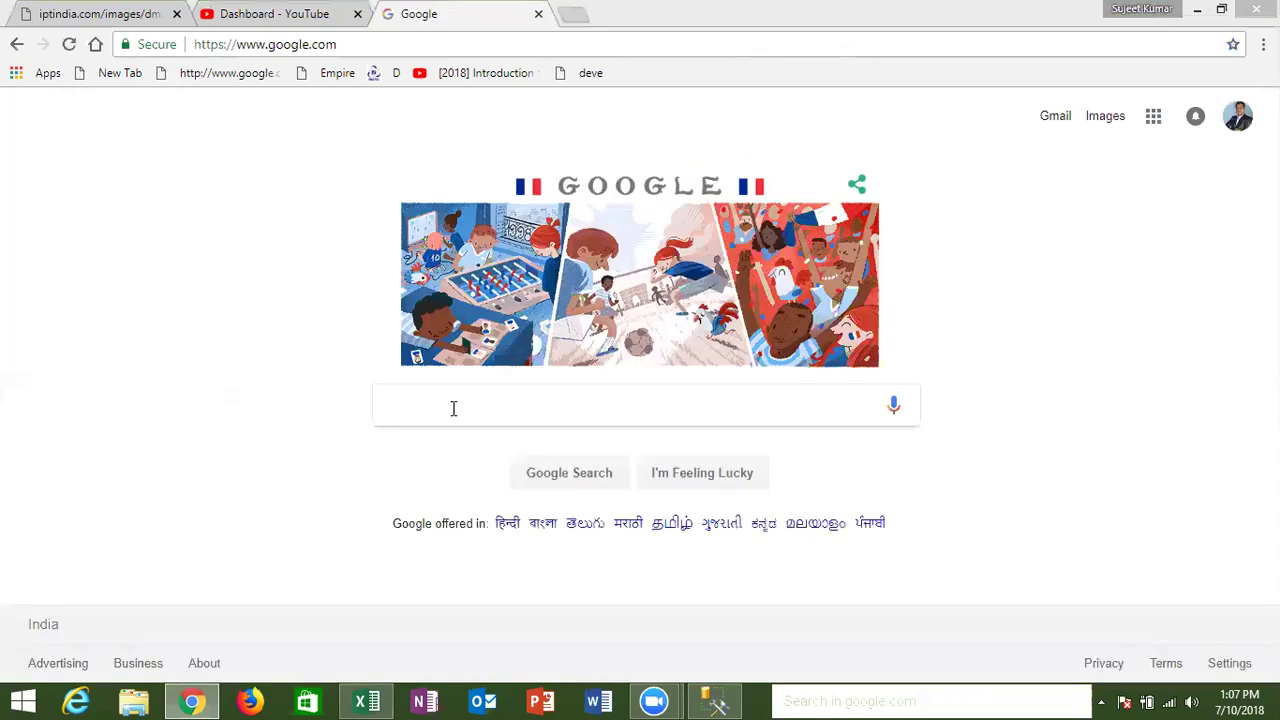
Step: Search Google for 'pivot table.xls' and scroll through the spreadsheet results
type("p")
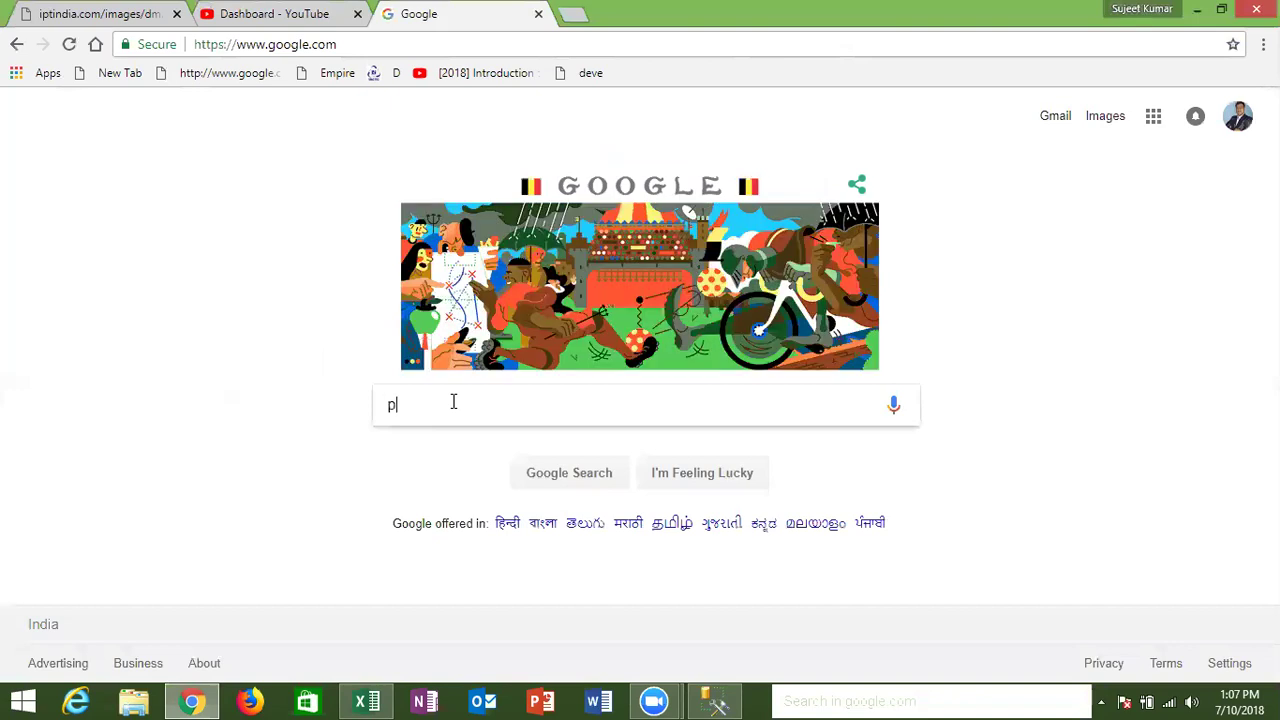
type("iv")
key("Down")
key("Return")
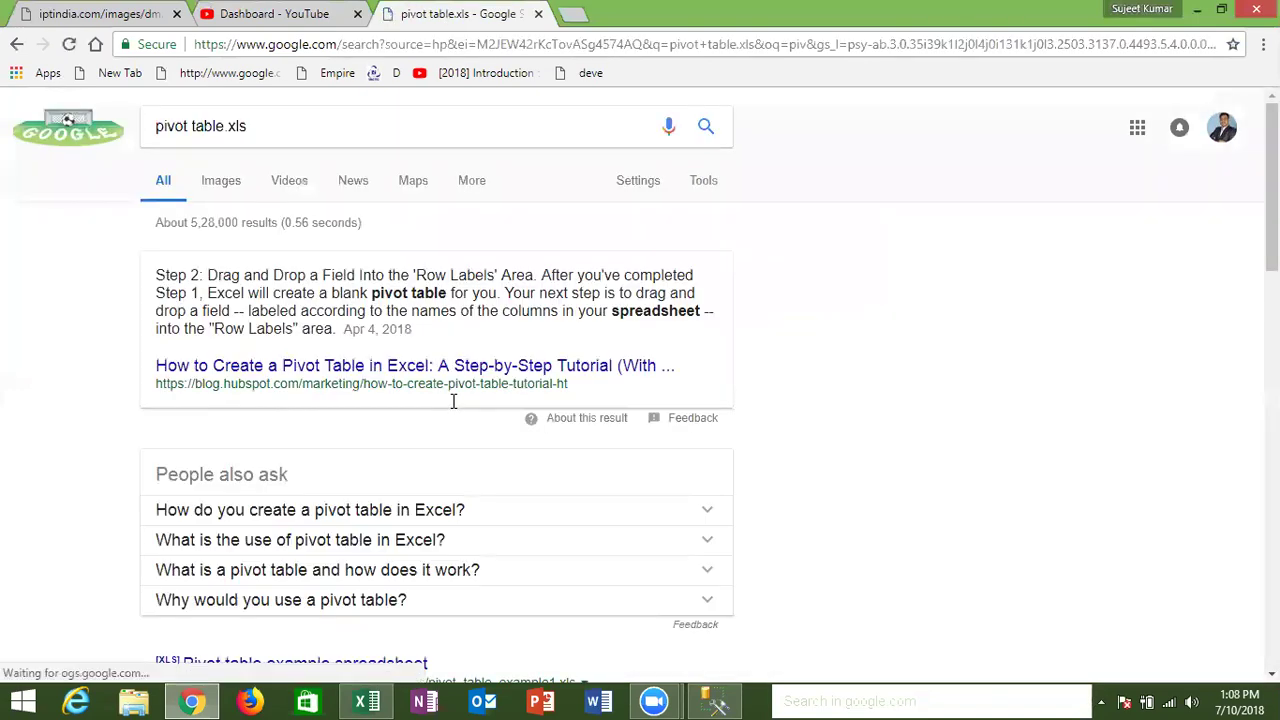
scroll(453, 401, "down", 1)
scroll(453, 401, "down", 2)
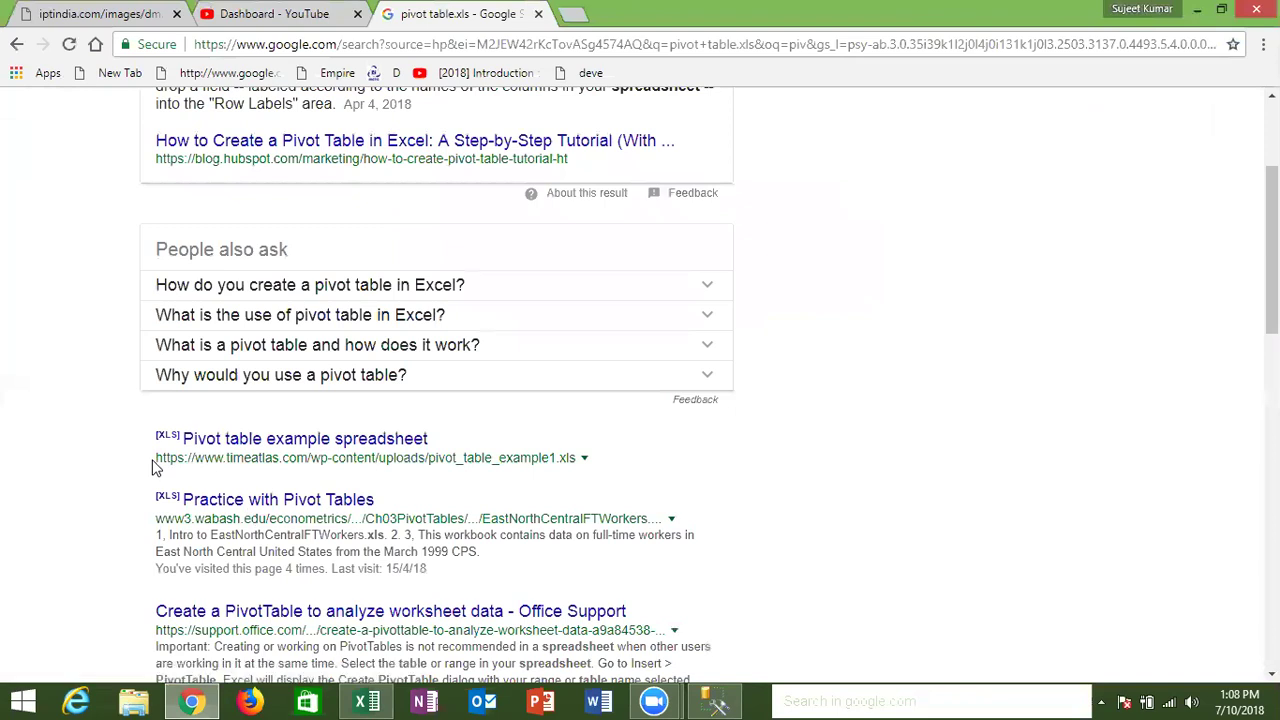
Step: Copy the timeatlas .xls result's web address and return to Excel
left_click_drag(155, 465, 264, 460)
left_click(551, 473)
left_click_drag(551, 473, 578, 457)
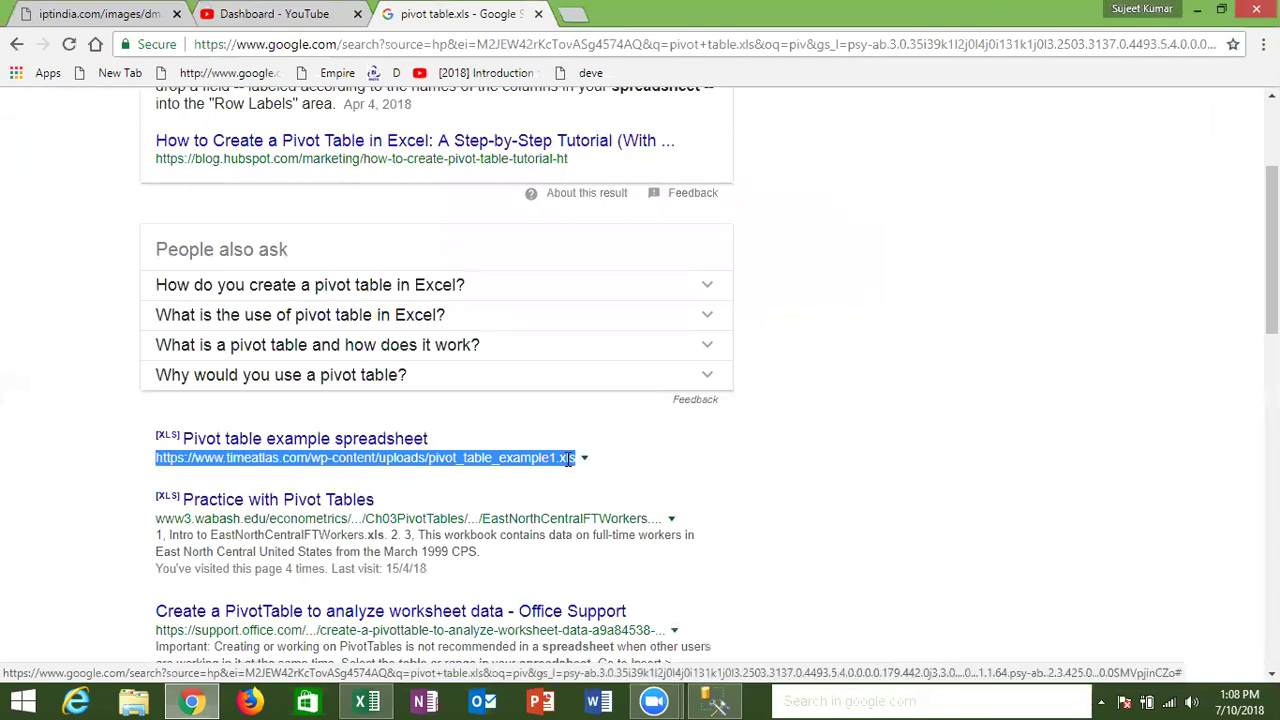
key("ctrl+c")
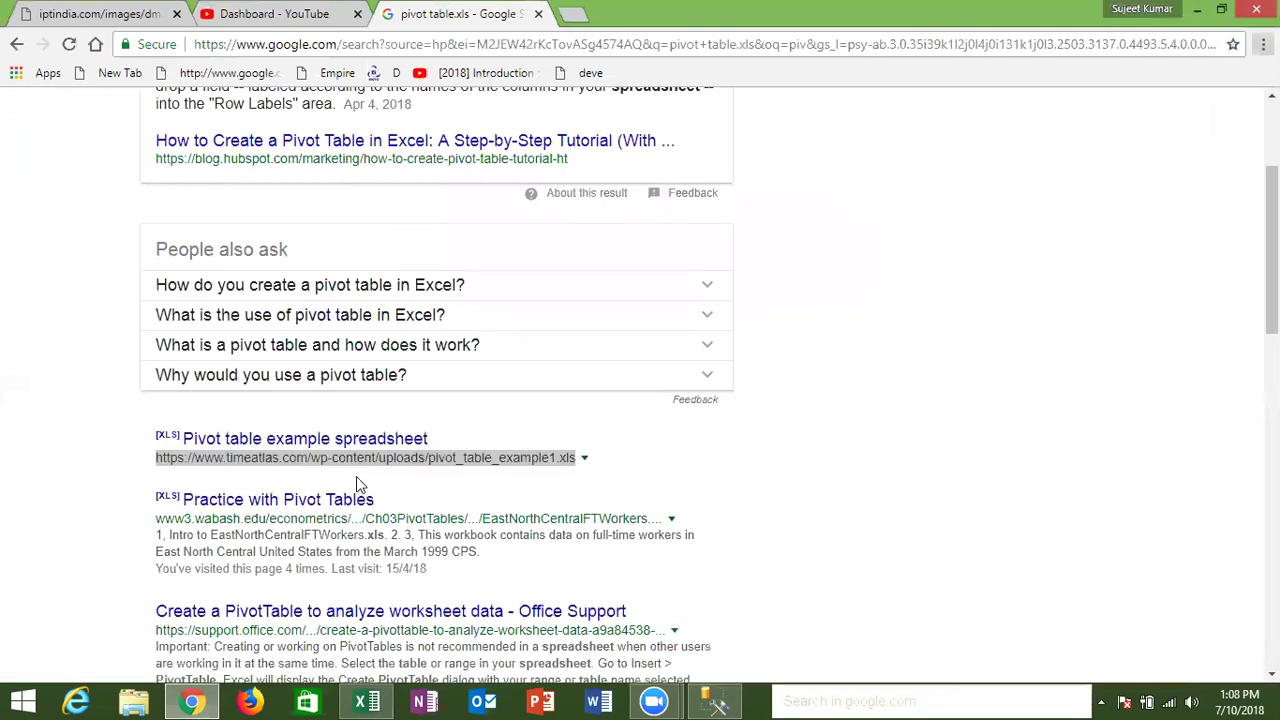
left_click(372, 700)
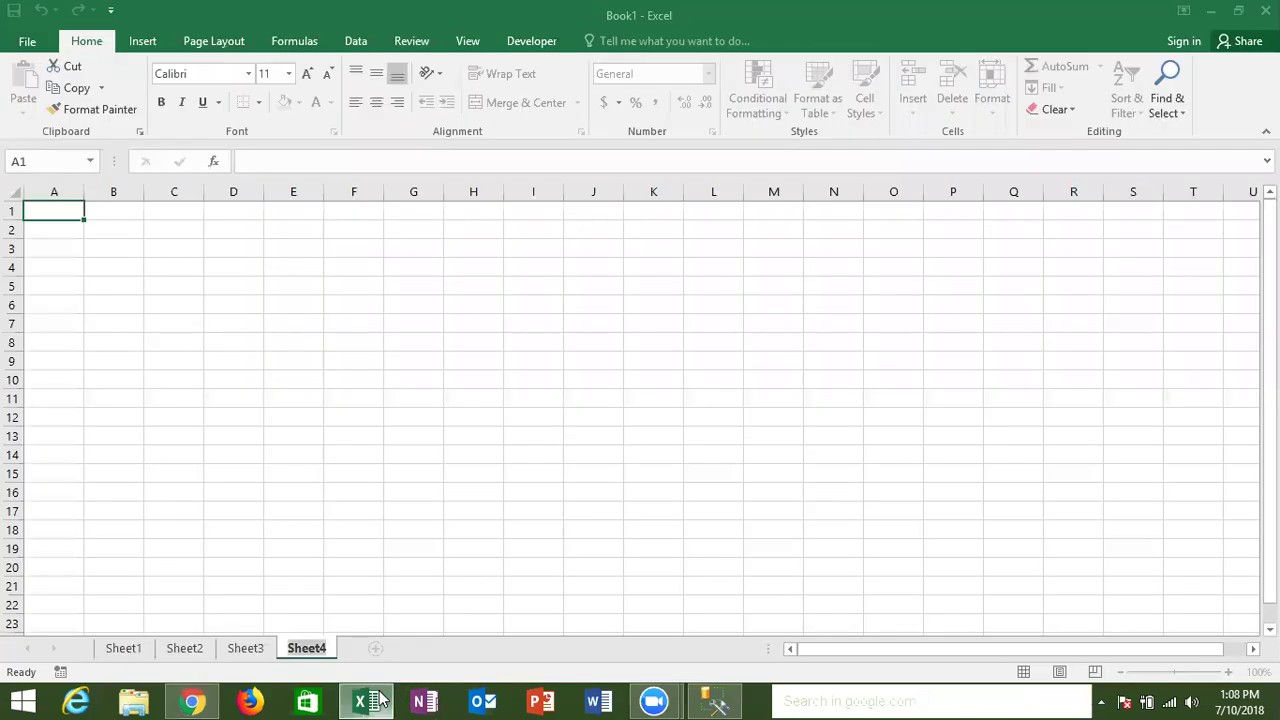
Step: Start a PivotTable at cell A1 using an external data connection, browsing for other sources
left_click(135, 44)
left_click(108, 228)
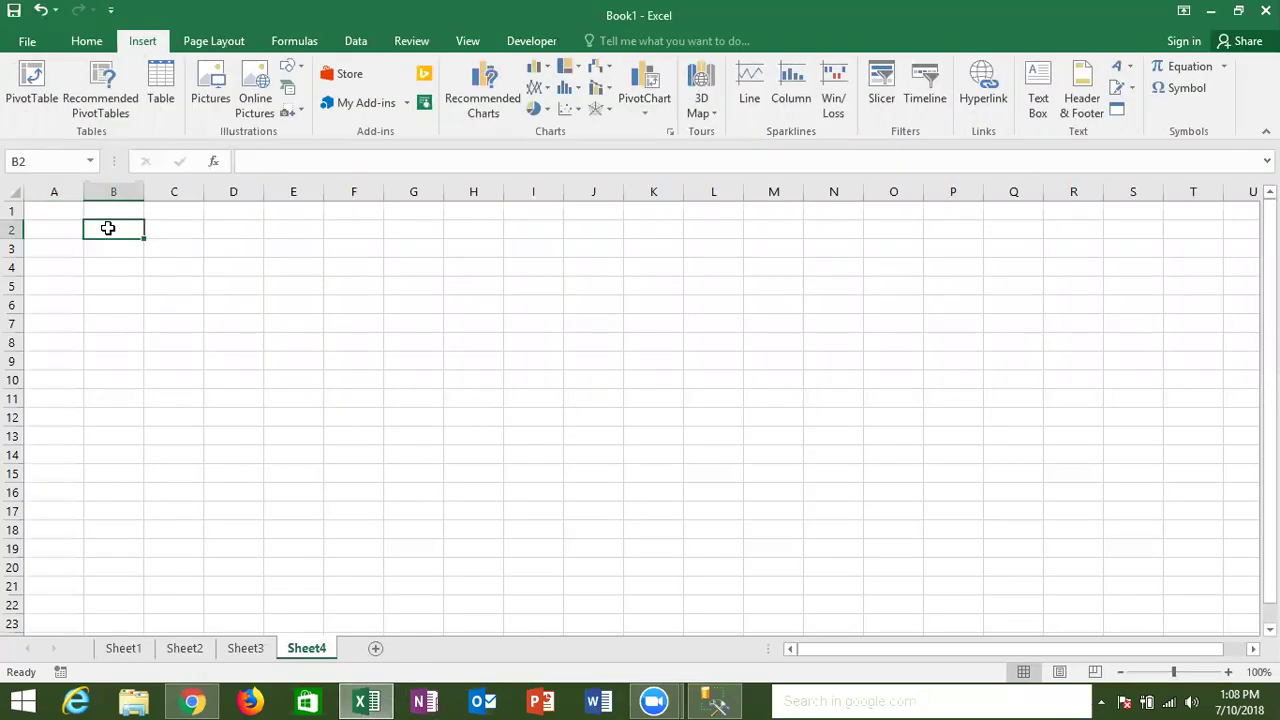
left_click(57, 209)
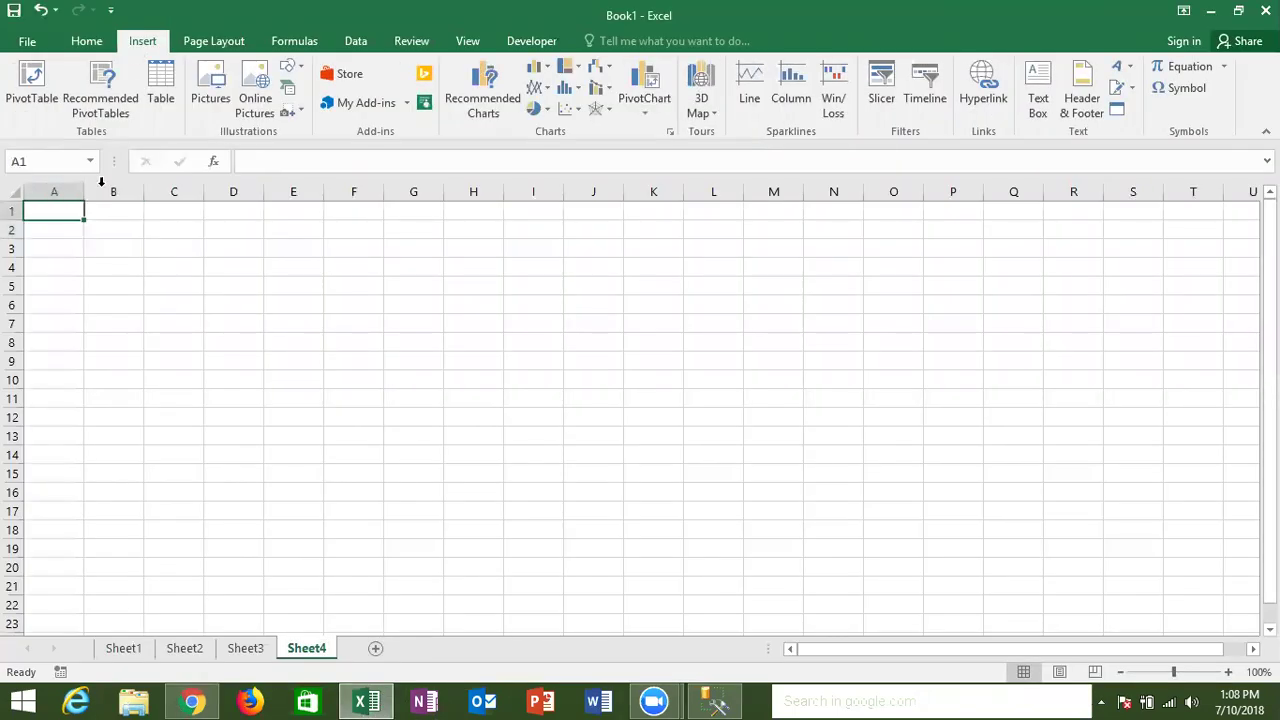
left_click(43, 96)
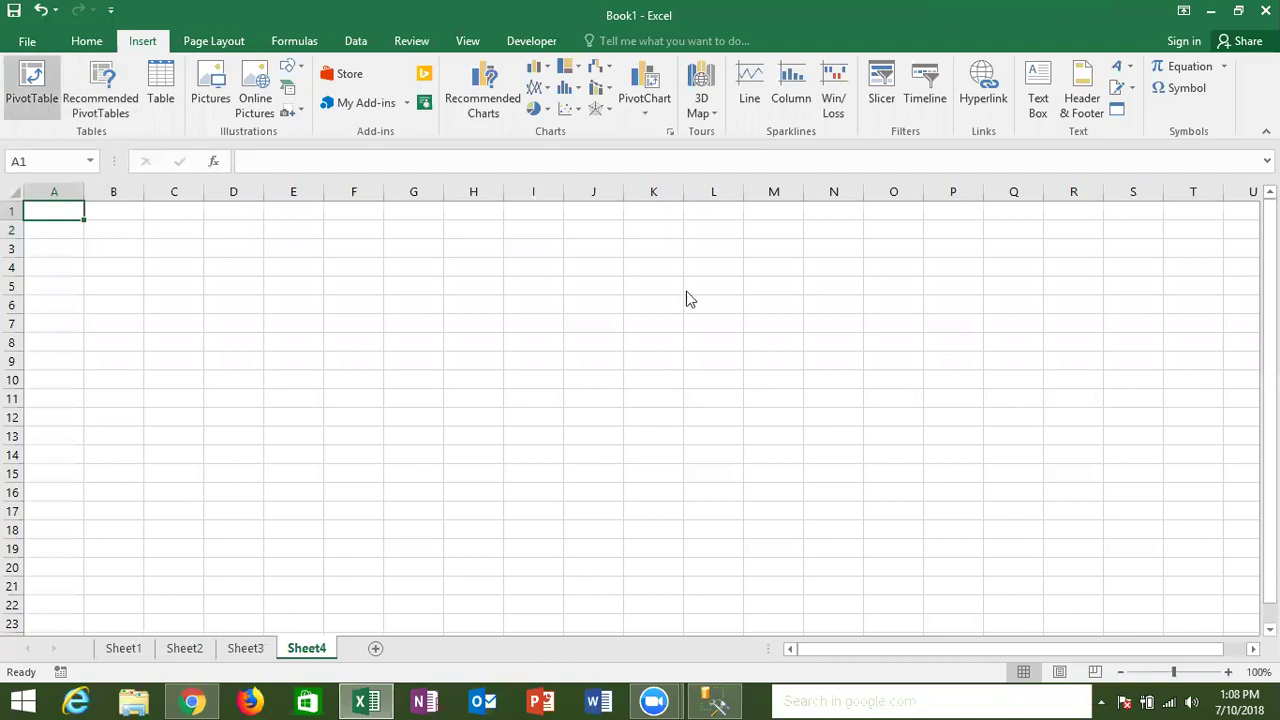
left_click(694, 306)
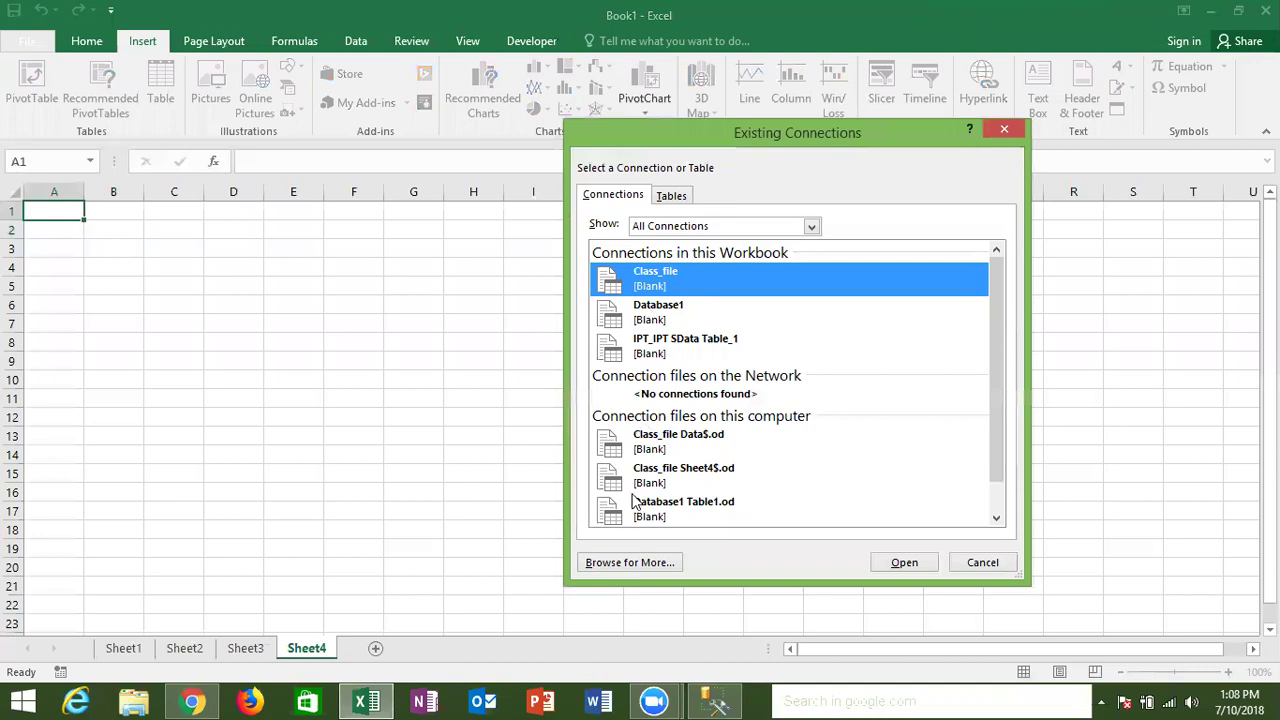
left_click(622, 566)
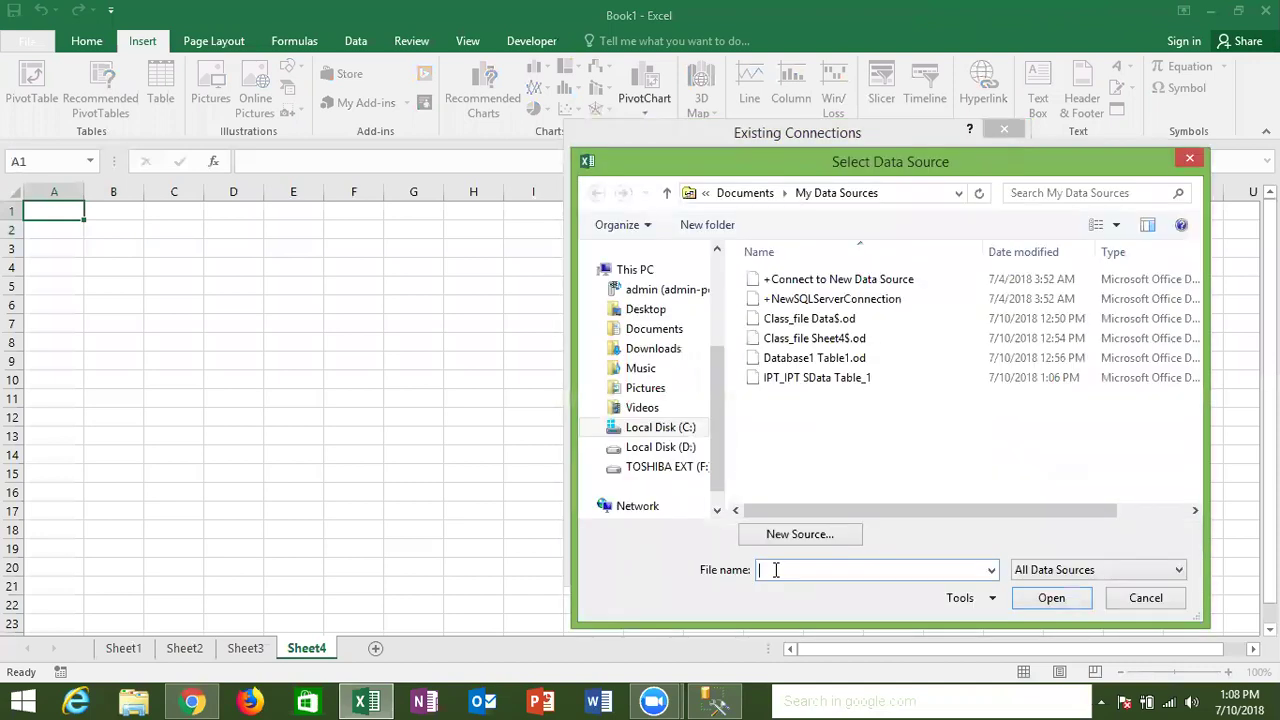
Step: Open the pasted pivot_table_example1.xls web address as the data source file
key("ctrl+v")
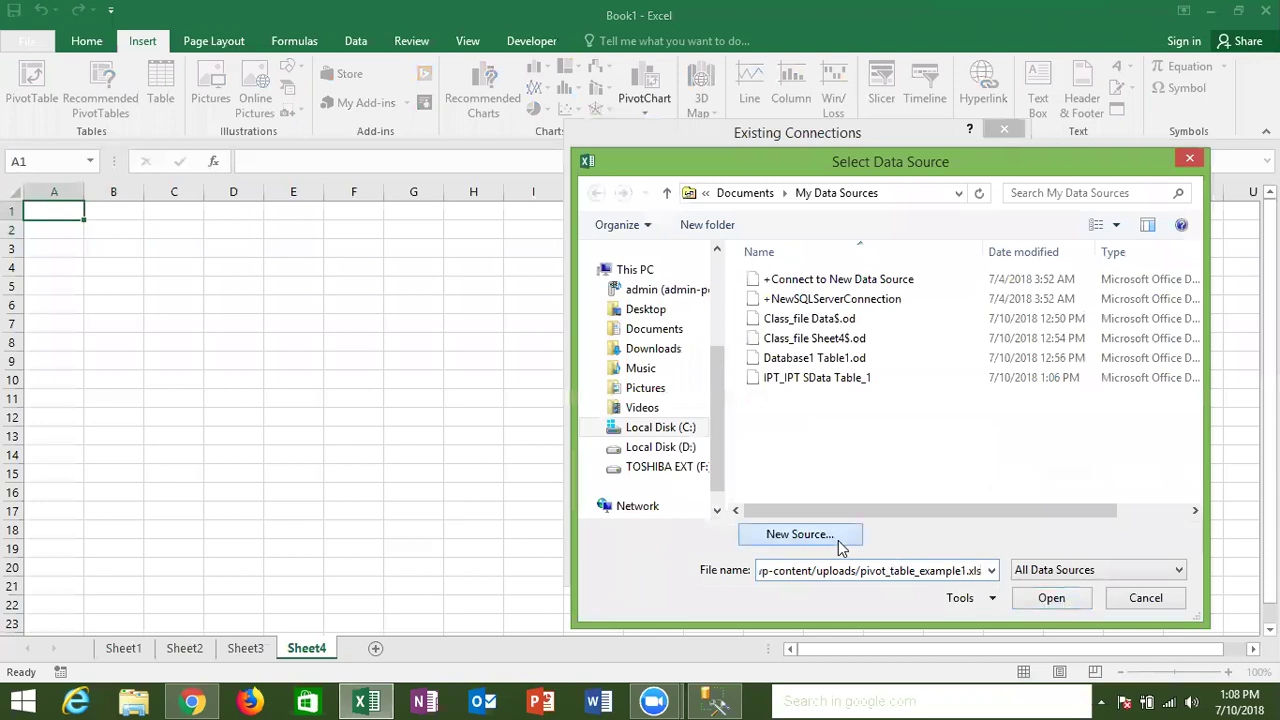
key("Return")
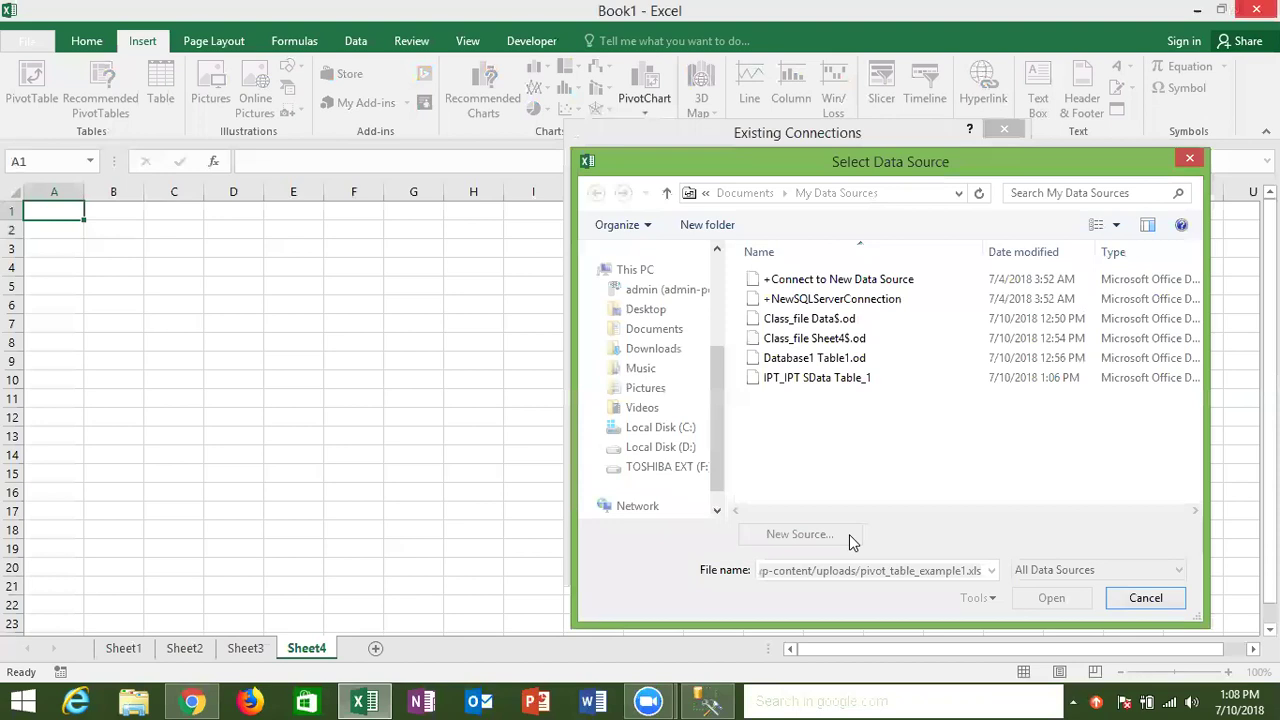
left_click(849, 535)
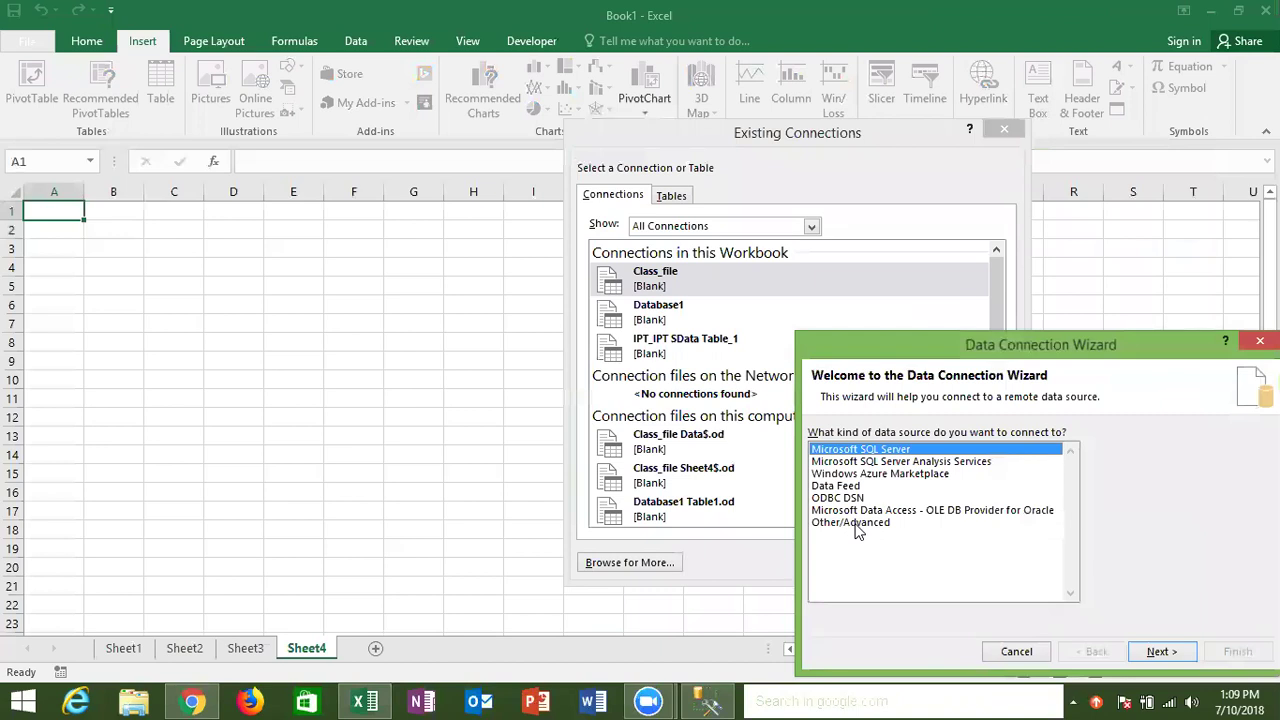
left_click(855, 512)
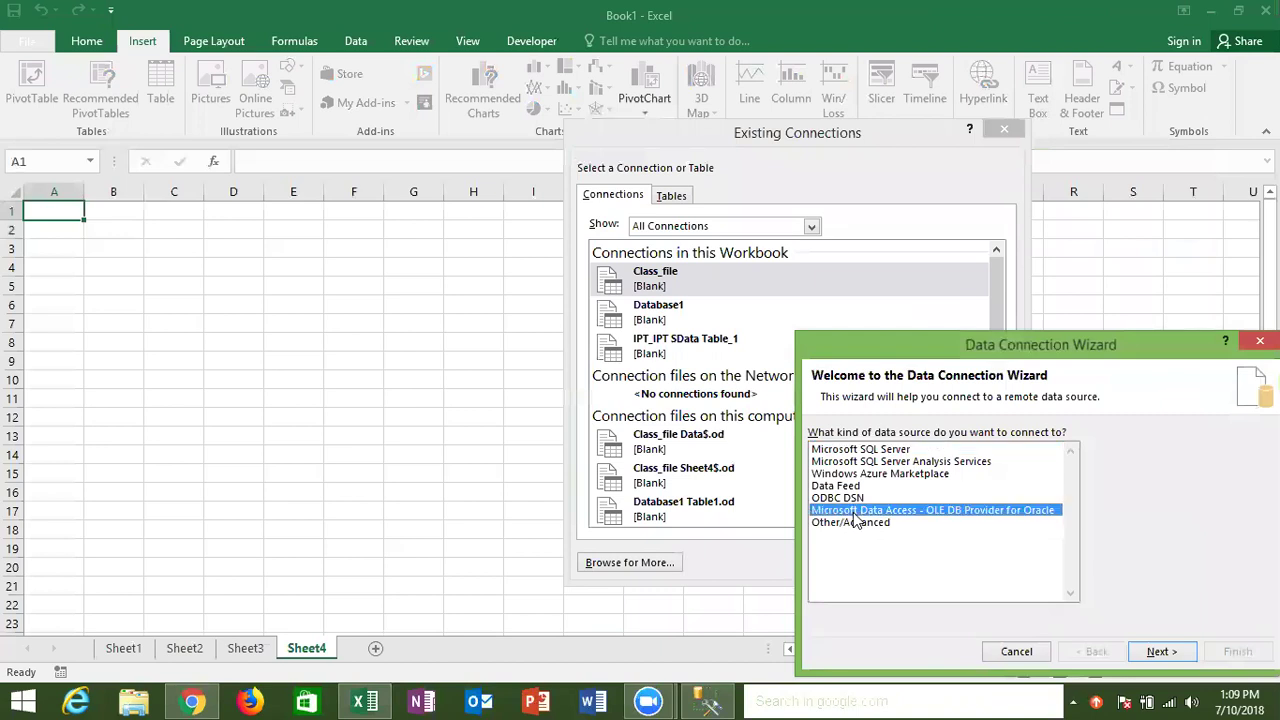
left_click(1044, 651)
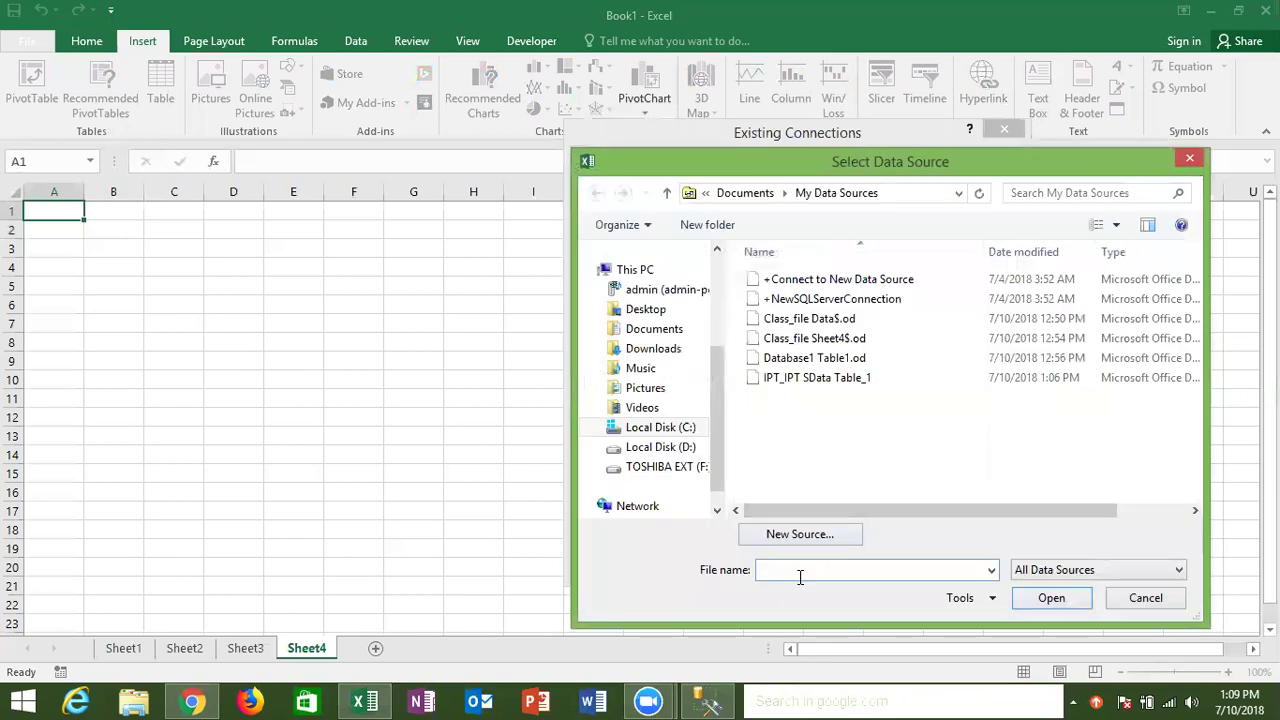
key("ctrl+v")
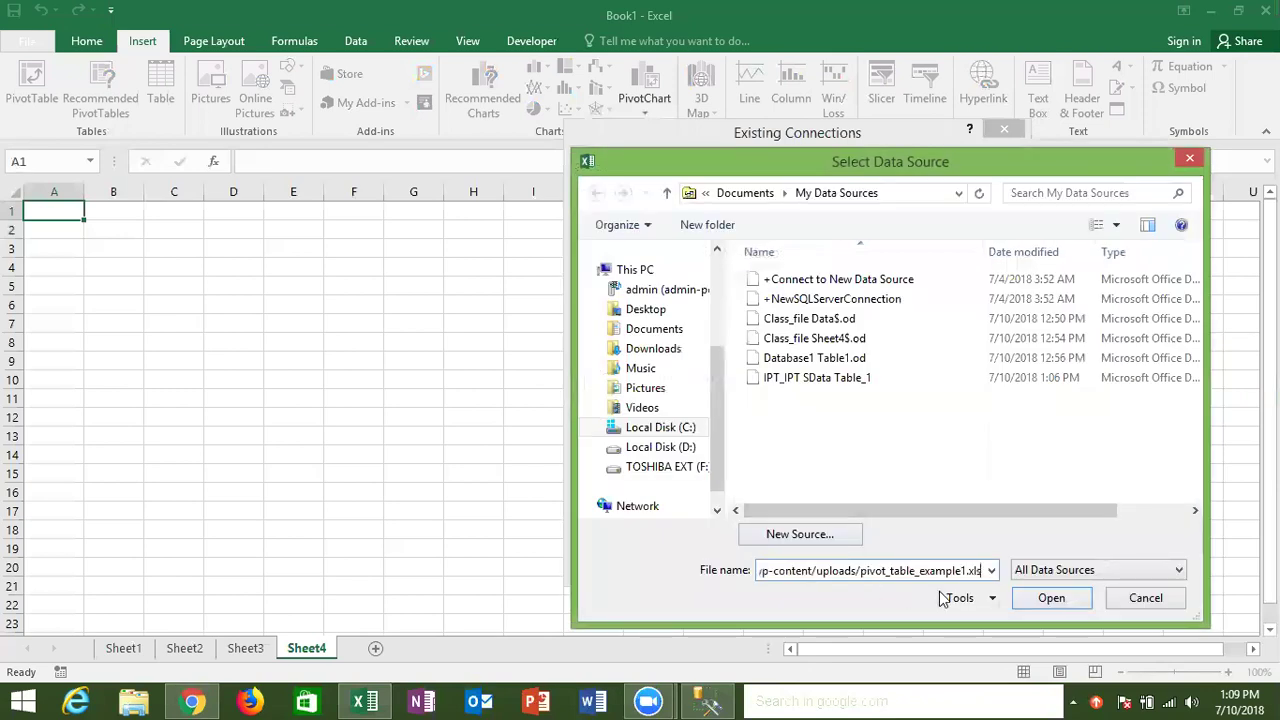
left_click(1027, 597)
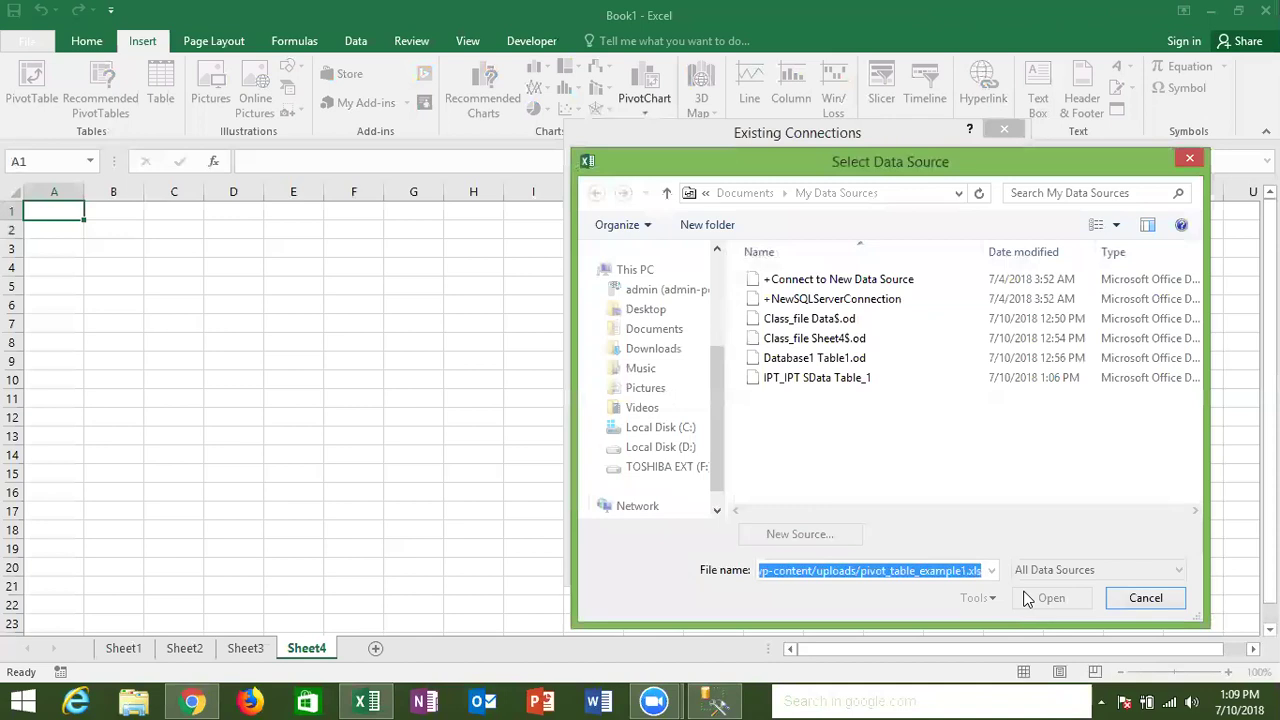
Step: Pick the Voters$ table and create the empty PivotTable4 on Sheet4
key("Escape")
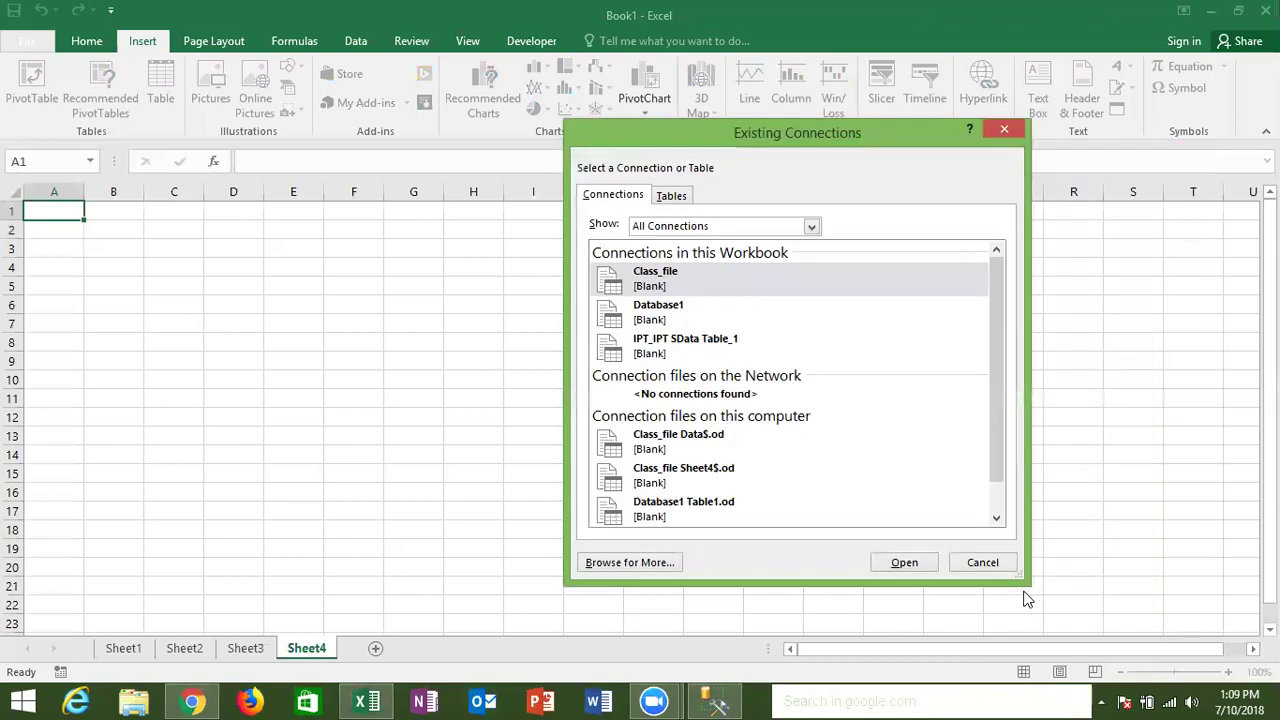
key("Escape")
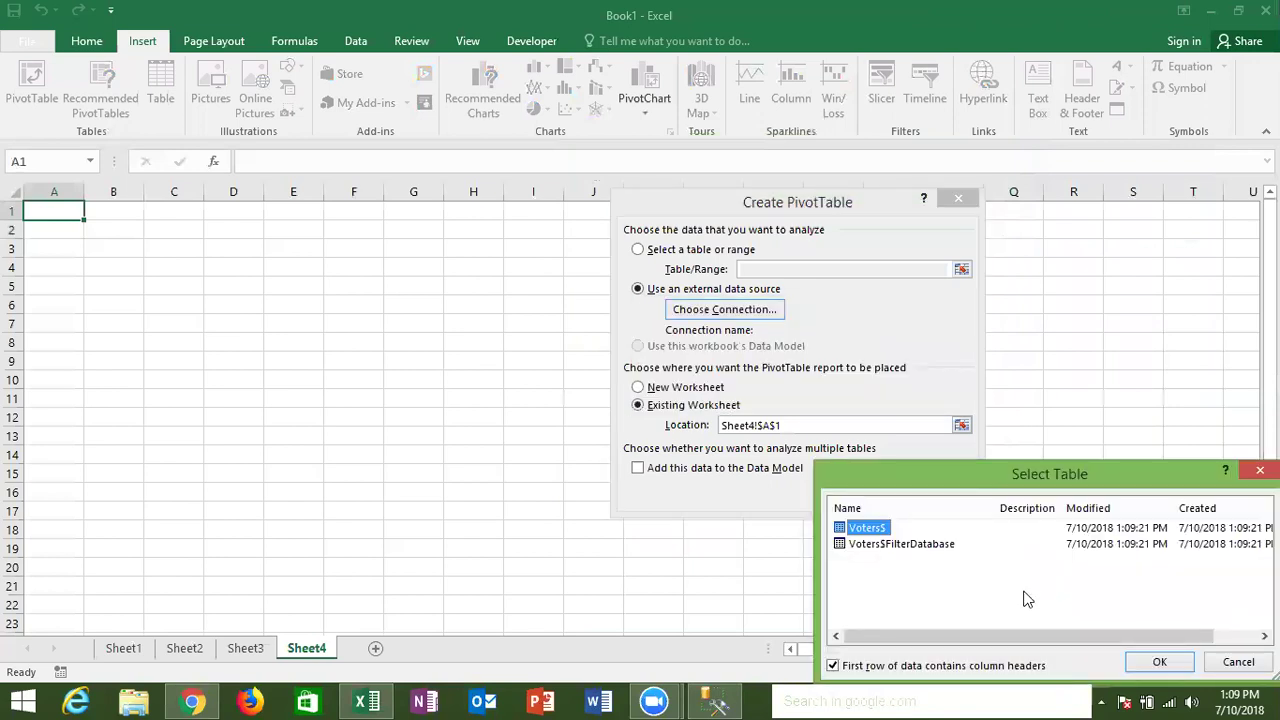
left_click(1160, 661)
left_click(862, 492)
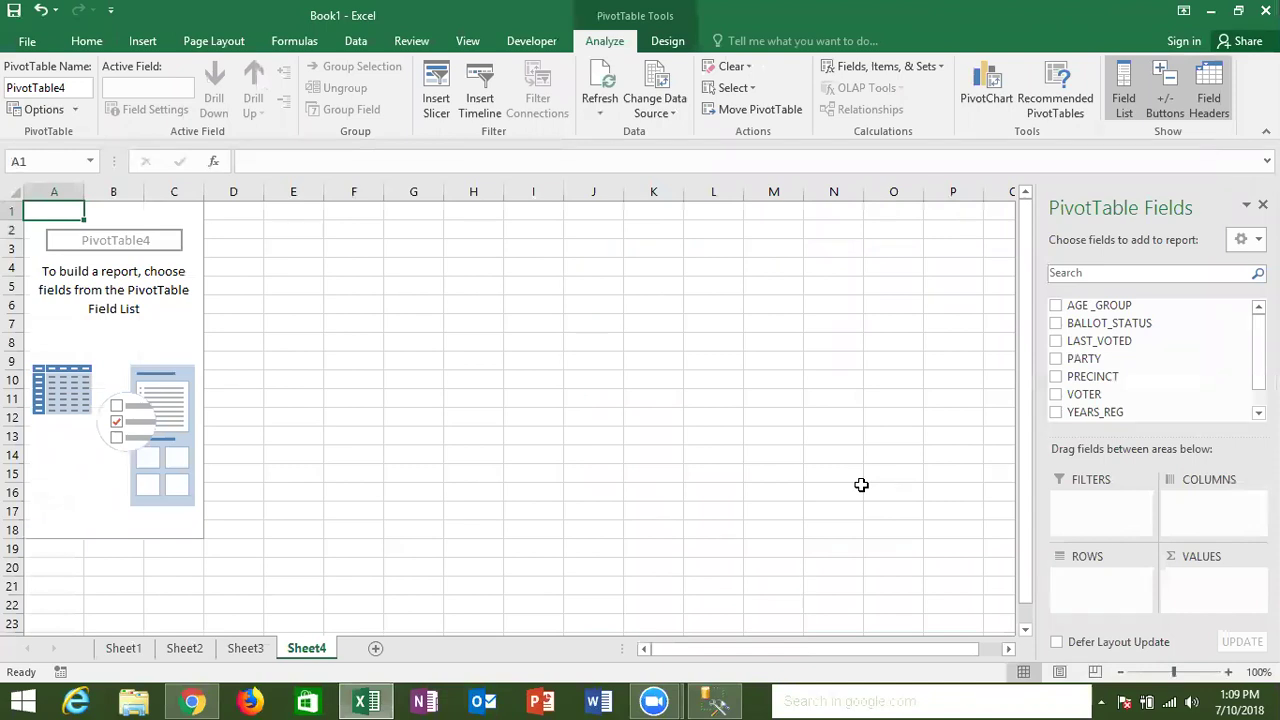
Step: Deselect the new pivot, switch to Sheet1 and select PivotTable1 to show its fields
left_click(630, 410)
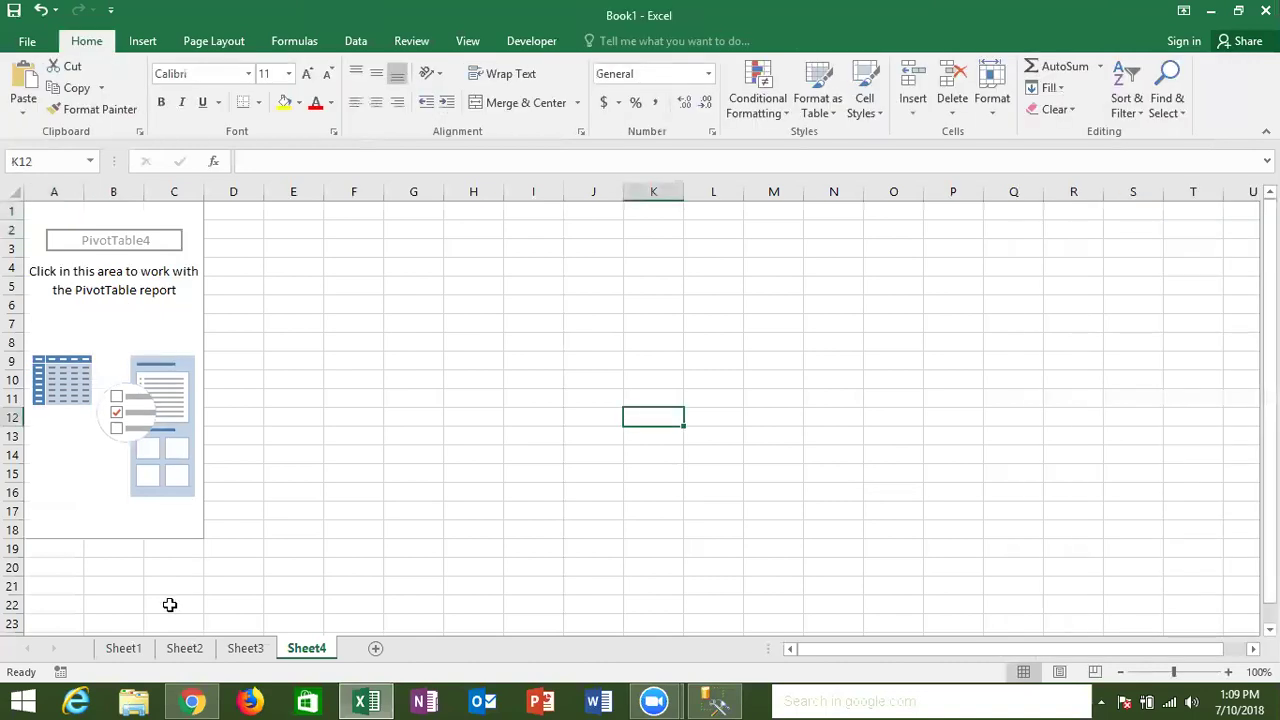
left_click(124, 648)
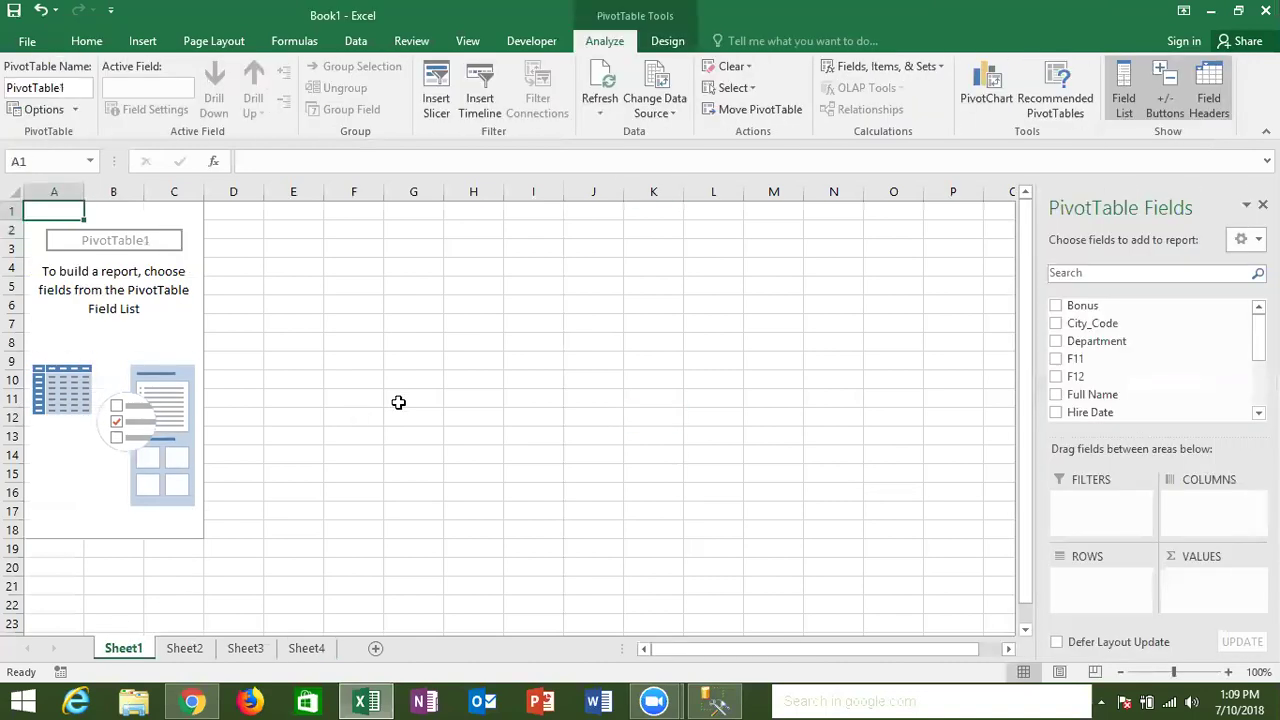
left_click(398, 400)
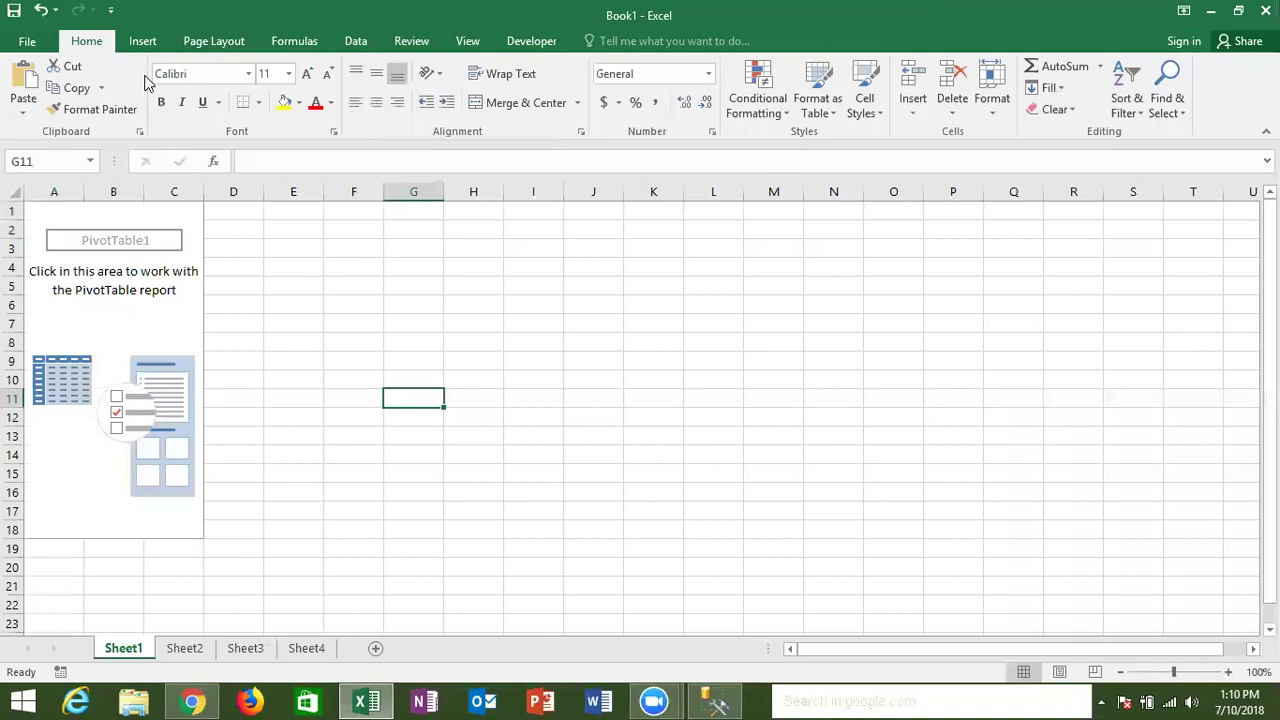
left_click(145, 255)
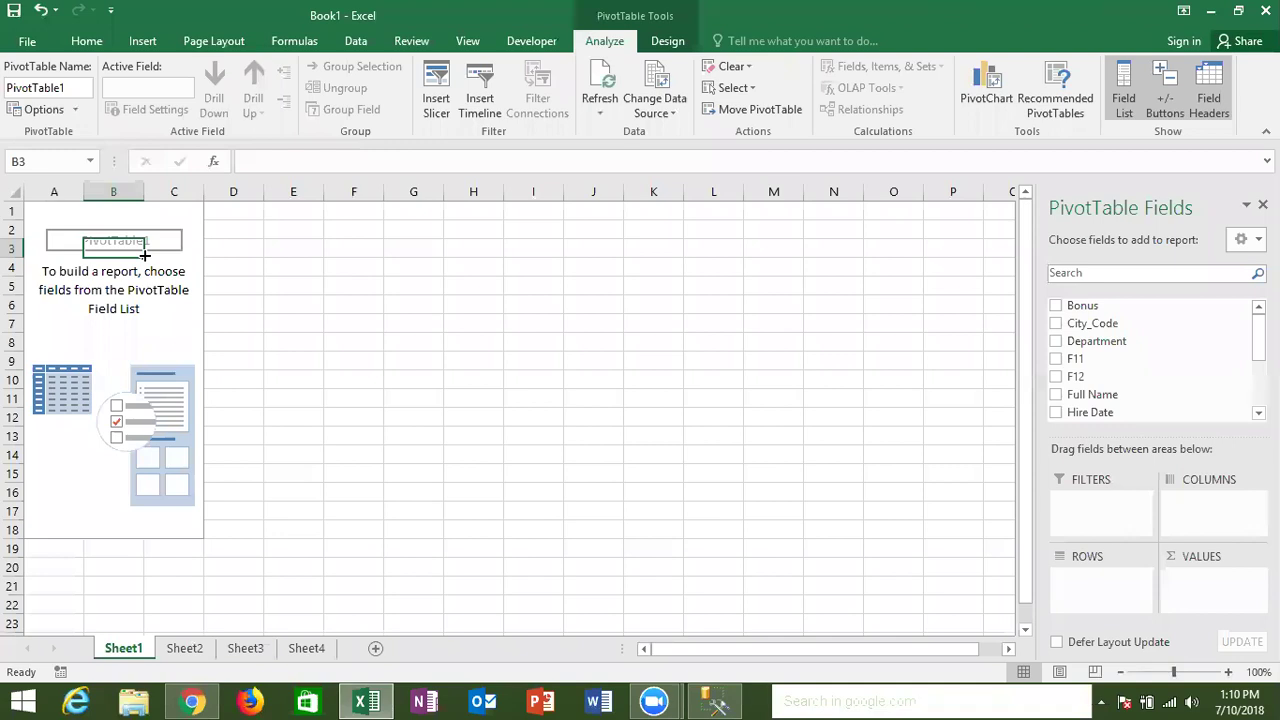
Step: Move via Sheet2 to Sheet3, where the PivotTable lists Delhi and Pune by City
left_click(188, 650)
left_click(240, 650)
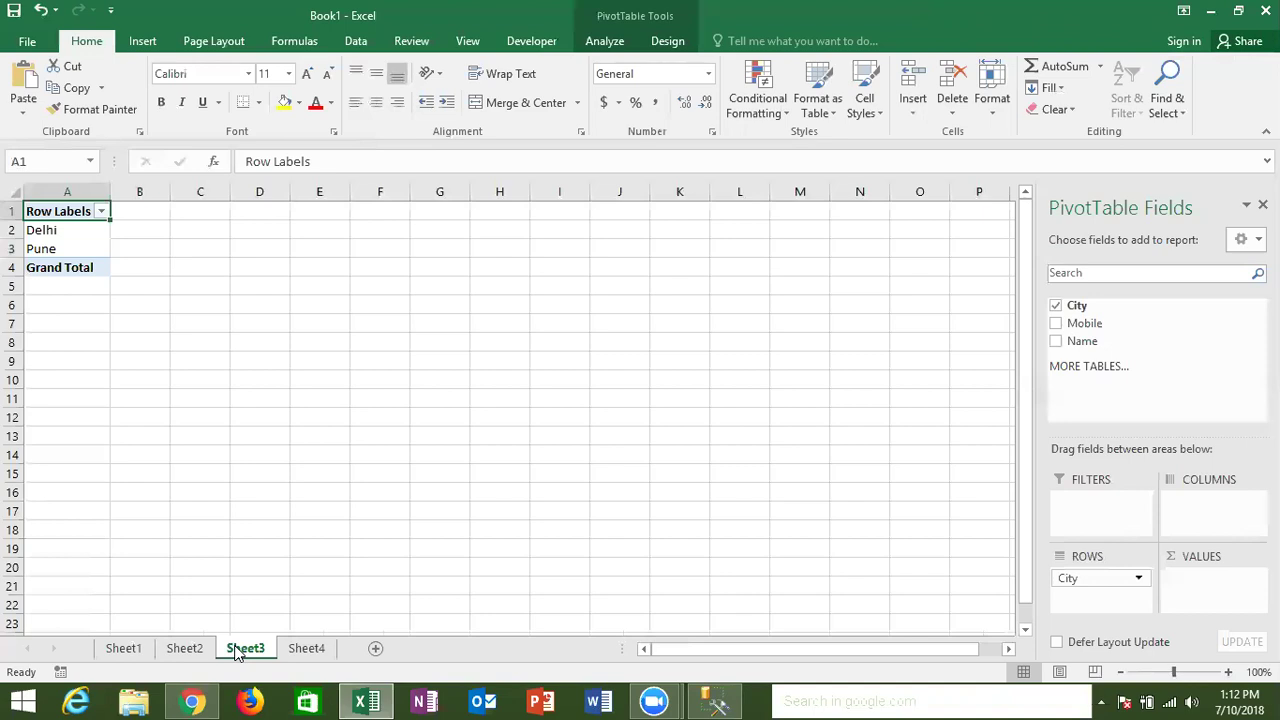
key("alt+r")
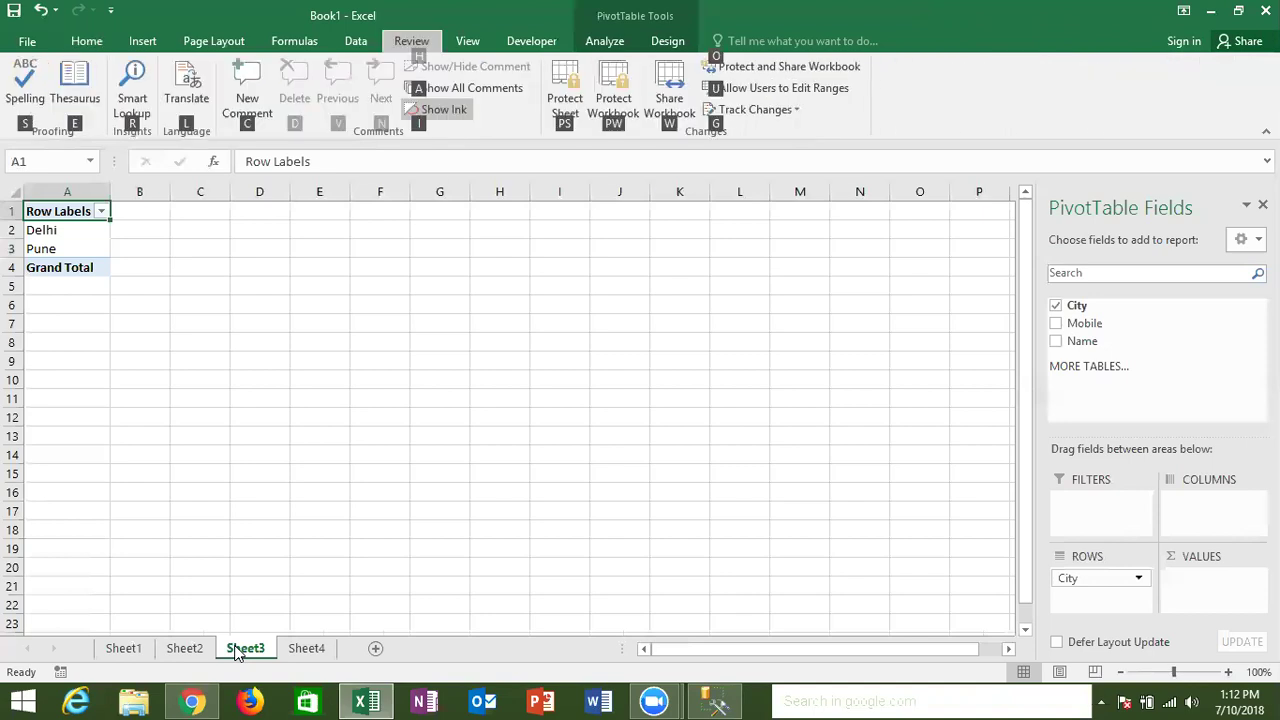